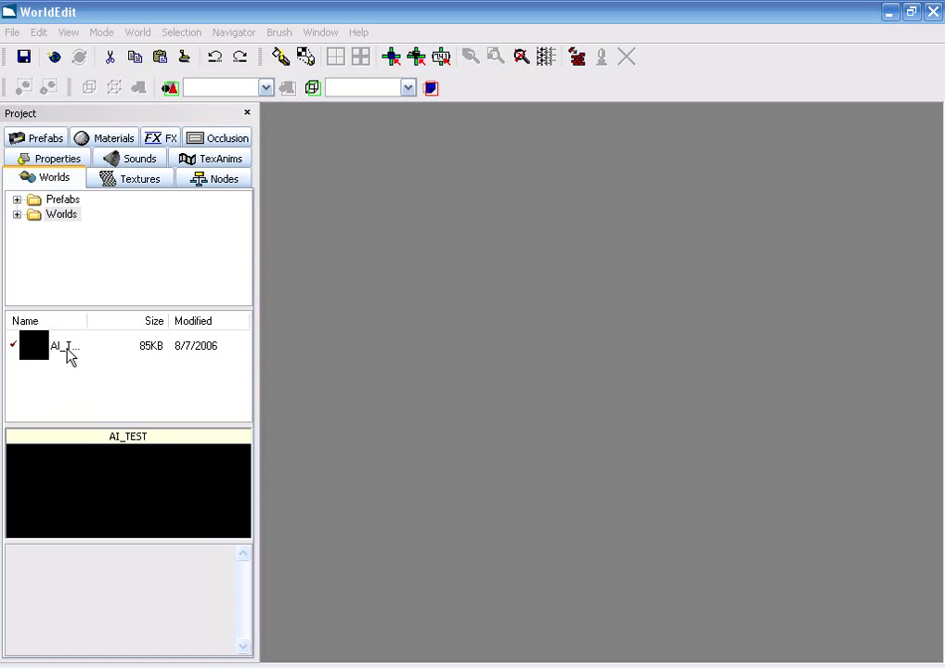
# - Create a new world named "ai" in the Worlds folder
pyautogui.rightClick(85, 381)
pyautogui.click(114, 404)
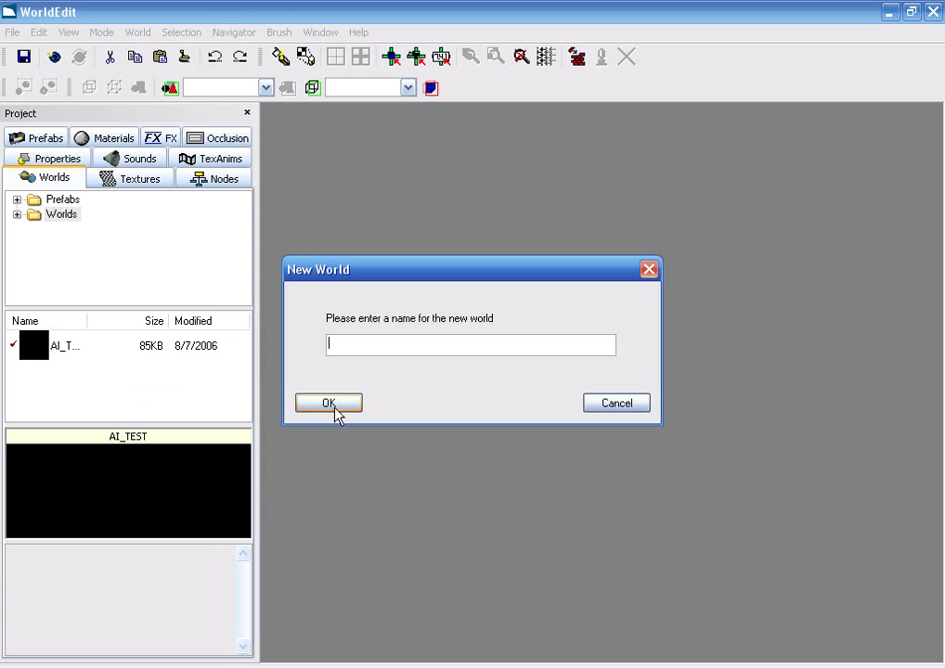
pyautogui.write('ai')
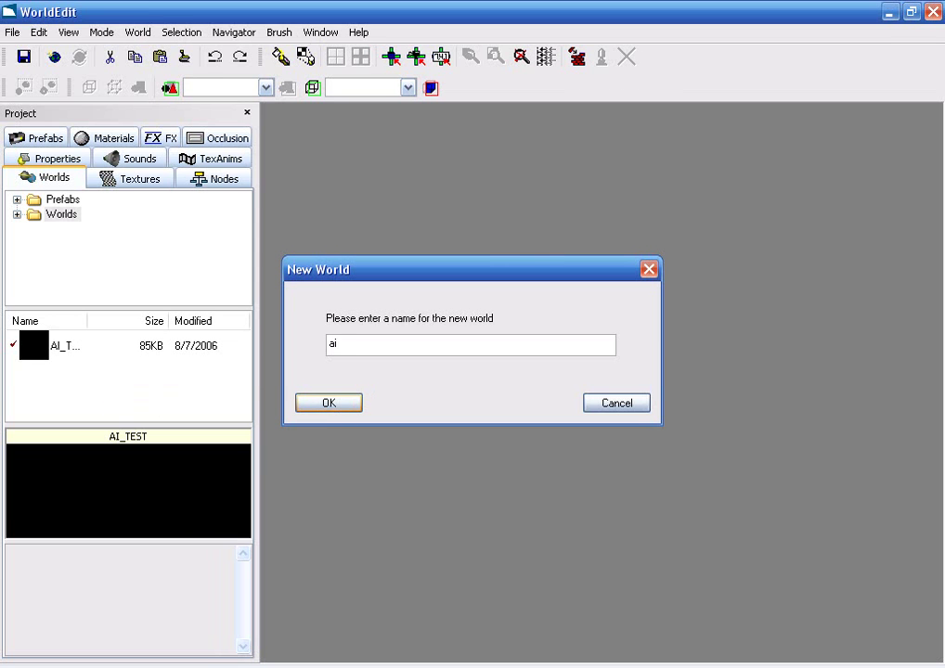
pyautogui.click(338, 406)
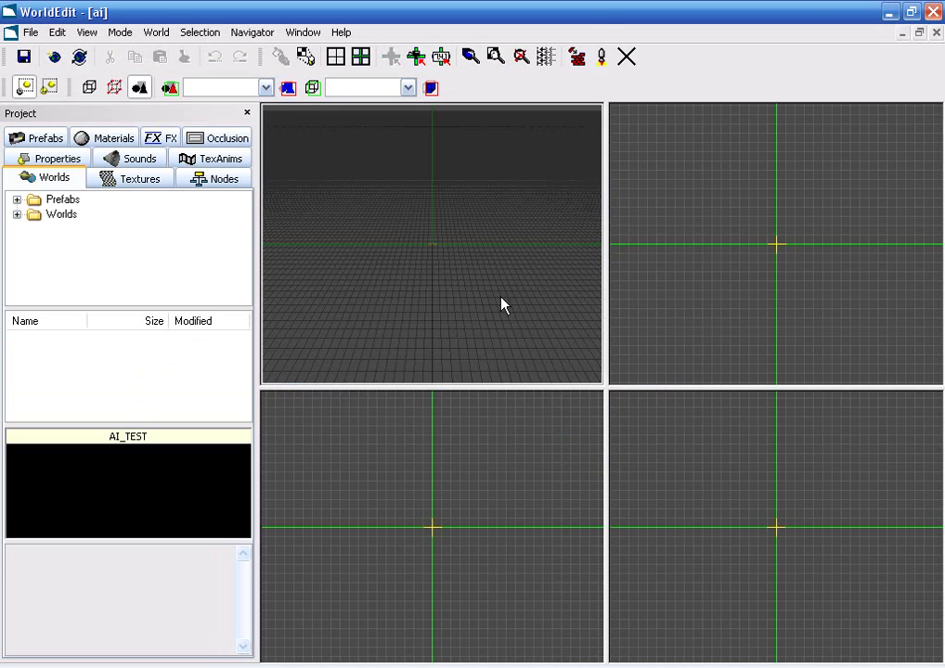
# - Switch to brush editing mode and add a box primitive centred on the world origin
pyautogui.press('+')
pyautogui.press('+')
pyautogui.press('+')
pyautogui.press('z')
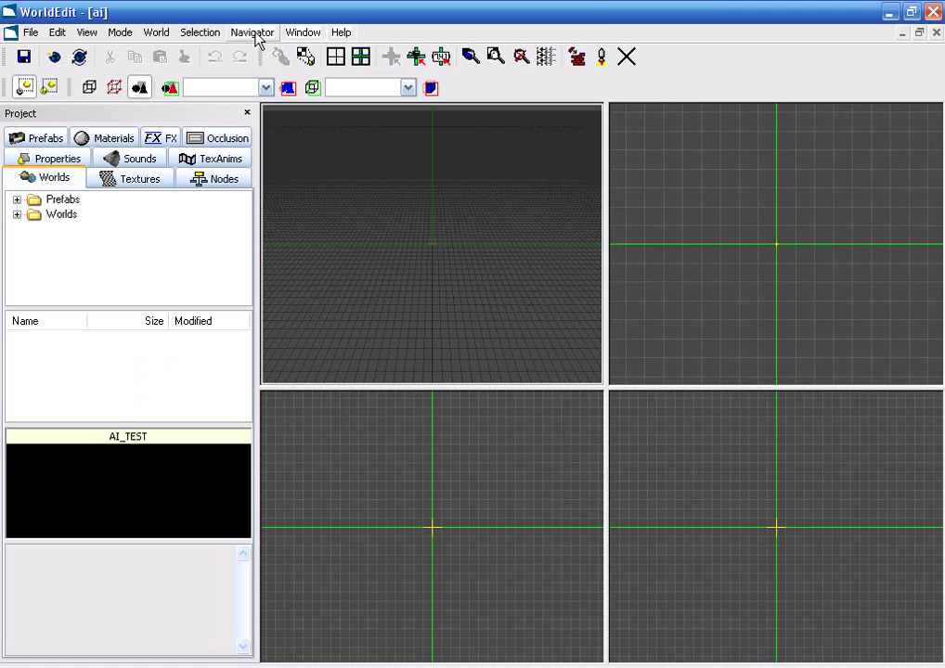
pyautogui.click(199, 33)
pyautogui.click(171, 37)
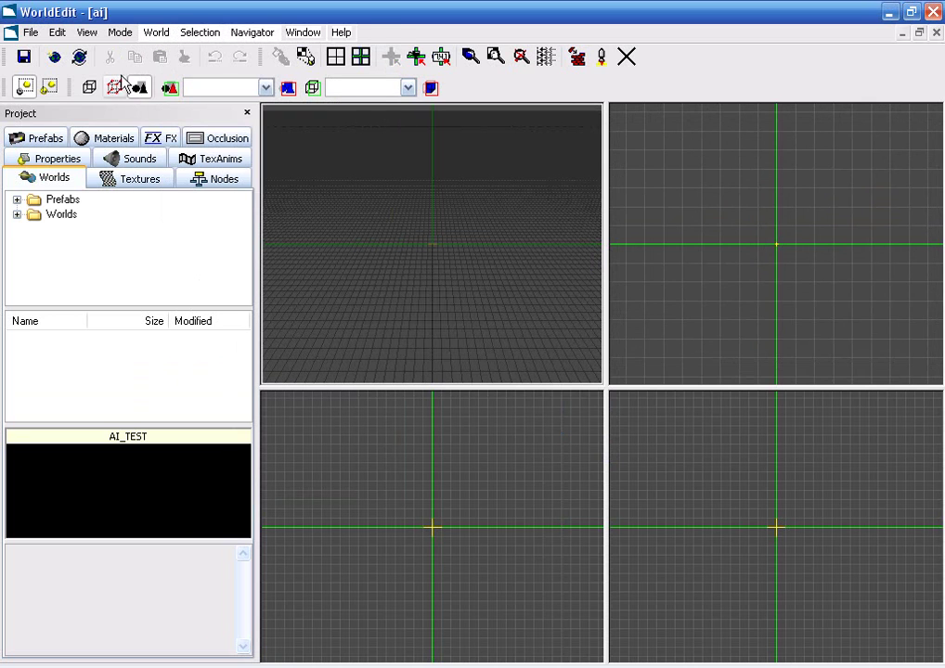
pyautogui.click(90, 86)
pyautogui.click(298, 33)
pyautogui.moveTo(305, 54)
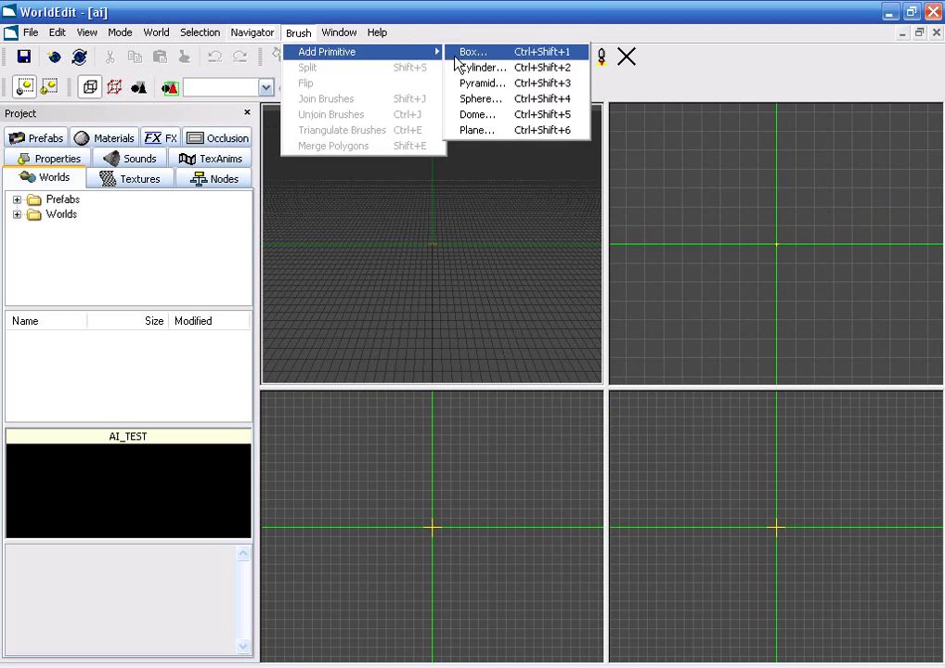
pyautogui.click(460, 52)
pyautogui.click(348, 405)
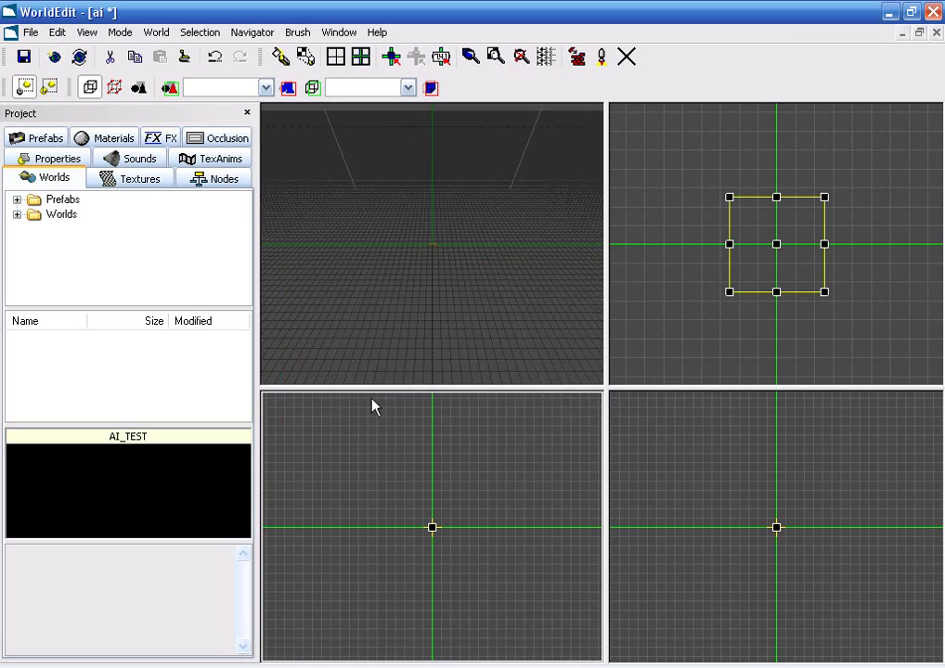
# - Resize the box in the orthographic views to a cube about six grid squares per side, centred on the origin
pyautogui.moveTo(728, 290); pyautogui.dragTo(720, 301)
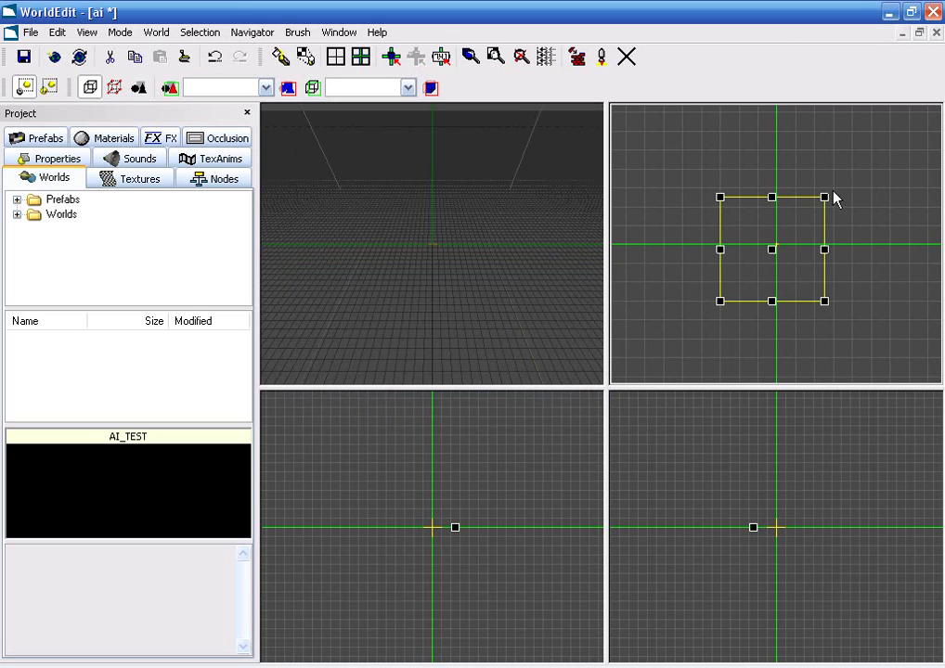
pyautogui.moveTo(835, 197); pyautogui.dragTo(833, 188)
pyautogui.click(808, 504)
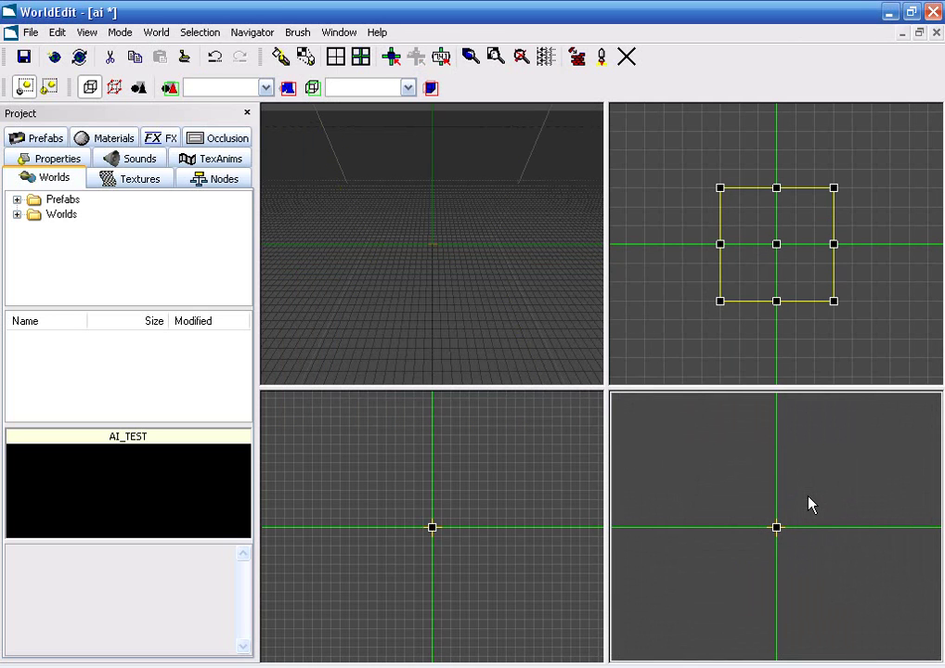
pyautogui.scroll(5, 808, 503)
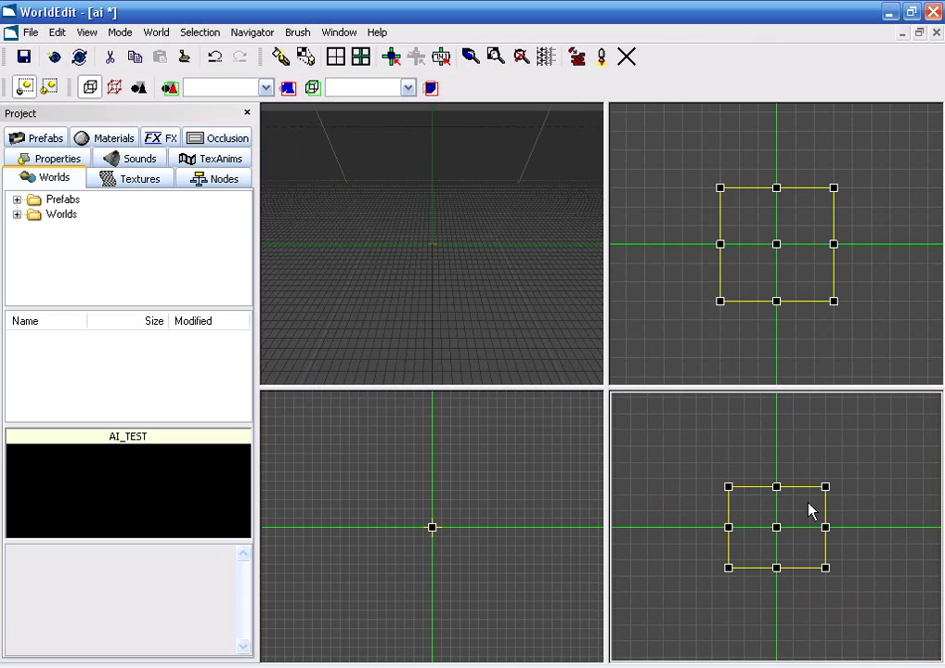
pyautogui.moveTo(824, 486); pyautogui.dragTo(842, 478)
pyautogui.moveTo(729, 568); pyautogui.dragTo(729, 576)
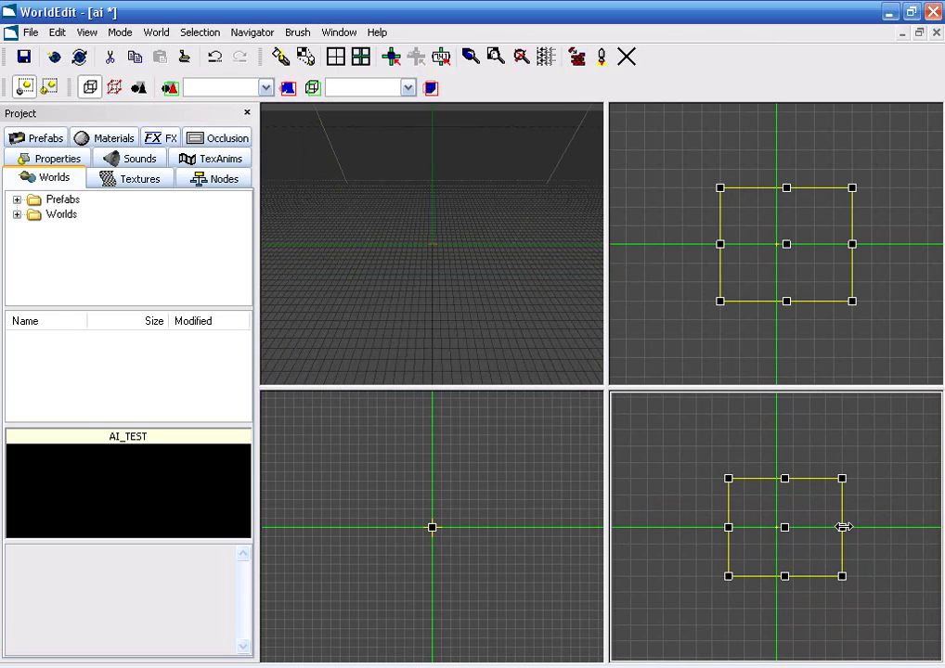
pyautogui.moveTo(843, 527); pyautogui.dragTo(826, 527)
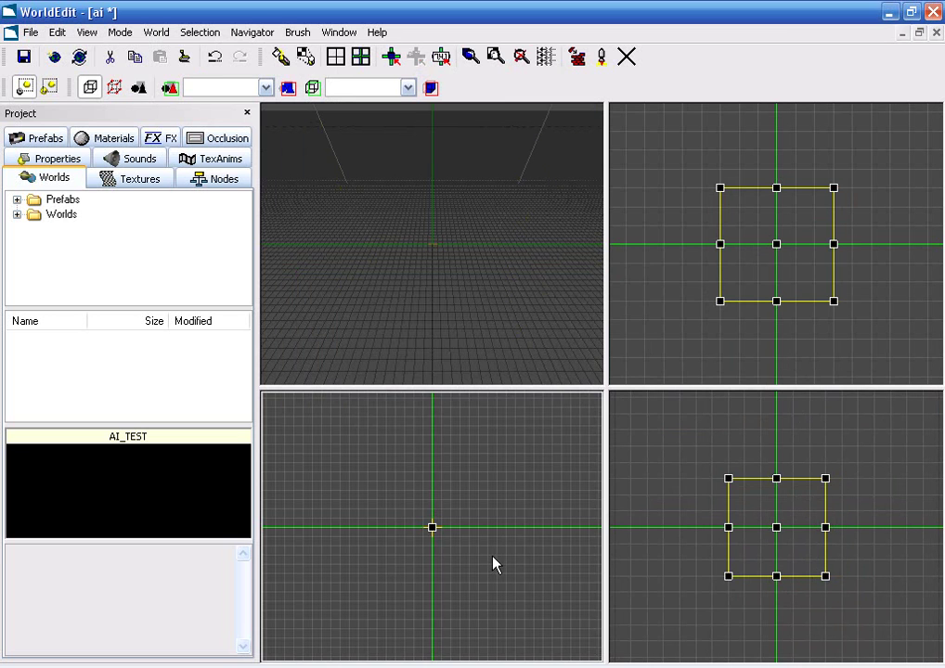
pyautogui.scroll(5, 492, 563)
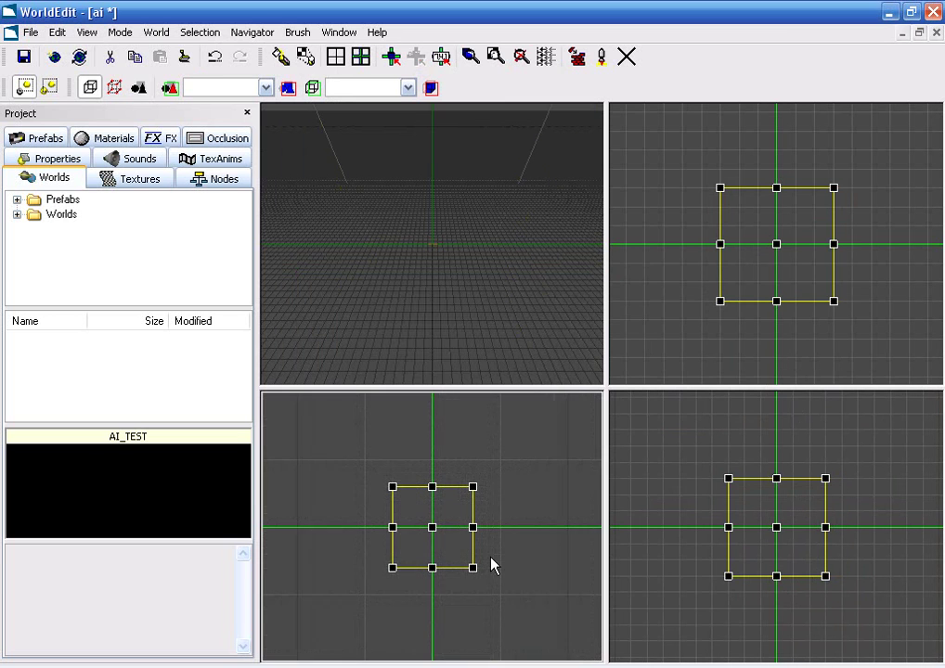
# - Apply the Grid material from the Materials folder to all faces of the box and deselect it
pyautogui.click(57, 159)
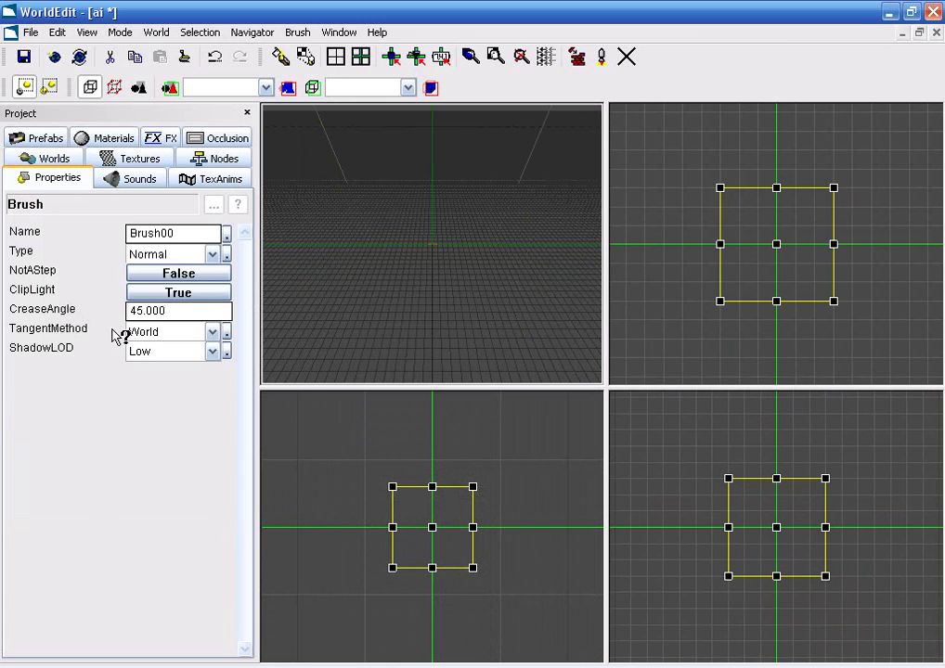
pyautogui.click(104, 137)
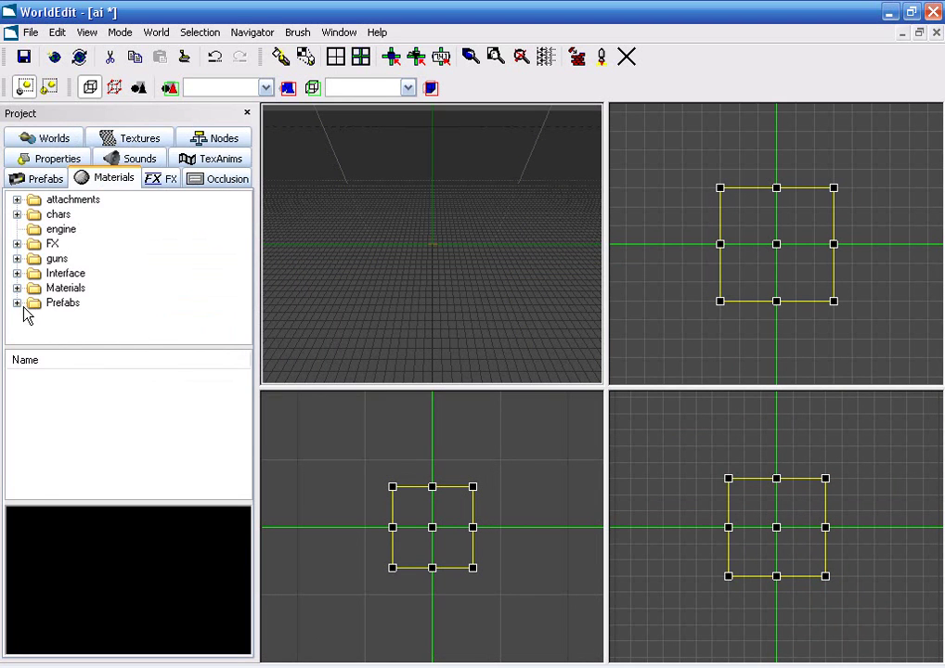
pyautogui.click(62, 288)
pyautogui.moveTo(242, 379); pyautogui.dragTo(244, 394)
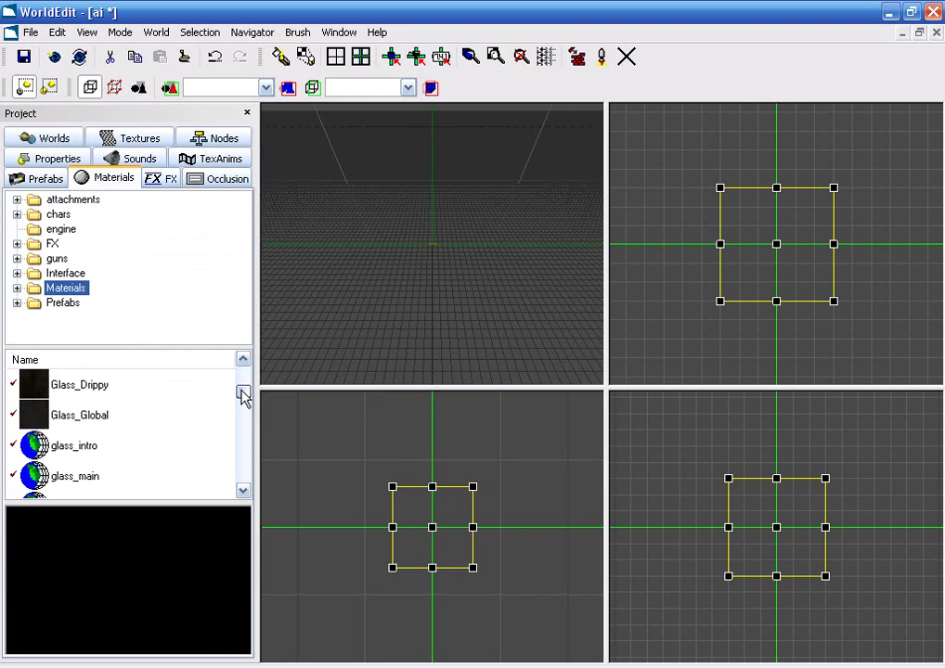
pyautogui.click(109, 477)
pyautogui.scroll(-3, 109, 479)
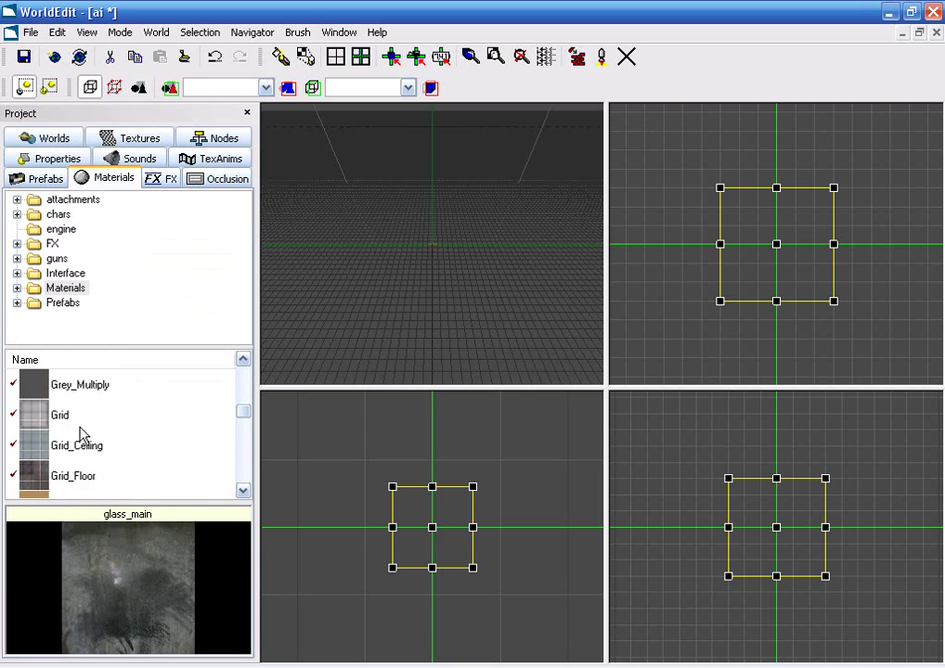
pyautogui.click(84, 415)
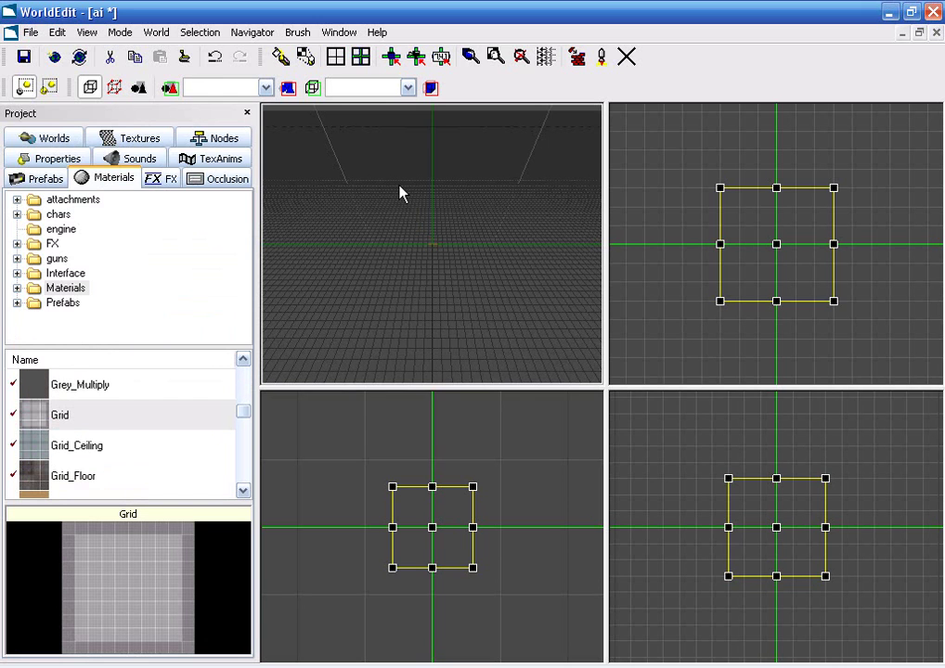
pyautogui.hotkey('ctrl', 't')
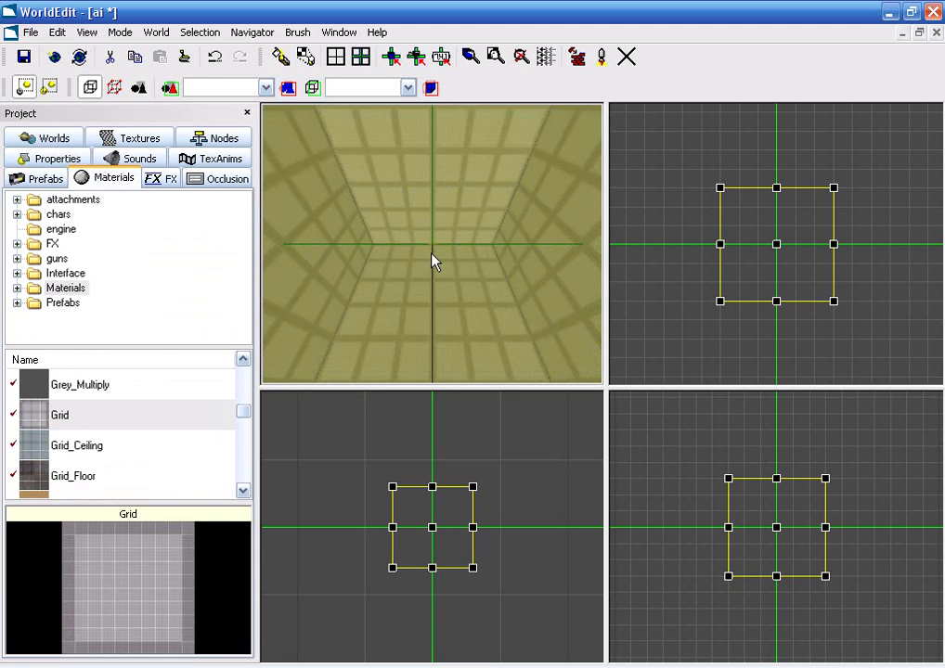
pyautogui.press('Escape')
pyautogui.moveTo(449, 283)
pyautogui.mouseDown(button='right')
pyautogui.moveTo(449, 316)
pyautogui.moveTo(436, 248)
pyautogui.mouseUp(button='right')
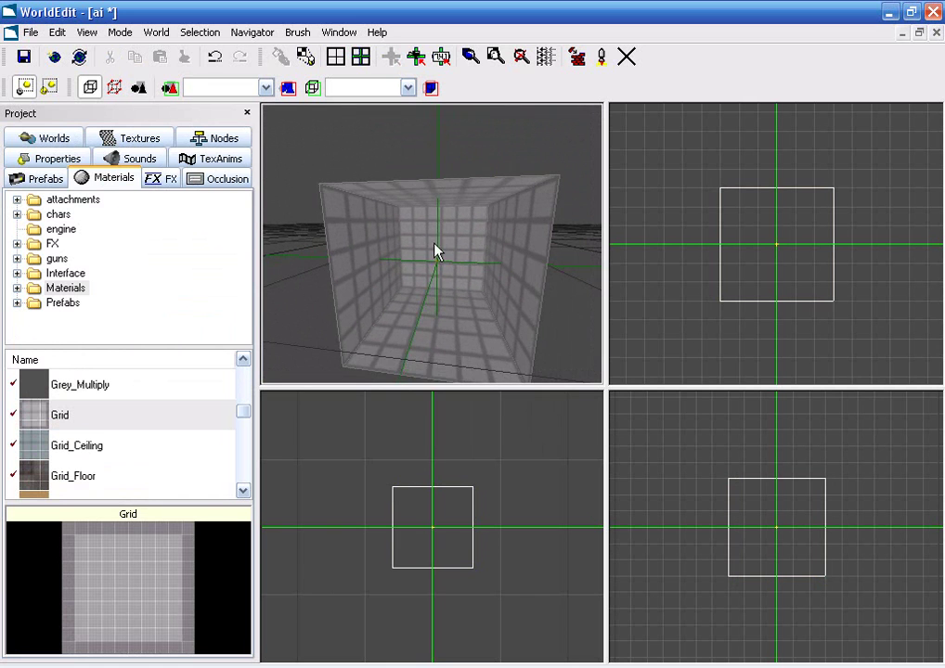
# - Duplicate the box using its corner as the marker point and place the copy beside it, leaving a one-grid-square gap
pyautogui.click(455, 293)
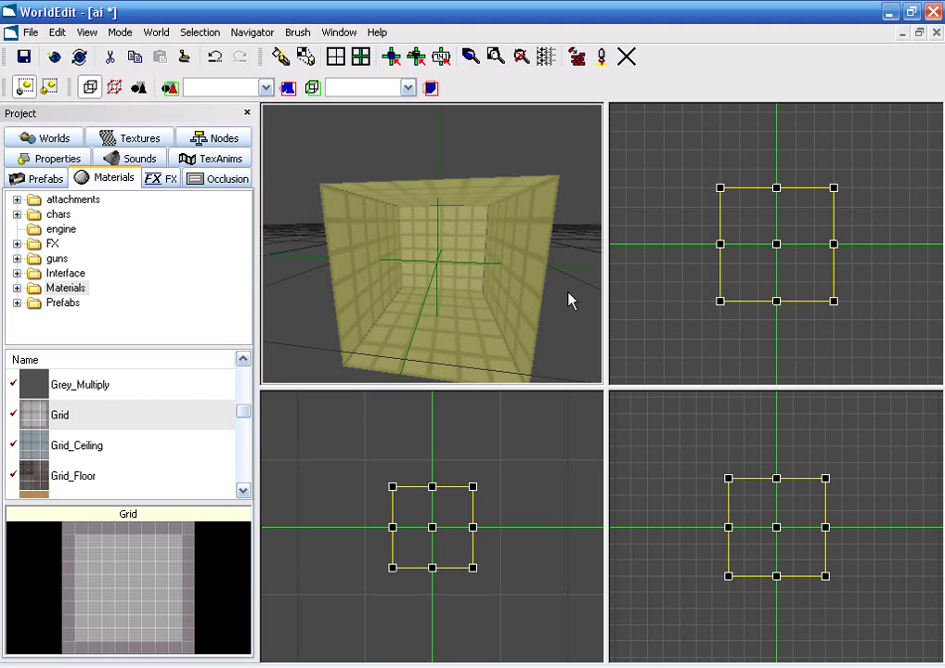
pyautogui.click(720, 189)
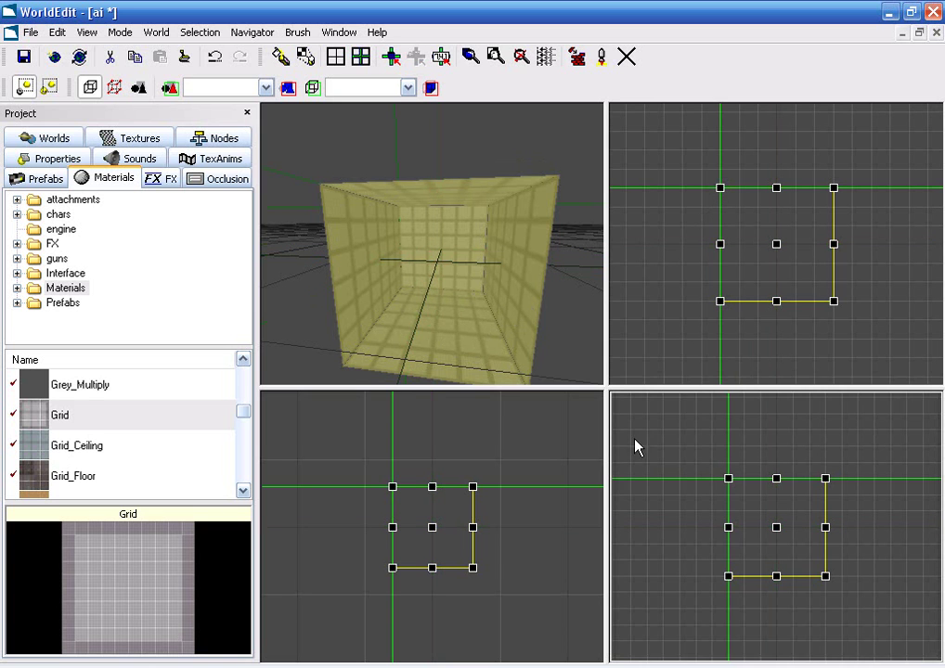
pyautogui.click(57, 32)
pyautogui.click(58, 31)
pyautogui.click(57, 31)
pyautogui.click(75, 82)
pyautogui.moveTo(776, 263)
pyautogui.mouseDown()
pyautogui.moveTo(816, 245)
pyautogui.moveTo(900, 246)
pyautogui.mouseUp()
pyautogui.moveTo(412, 236)
pyautogui.mouseDown(button='right')
pyautogui.moveTo(441, 235)
pyautogui.moveTo(433, 252)
pyautogui.mouseUp(button='right')
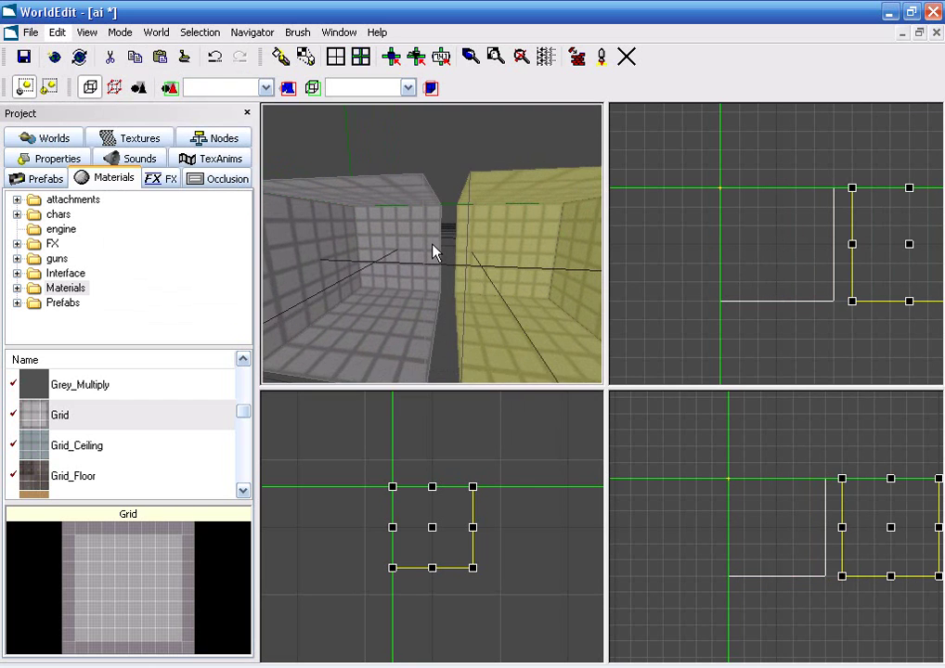
# - Move the marker to floor level at the middle of the copied box's wall facing the original box
pyautogui.click(452, 567)
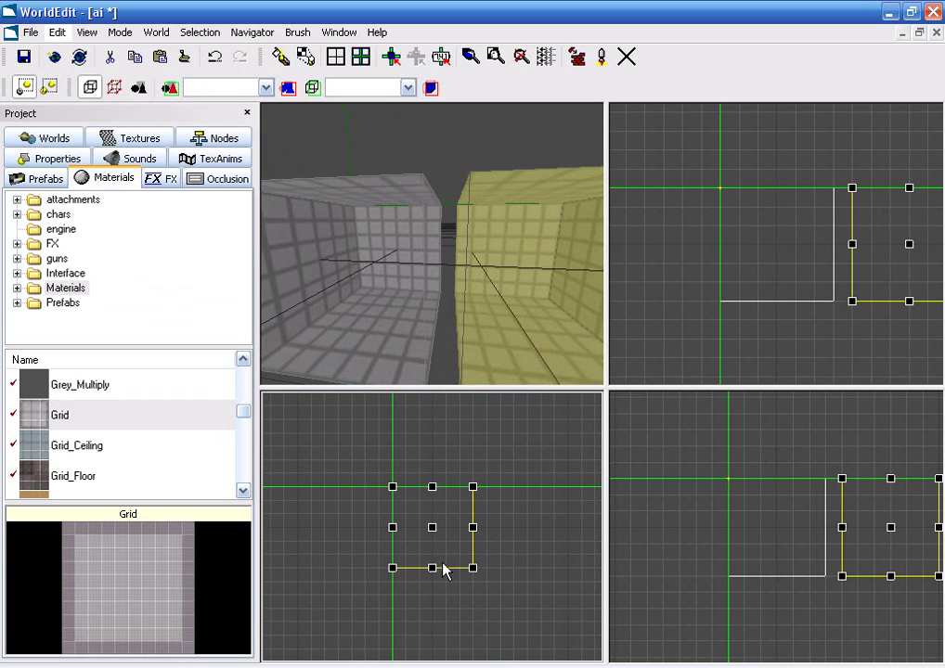
pyautogui.press('m')
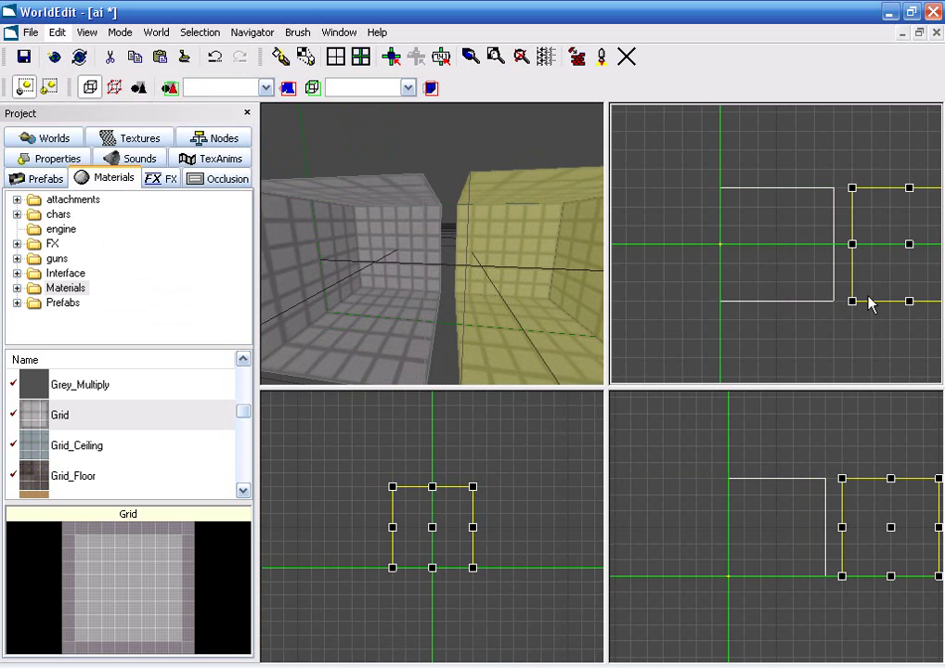
pyautogui.press('m')
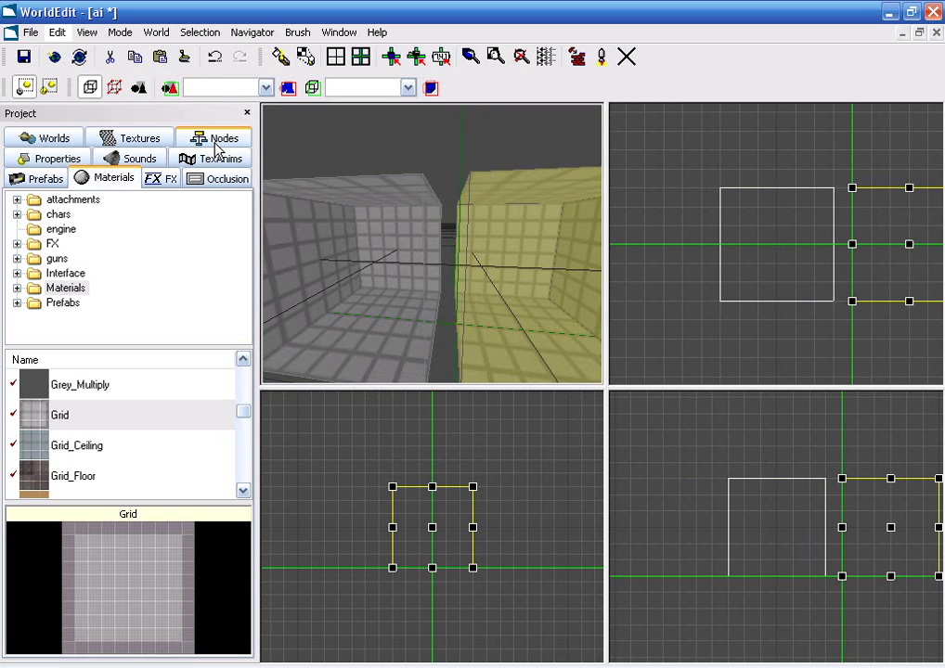
# - Find the door_industrial02_Blue prefab in the Industrial prefabs folder and insert it at the marker
pyautogui.click(37, 177)
pyautogui.click(16, 199)
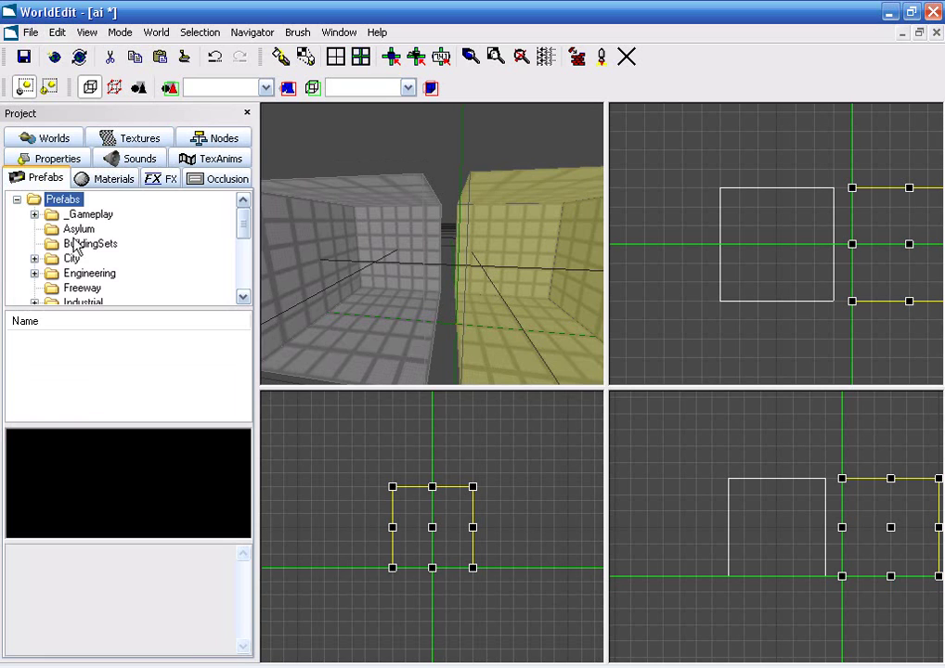
pyautogui.moveTo(246, 225); pyautogui.dragTo(240, 249)
pyautogui.click(82, 258)
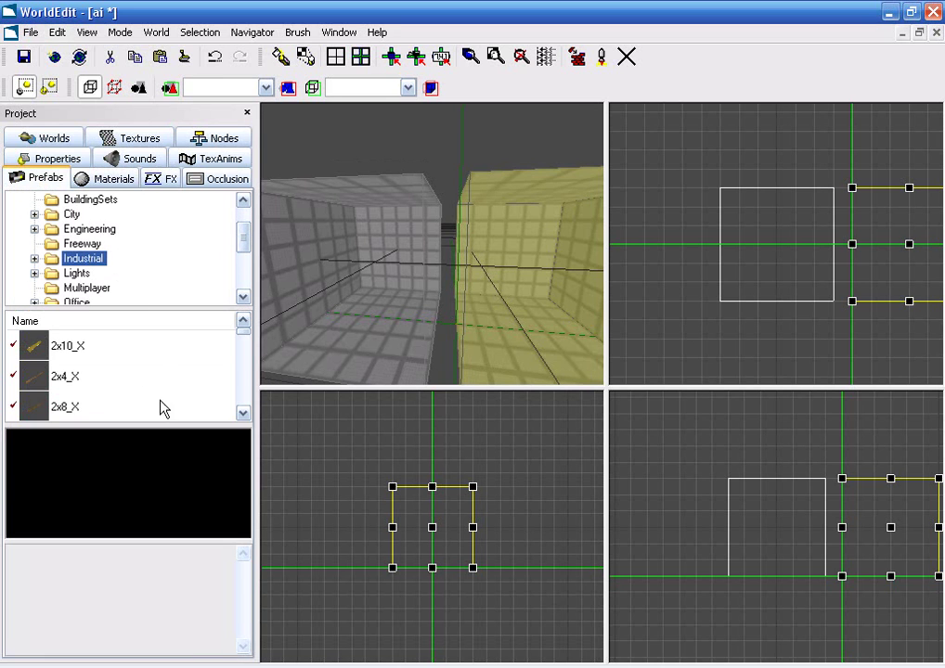
pyautogui.click(90, 380)
pyautogui.scroll(-3, 89, 393)
pyautogui.click(90, 392)
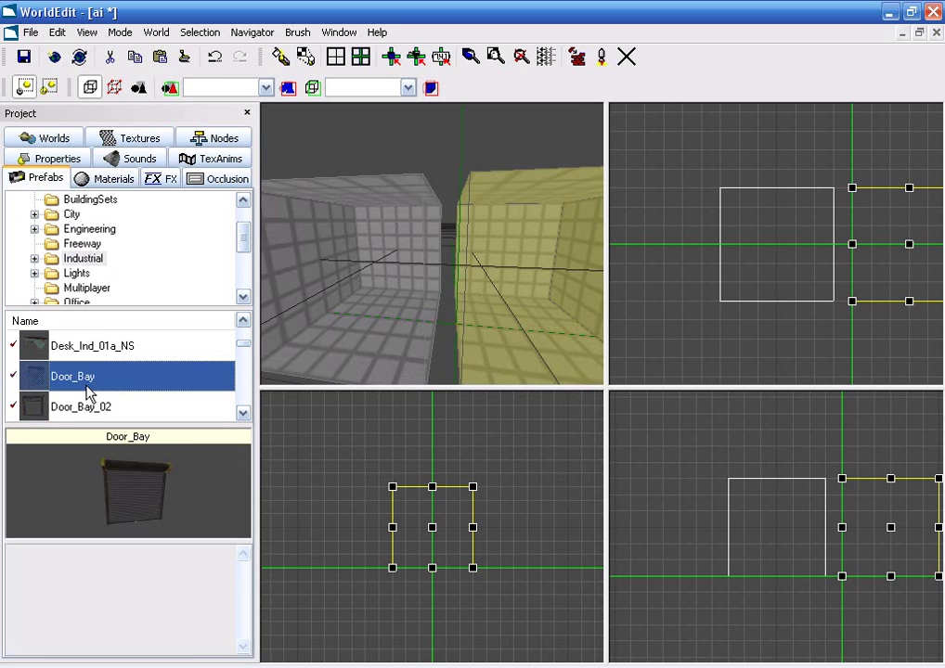
pyautogui.scroll(-2, 89, 392)
pyautogui.click(89, 393)
pyautogui.scroll(-3, 89, 392)
pyautogui.click(89, 393)
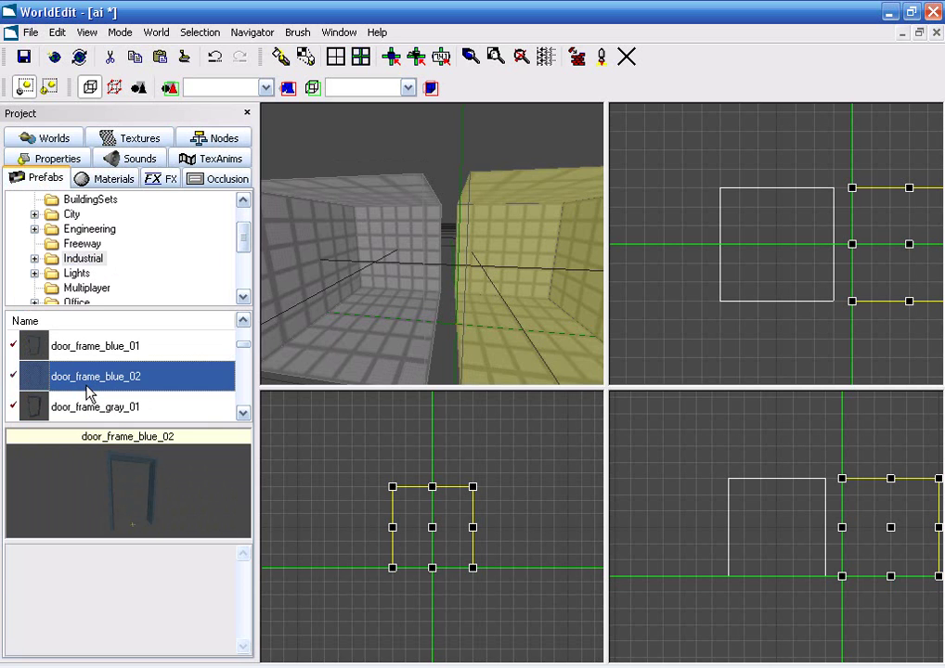
pyautogui.scroll(-2, 89, 393)
pyautogui.click(89, 393)
pyautogui.scroll(-1, 89, 394)
pyautogui.click(89, 394)
pyautogui.scroll(-3, 90, 394)
pyautogui.click(89, 393)
pyautogui.scroll(-2, 89, 394)
pyautogui.click(89, 394)
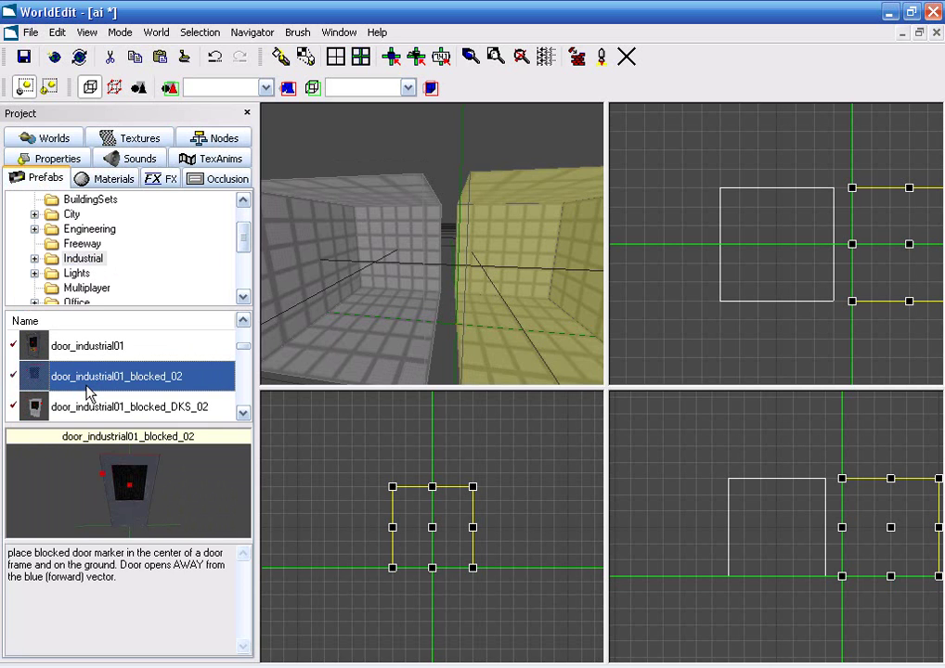
pyautogui.scroll(-2, 89, 394)
pyautogui.click(89, 393)
pyautogui.scroll(-2, 89, 393)
pyautogui.click(89, 394)
pyautogui.scroll(-2, 89, 394)
pyautogui.click(89, 394)
pyautogui.scroll(-2, 89, 394)
pyautogui.click(89, 393)
pyautogui.scroll(-2, 89, 394)
pyautogui.click(89, 393)
pyautogui.scroll(-3, 89, 393)
pyautogui.click(89, 393)
pyautogui.scroll(-1, 89, 394)
pyautogui.click(90, 393)
pyautogui.scroll(-2, 89, 393)
pyautogui.click(89, 393)
pyautogui.scroll(-1, 89, 393)
pyautogui.click(89, 394)
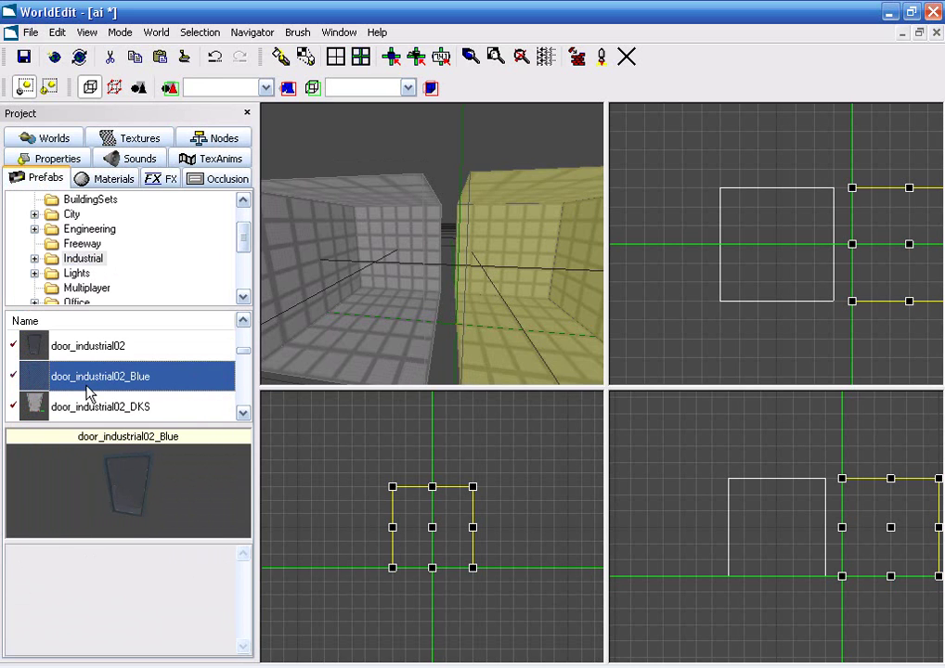
pyautogui.doubleClick(160, 380)
# - Rotate the door prefab 90 degrees in plan so it lies parallel to the facing walls of the two boxes
pyautogui.moveTo(436, 323)
pyautogui.mouseDown(button='right')
pyautogui.moveTo(439, 248)
pyautogui.moveTo(415, 251)
pyautogui.moveTo(436, 242)
pyautogui.mouseUp(button='right')
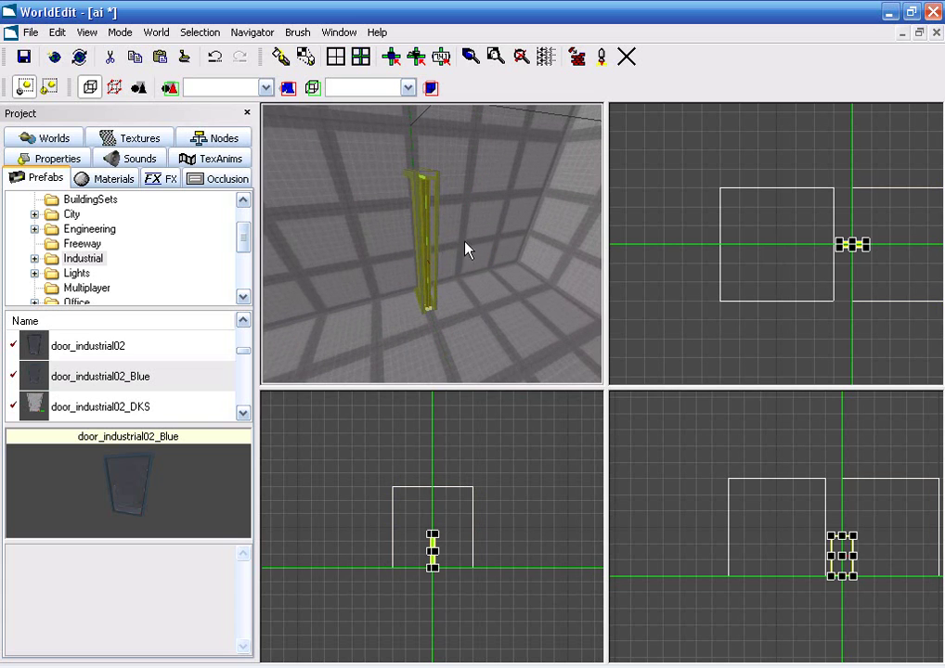
pyautogui.moveTo(933, 247)
pyautogui.mouseDown(button='right')
pyautogui.moveTo(677, 195)
pyautogui.moveTo(650, 232)
pyautogui.mouseUp(button='right')
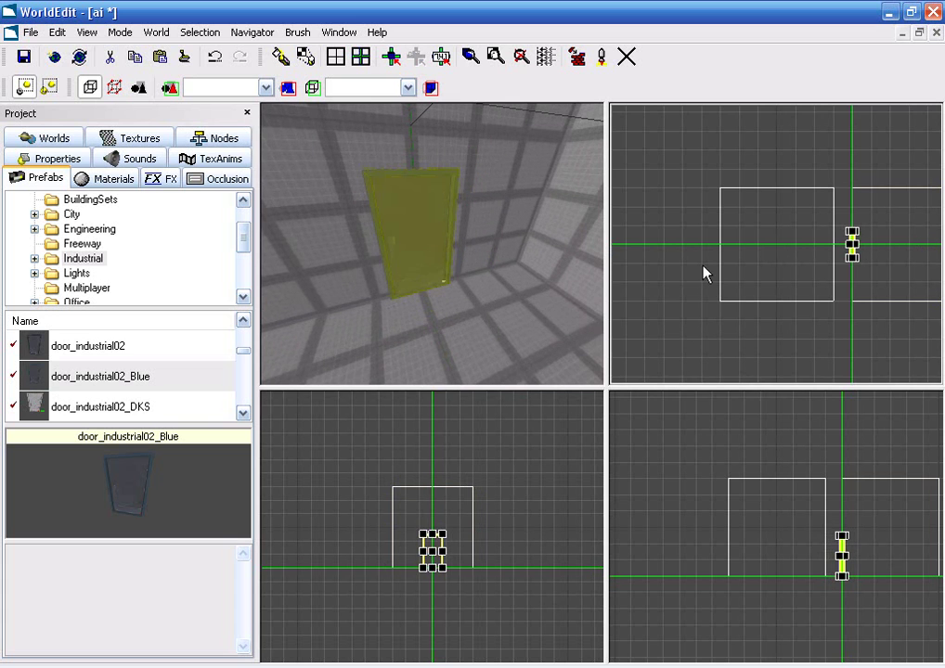
pyautogui.scroll(5, 785, 270)
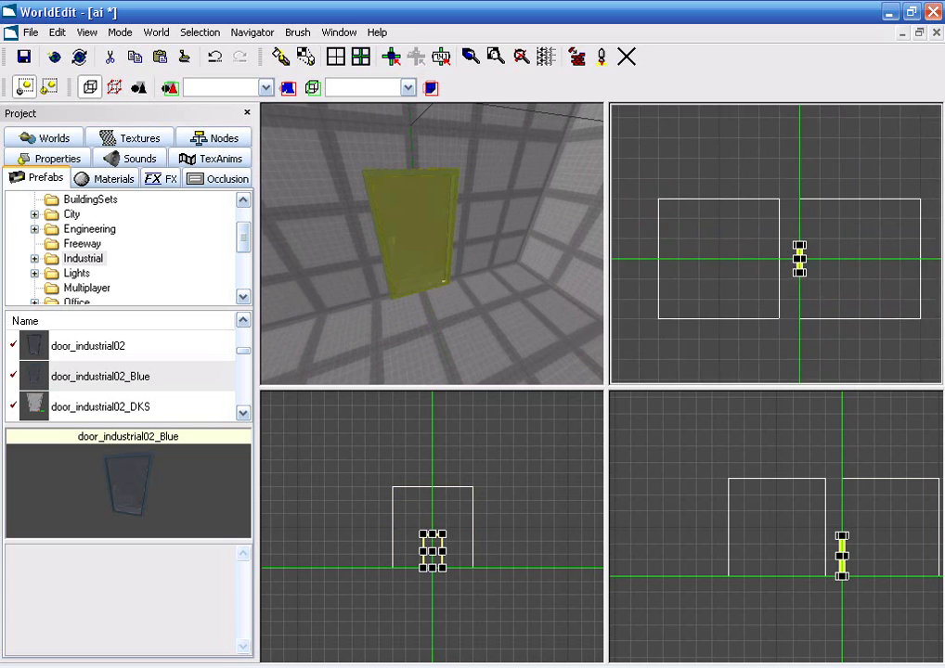
# - Refine the grid and nudge the door prefab toward the original box so its frame straddles the copied box's wall
pyautogui.scroll(4, 780, 276)
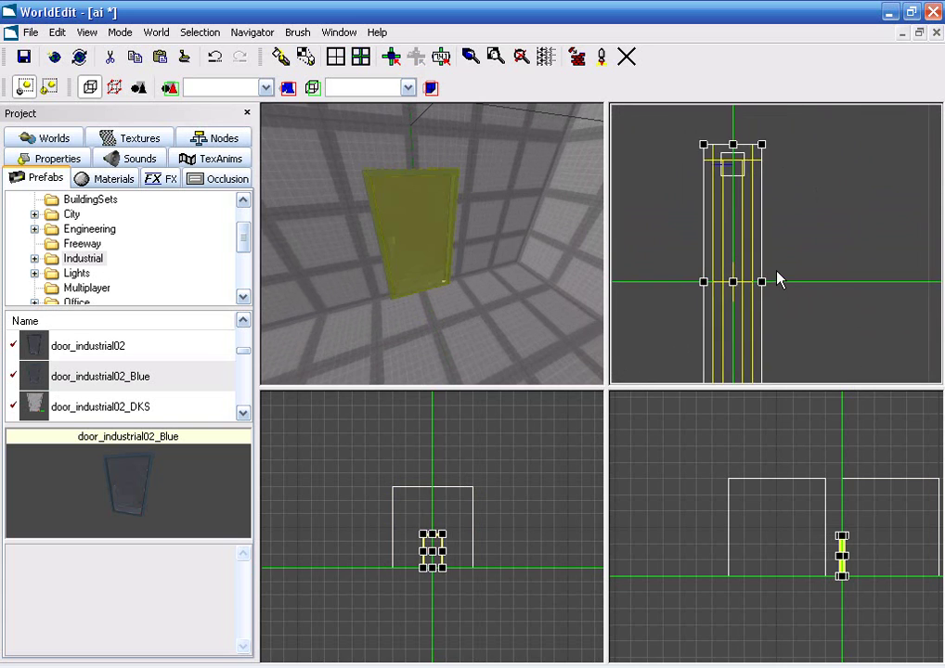
pyautogui.scroll(-2, 784, 211)
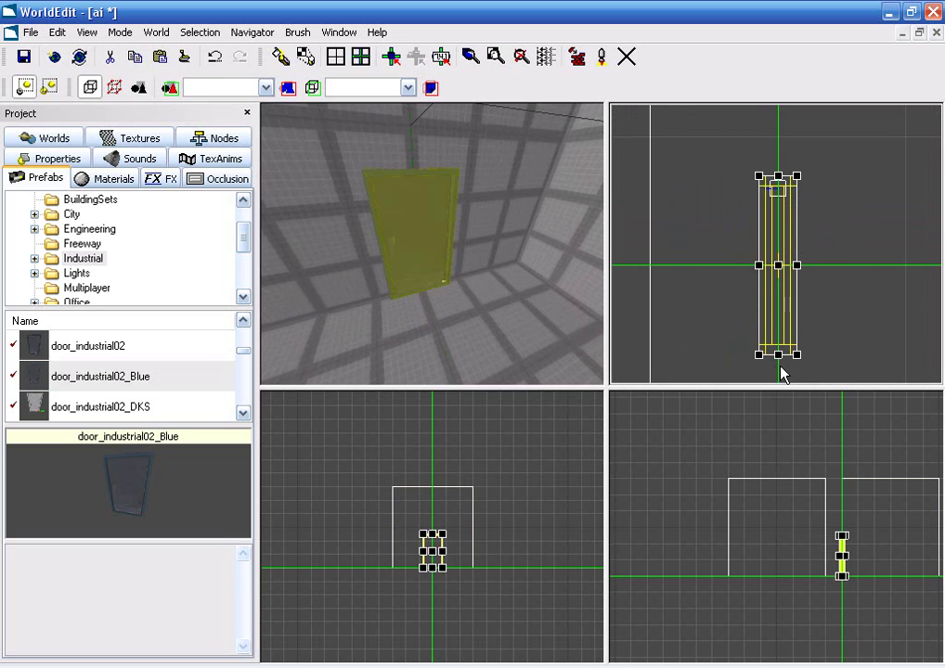
pyautogui.press('-')
pyautogui.press('-')
pyautogui.press('-')
pyautogui.press('Left')
pyautogui.press('Left')
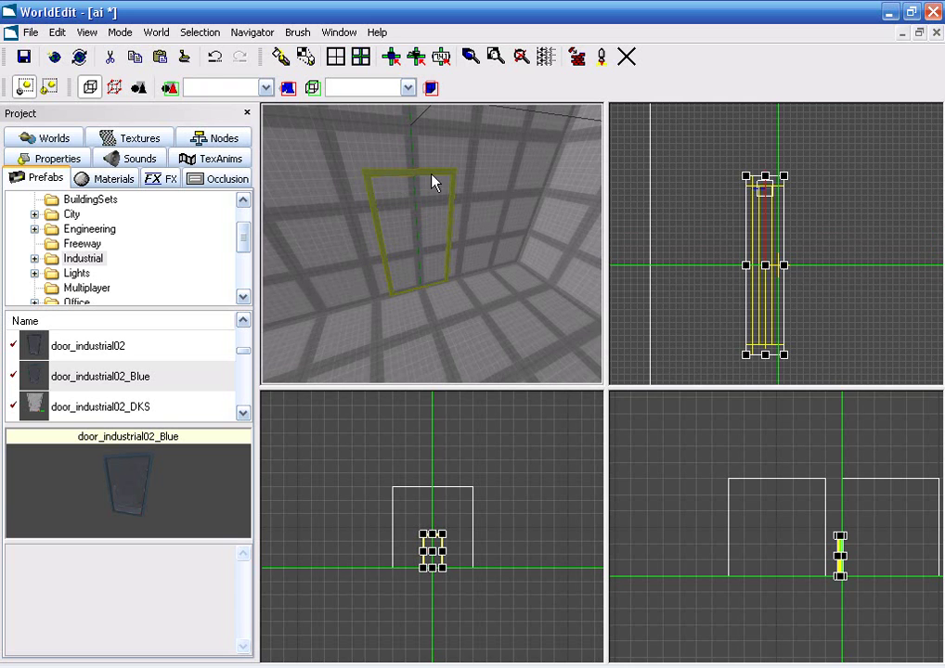
# - Move the original box toward the copied box until its facing wall sits within the other side of the door frame
pyautogui.moveTo(458, 273); pyautogui.dragTo(471, 229, button='right')
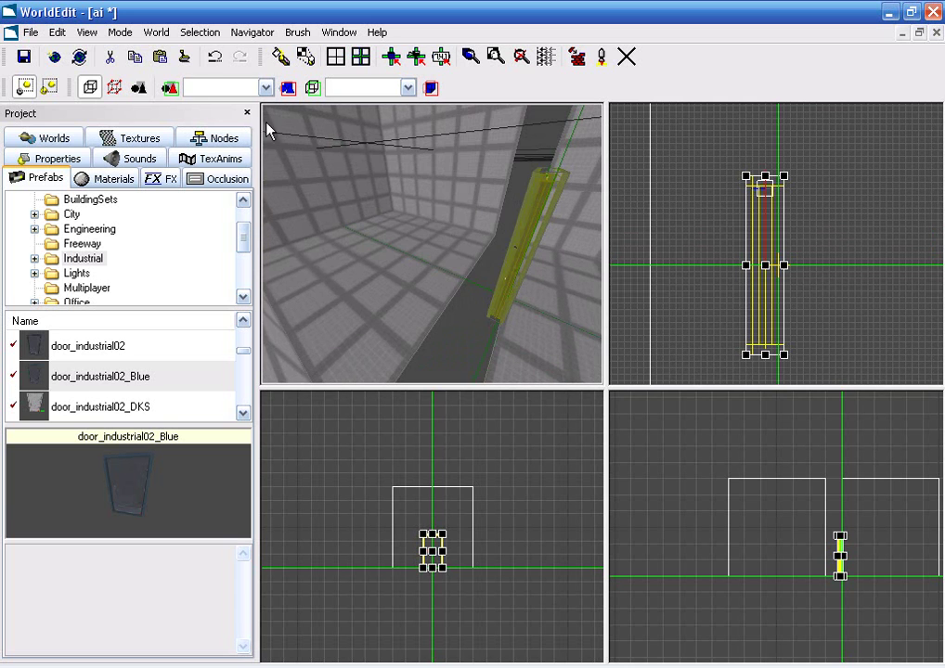
pyautogui.click(517, 258)
pyautogui.moveTo(726, 268); pyautogui.dragTo(723, 267)
pyautogui.moveTo(389, 328); pyautogui.dragTo(452, 258, button='right')
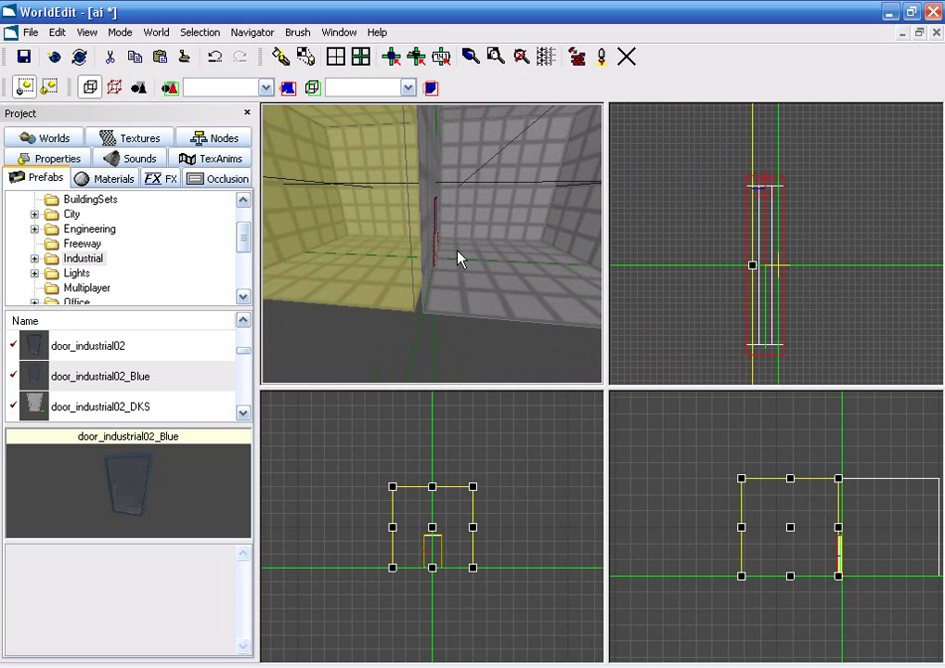
# - Separate the boxes into individual face brushes and cut the copied box's door wall vertically along both sides of the door frame
pyautogui.click(441, 263)
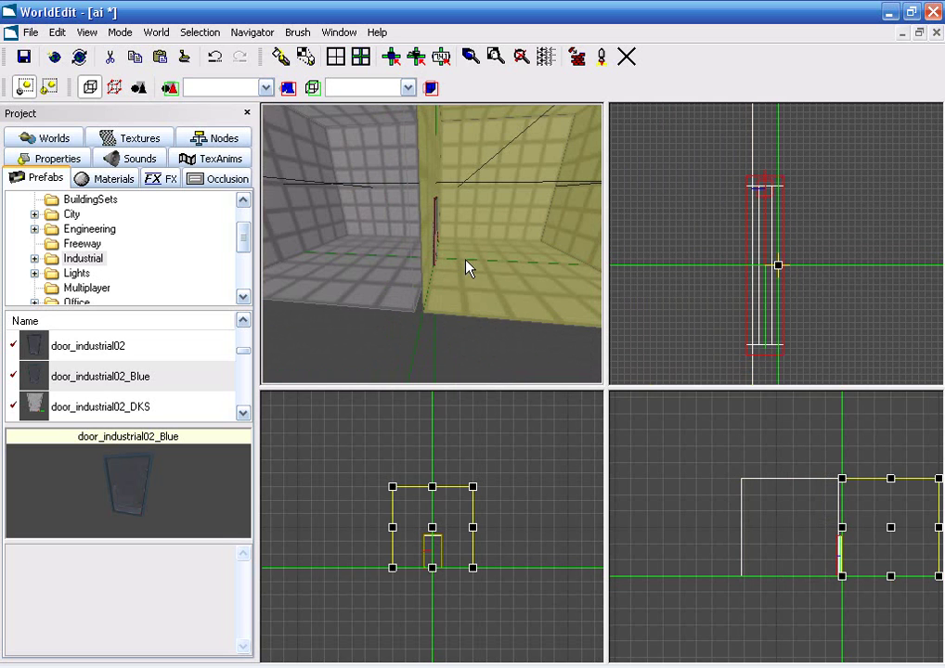
pyautogui.press('Escape')
pyautogui.moveTo(469, 268); pyautogui.dragTo(458, 227, button='right')
pyautogui.click(458, 228)
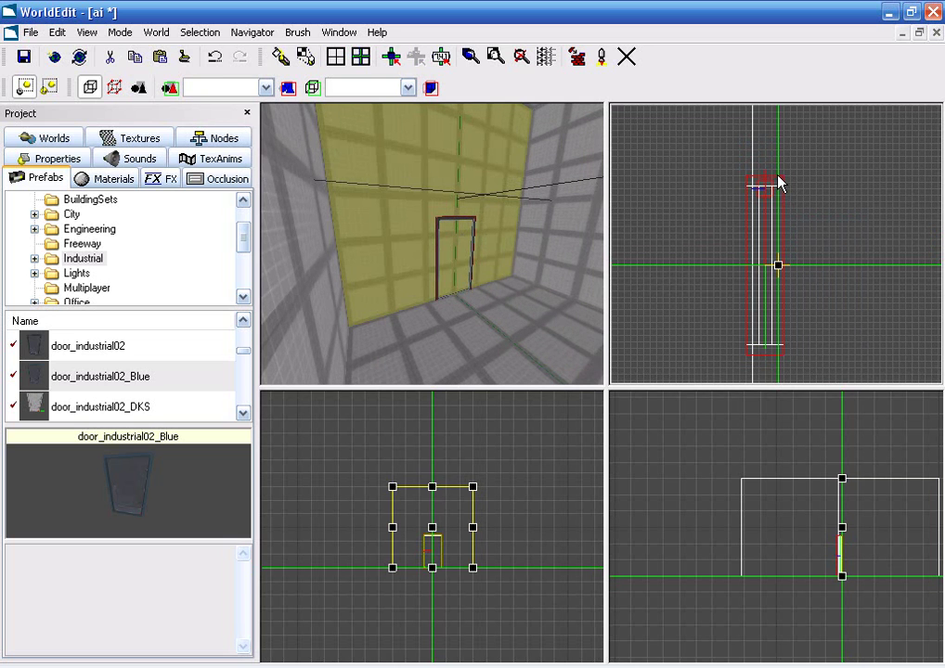
pyautogui.moveTo(780, 184); pyautogui.dragTo(812, 175)
pyautogui.click(455, 218)
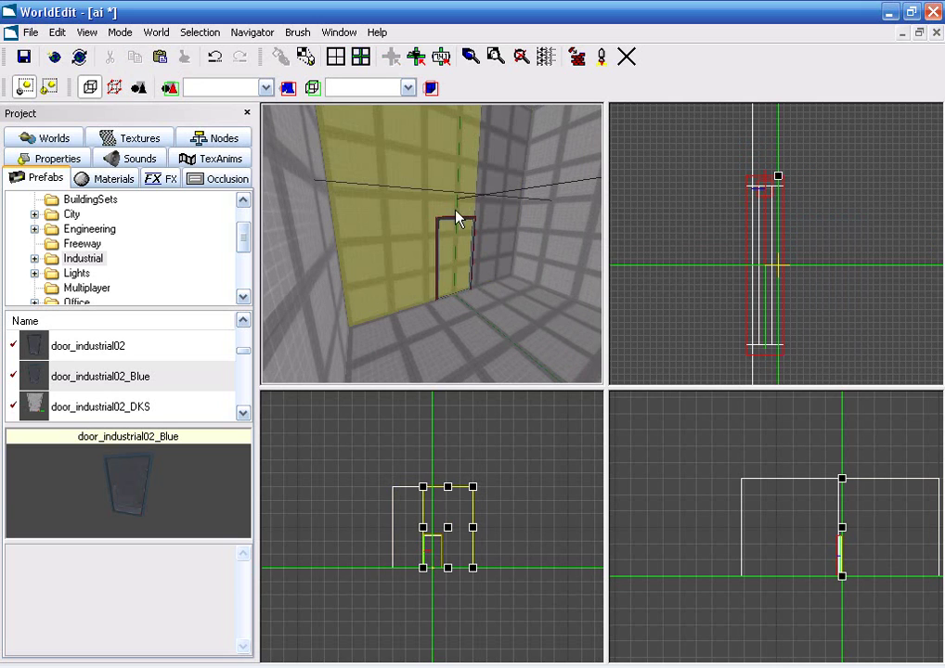
pyautogui.moveTo(761, 360); pyautogui.dragTo(801, 362)
pyautogui.click(446, 202)
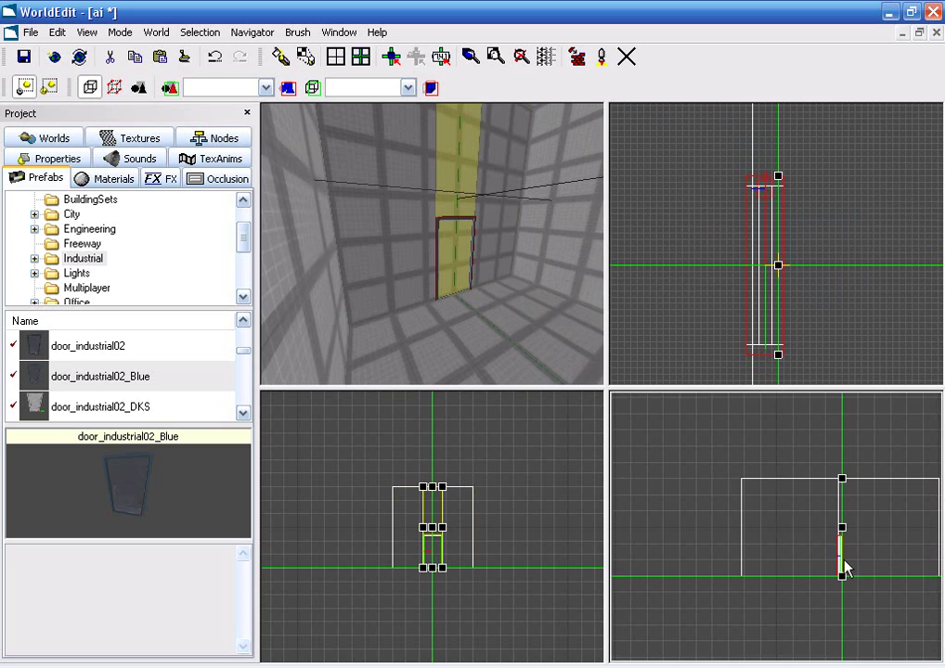
# - Raise the bottom edge of the middle wall section to the top of the door frame and join the wall sections into one brush
pyautogui.scroll(5, 851, 566)
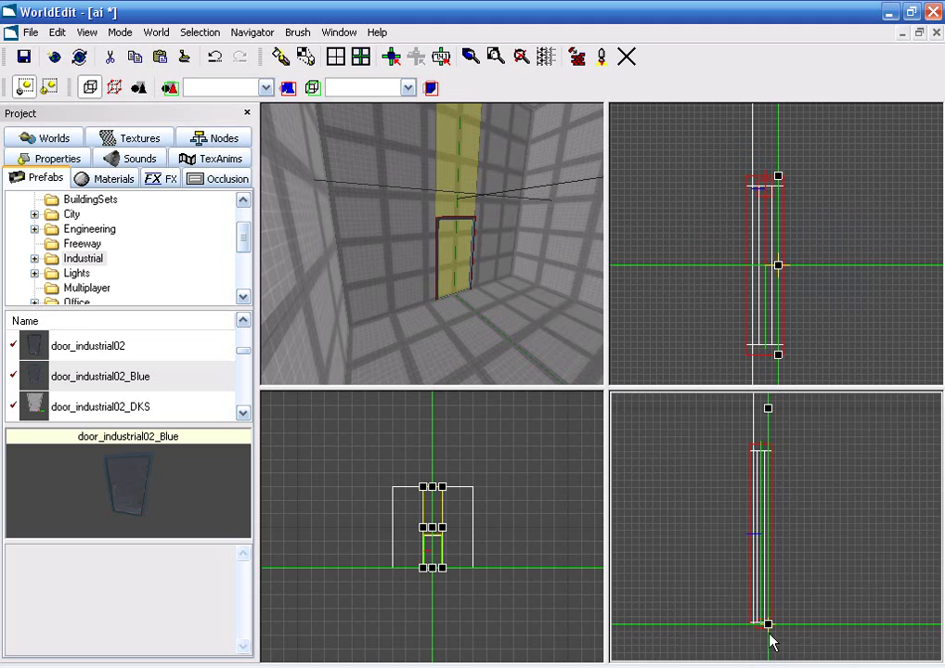
pyautogui.moveTo(766, 624); pyautogui.dragTo(785, 447)
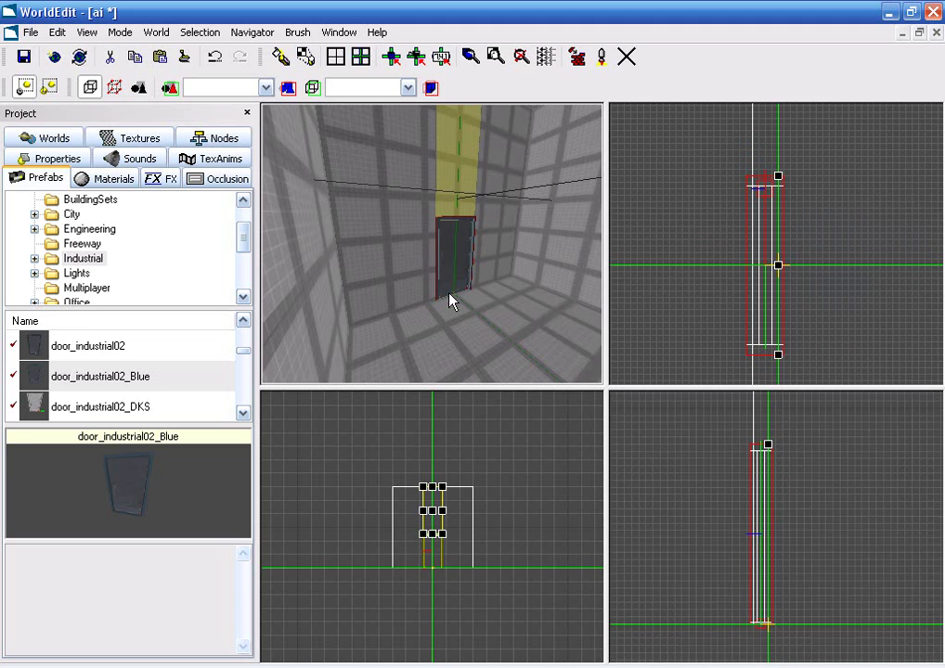
pyautogui.press('Escape')
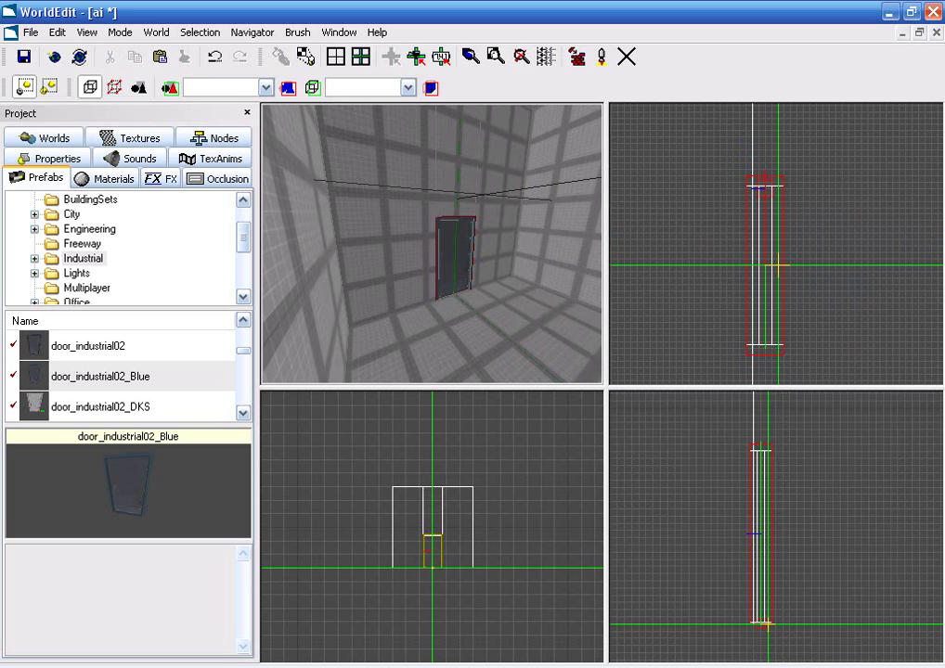
pyautogui.moveTo(466, 291); pyautogui.dragTo(478, 290, button='right')
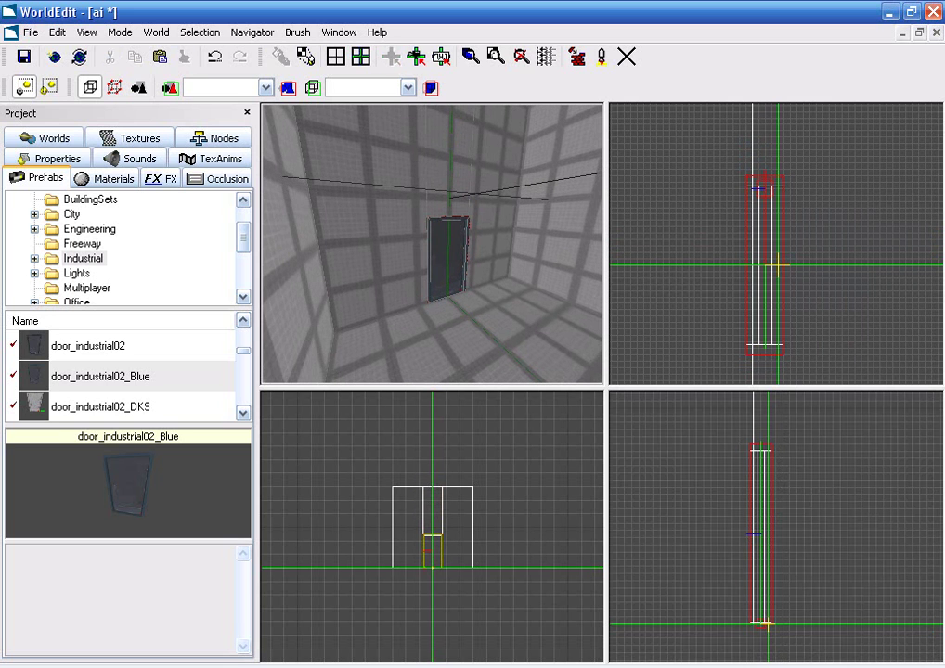
pyautogui.keyDown('ctrl'); pyautogui.click(436, 175); pyautogui.keyUp('ctrl')
pyautogui.keyDown('ctrl'); pyautogui.click(492, 186); pyautogui.keyUp('ctrl')
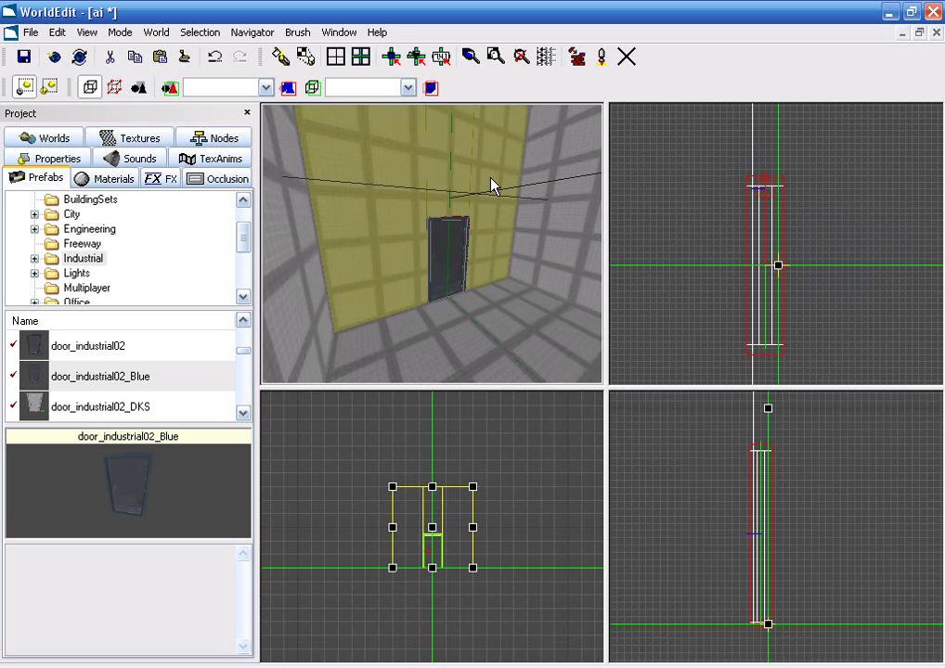
# - Delete the original box's solid wall that covers the door
pyautogui.moveTo(484, 192); pyautogui.dragTo(411, 237, button='right')
pyautogui.click(401, 235)
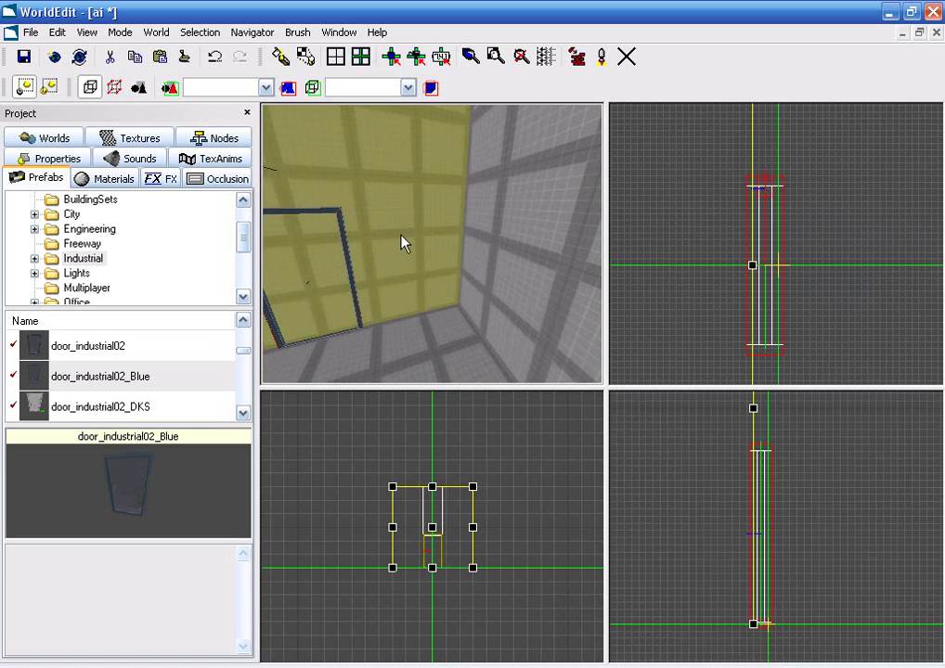
pyautogui.press('Delete')
# - Place the marker at the original box's ceiling corner on the edge where its door wall was removed
pyautogui.scroll(-5, 742, 327)
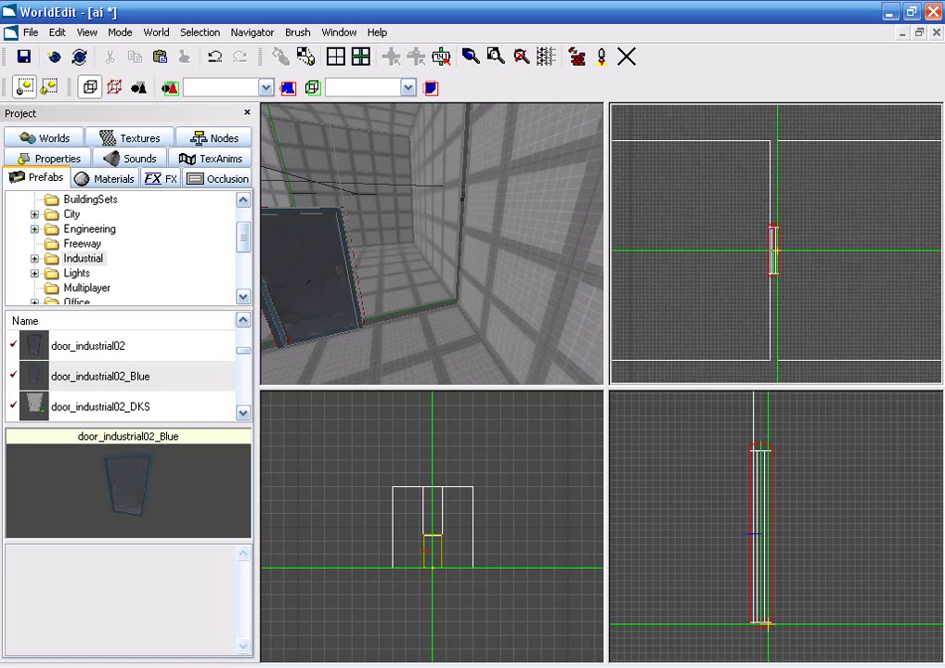
pyautogui.scroll(4, 755, 237)
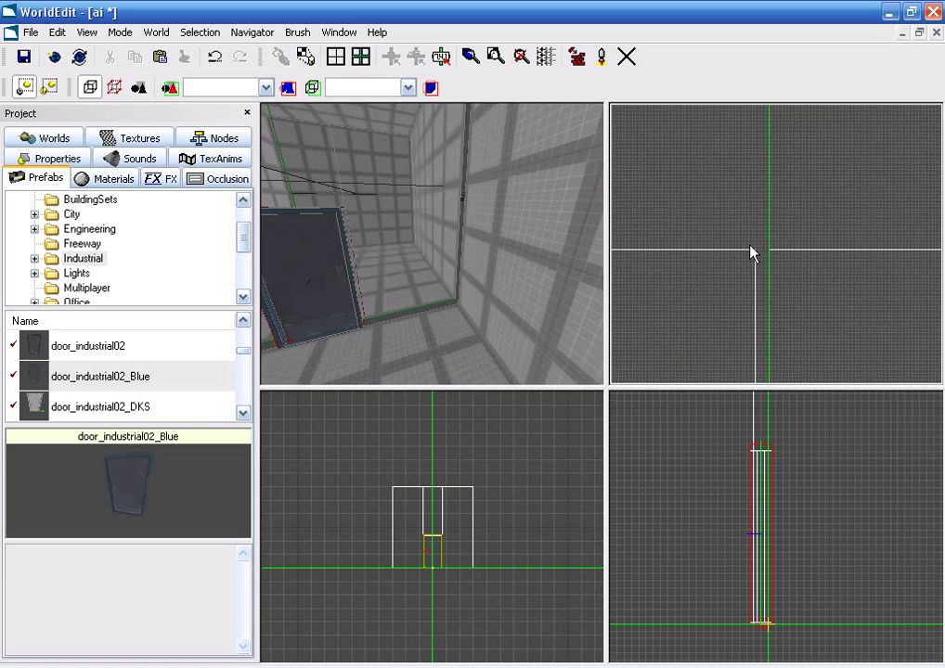
pyautogui.click(752, 253)
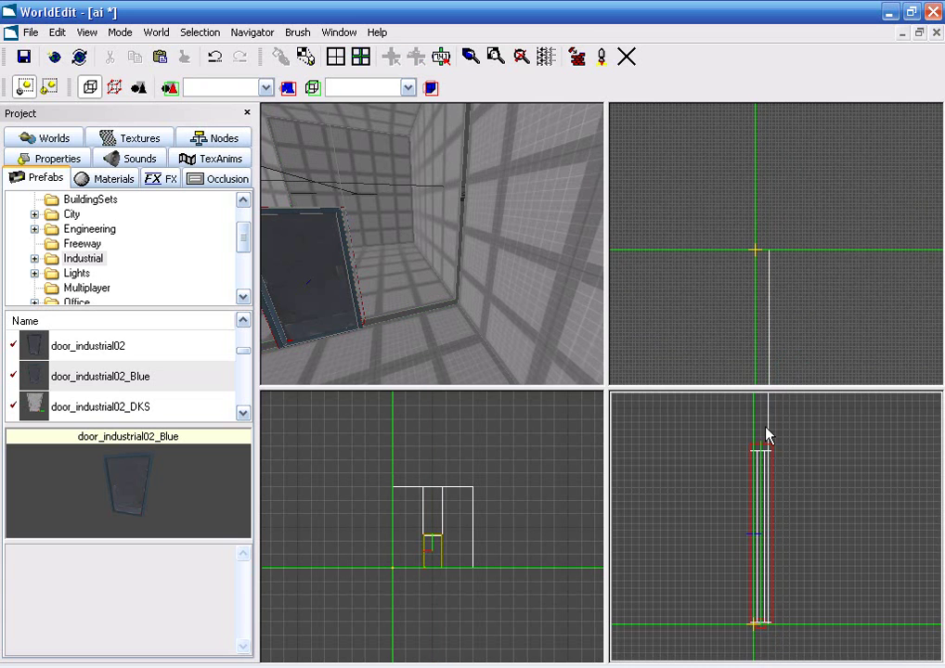
pyautogui.scroll(-4, 702, 643)
pyautogui.scroll(4, 778, 520)
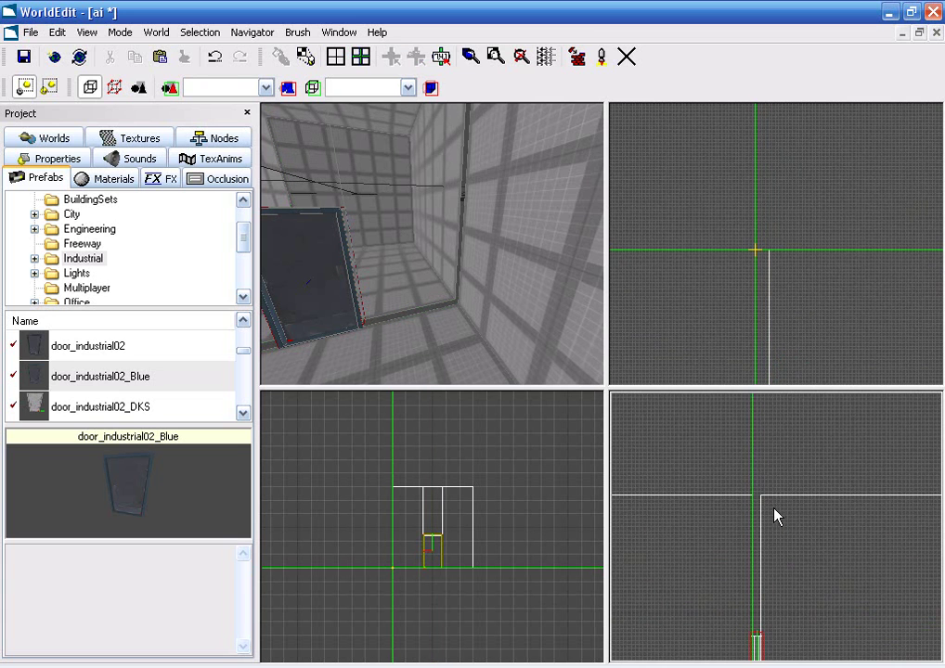
pyautogui.click(755, 497)
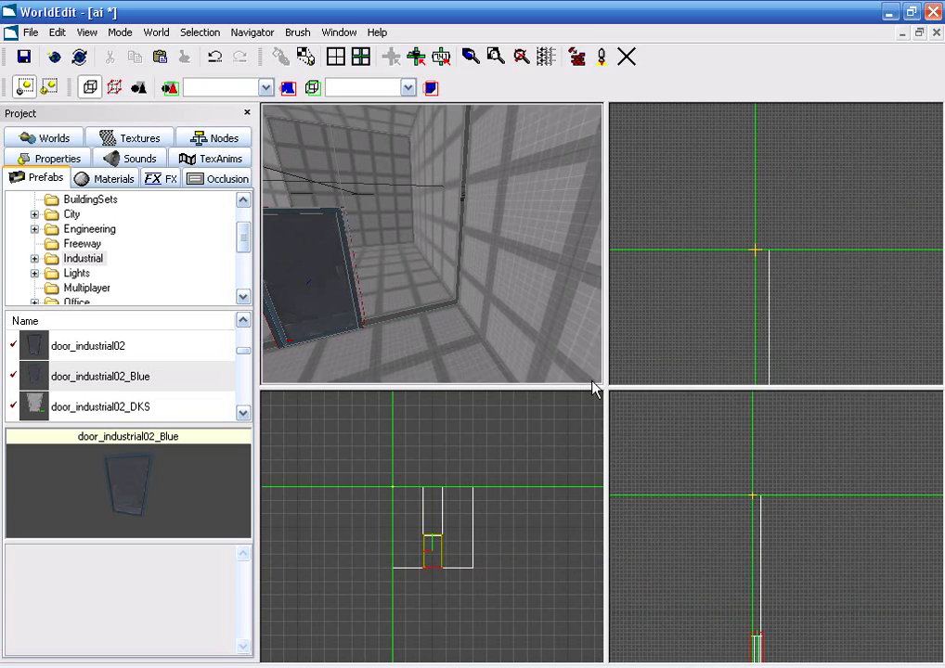
# - Duplicate the wall with the door opening onto the original box's open side and flip the copy to face into that room
pyautogui.moveTo(450, 299); pyautogui.dragTo(435, 245, button='middle')
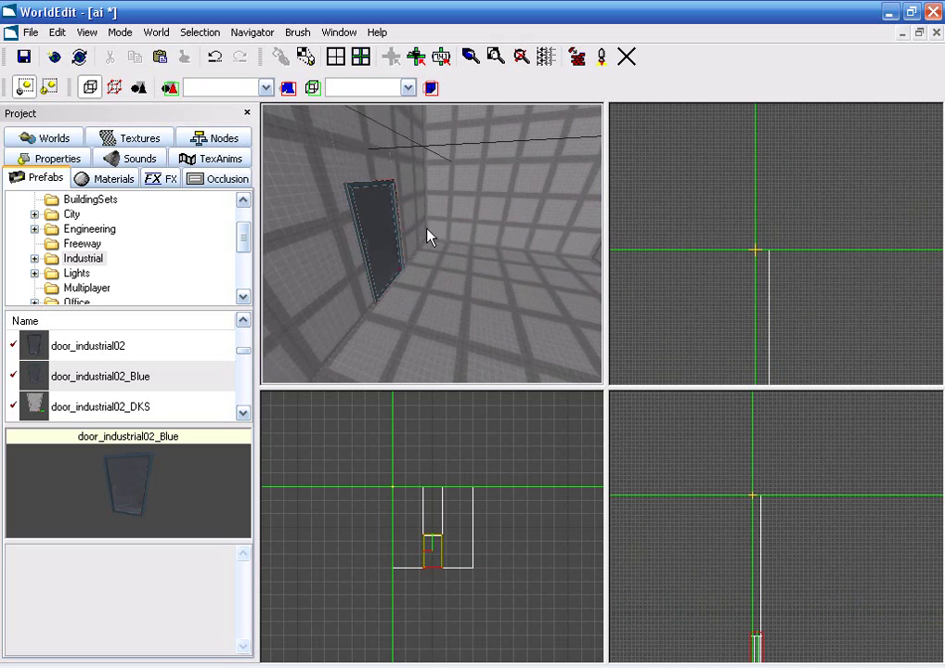
pyautogui.click(368, 155)
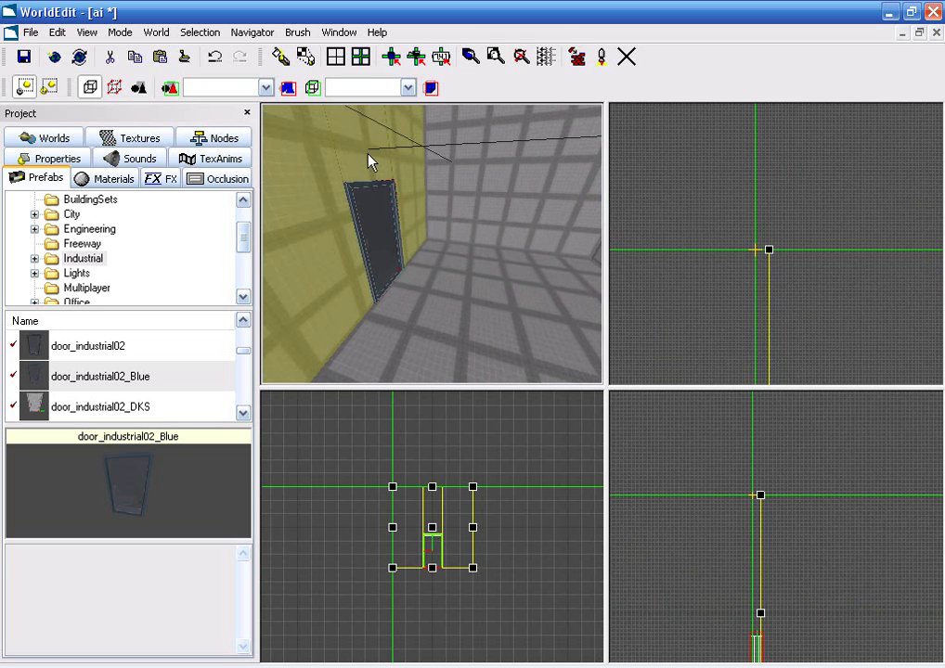
pyautogui.click(368, 155)
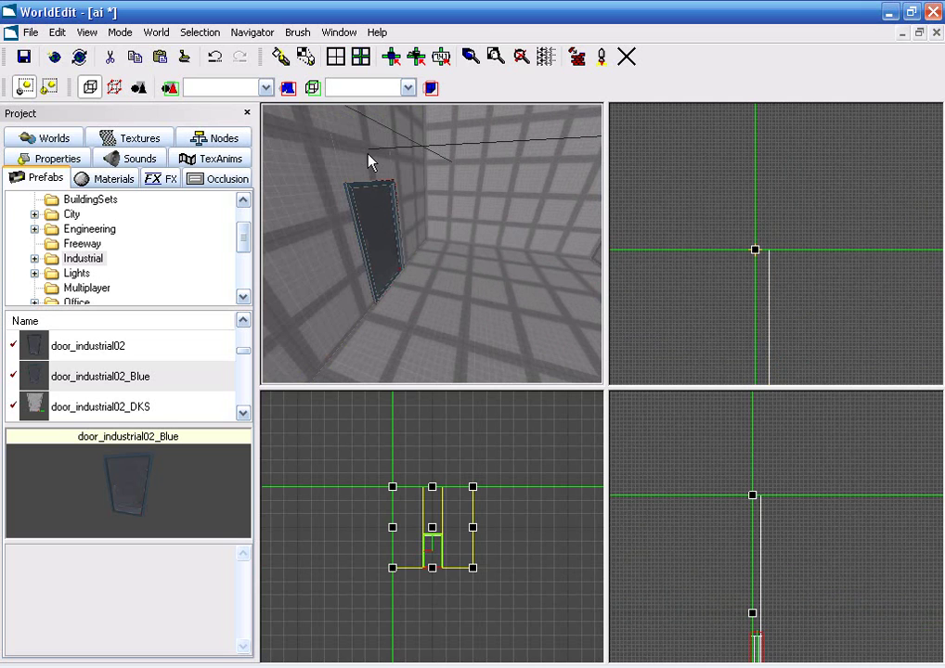
pyautogui.moveTo(368, 155); pyautogui.dragTo(402, 260, button='middle')
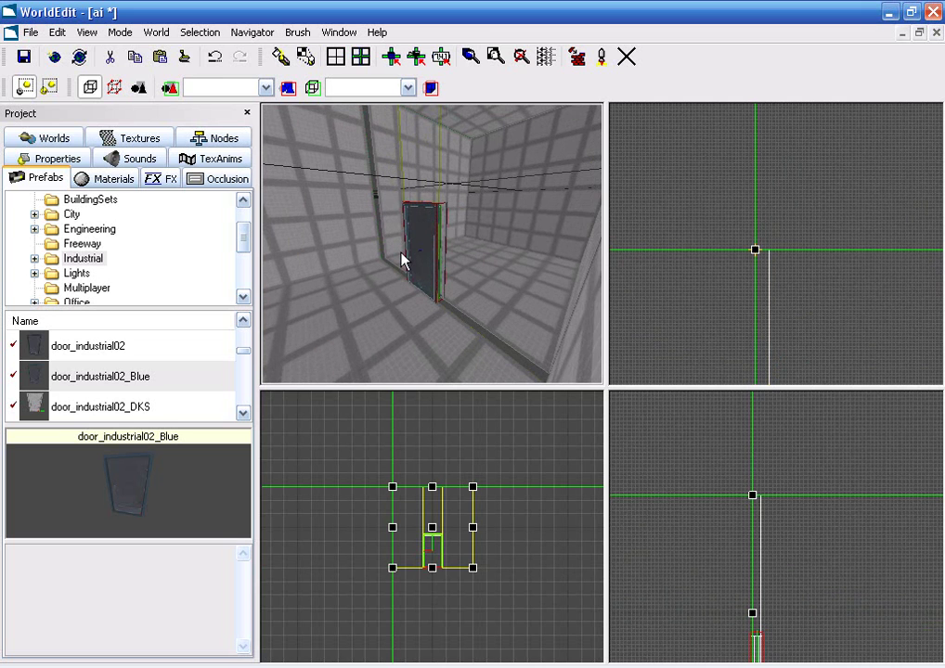
pyautogui.press('f')
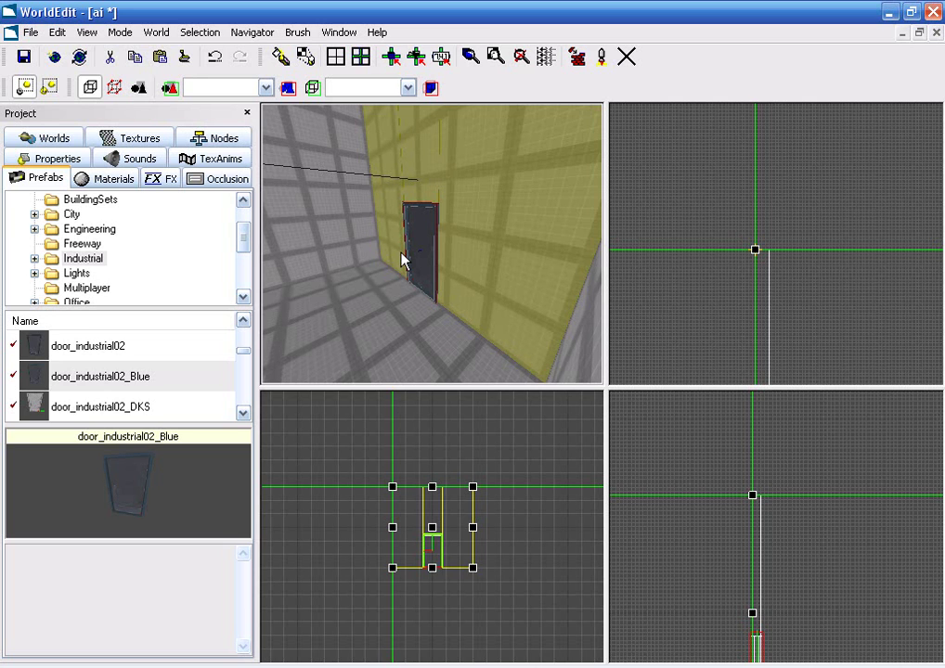
pyautogui.press('Escape')
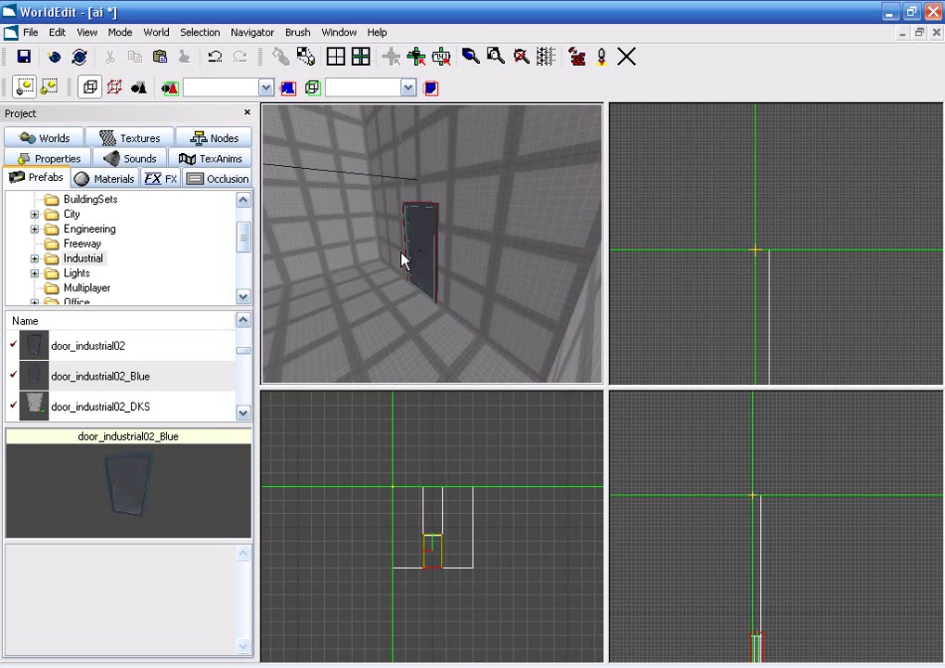
pyautogui.moveTo(402, 252); pyautogui.dragTo(424, 232, button='middle')
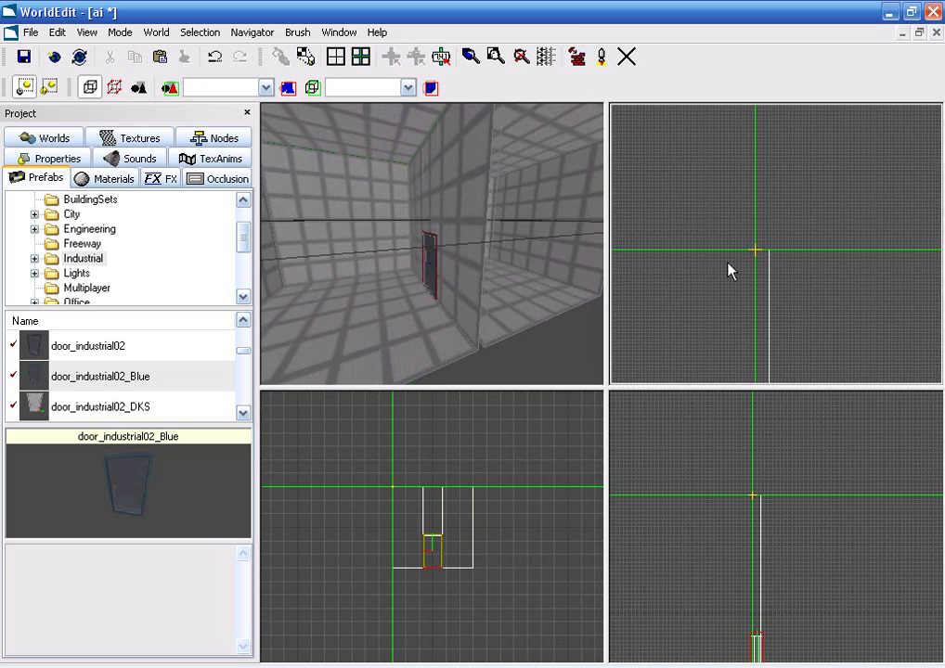
# - Add a new space named ai_test_rooms under the ai world node and expand it to show its containers
pyautogui.click(216, 138)
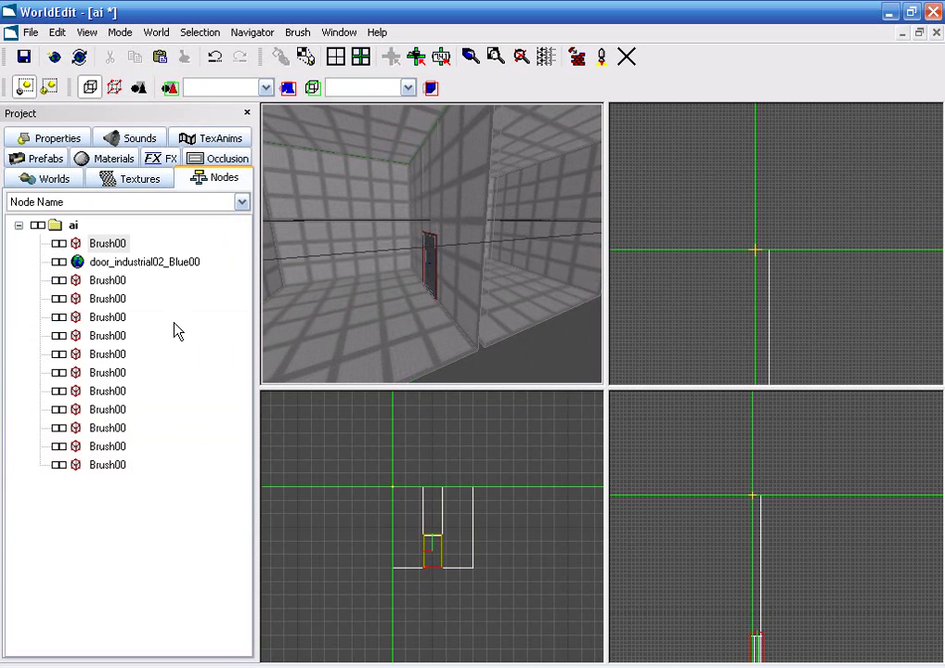
pyautogui.click(131, 264)
pyautogui.click(74, 226)
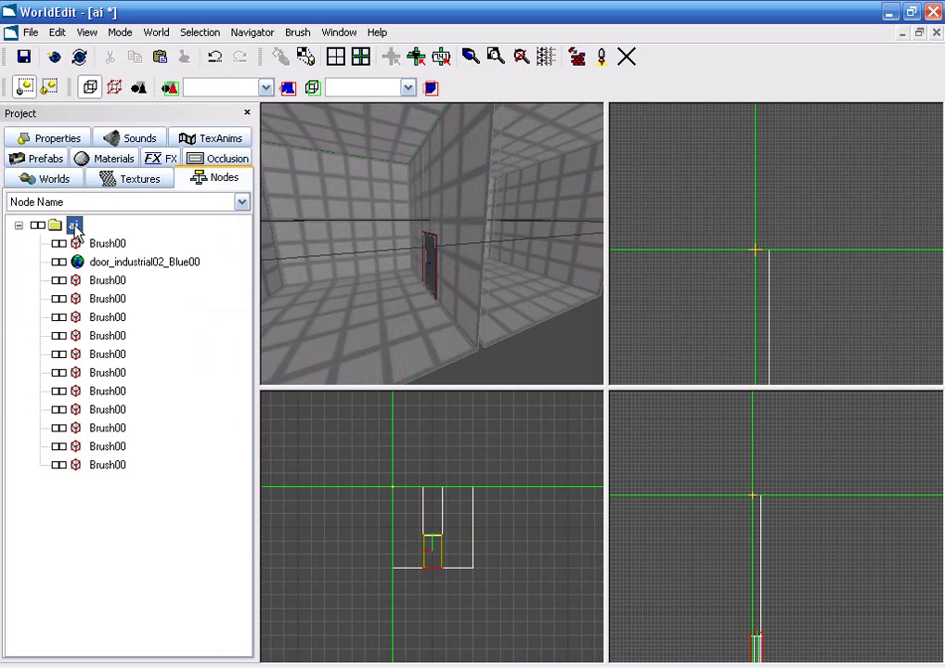
pyautogui.rightClick(76, 228)
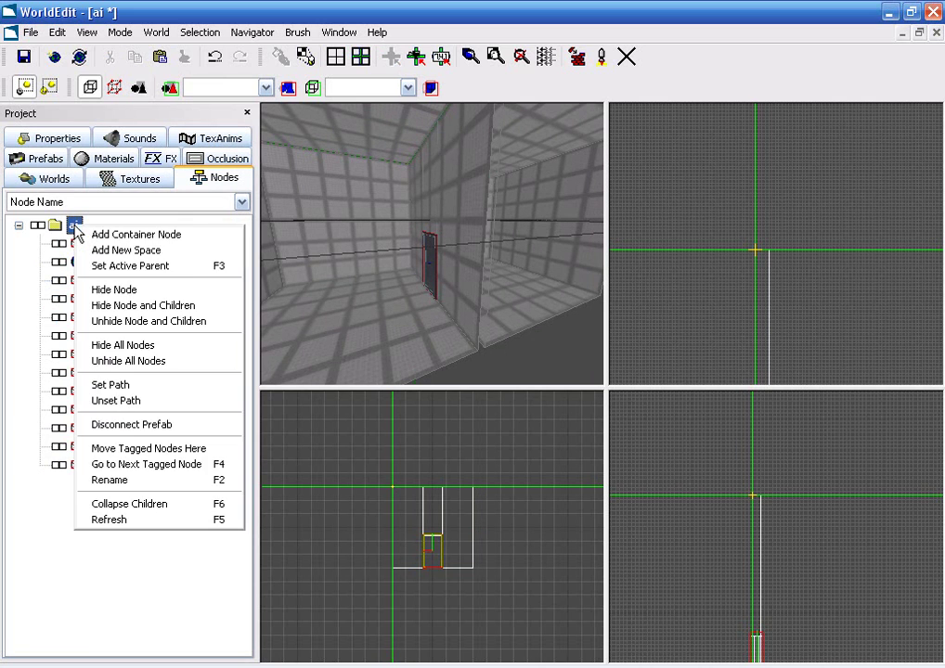
pyautogui.press('Escape')
pyautogui.rightClick(76, 227)
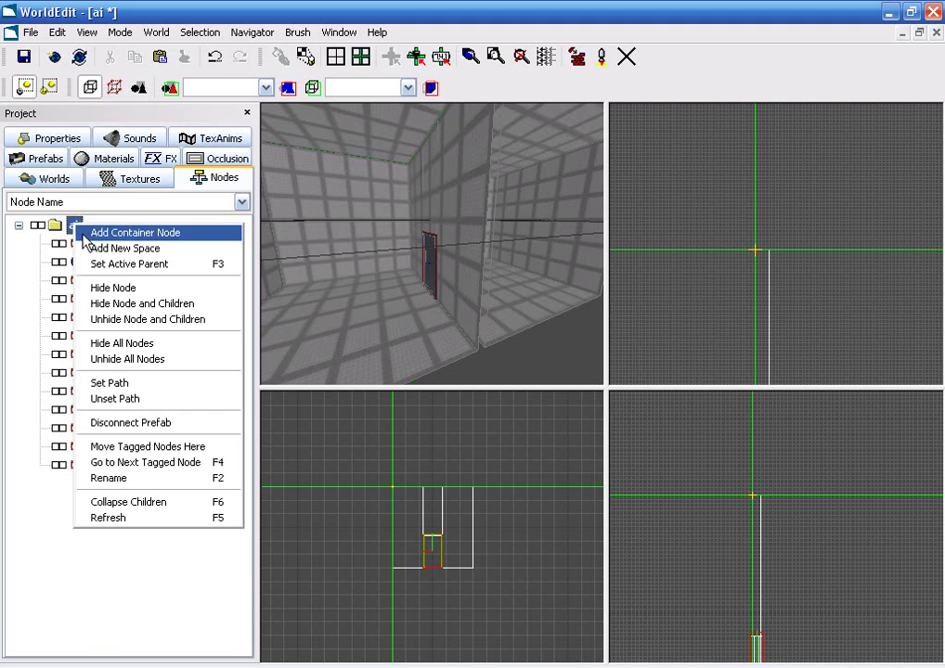
pyautogui.click(105, 247)
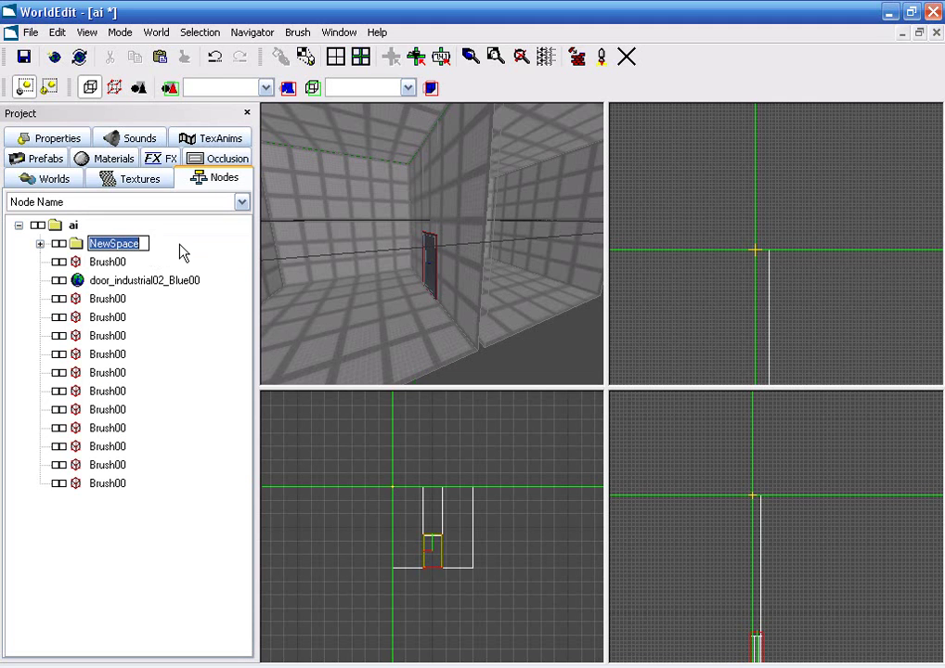
pyautogui.write('ai_')
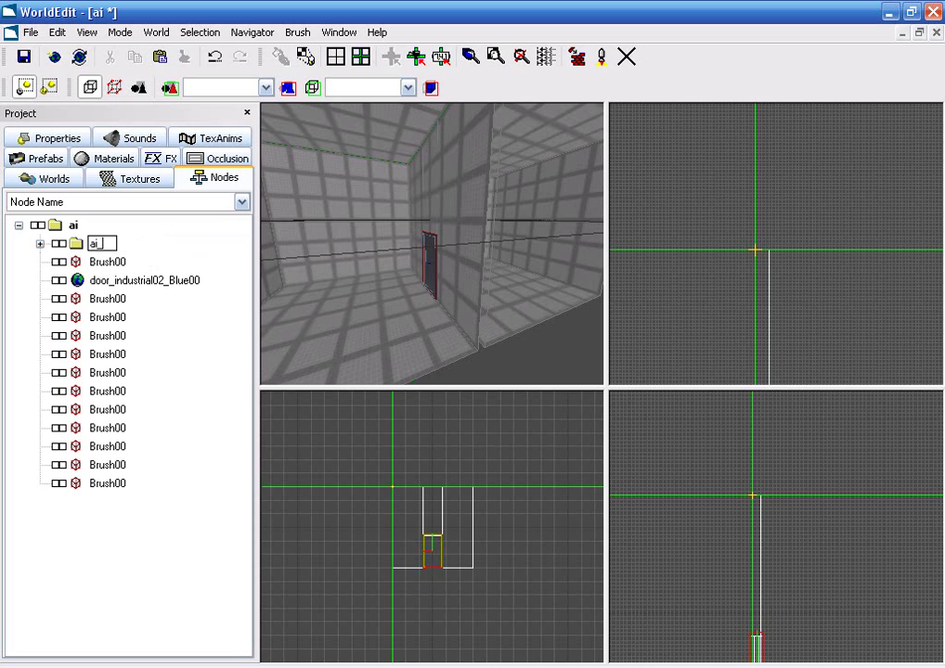
pyautogui.write('test_rooms')
pyautogui.press('Return')
pyautogui.click(40, 244)
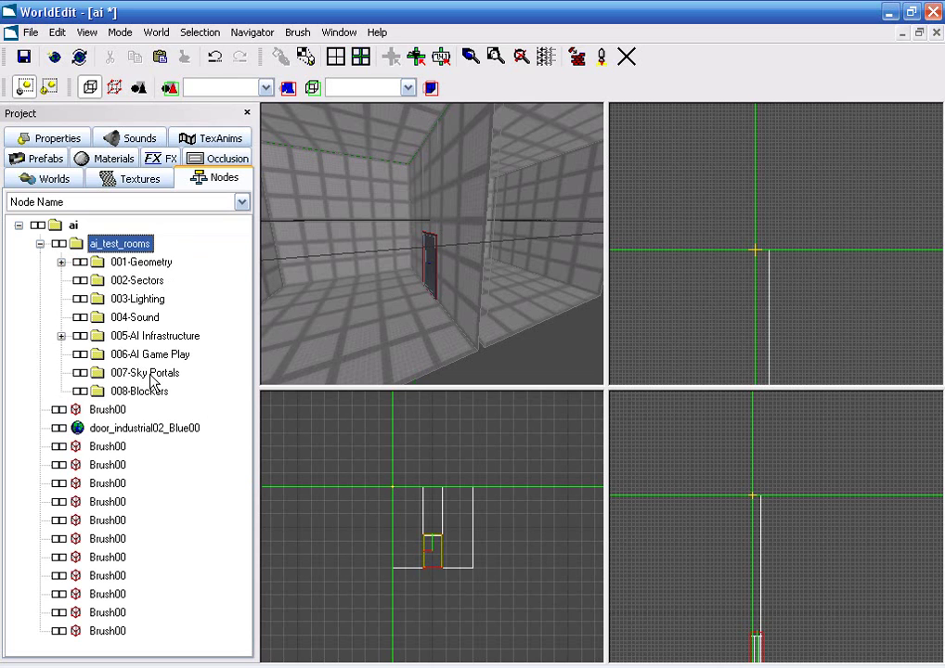
pyautogui.click(301, 346)
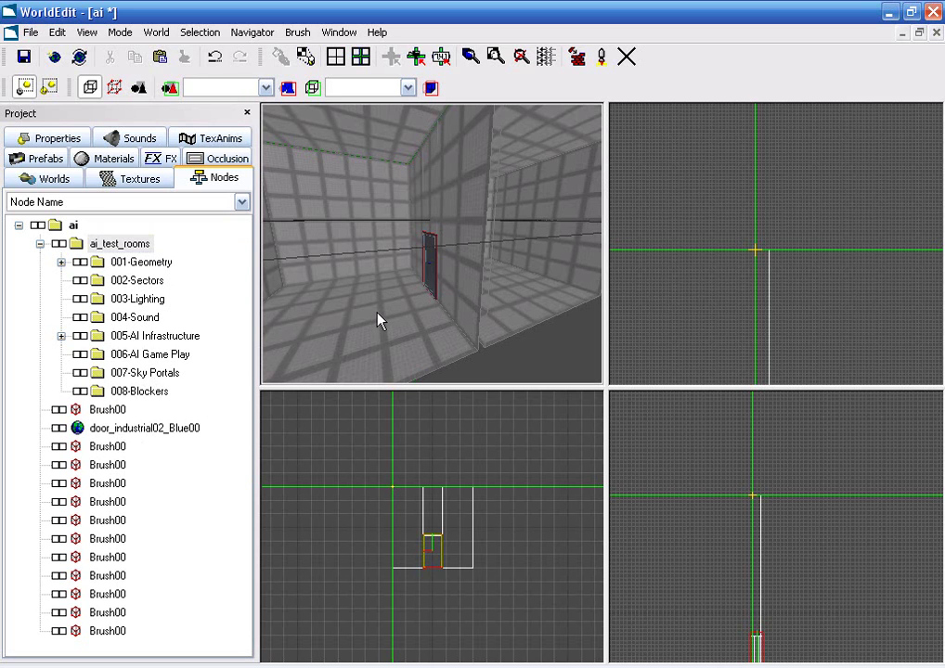
# - Select all the room brushes, leaving out the door, and join them into a single brush
pyautogui.click(472, 322)
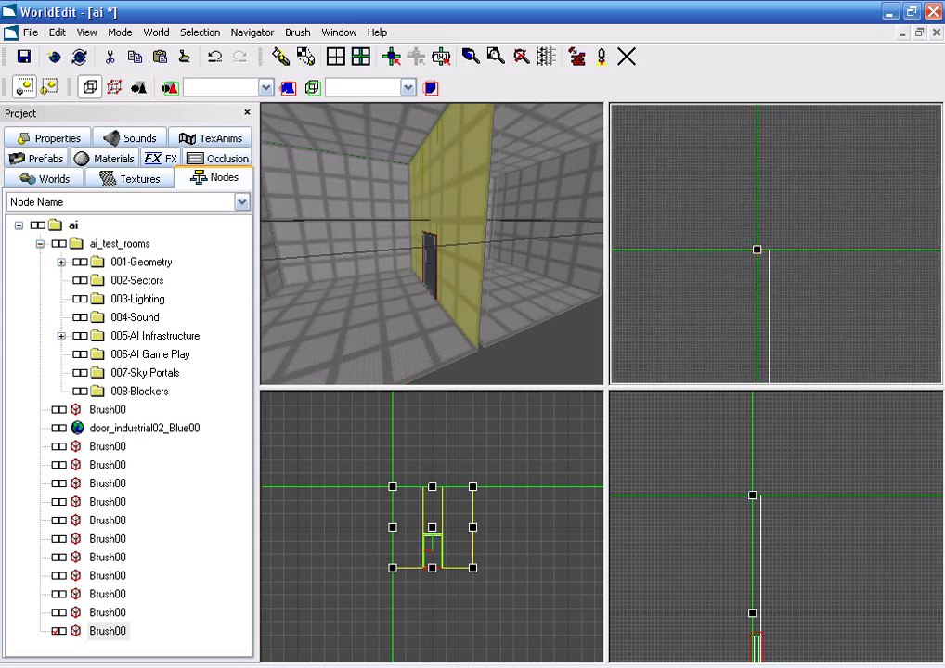
pyautogui.moveTo(679, 223); pyautogui.dragTo(840, 312)
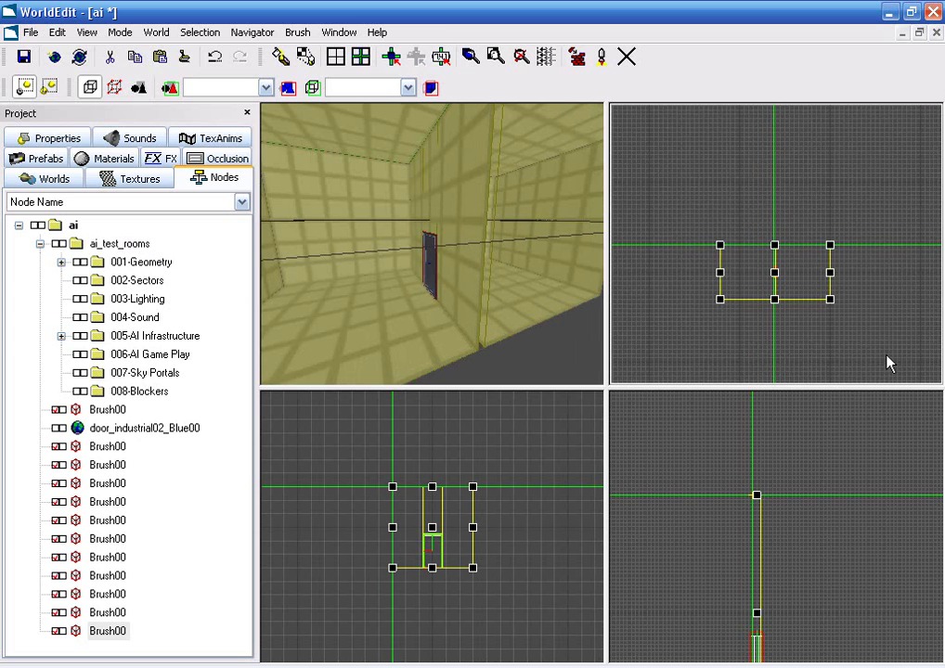
pyautogui.hotkey('ctrl', 'j')
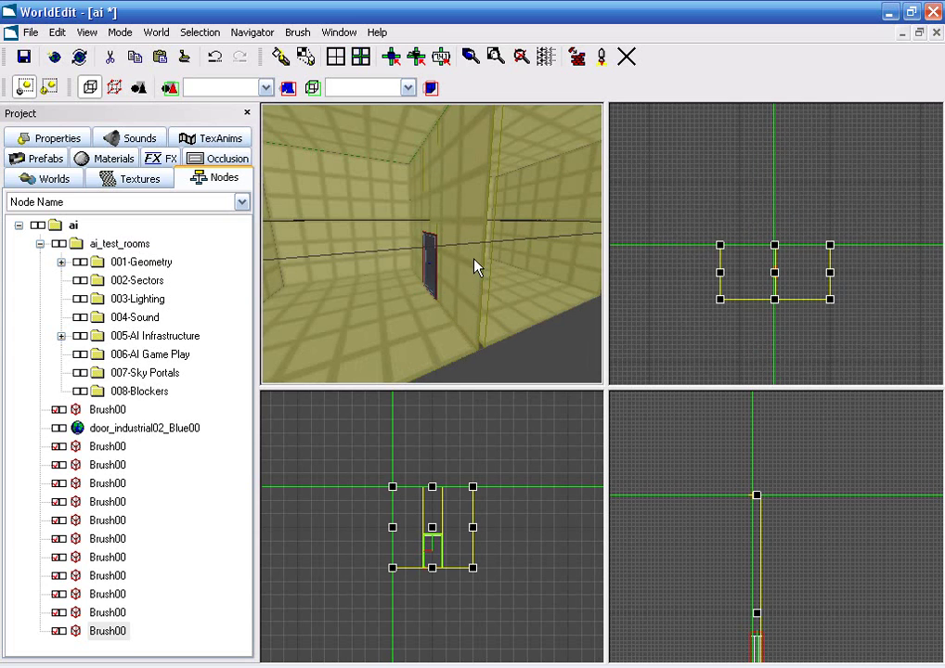
pyautogui.click(223, 34)
pyautogui.click(243, 225)
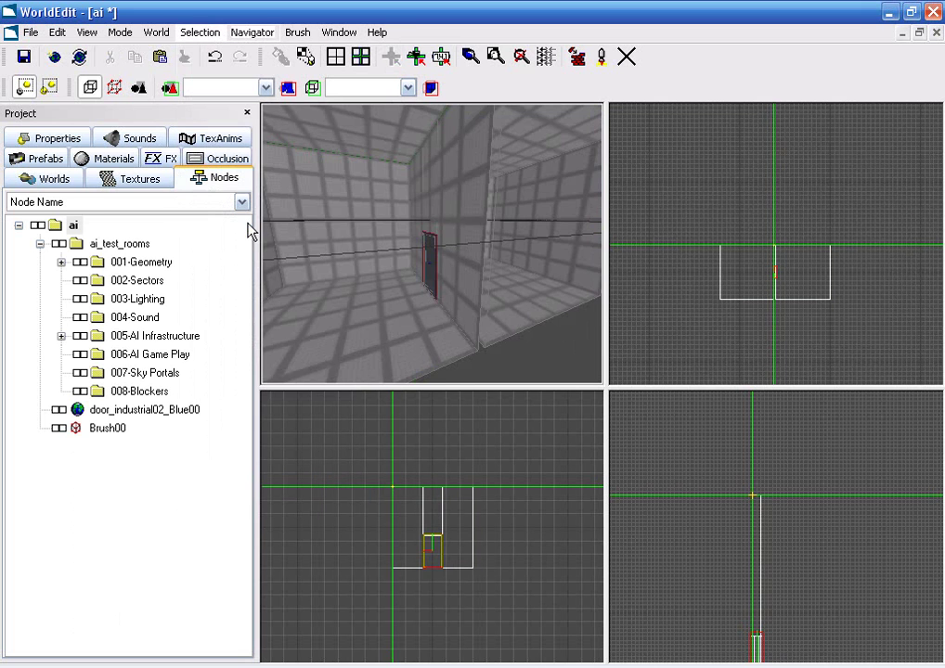
# - Move the joined room brush into the Floor container of 001-Geometry's Shell in the ai_test_rooms space
pyautogui.click(490, 260)
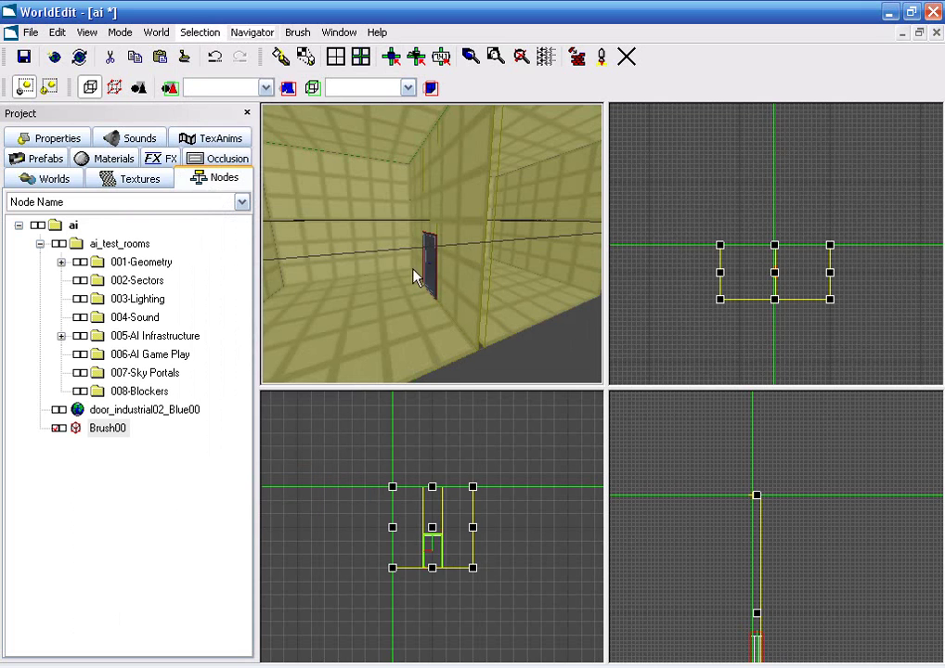
pyautogui.click(61, 262)
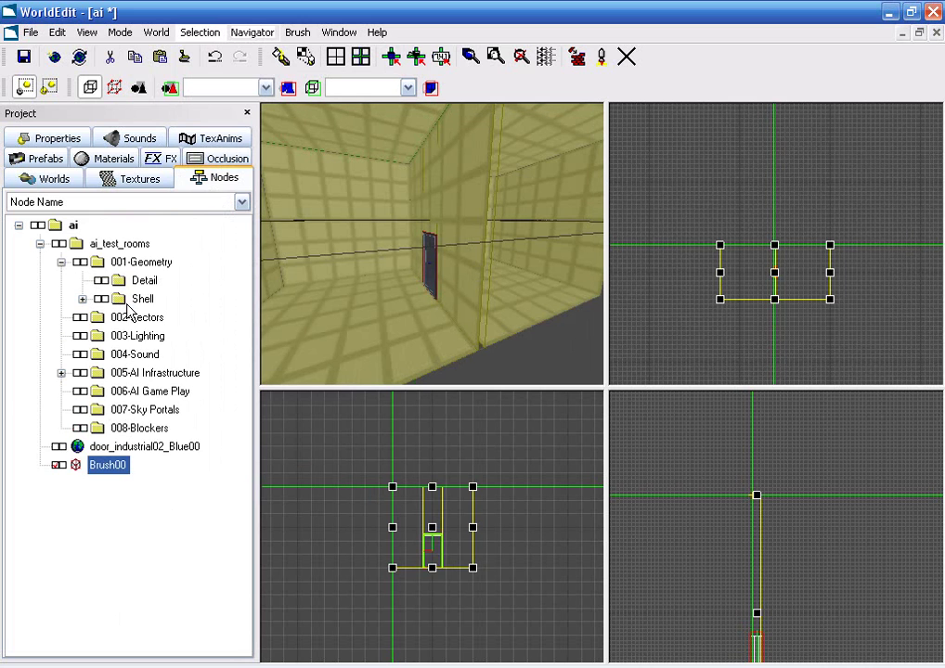
pyautogui.click(124, 304)
pyautogui.click(81, 299)
pyautogui.click(163, 338)
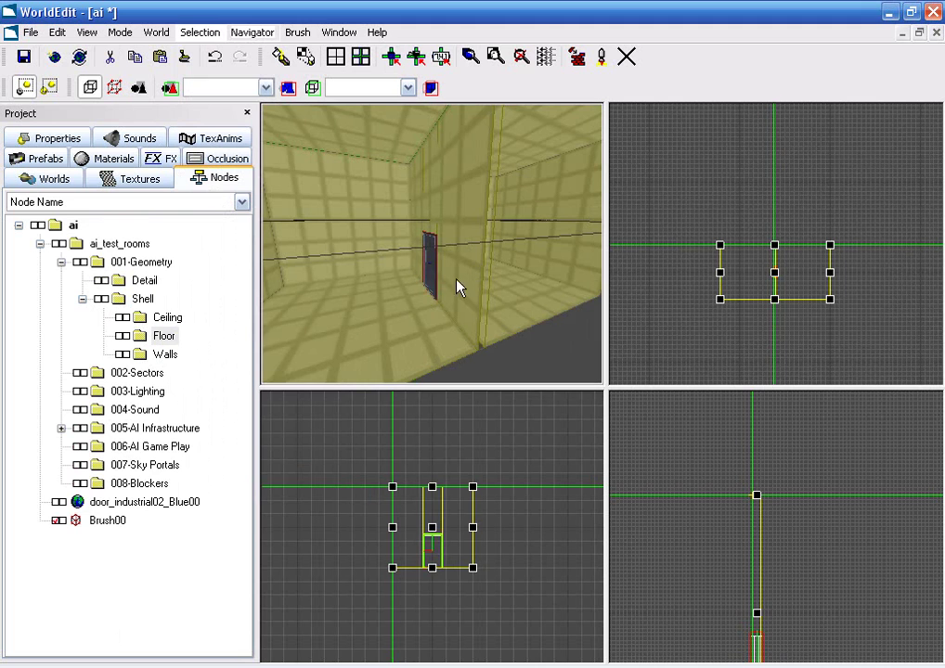
pyautogui.rightClick(156, 334)
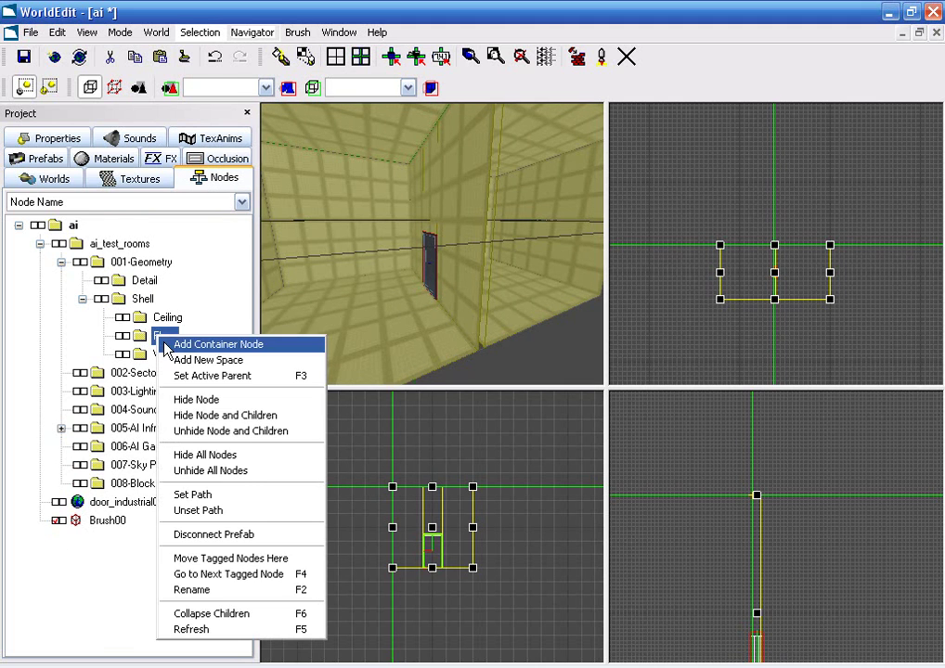
pyautogui.click(255, 559)
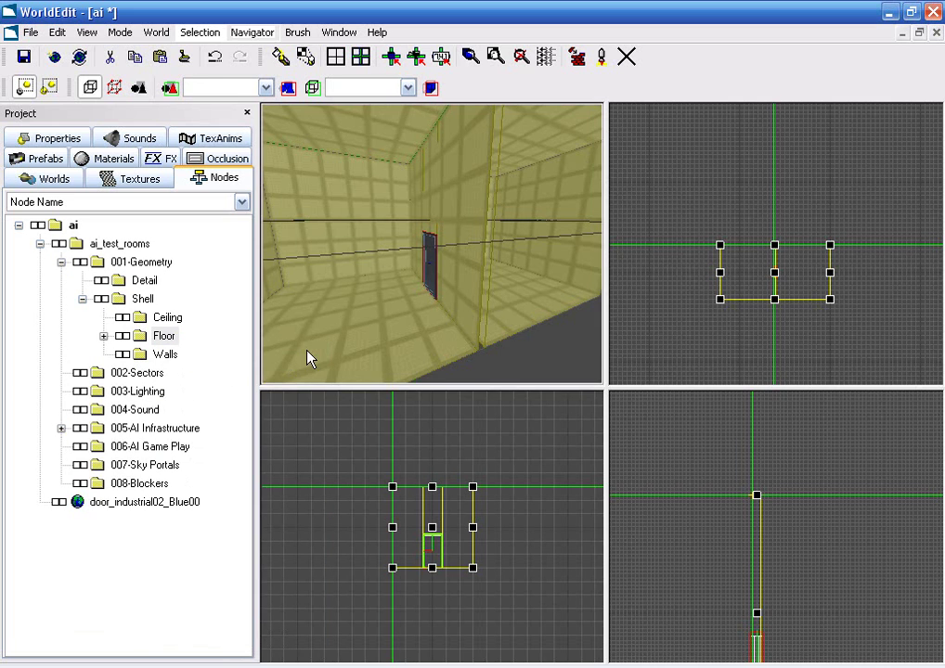
# - Move the door_industrial02_Blue00 node into the Detail container under 001-Geometry and clear the selection
pyautogui.click(114, 508)
pyautogui.click(59, 502)
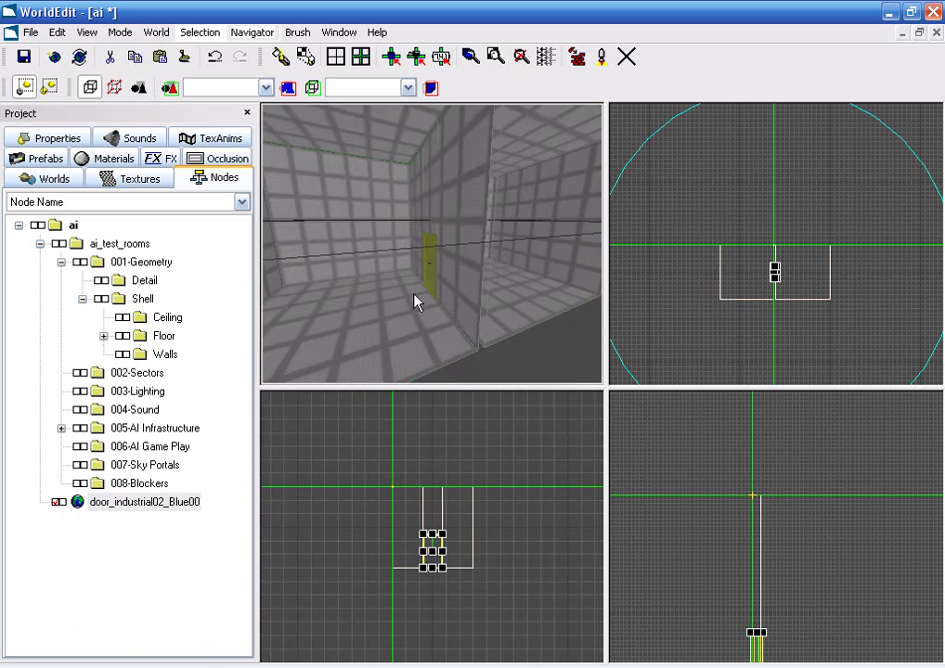
pyautogui.click(146, 282)
pyautogui.rightClick(148, 282)
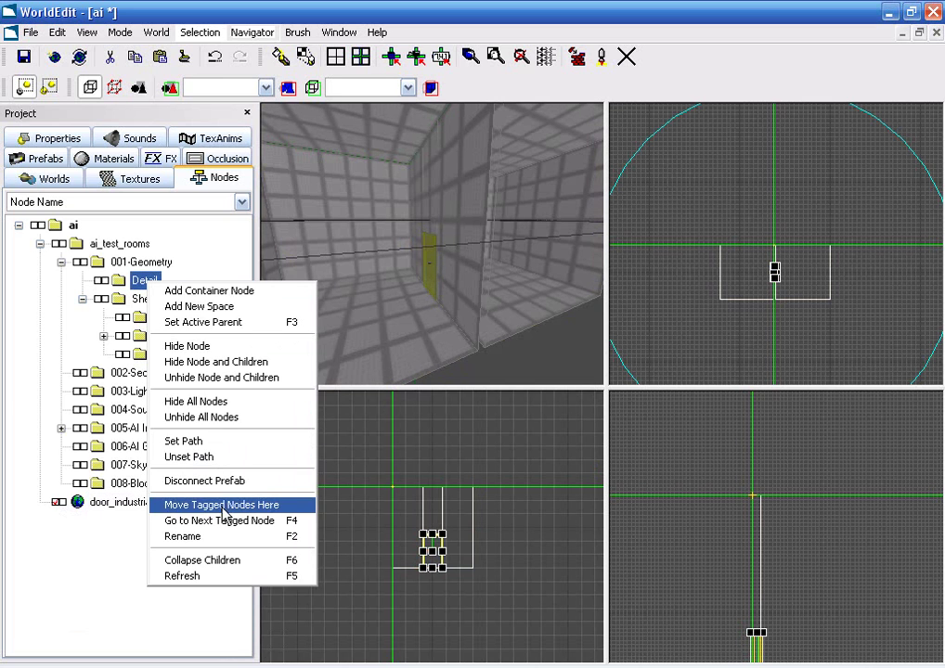
pyautogui.click(222, 507)
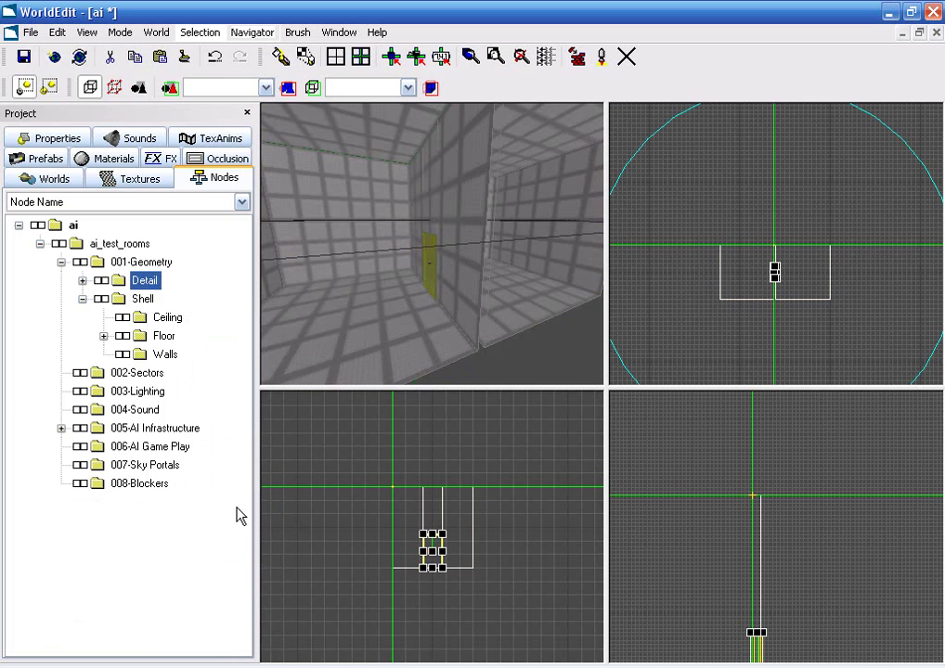
pyautogui.click(465, 286)
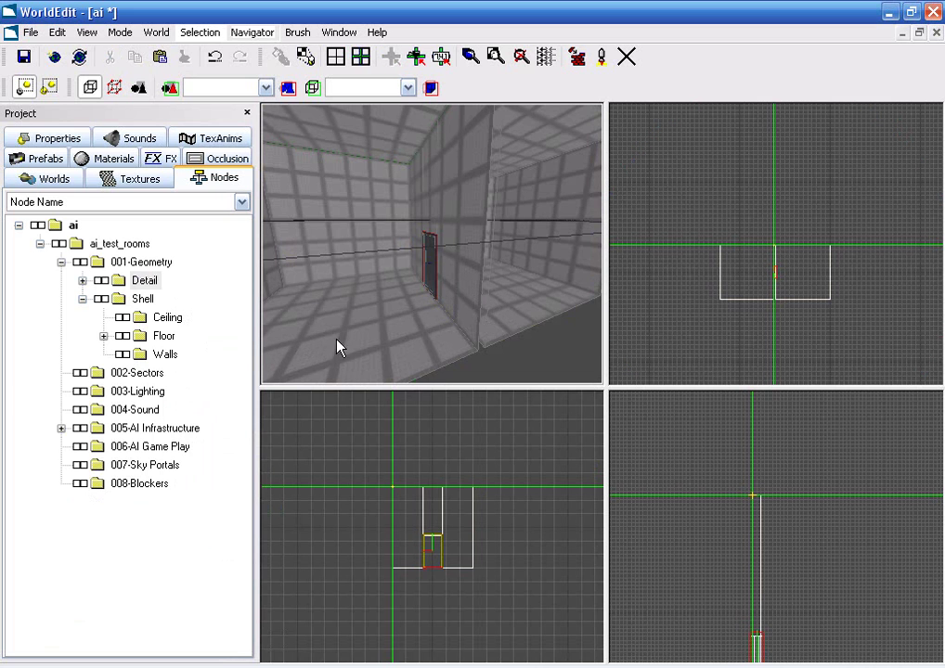
# - Expand 005-AI Infrastructure and make its AINavMesh container the active parent for new nodes
pyautogui.click(60, 428)
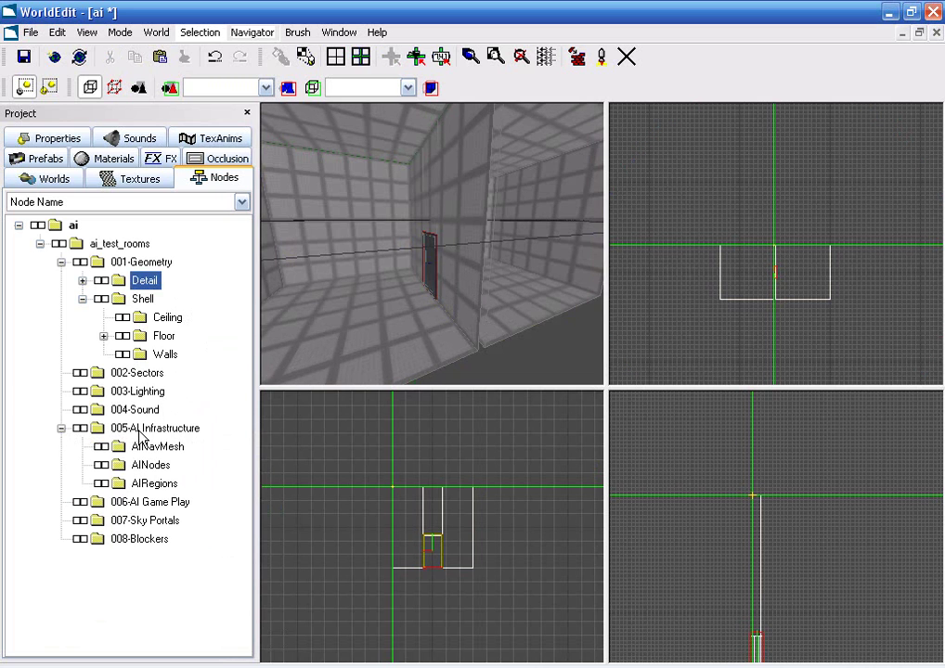
pyautogui.click(154, 450)
pyautogui.click(144, 465)
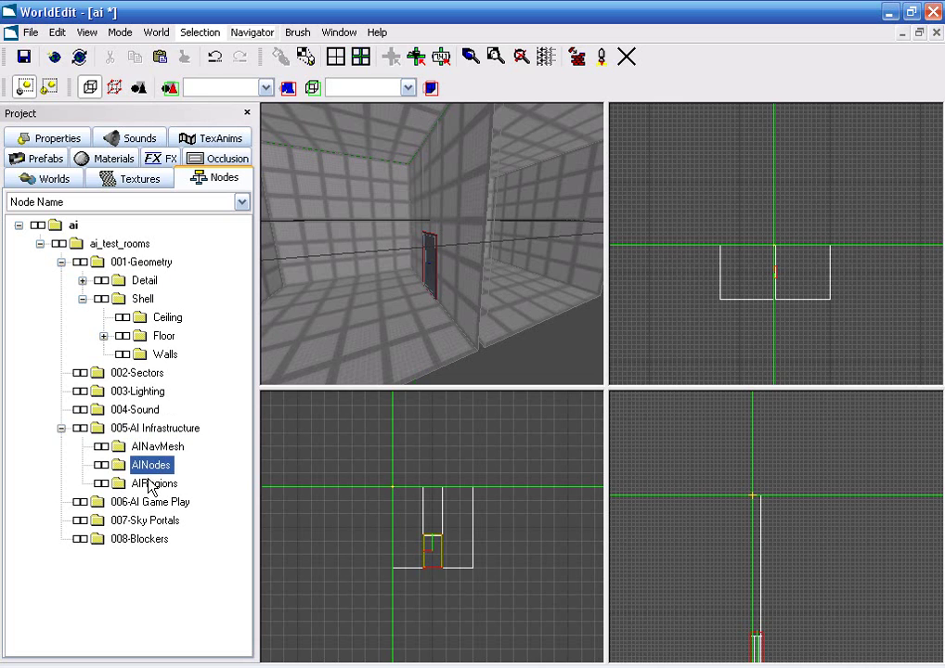
pyautogui.click(141, 483)
pyautogui.click(161, 450)
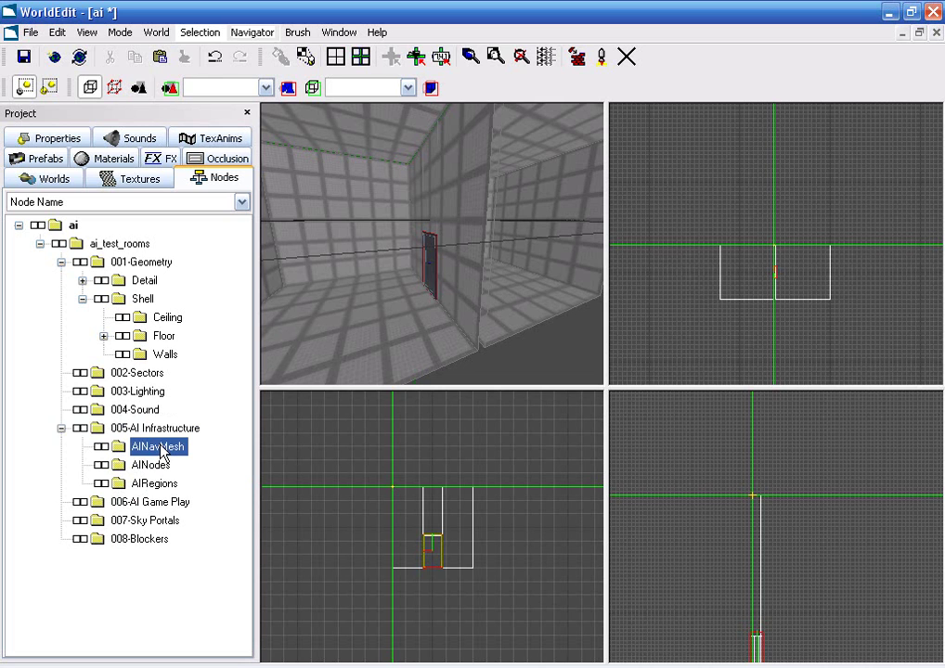
pyautogui.press('Up')
pyautogui.click(154, 455)
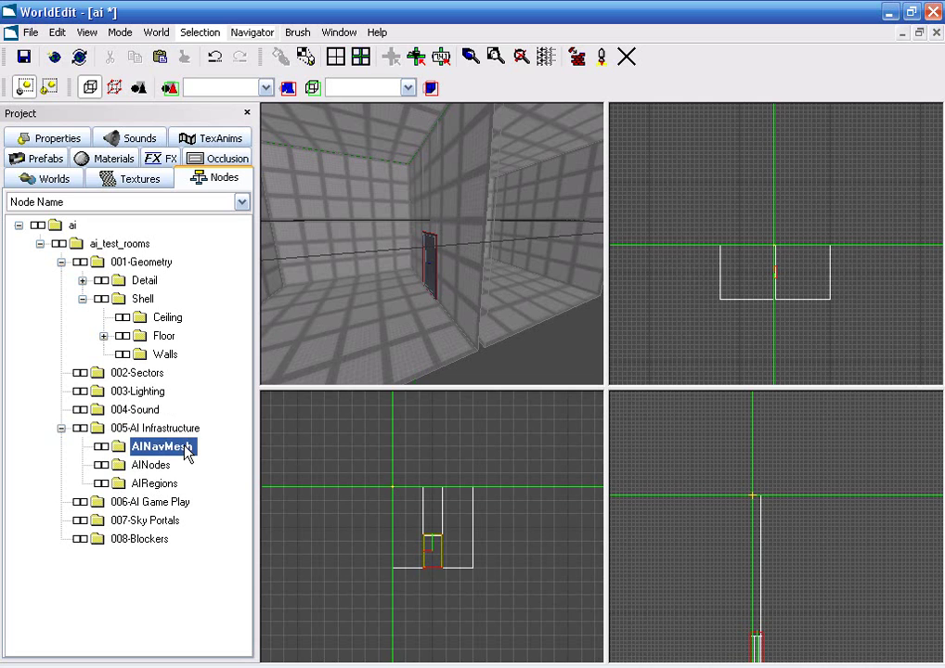
pyautogui.doubleClick(178, 457)
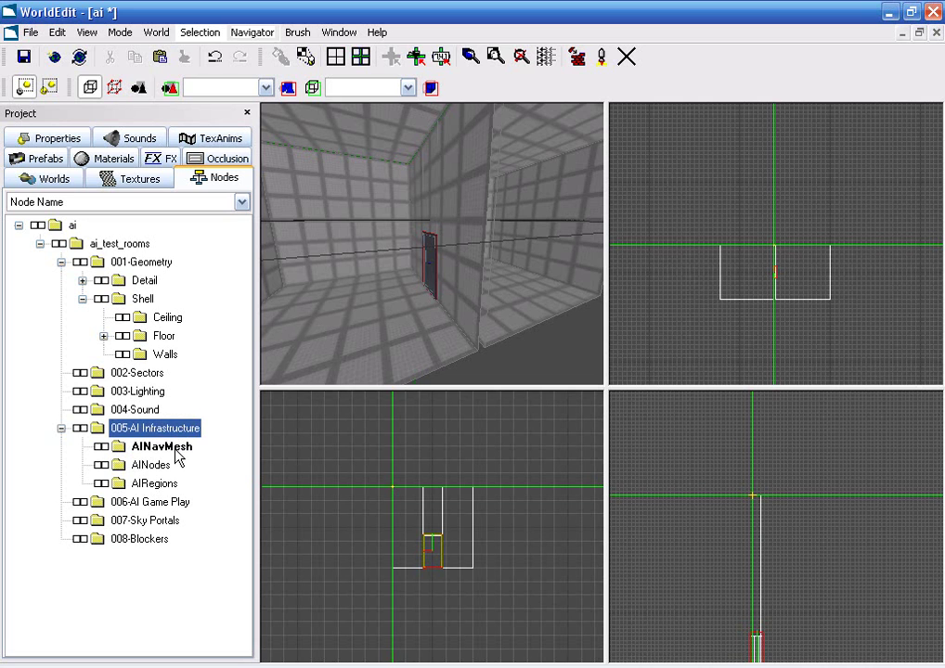
pyautogui.click(175, 450)
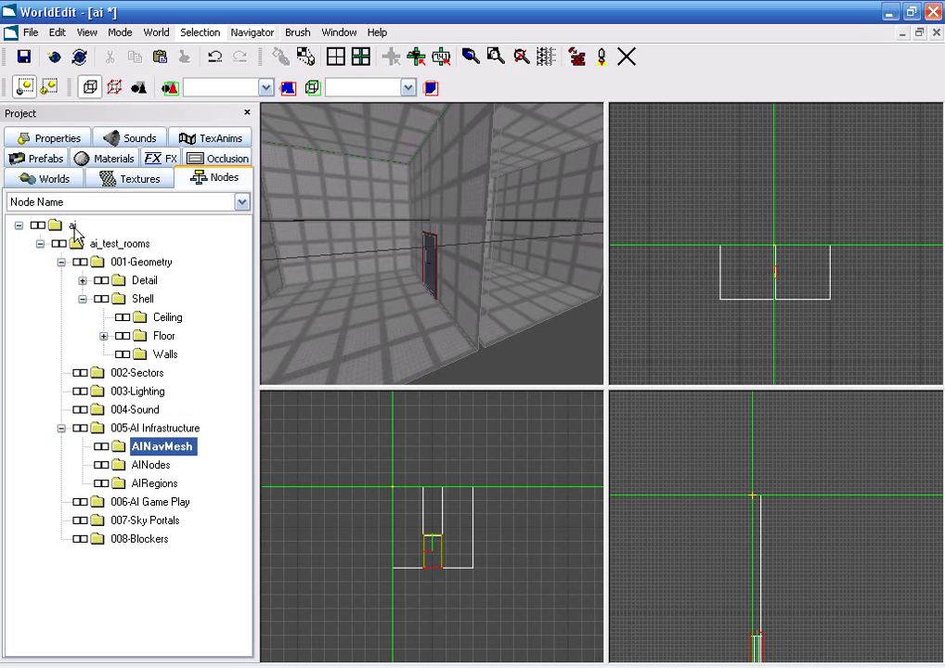
# - Switch to geometry editing and place the marker slightly above the floor at a room corner on the wall opposite the door
pyautogui.click(415, 295)
pyautogui.scroll(5, 705, 297)
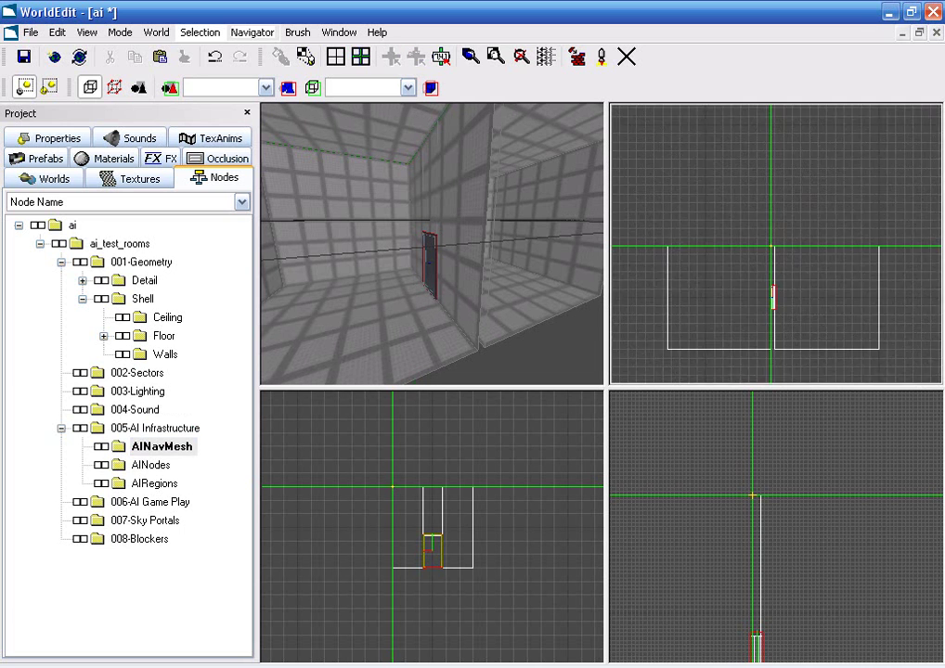
pyautogui.scroll(3, 776, 256)
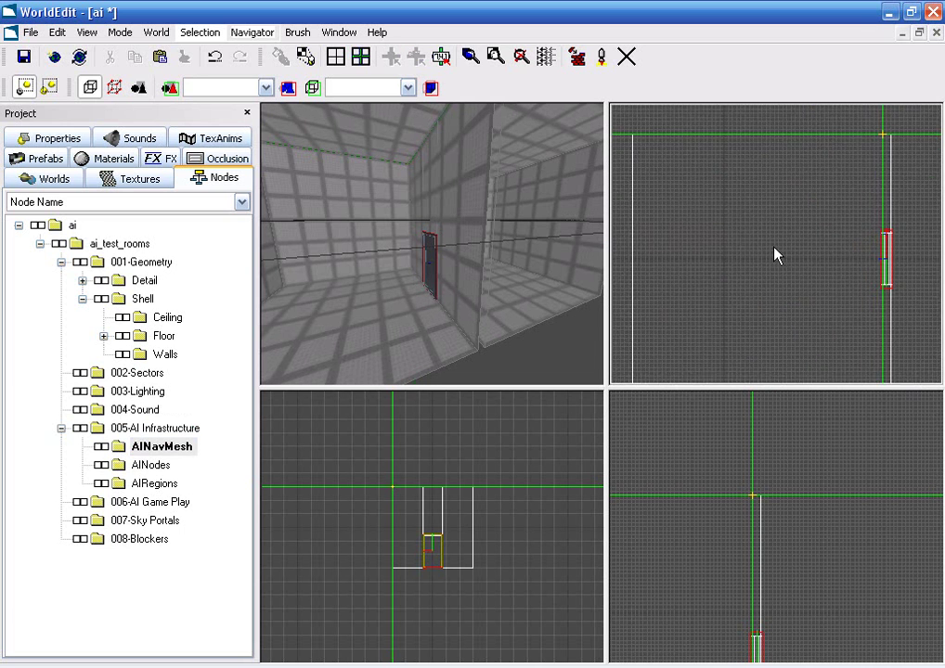
pyautogui.scroll(-1, 773, 253)
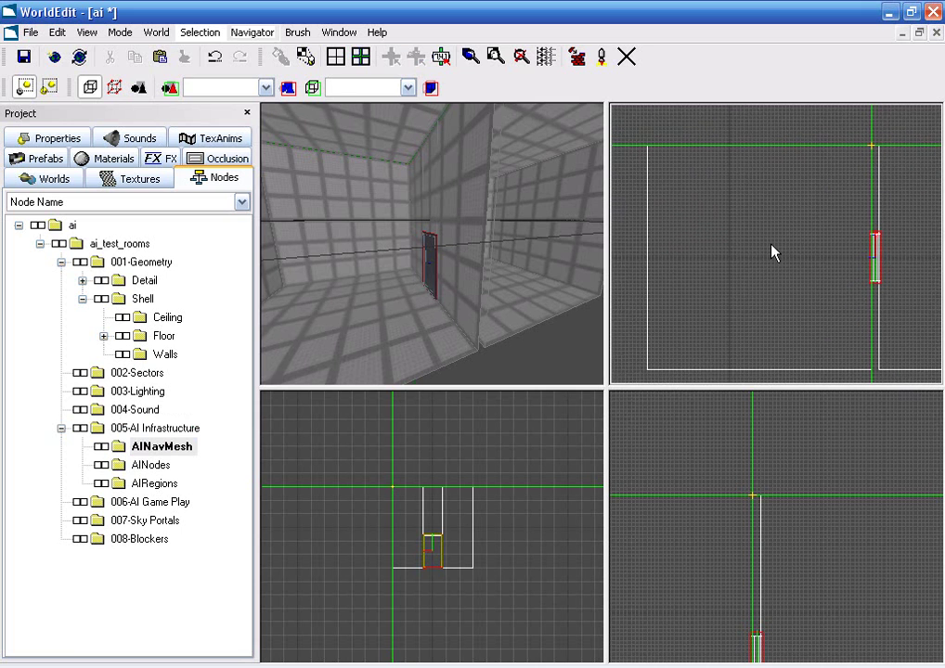
pyautogui.press('+')
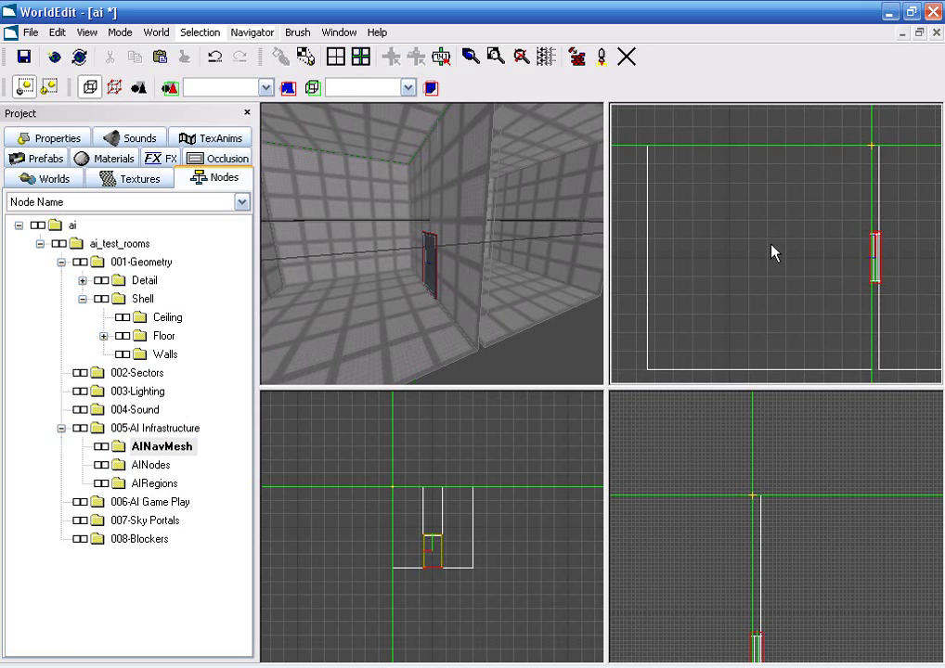
pyautogui.press('-')
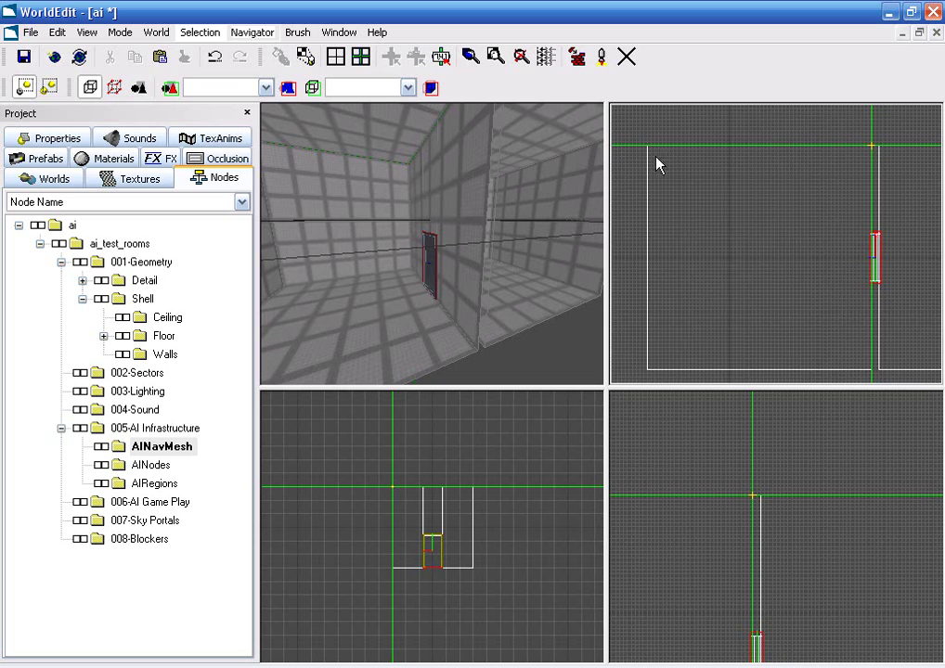
pyautogui.click(114, 87)
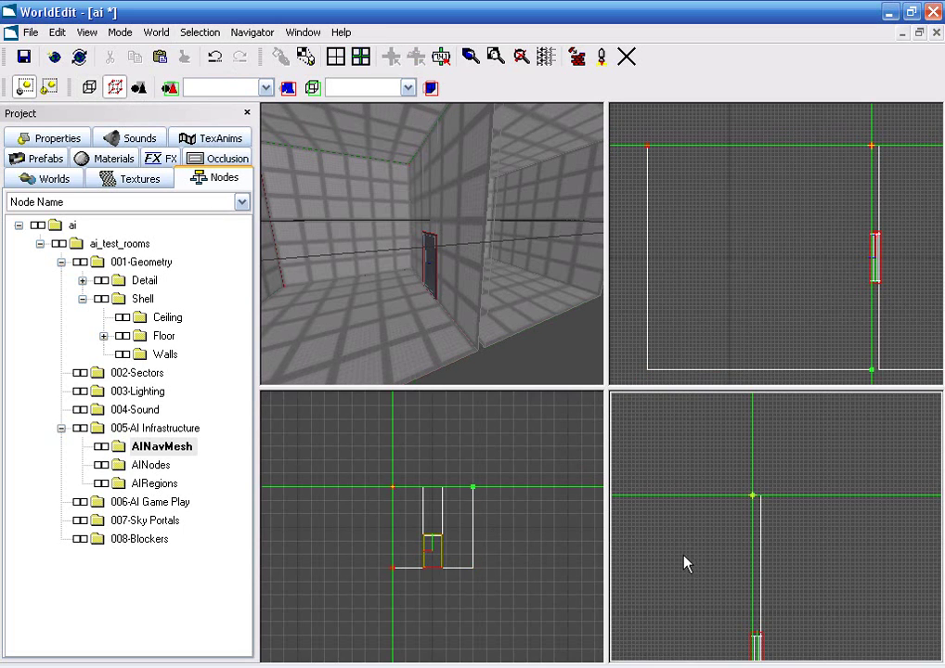
pyautogui.moveTo(682, 571); pyautogui.dragTo(773, 533, button='middle')
pyautogui.scroll(3, 762, 539)
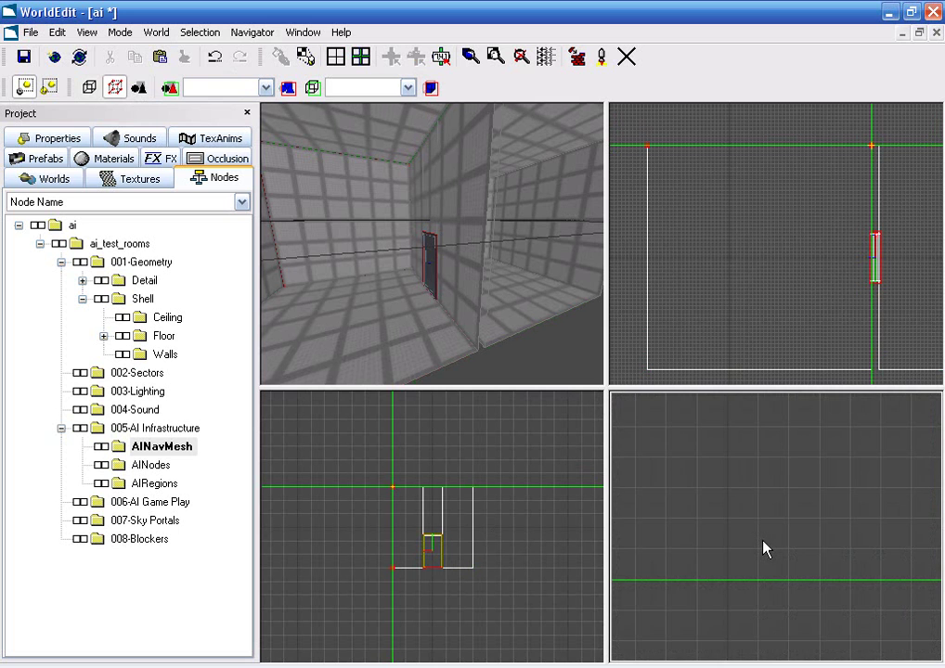
pyautogui.scroll(-5, 766, 548)
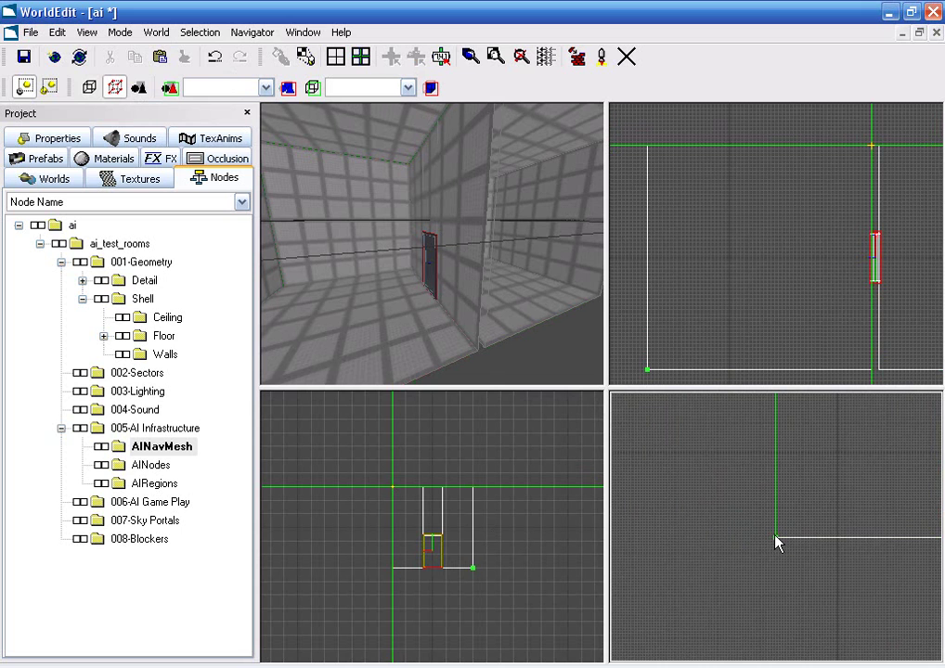
pyautogui.click(775, 544)
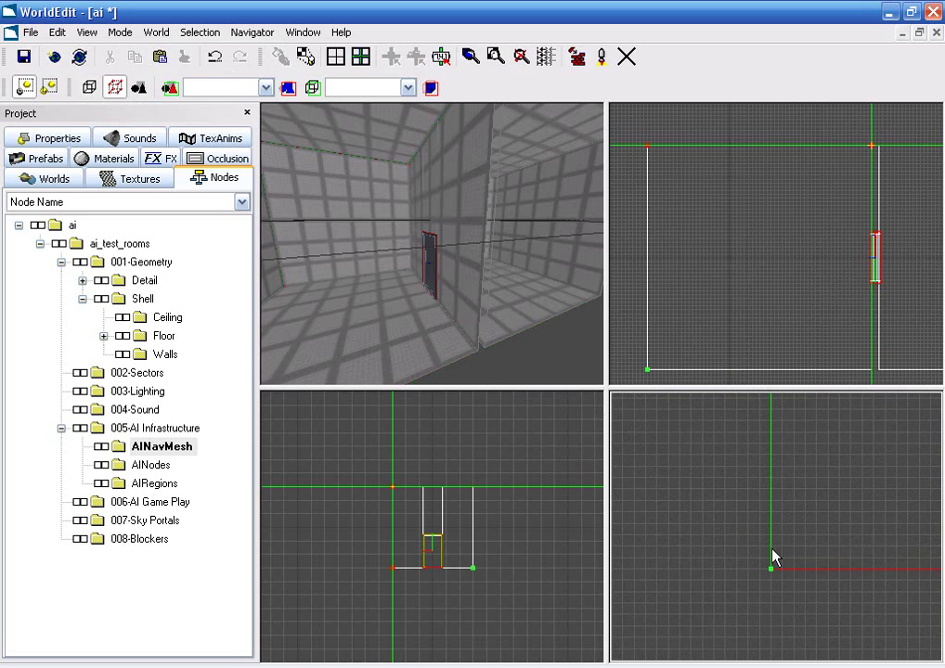
pyautogui.click(771, 560)
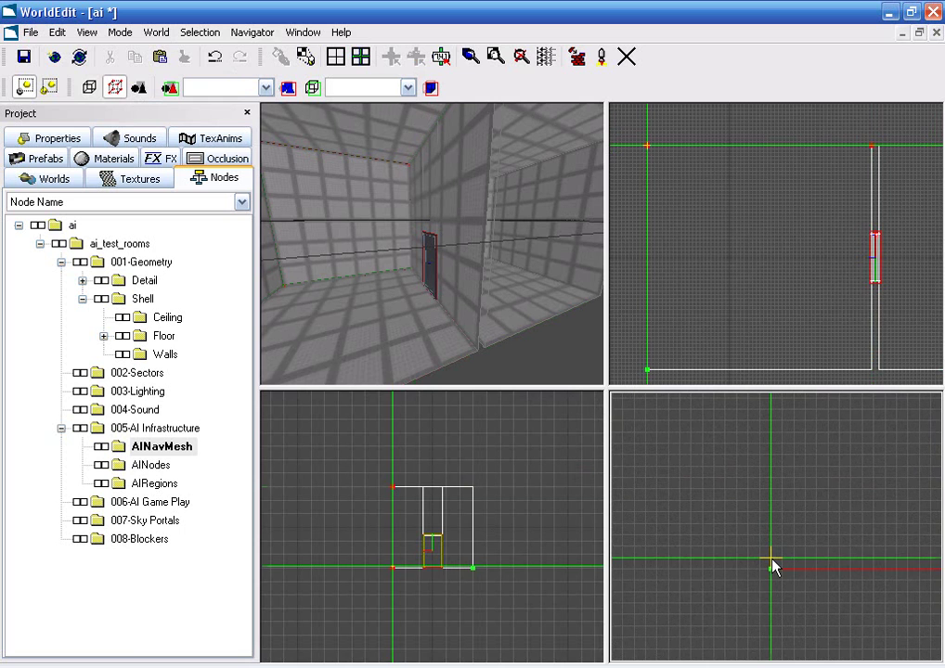
# - Draw a flat four-cornered brush over the room's entire floor at marker height, closing it at the starting corner
pyautogui.click(647, 146)
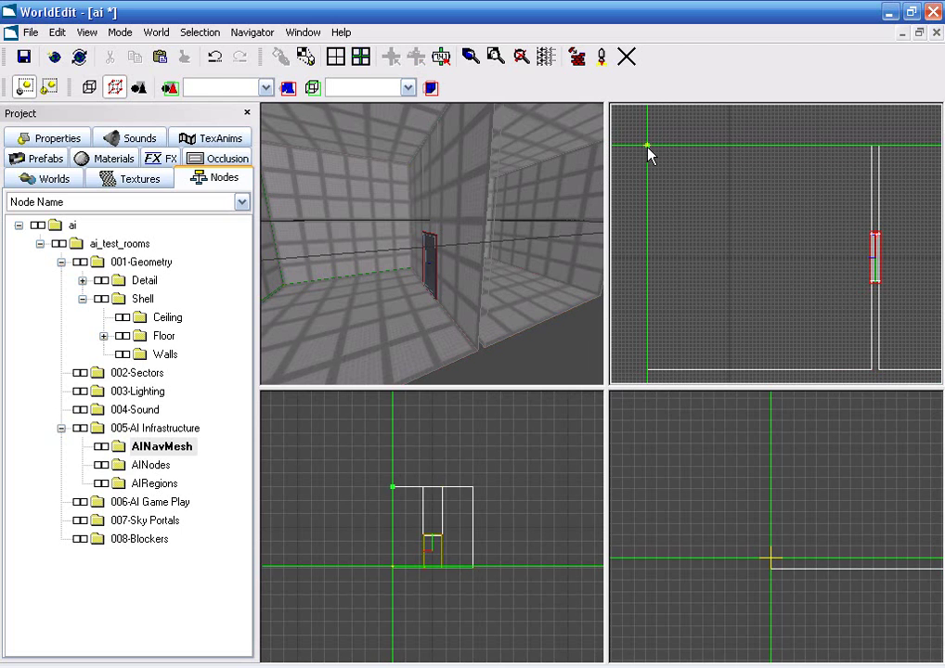
pyautogui.moveTo(648, 147); pyautogui.dragTo(652, 377)
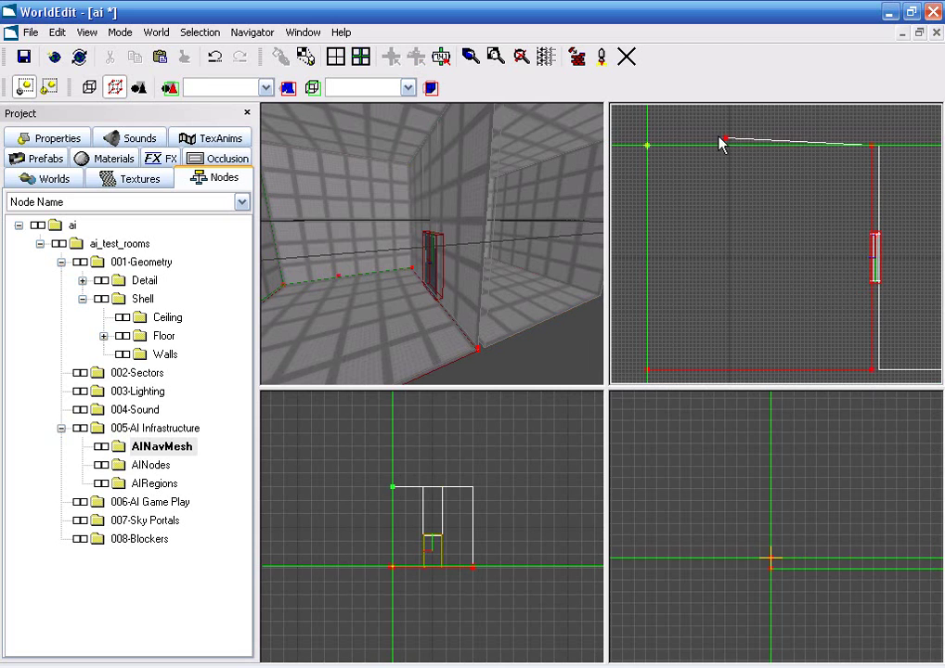
pyautogui.click(648, 150)
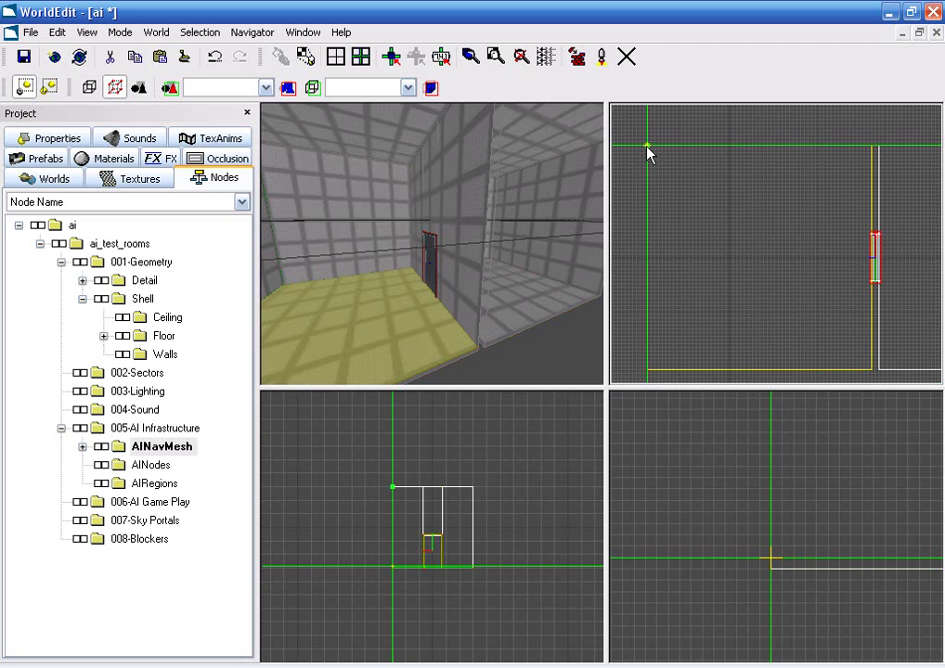
# - Expand the AINavMesh container and rename the new floor brush inside it to mesh1
pyautogui.click(130, 446)
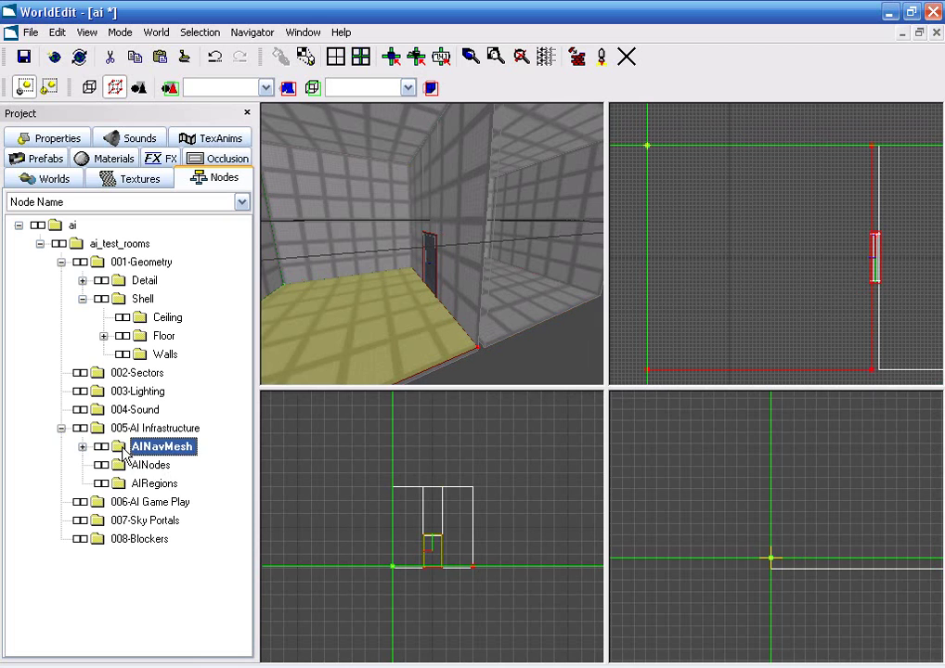
pyautogui.click(82, 446)
pyautogui.click(173, 465)
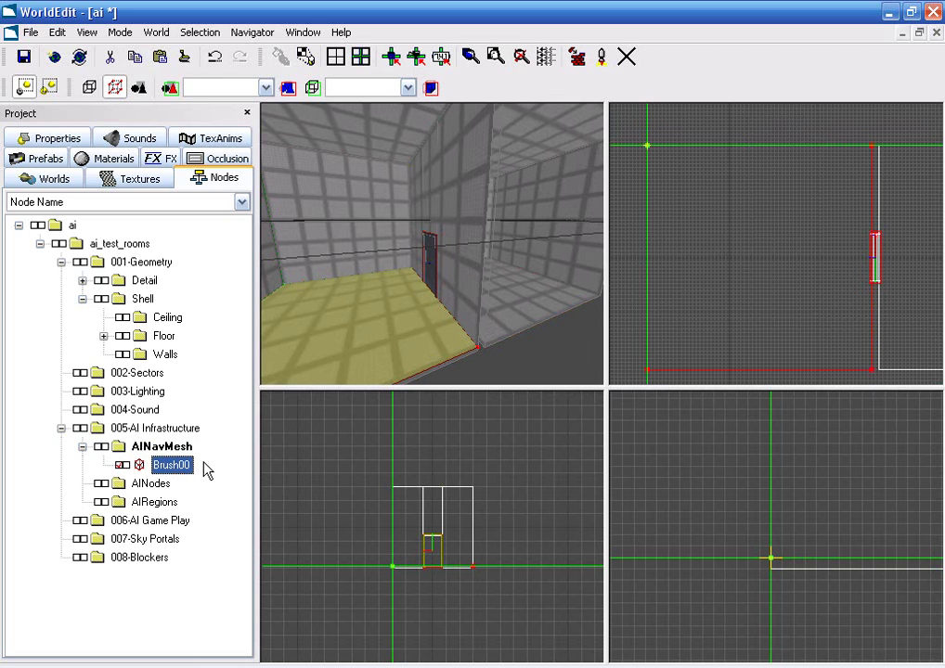
pyautogui.press('F2')
pyautogui.write('mesh1')
pyautogui.press('Return')
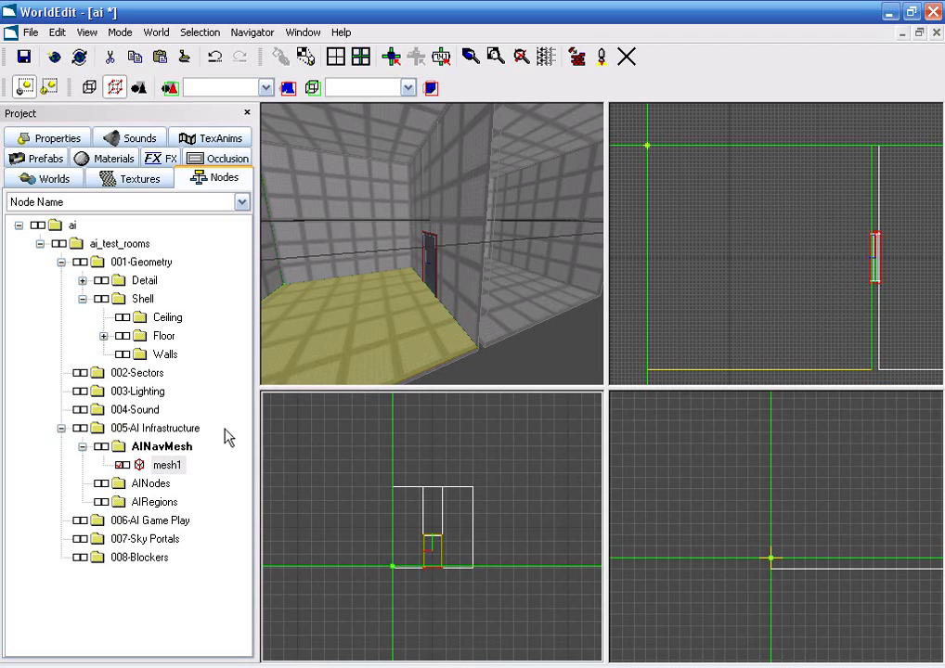
# - Center the marker on the mesh1 floor brush and bind the brush to a new AINavMesh object
pyautogui.click(382, 261)
pyautogui.click(391, 57)
pyautogui.click(358, 322)
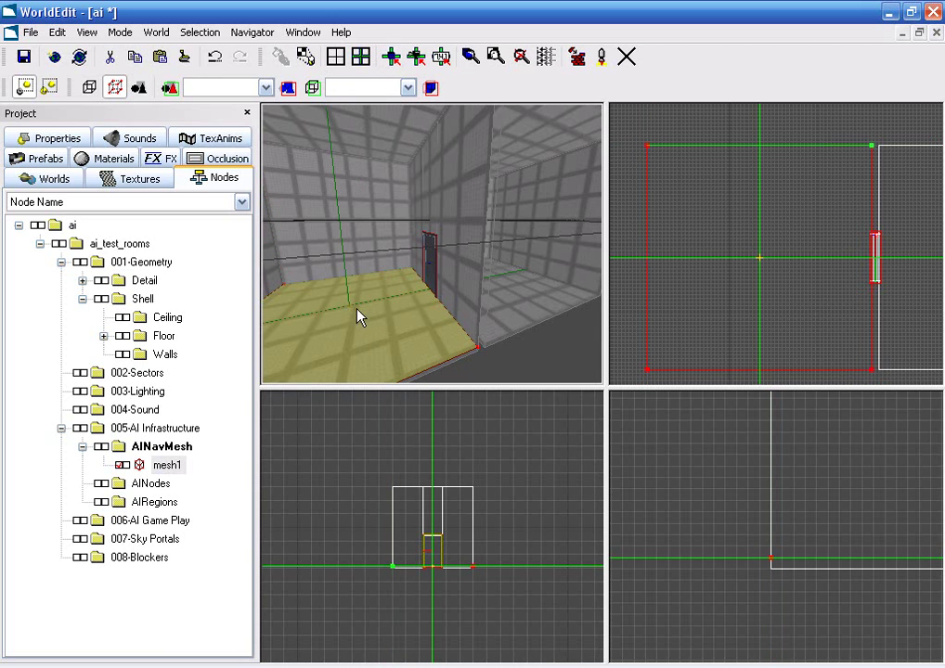
pyautogui.rightClick(358, 308)
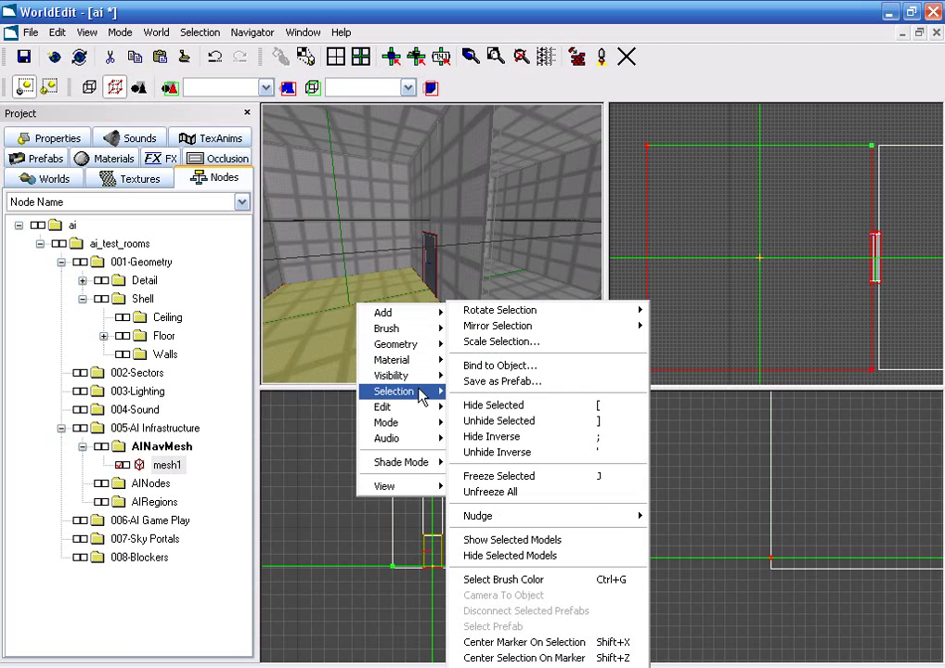
pyautogui.click(508, 366)
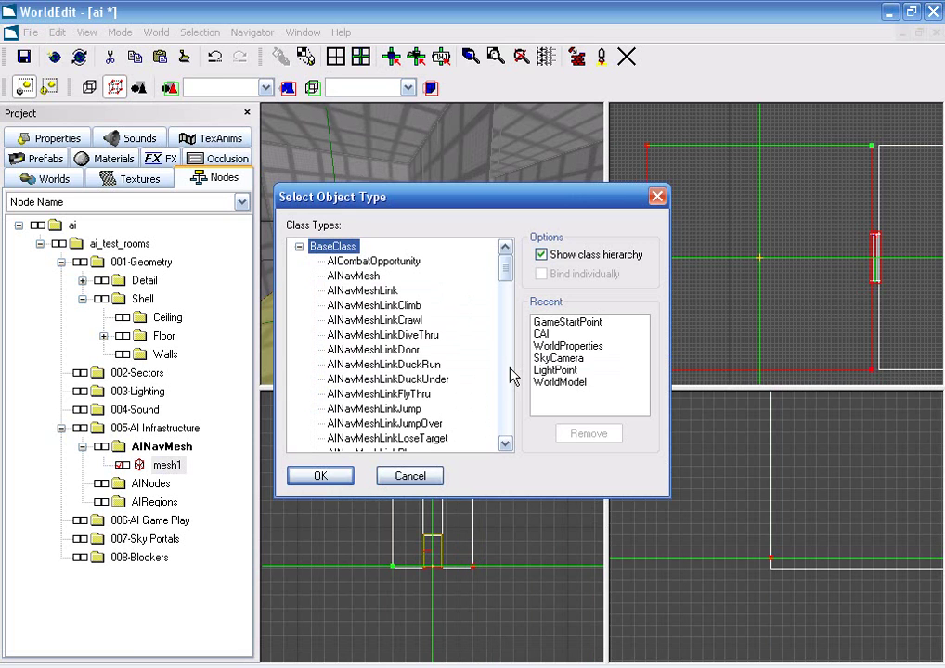
pyautogui.click(354, 276)
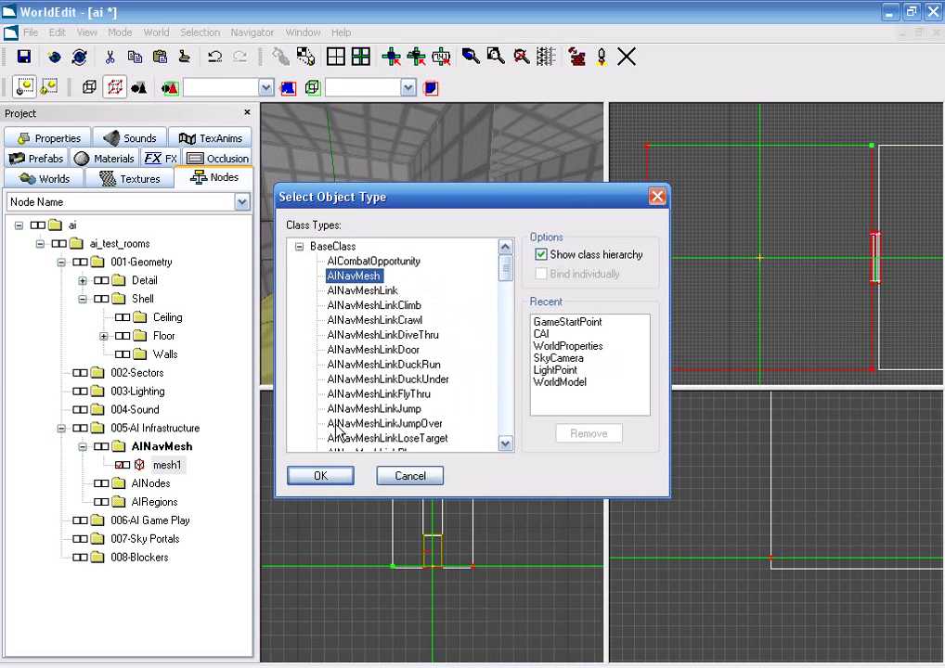
pyautogui.click(320, 476)
# - Expand the new object that holds mesh1 and rename it to AINavMesh_Room1
pyautogui.click(199, 464)
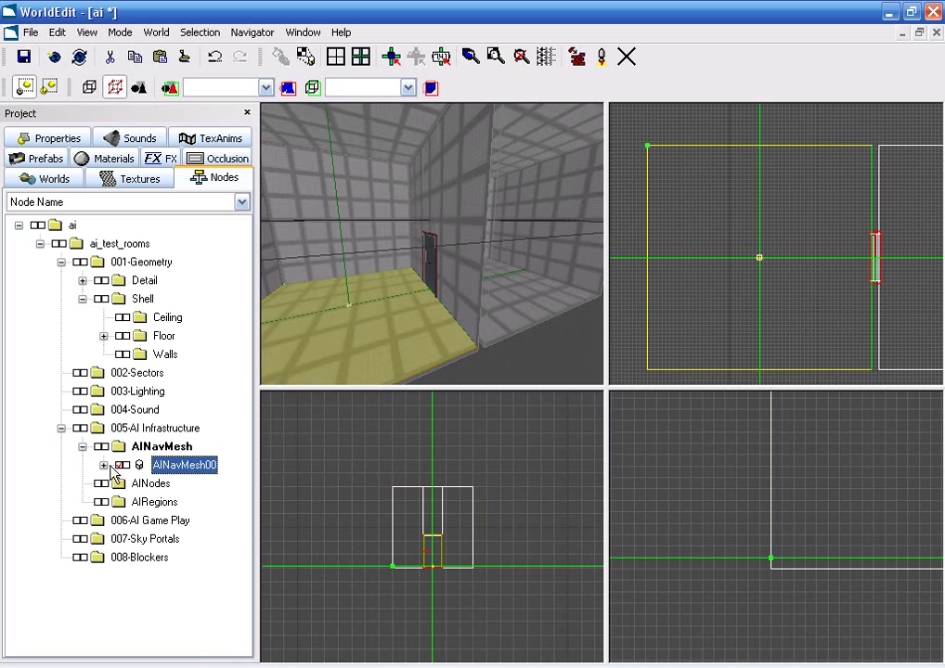
pyautogui.click(103, 465)
pyautogui.click(183, 467)
pyautogui.press('End')
pyautogui.press('BackSpace')
pyautogui.press('BackSpace')
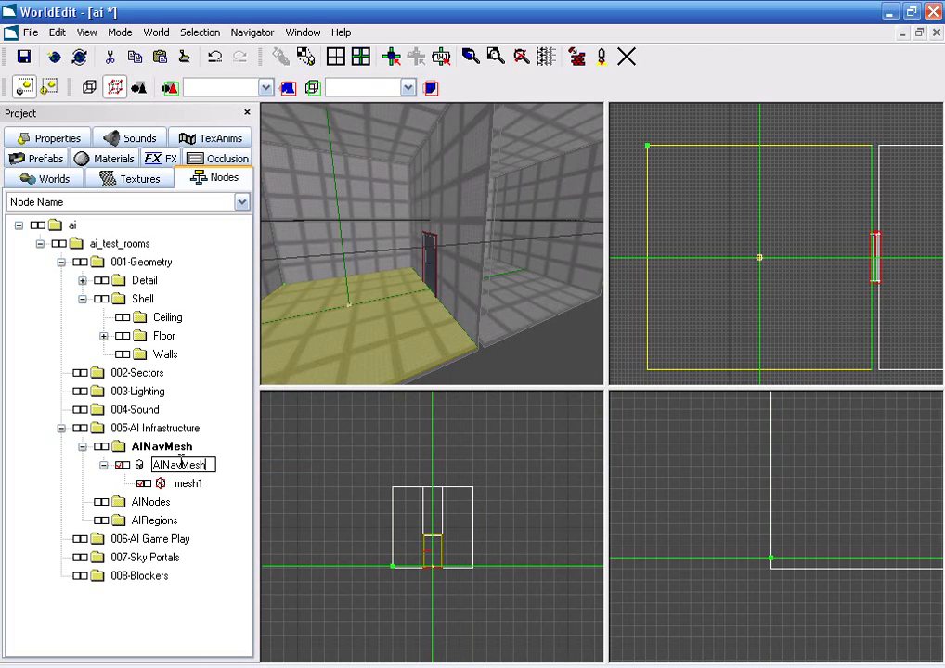
pyautogui.write('_Room')
pyautogui.press('BackSpace')
pyautogui.press('BackSpace')
pyautogui.press('BackSpace')
pyautogui.write('oom')
pyautogui.press('Return')
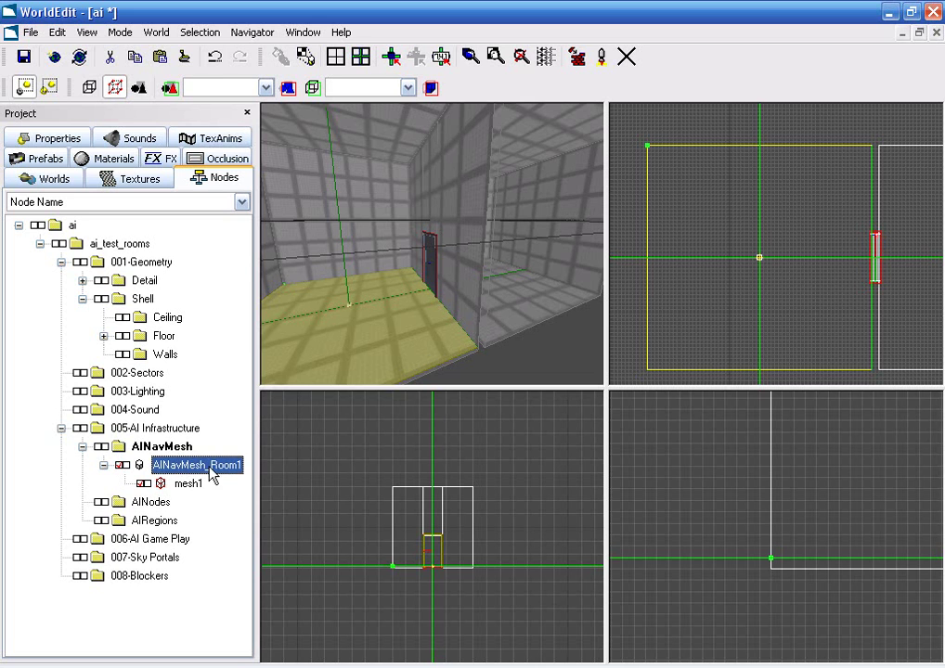
# - Copy AINavMesh_Room1 from its shared-wall corner and paste it at the matching corner of the adjoining room, covering that room's floor
pyautogui.click(391, 285)
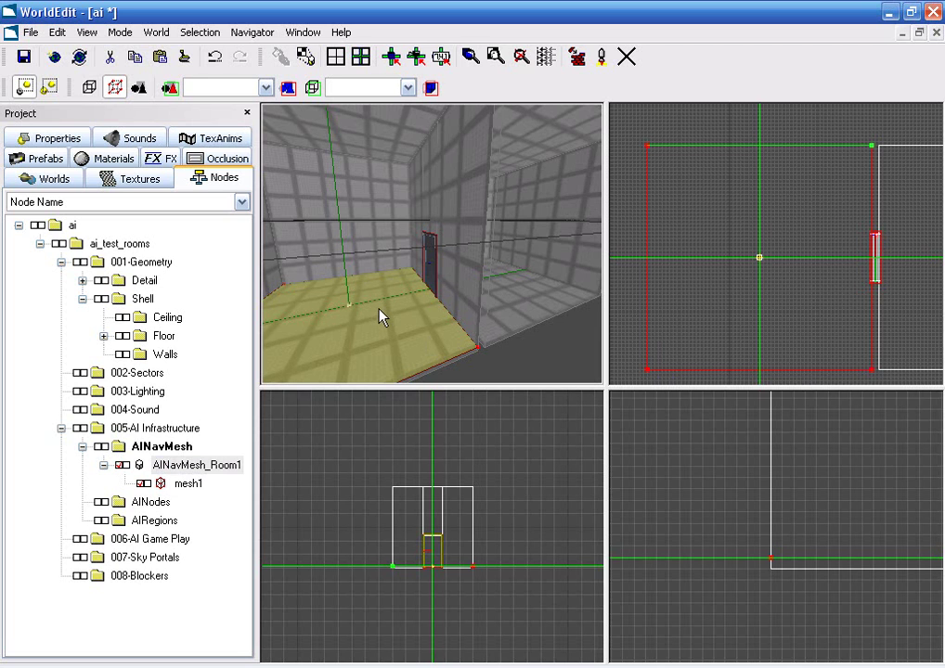
pyautogui.press('Escape')
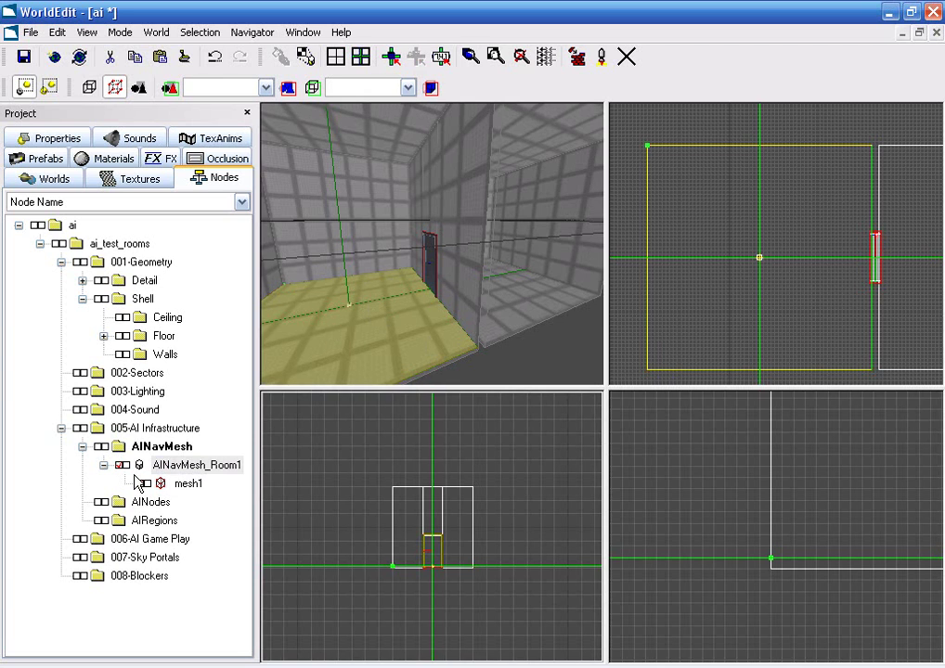
pyautogui.click(104, 465)
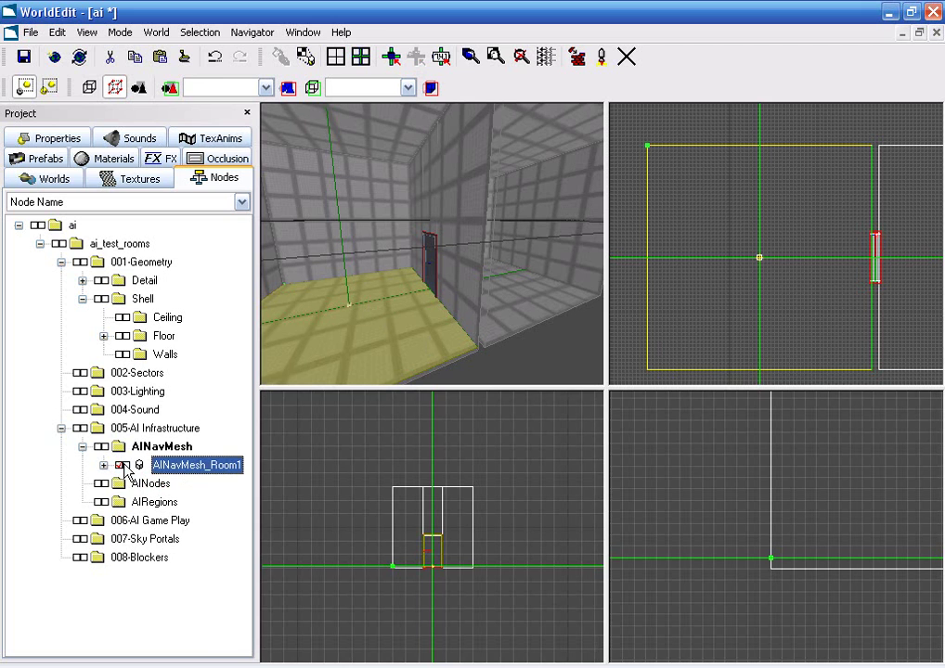
pyautogui.click(373, 301)
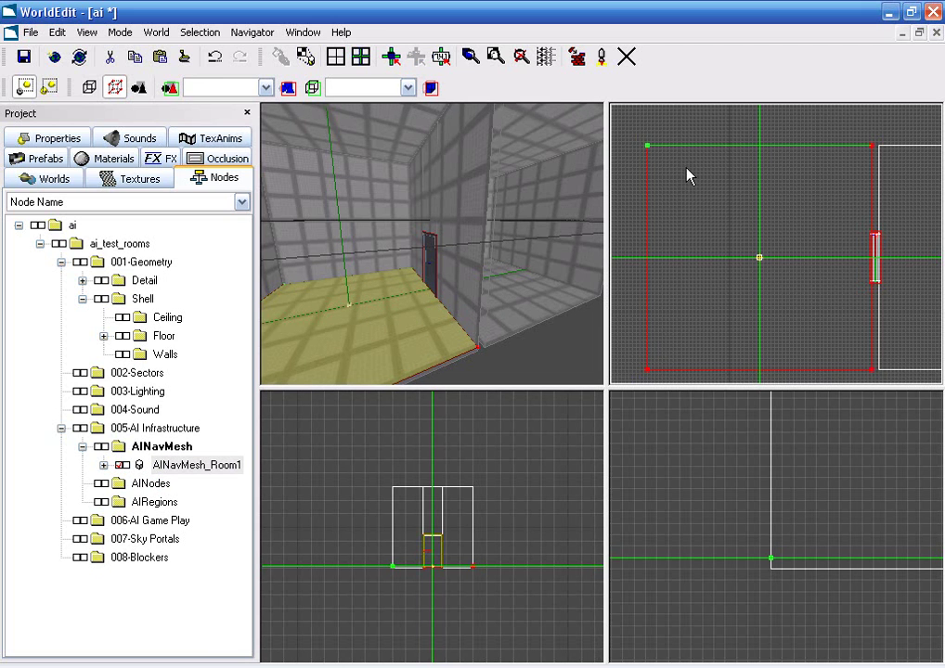
pyautogui.click(873, 146)
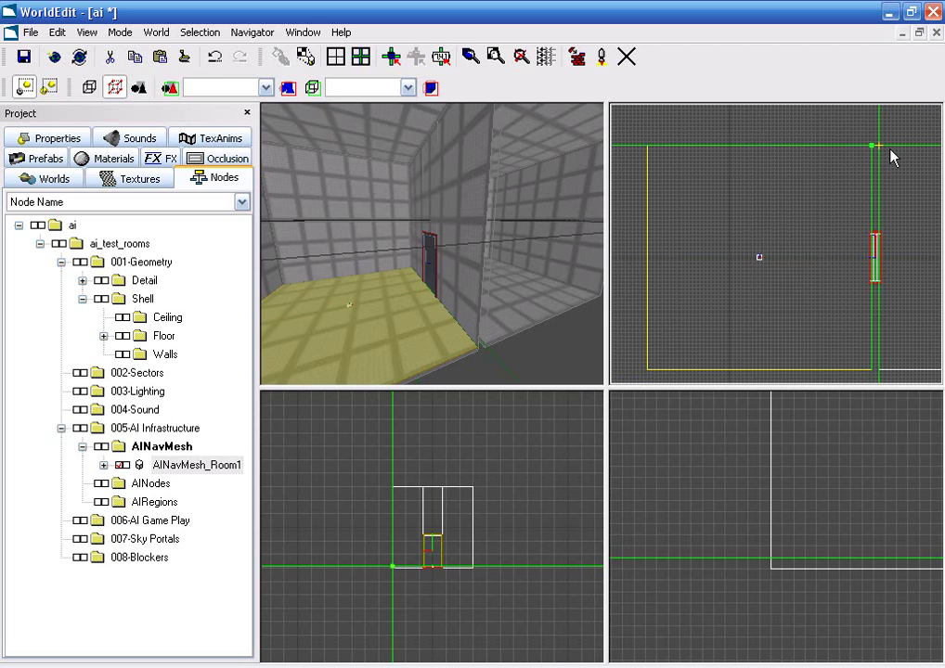
pyautogui.hotkey('ctrl', 'v')
pyautogui.click(362, 350)
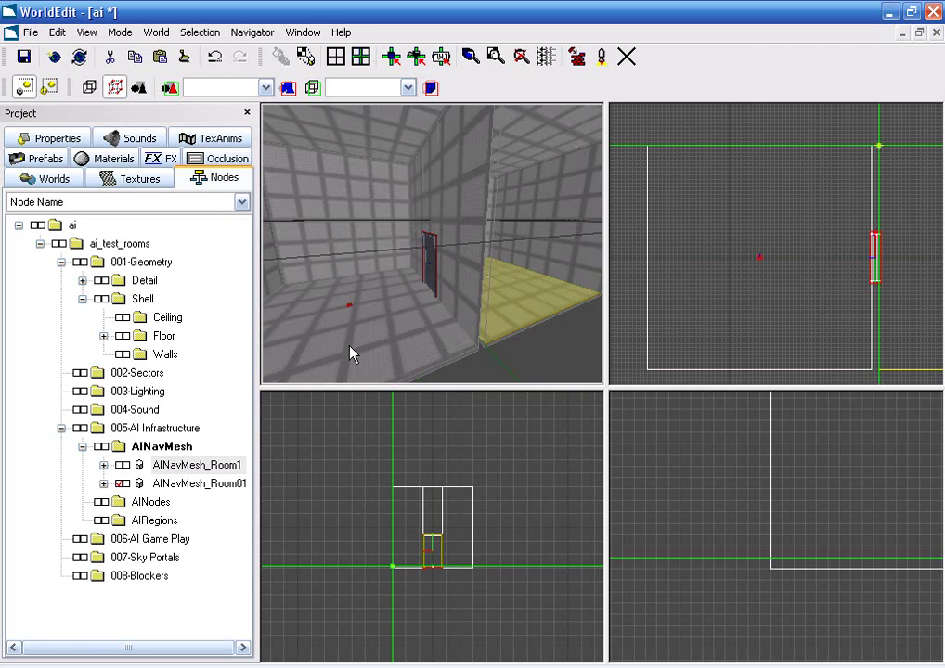
# - Rename the pasted navigation mesh object to AINavMesh_Room2
pyautogui.click(184, 484)
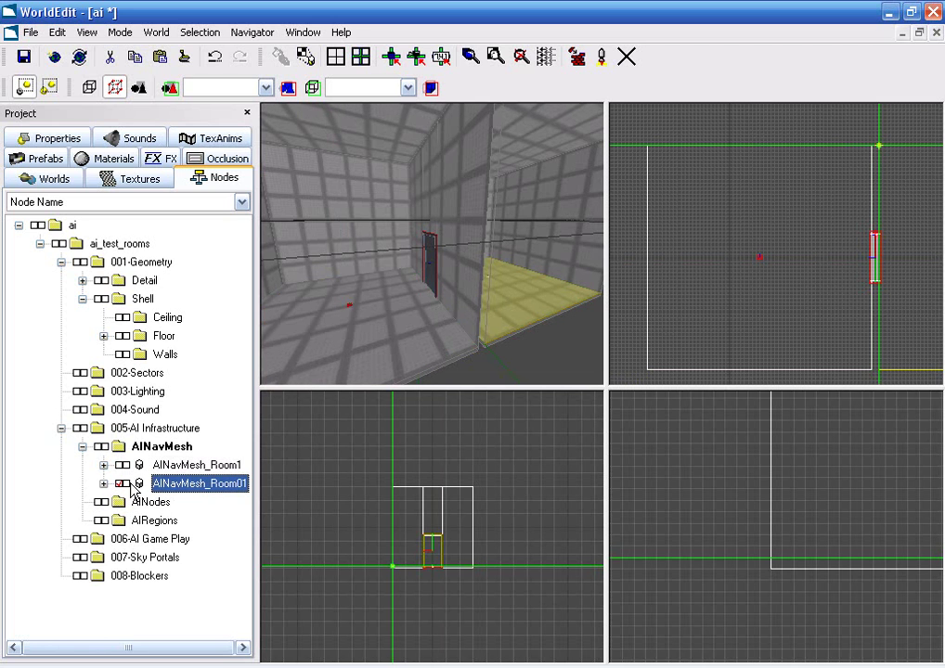
pyautogui.click(180, 484)
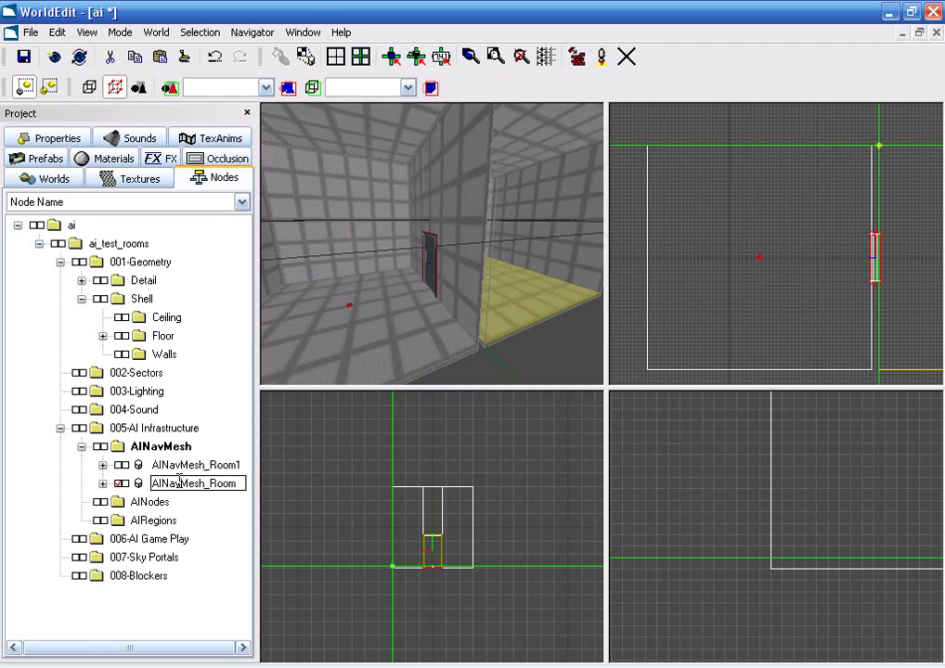
pyautogui.press('Return')
pyautogui.moveTo(402, 284); pyautogui.dragTo(454, 267, button='middle')
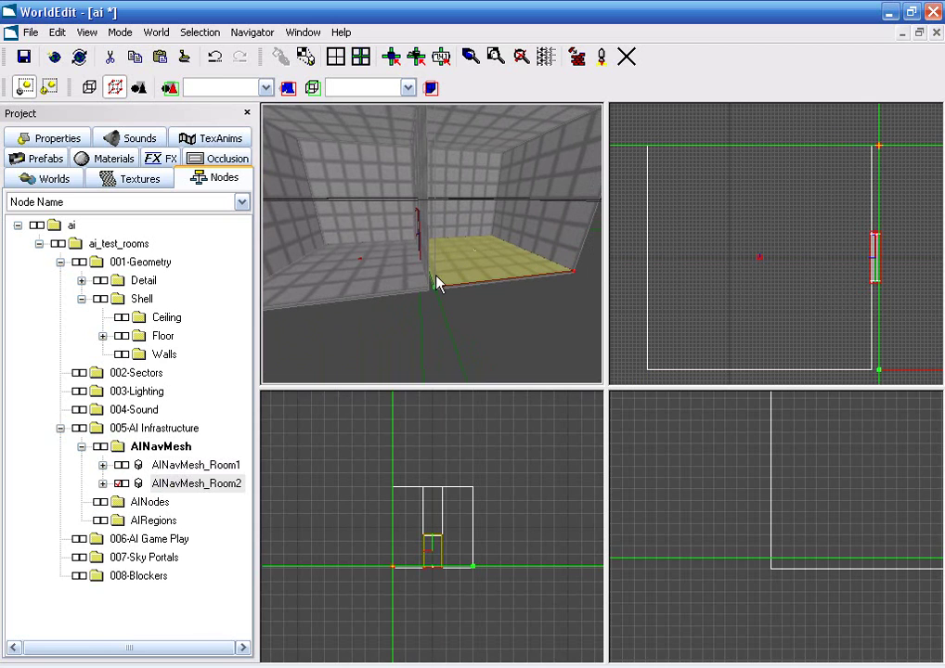
pyautogui.click(283, 408)
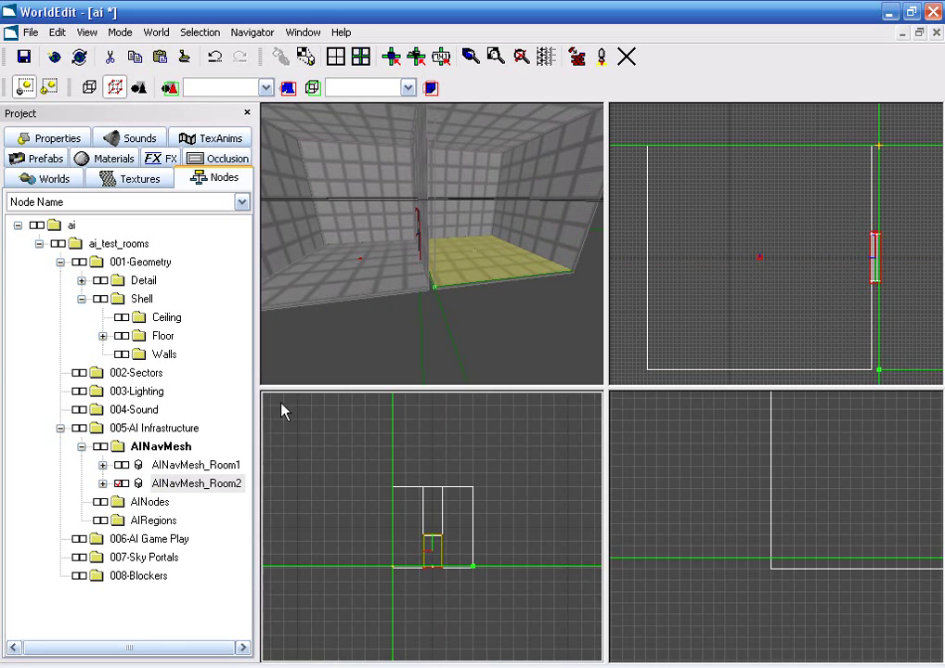
# - Make the AIRegions container the active parent for new nodes
pyautogui.click(149, 522)
pyautogui.click(148, 505)
pyautogui.click(159, 524)
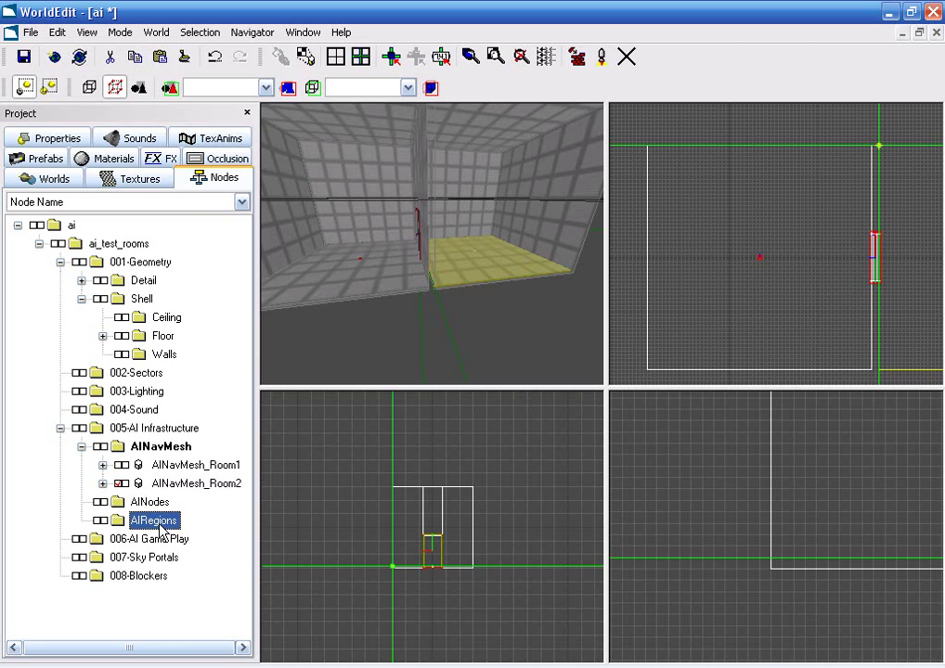
pyautogui.doubleClick(154, 521)
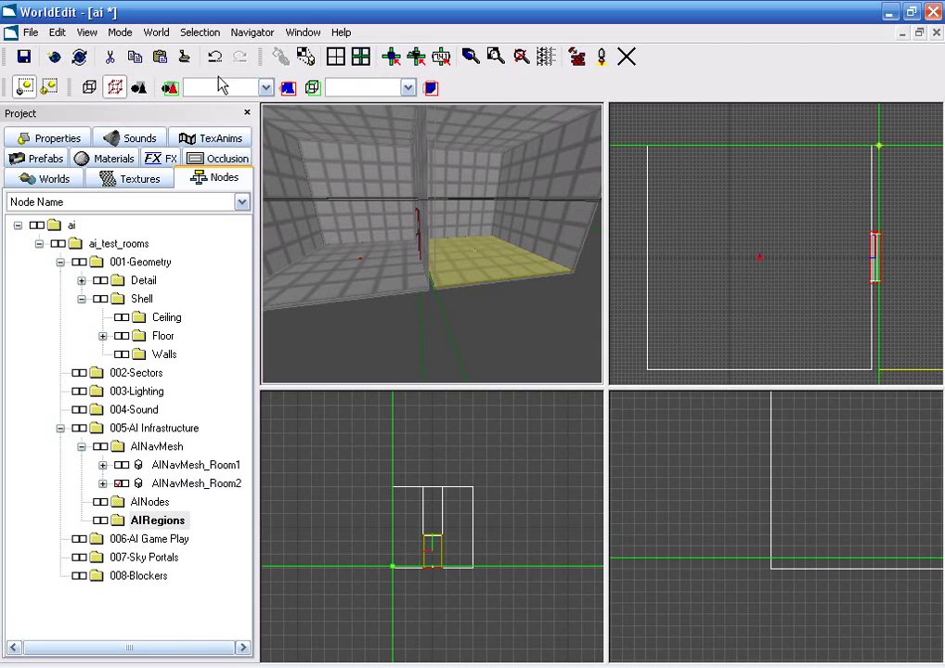
# - Switch to brush editing and draw a four-cornered brush with height over the first room's entire footprint, closing it at the starting corner
pyautogui.click(89, 87)
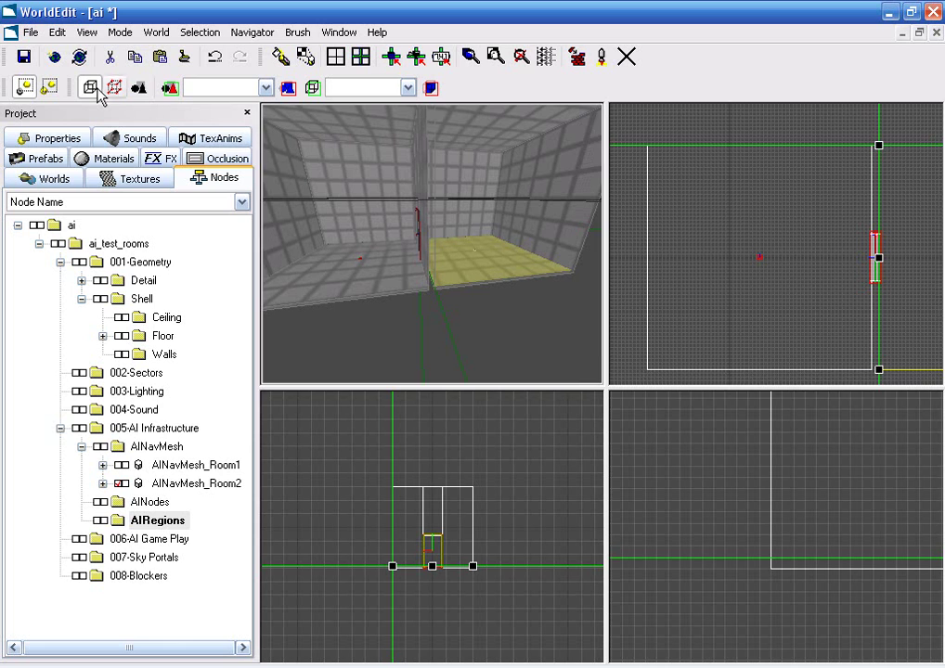
pyautogui.click(647, 146)
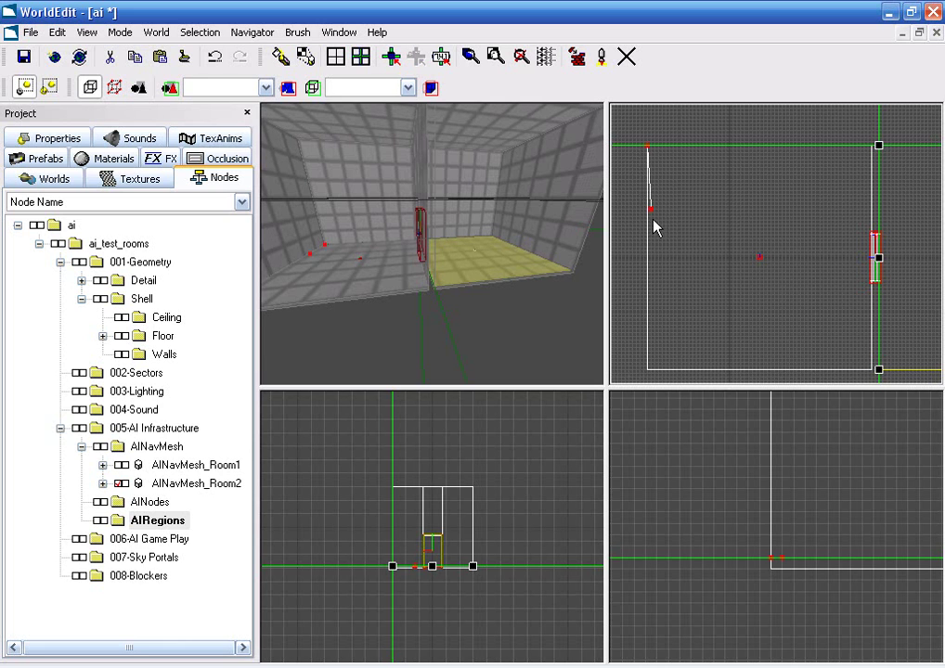
pyautogui.click(647, 369)
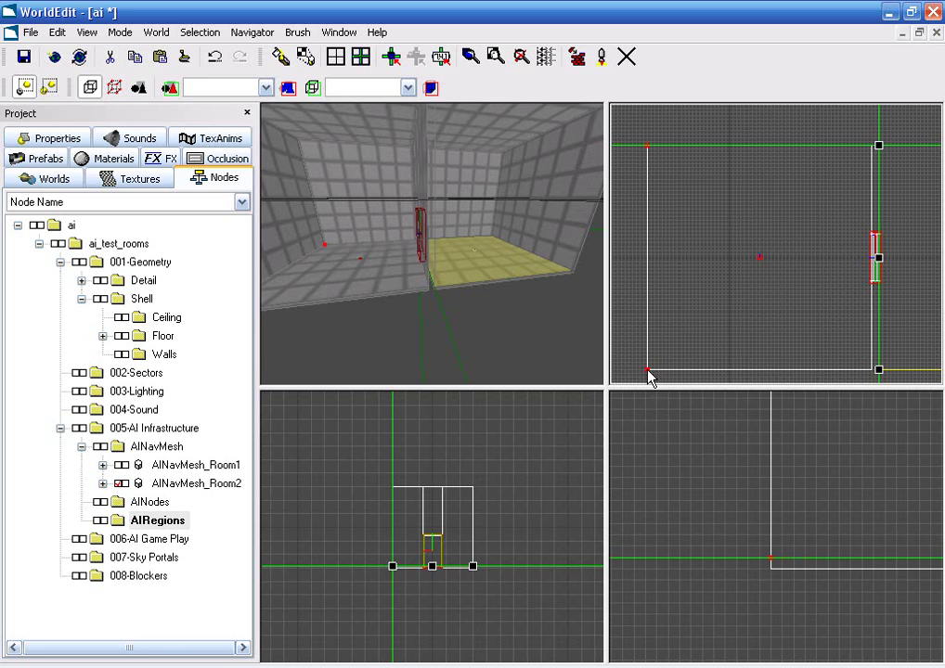
pyautogui.click(872, 370)
pyautogui.click(876, 147)
pyautogui.click(647, 148)
pyautogui.click(333, 399)
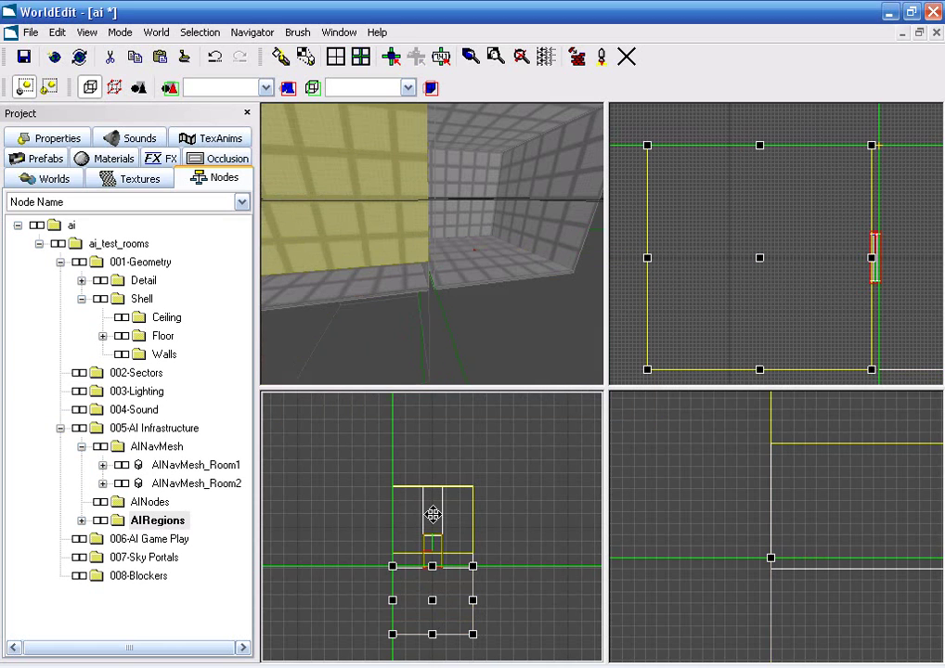
# - Move the new brush up into the first room and resize it to fill the room from floor to ceiling
pyautogui.moveTo(432, 519); pyautogui.dragTo(432, 500)
pyautogui.moveTo(771, 443); pyautogui.dragTo(771, 570)
pyautogui.scroll(-3, 771, 569)
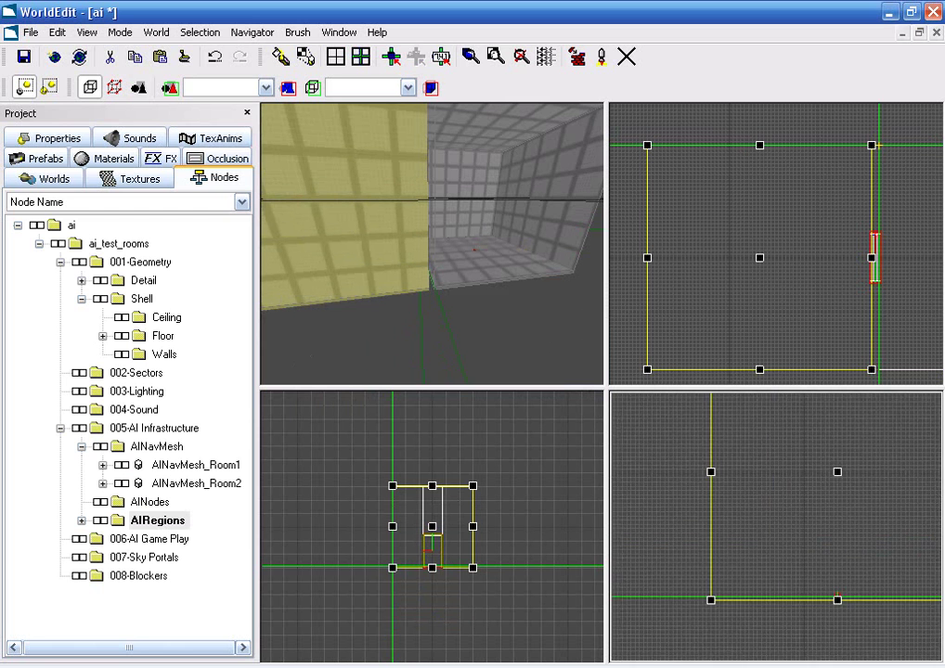
pyautogui.moveTo(836, 506); pyautogui.dragTo(836, 510)
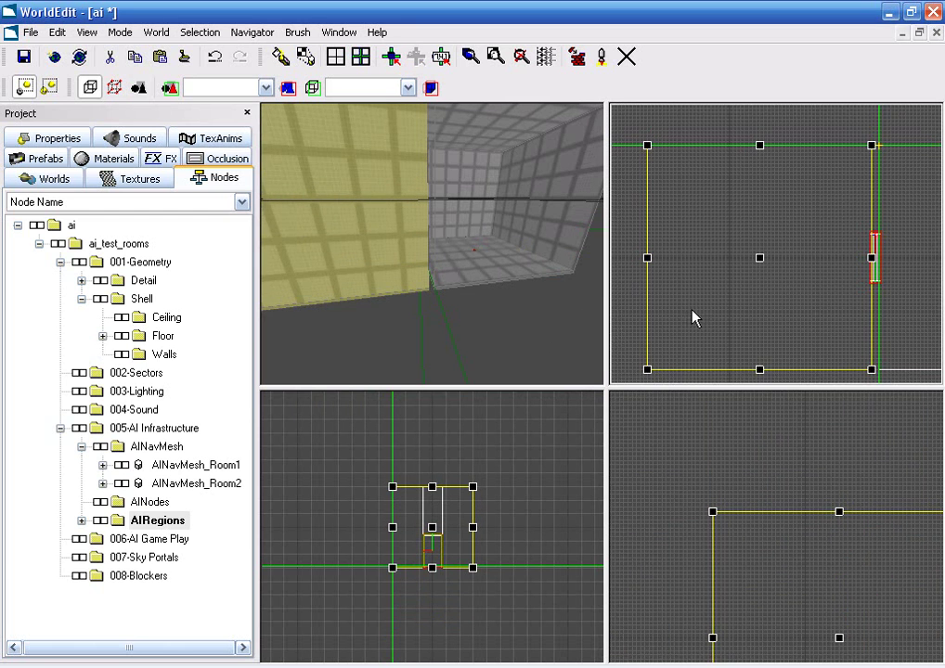
# - Expand the AIRegions container and rename the room-filling brush inside it to region1
pyautogui.click(81, 521)
pyautogui.click(162, 540)
pyautogui.click(167, 540)
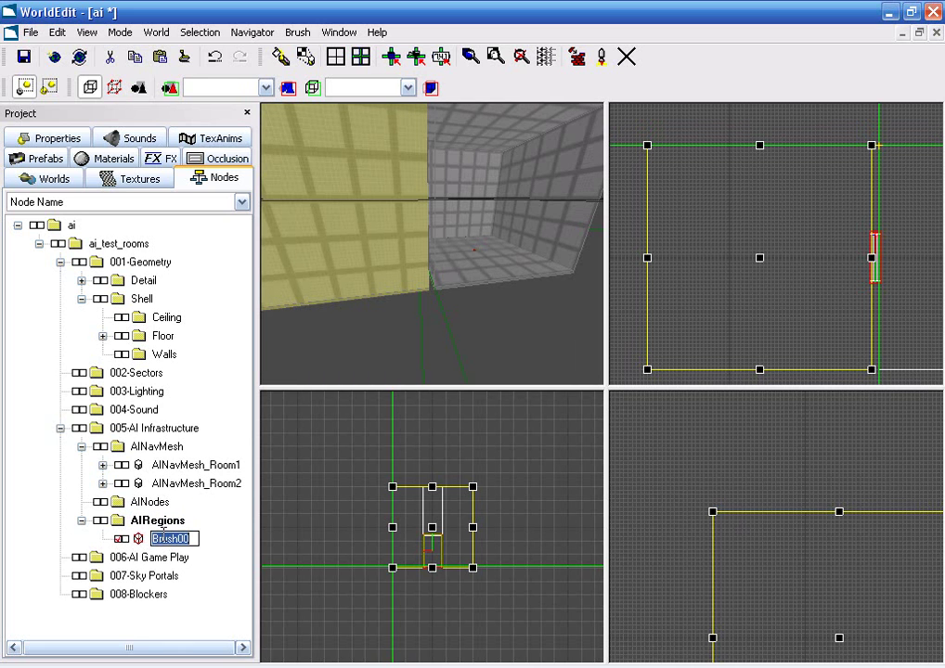
pyautogui.write('region1')
pyautogui.press('Return')
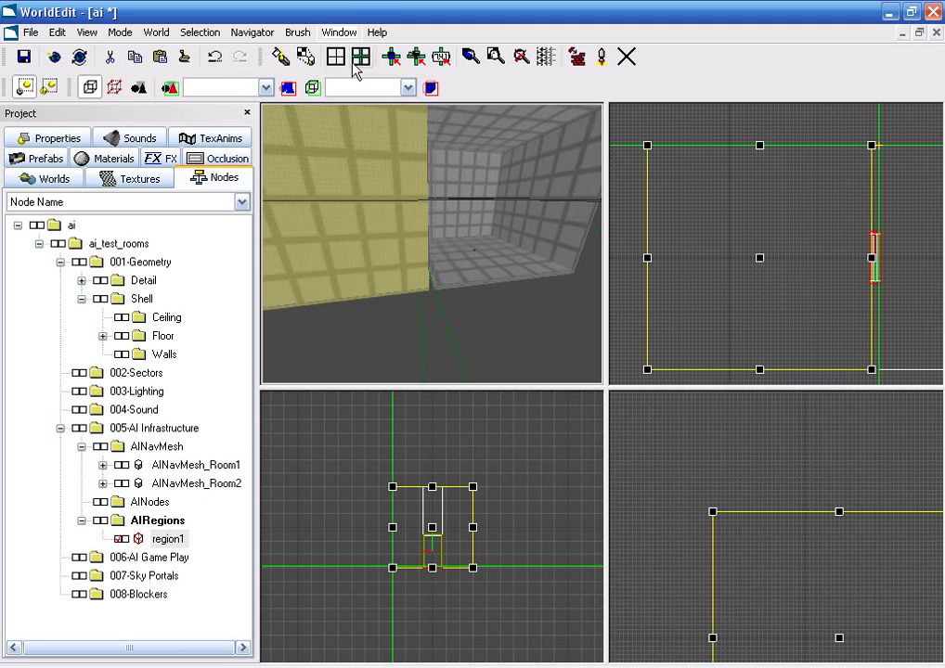
# - Center the marker on region1 and bind the brush to a new AIRegion object
pyautogui.click(390, 59)
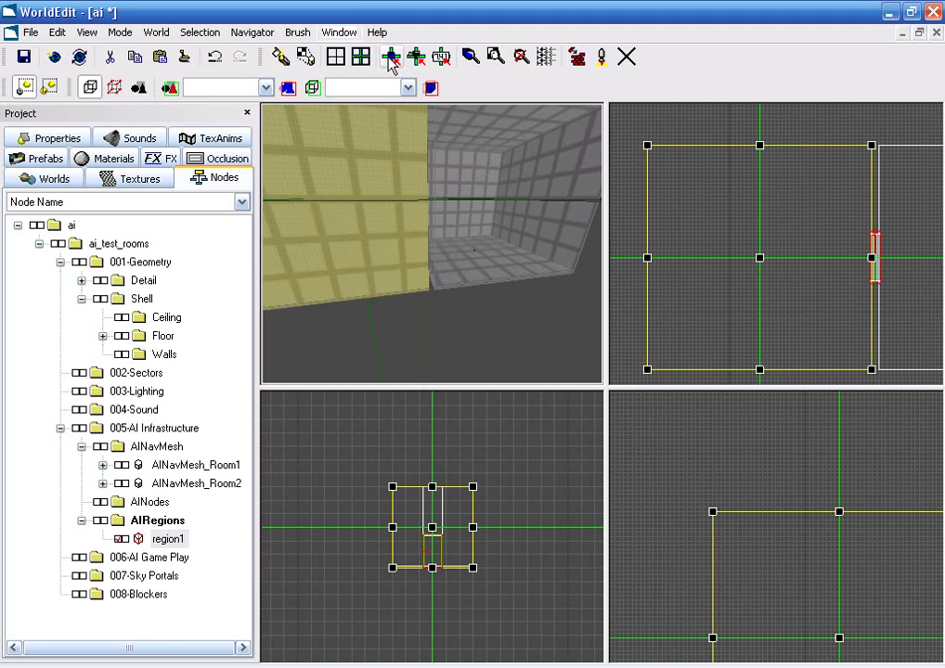
pyautogui.rightClick(355, 214)
pyautogui.moveTo(413, 298)
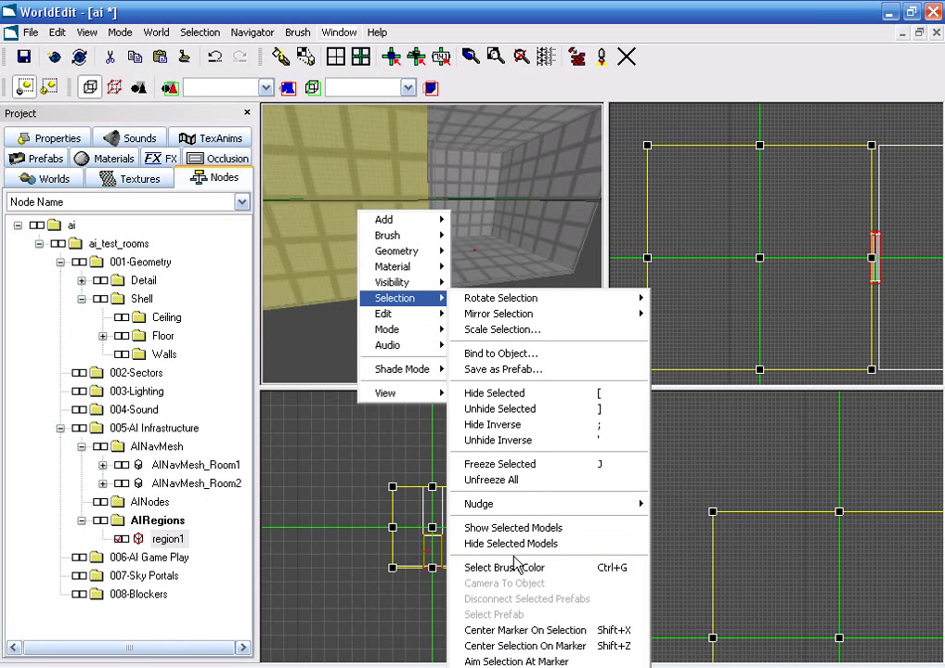
pyautogui.click(525, 357)
pyautogui.moveTo(504, 270); pyautogui.dragTo(504, 293)
pyautogui.click(347, 380)
pyautogui.click(340, 478)
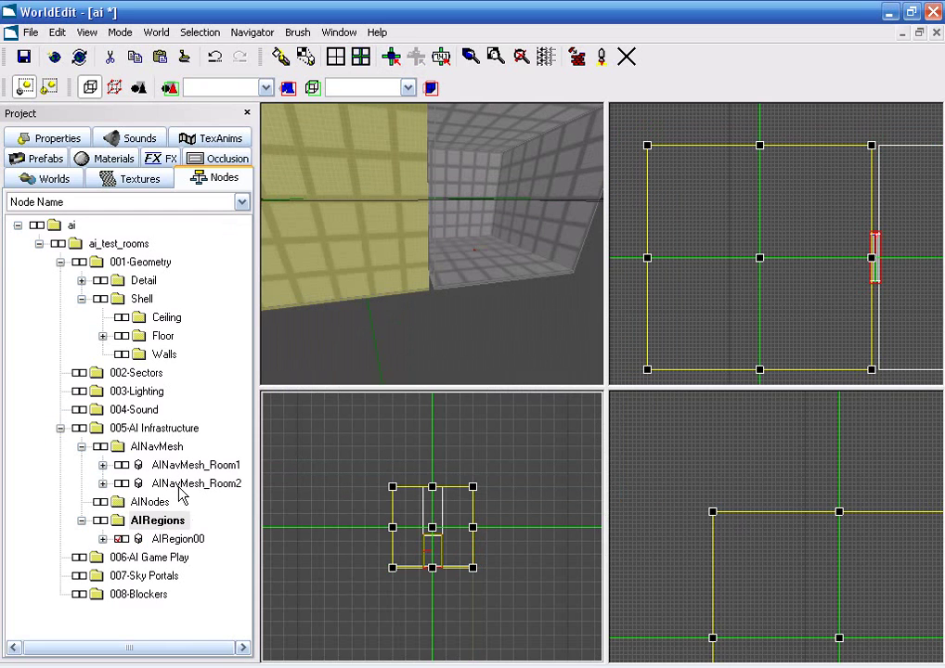
# - Display the region's combined properties and examine its ViewNodes, EnterCommand, ExitCommand and Restrictions settings
pyautogui.click(48, 139)
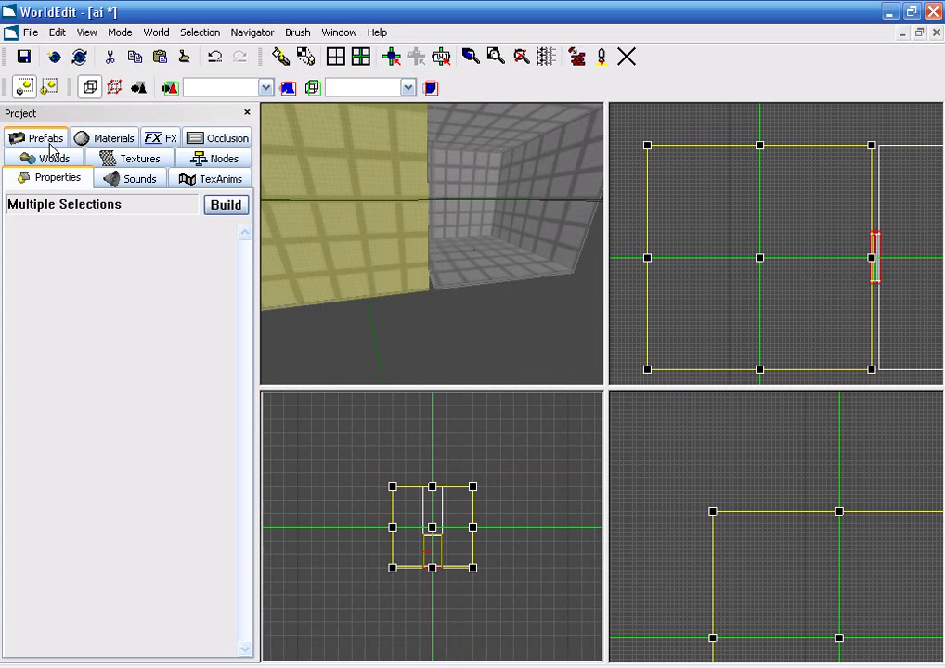
pyautogui.click(244, 204)
pyautogui.click(238, 204)
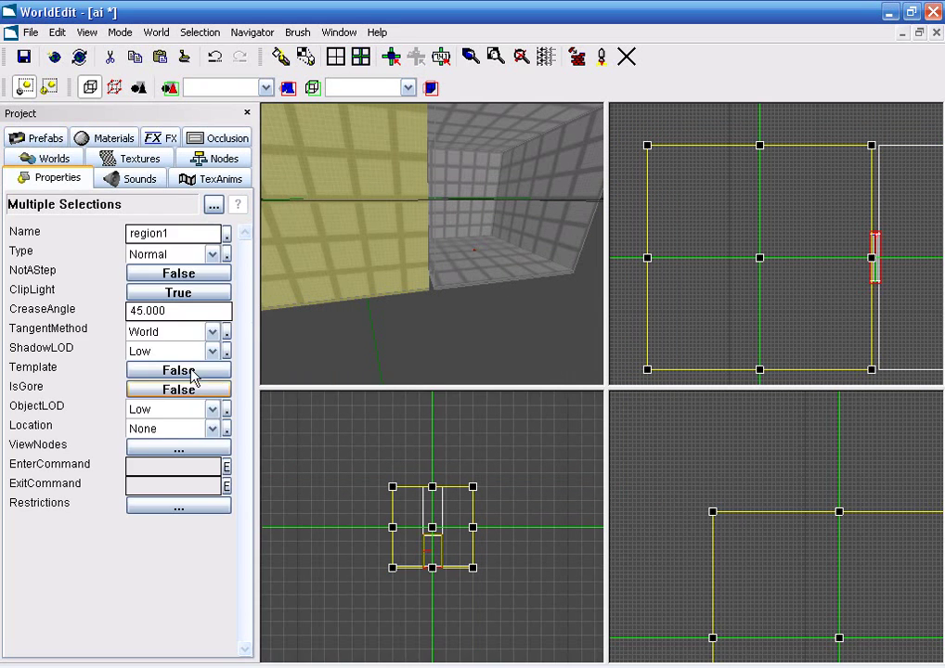
pyautogui.click(74, 465)
pyautogui.click(164, 555)
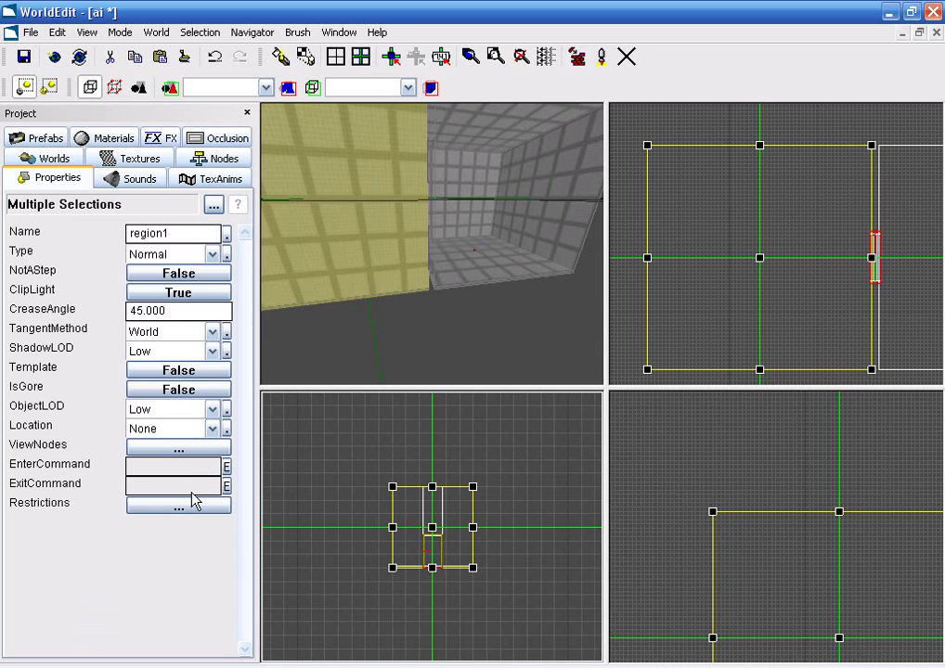
pyautogui.click(204, 450)
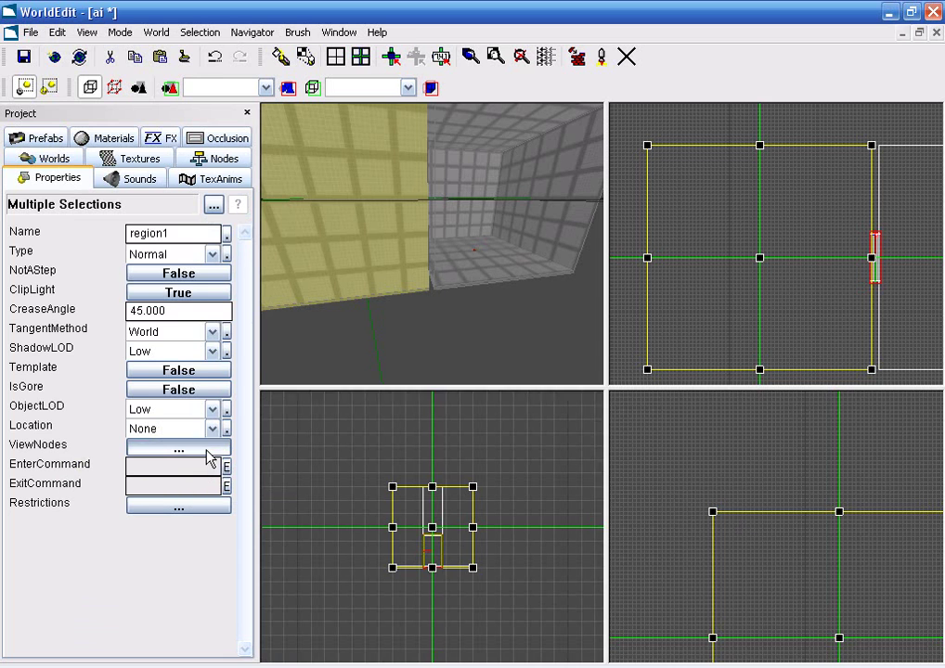
pyautogui.click(461, 506)
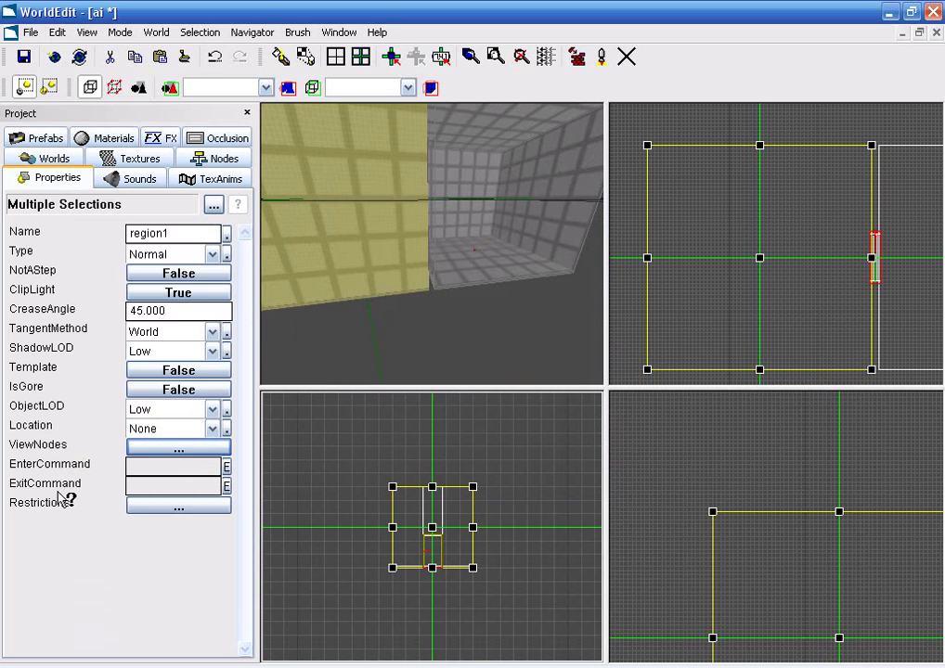
# - Examine the region's Restrictions character types, leaving CharacterType1 at None, and review its ViewNodes settings
pyautogui.click(175, 506)
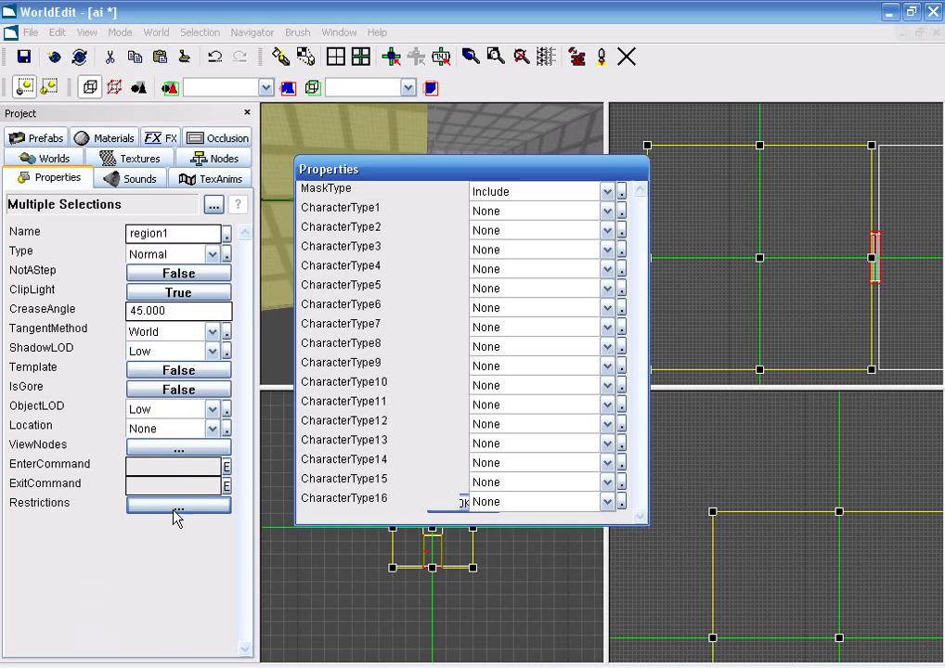
pyautogui.click(607, 212)
pyautogui.click(477, 208)
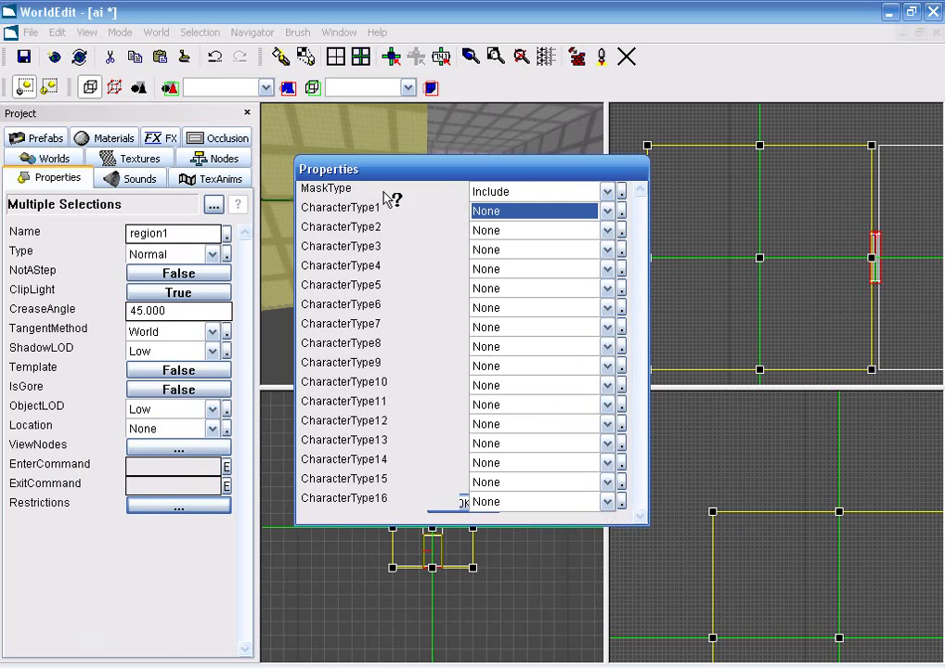
pyautogui.click(502, 216)
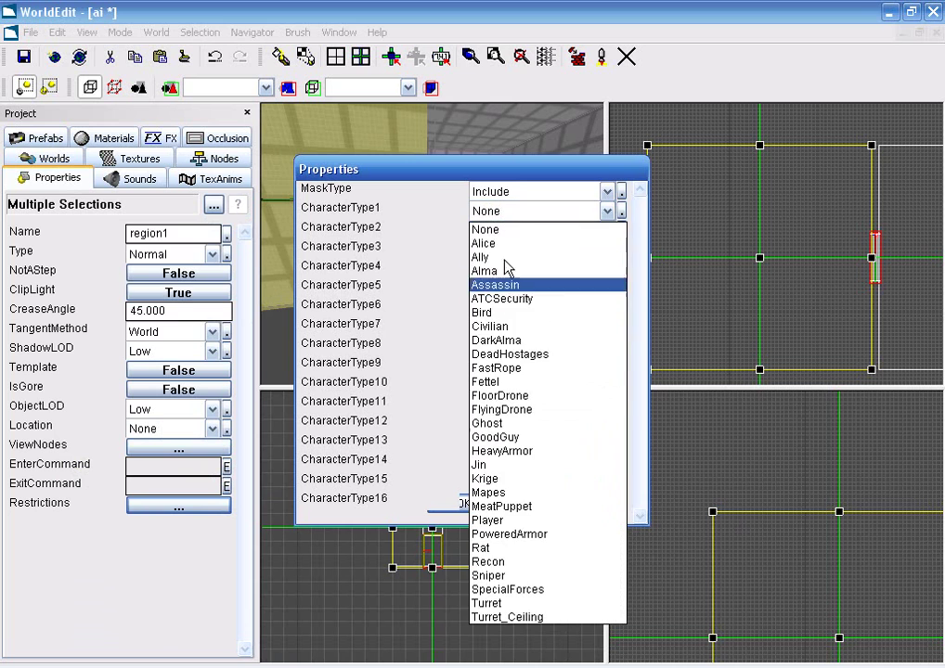
pyautogui.click(501, 231)
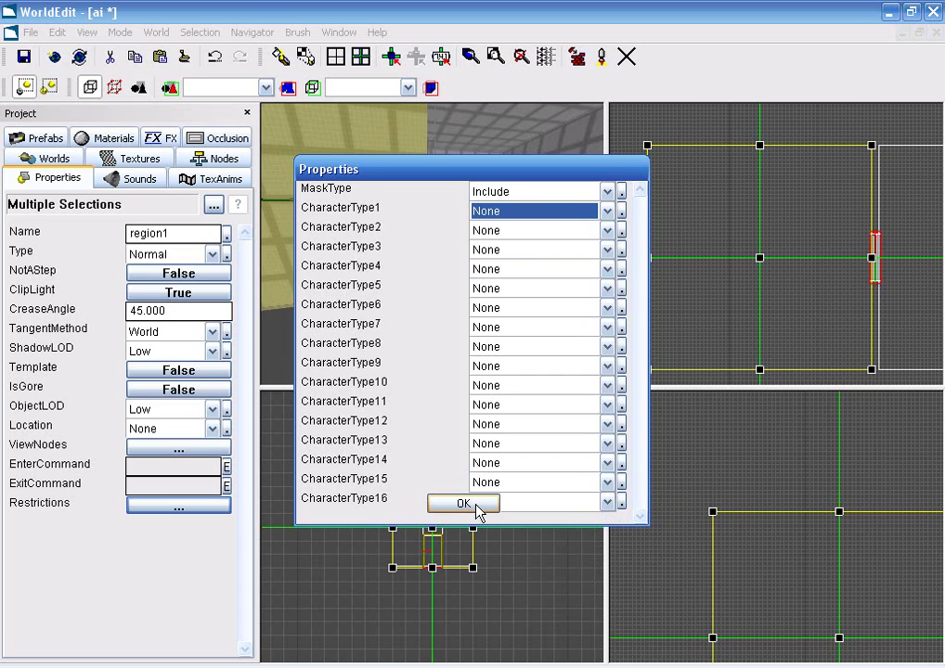
pyautogui.click(475, 506)
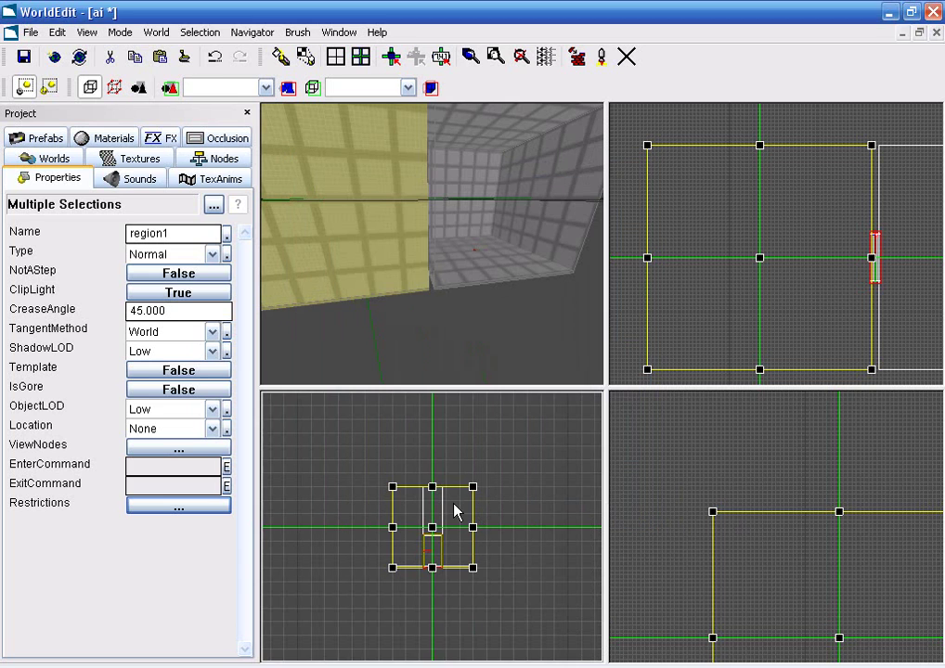
pyautogui.click(215, 449)
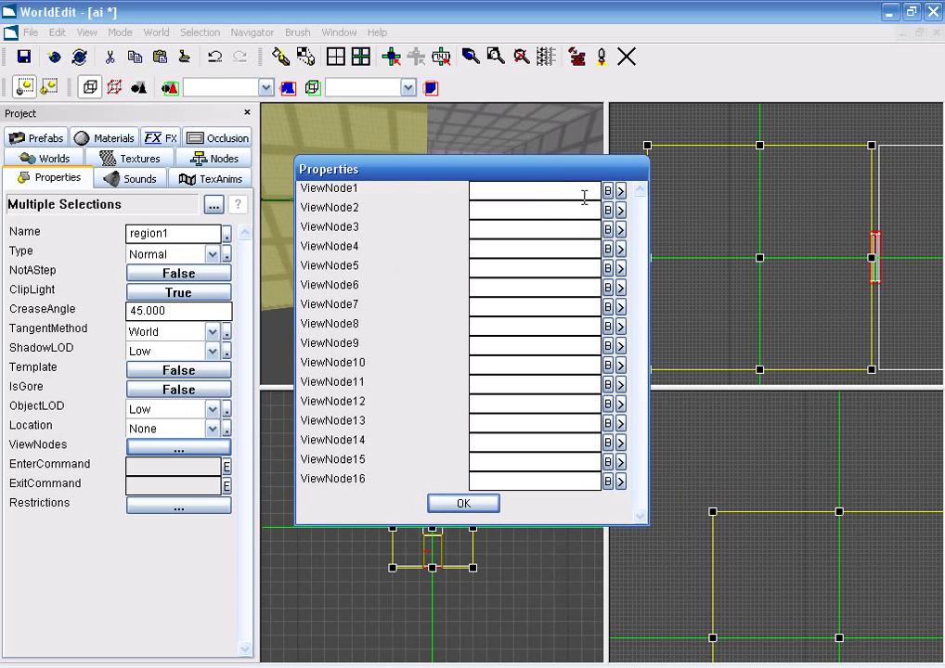
pyautogui.click(457, 505)
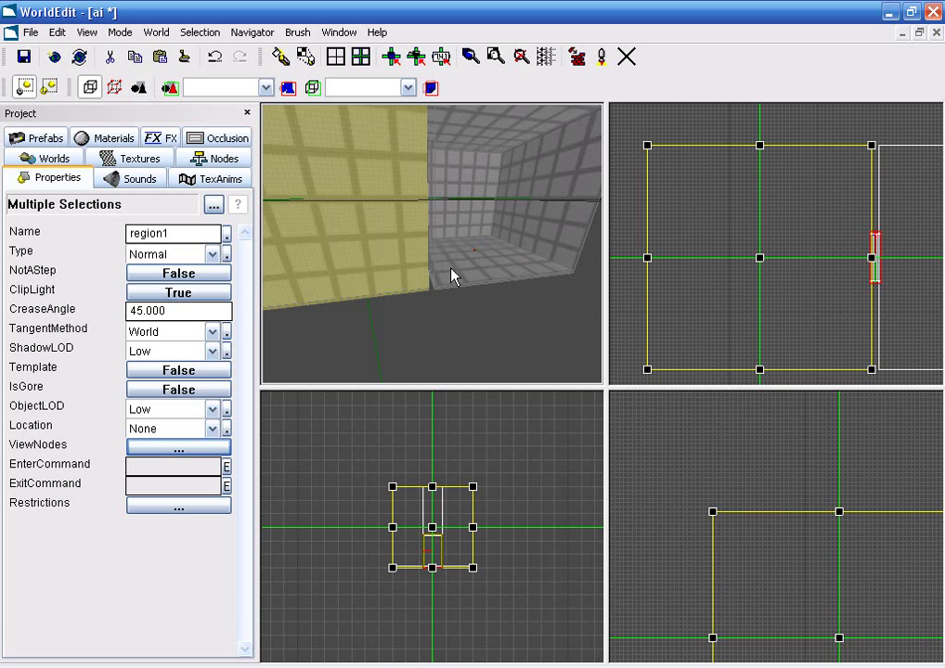
# - Place the marker on the second room's corner beside the shared wall and paste a copy of the AI region there
pyautogui.click(209, 161)
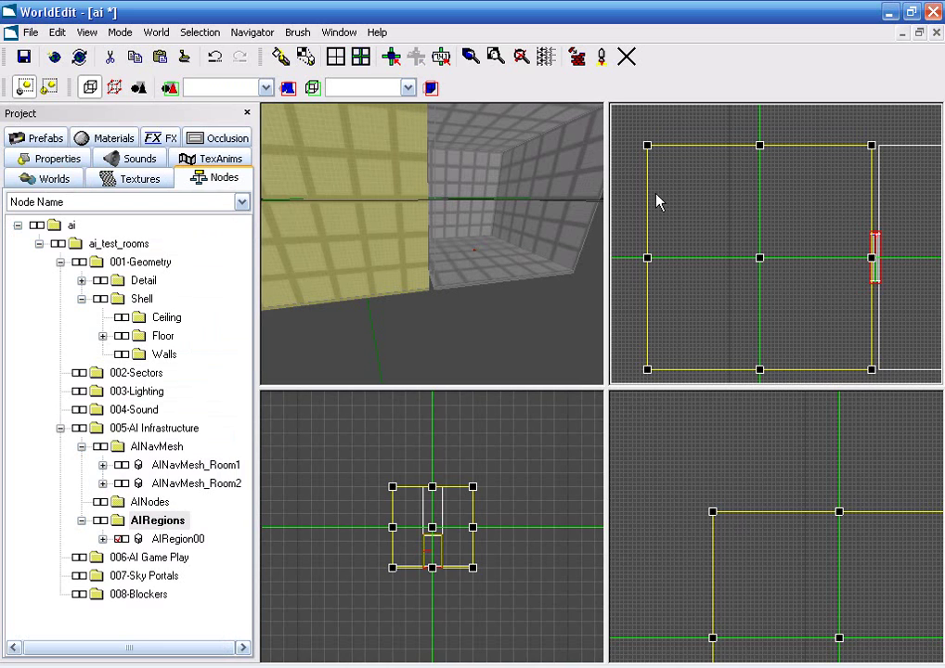
pyautogui.click(715, 514)
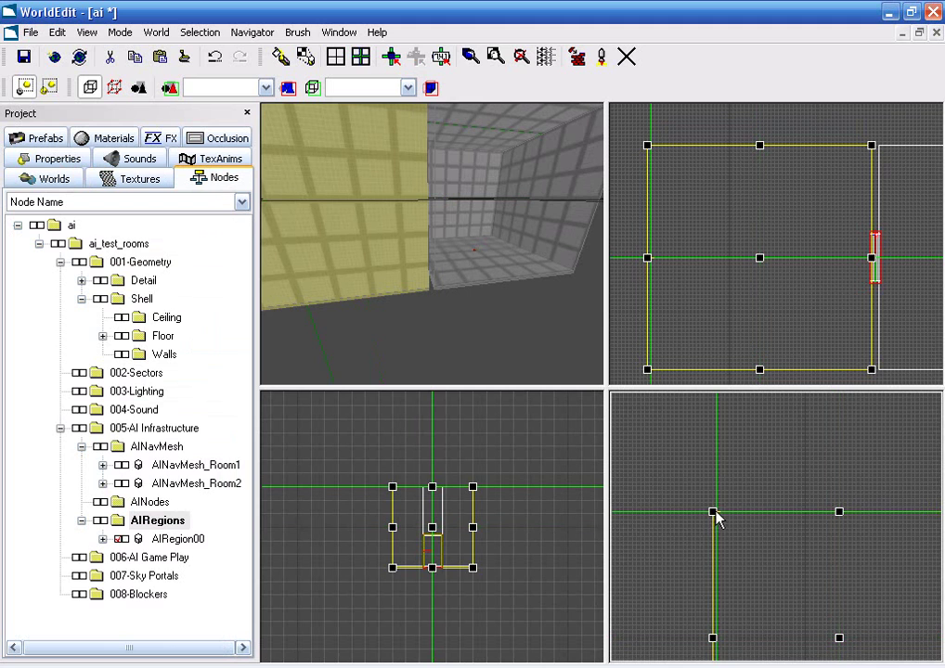
pyautogui.click(879, 146)
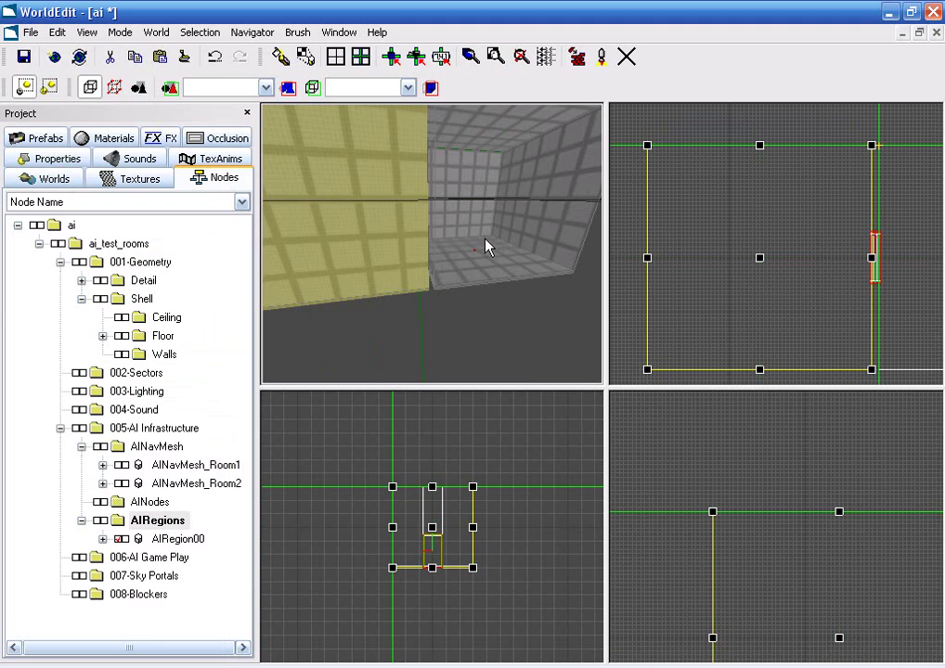
pyautogui.hotkey('ctrl', 'v')
pyautogui.click(181, 558)
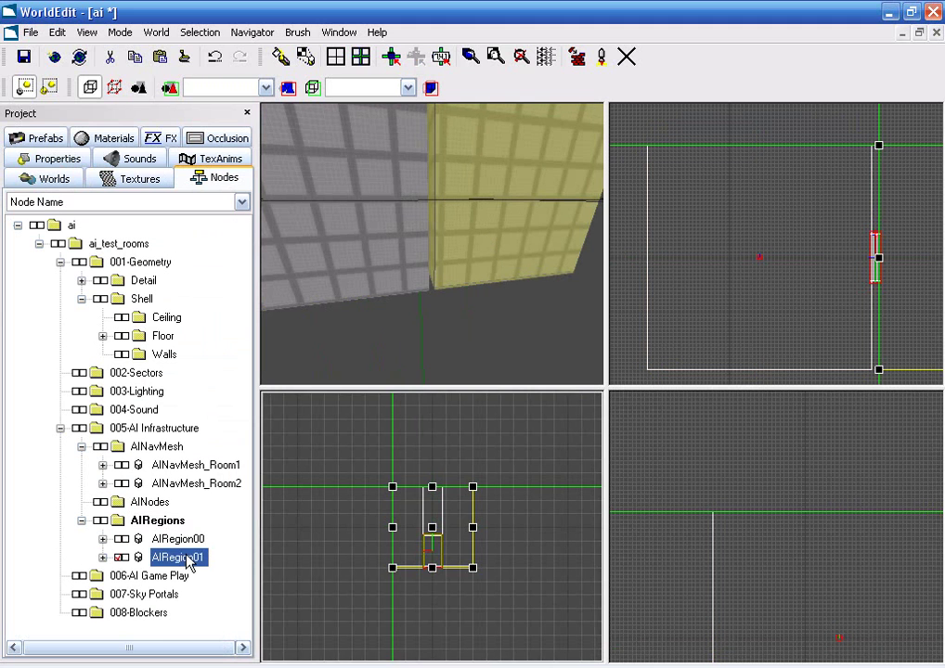
pyautogui.click(102, 558)
pyautogui.click(103, 558)
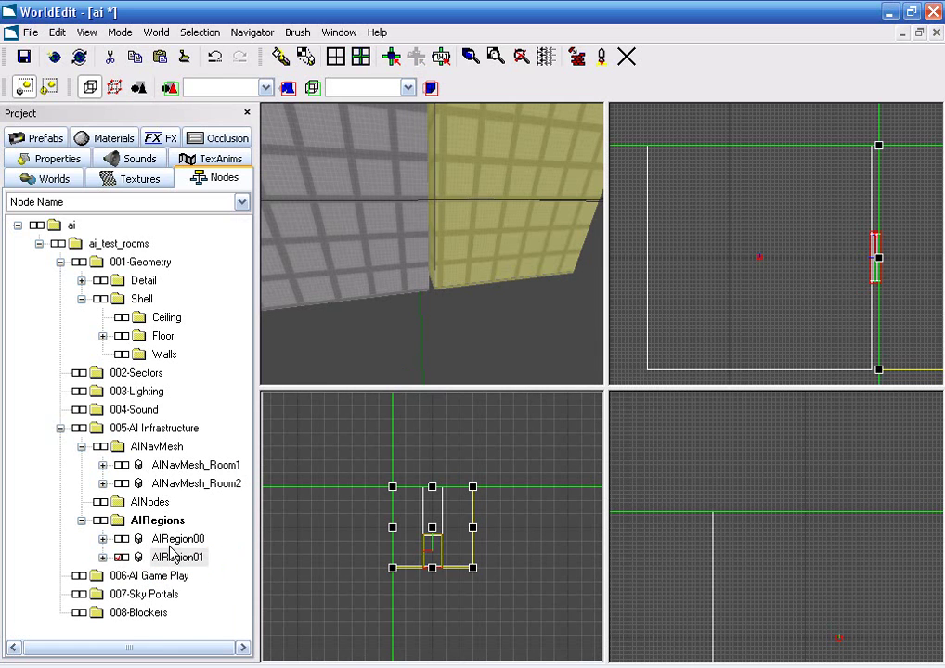
# - Move the mesh1 brush from AINavMesh_Room2 into AINavMesh_Room1 so both rooms' meshes share one navigation mesh object
pyautogui.moveTo(386, 306); pyautogui.dragTo(373, 305)
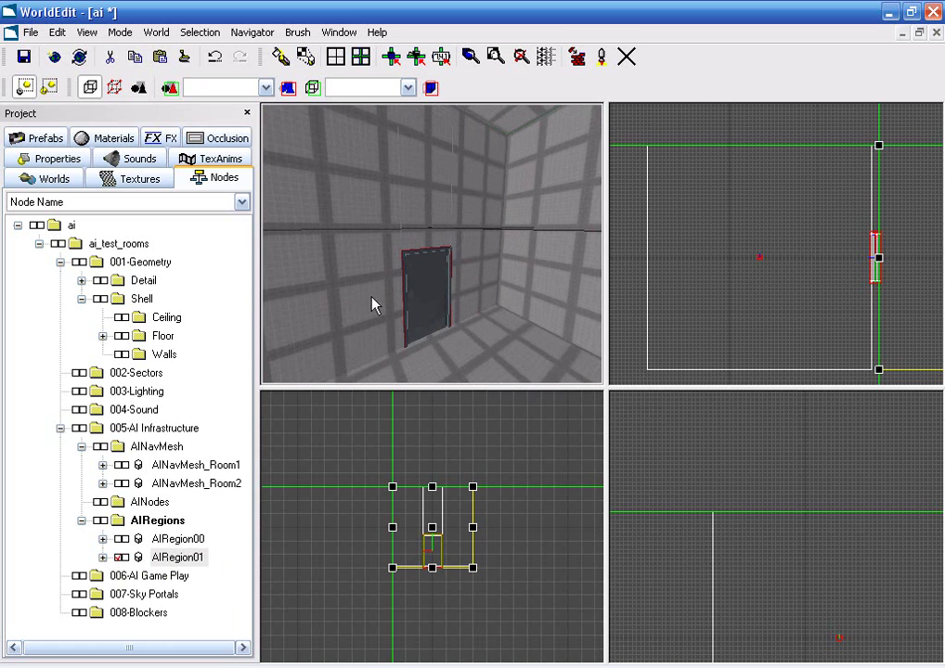
pyautogui.click(139, 483)
pyautogui.click(105, 483)
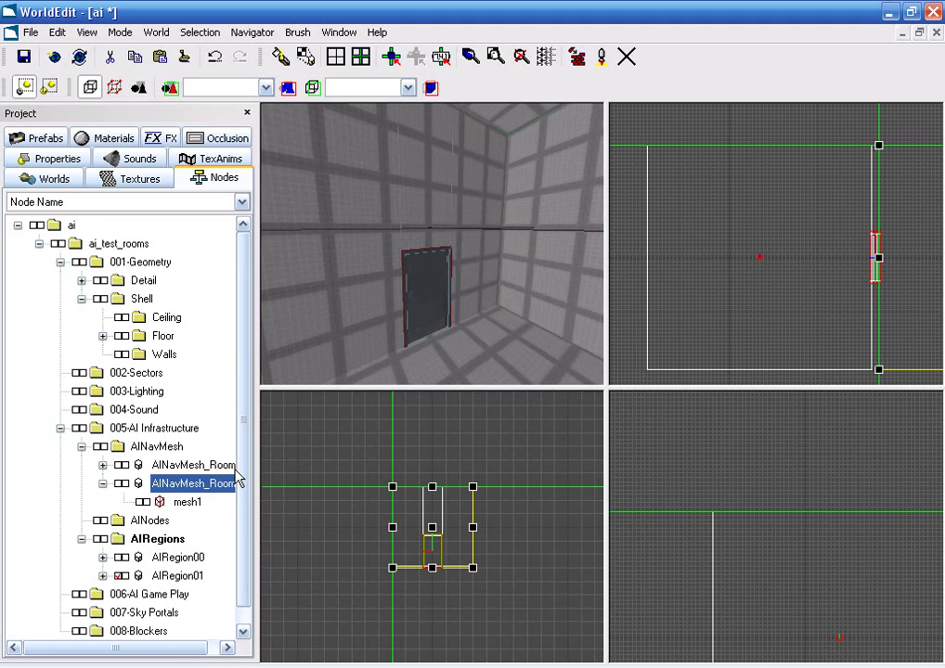
pyautogui.scroll(-1, 204, 548)
pyautogui.moveTo(170, 657); pyautogui.dragTo(181, 657)
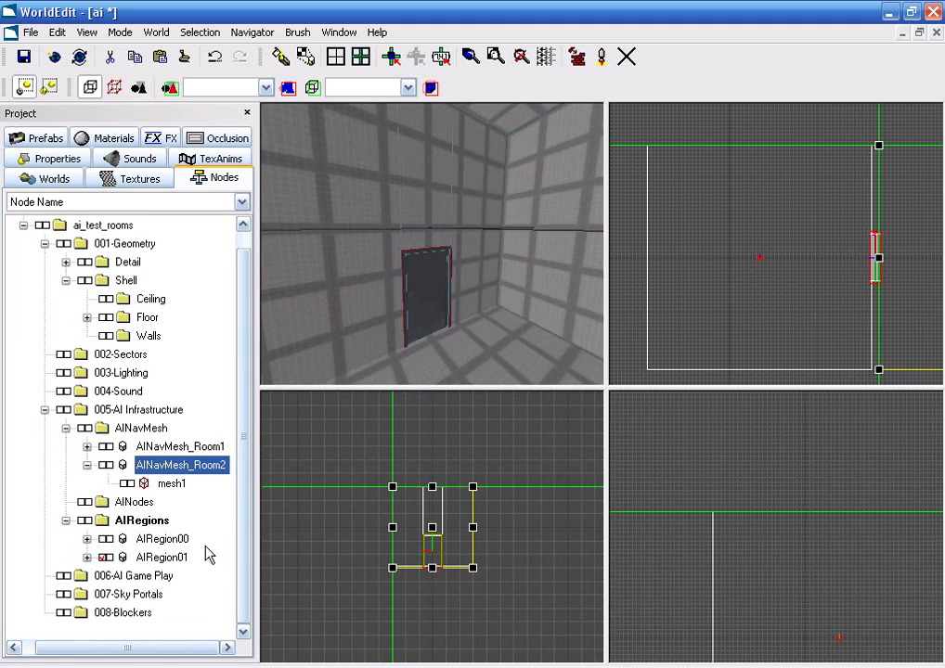
pyautogui.click(86, 446)
pyautogui.click(170, 449)
pyautogui.click(163, 502)
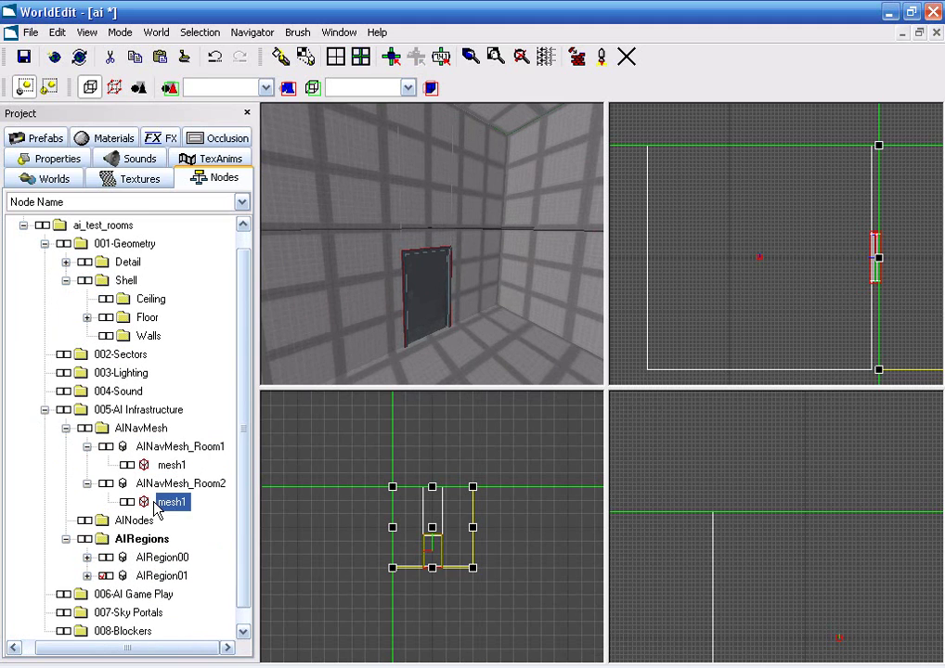
pyautogui.moveTo(188, 504); pyautogui.dragTo(177, 451)
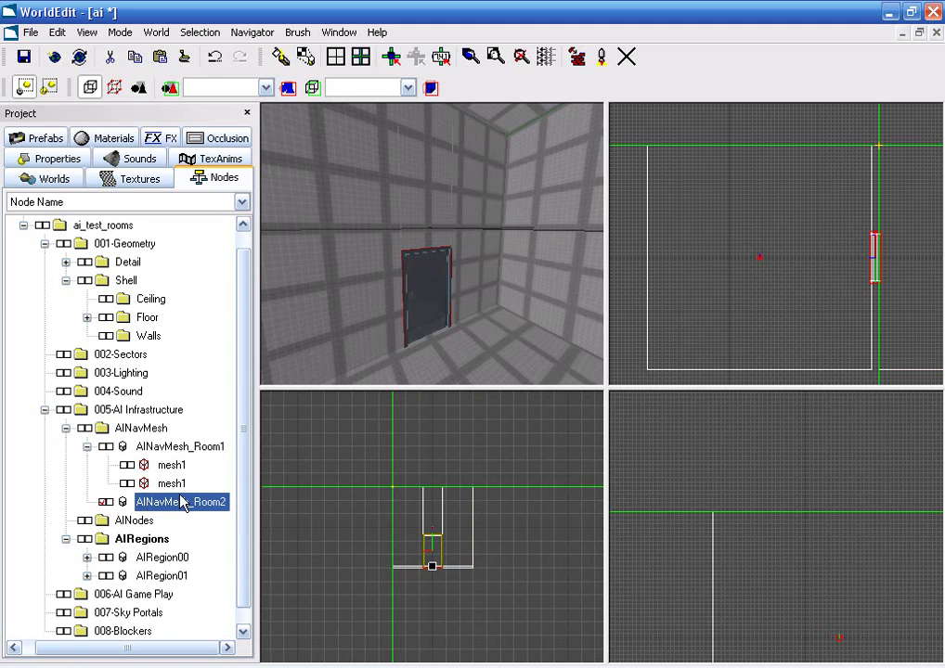
# - Delete the emptied AINavMesh_Room2 object from the AINavMesh container
pyautogui.press('Delete')
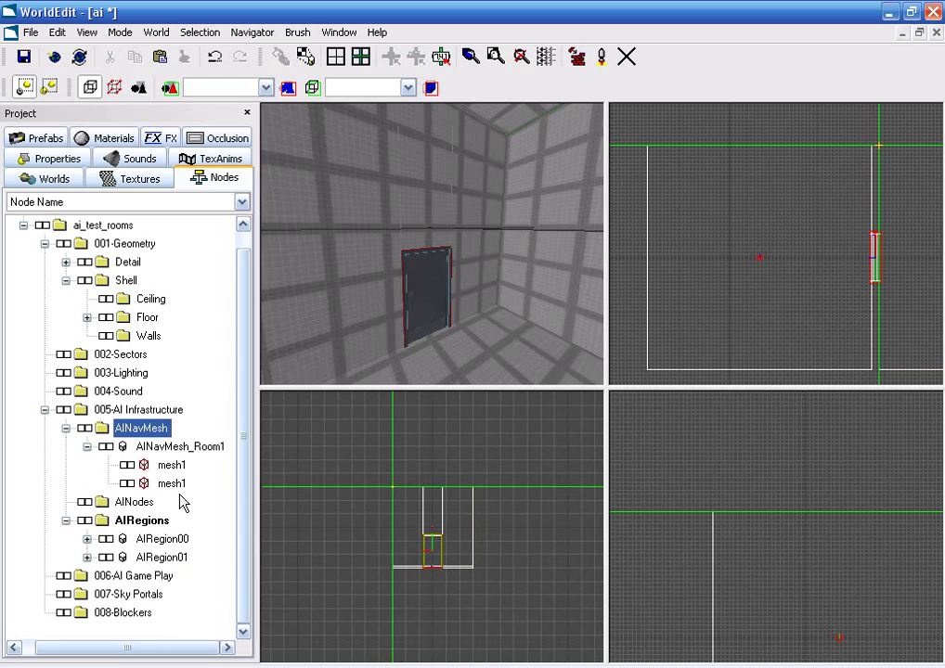
pyautogui.click(152, 451)
pyautogui.click(166, 465)
pyautogui.click(167, 465)
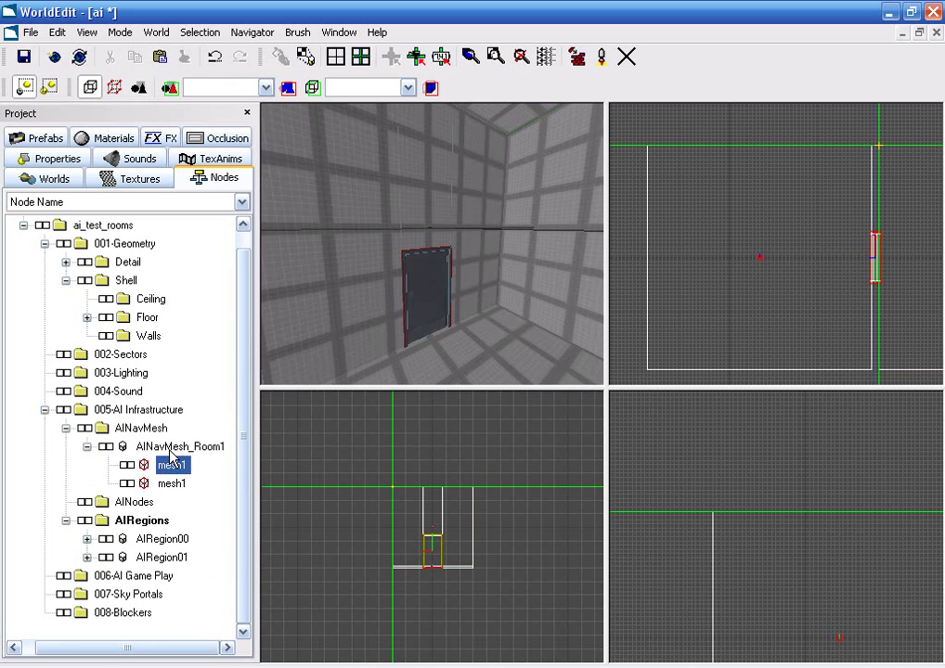
# - Select the region1 brushes of both AI regions, hide them and clear the selection
pyautogui.click(435, 275)
pyautogui.moveTo(431, 232); pyautogui.dragTo(432, 297, button='middle')
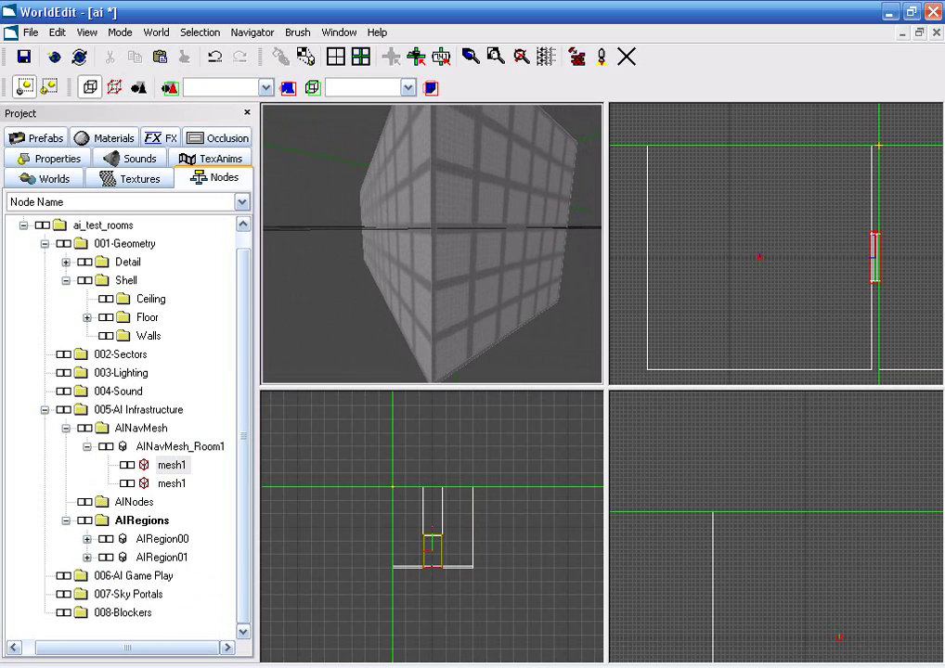
pyautogui.moveTo(432, 244)
pyautogui.mouseDown(button='middle')
pyautogui.moveTo(538, 224)
pyautogui.moveTo(432, 244)
pyautogui.mouseUp(button='middle')
pyautogui.click(455, 257)
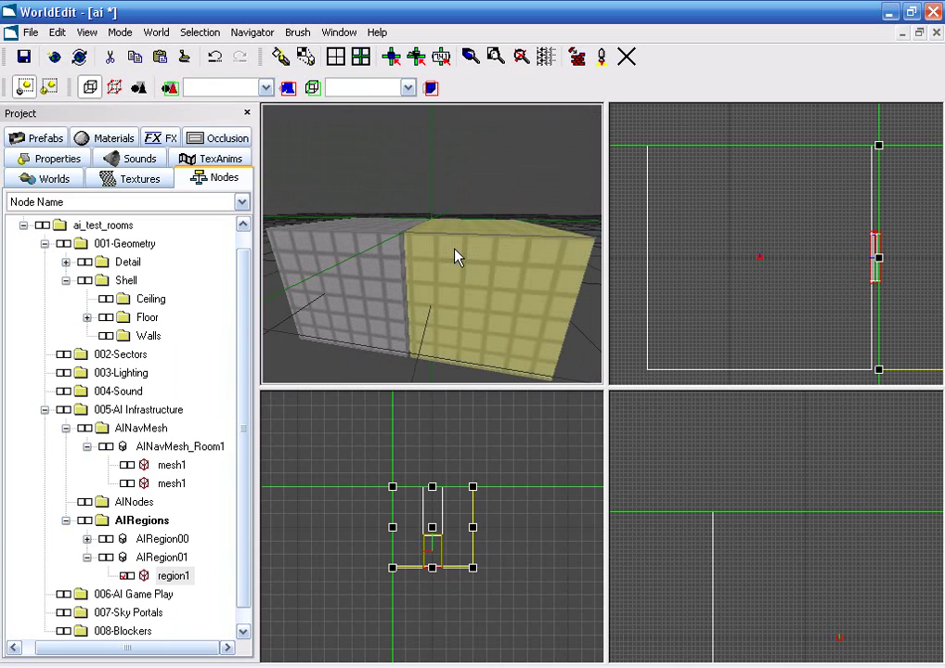
pyautogui.keyDown('ctrl'); pyautogui.click(379, 257); pyautogui.keyUp('ctrl')
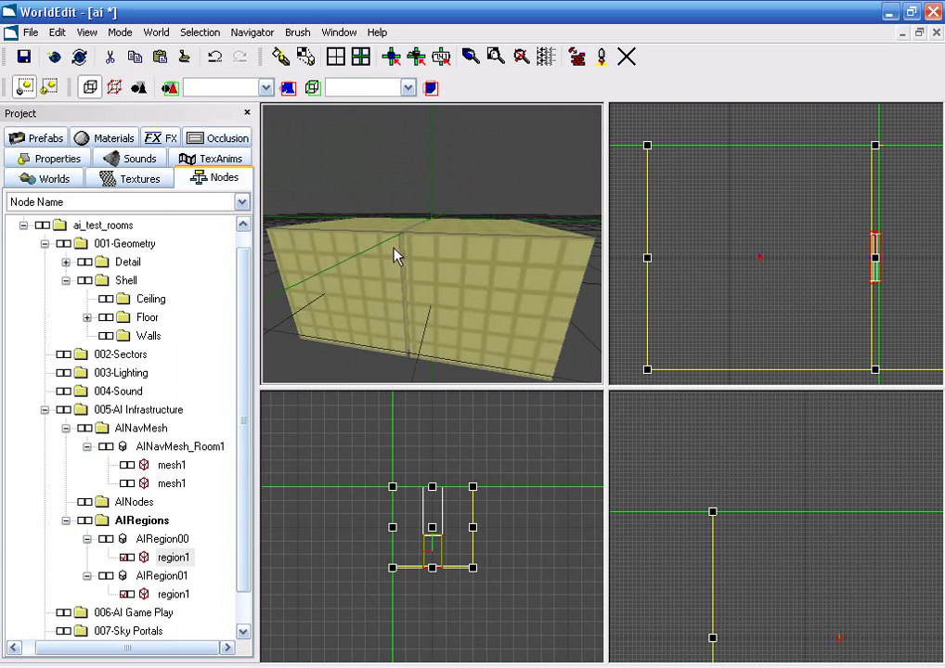
pyautogui.click(201, 32)
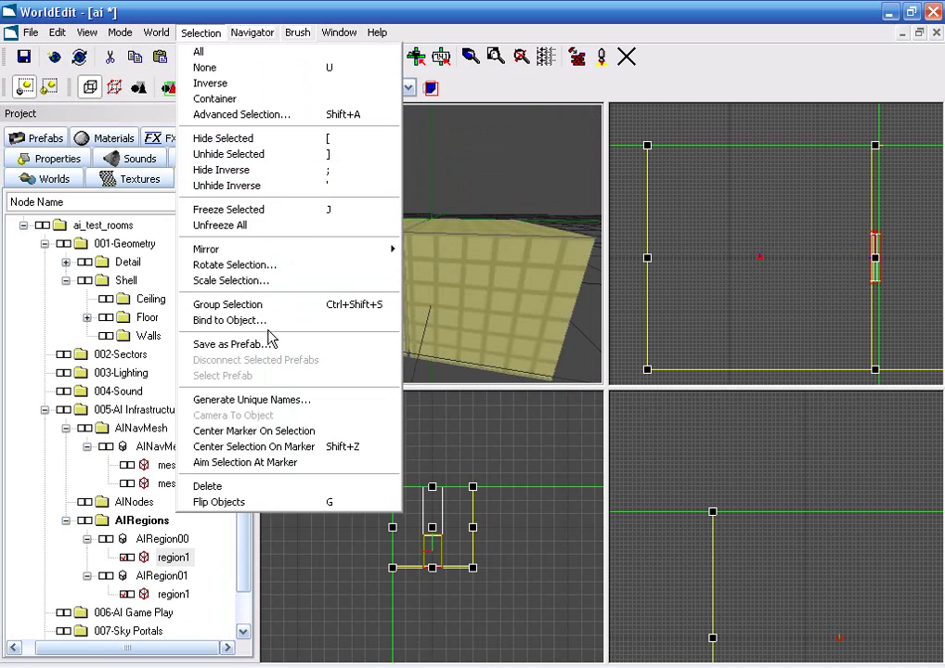
pyautogui.click(276, 138)
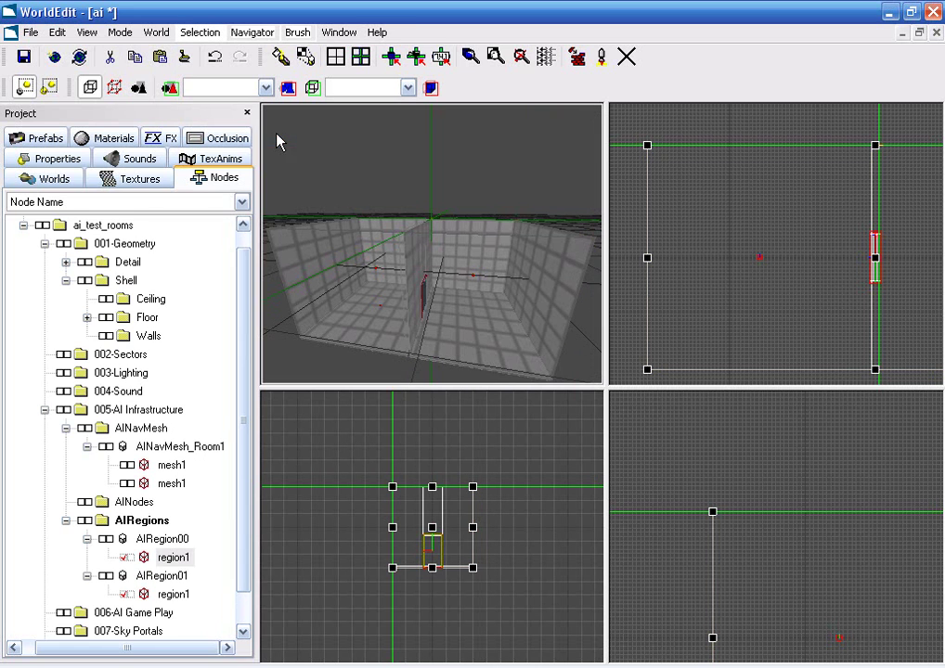
pyautogui.click(406, 203)
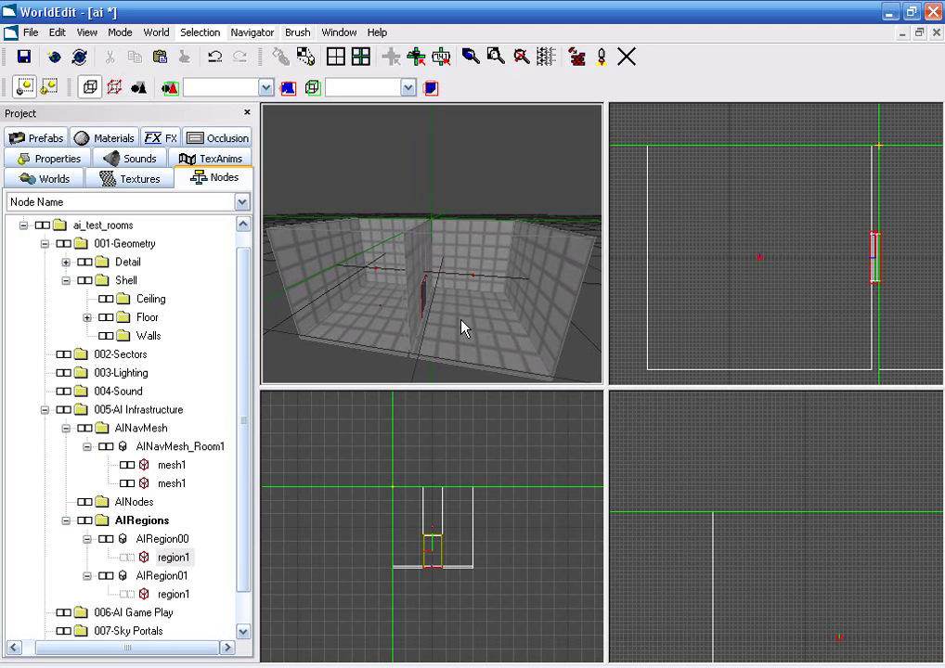
# - Place the marker inside the first room near the corner farthest from the door wall and add a CAI object there
pyautogui.moveTo(461, 320); pyautogui.dragTo(325, 289, button='middle')
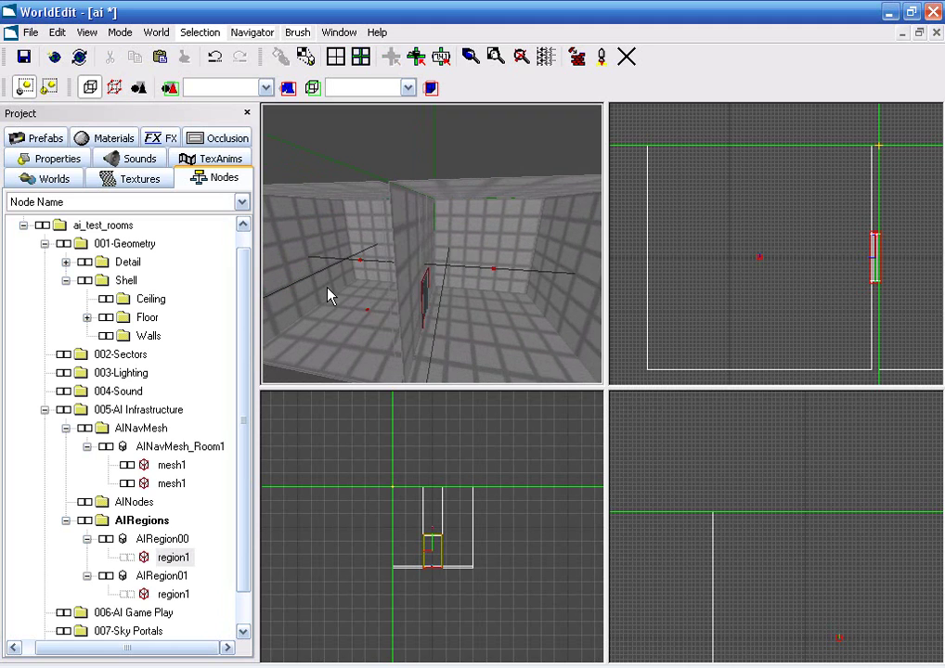
pyautogui.moveTo(382, 353); pyautogui.dragTo(361, 262, button='middle')
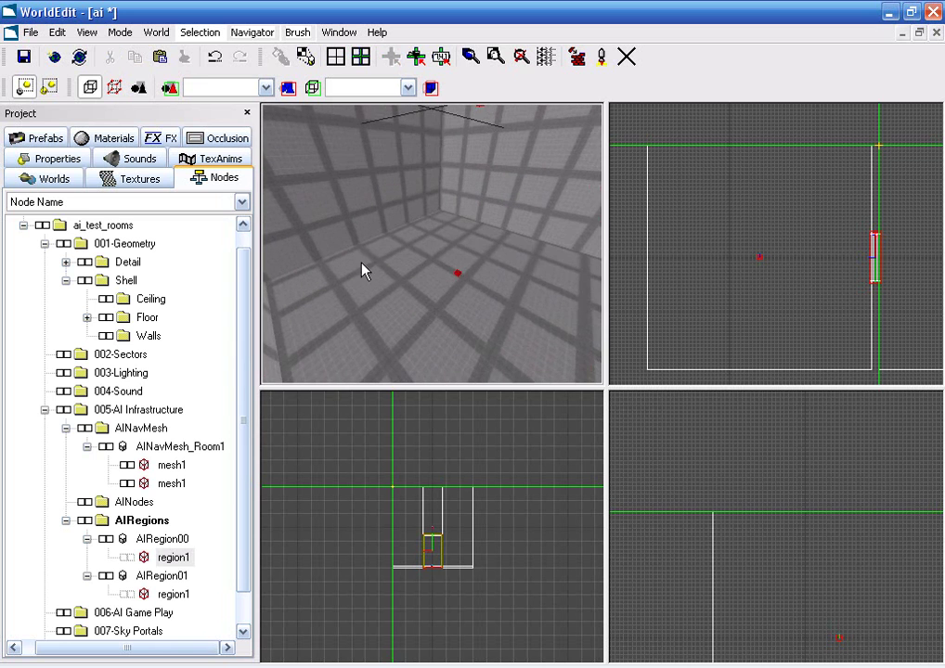
pyautogui.click(399, 173)
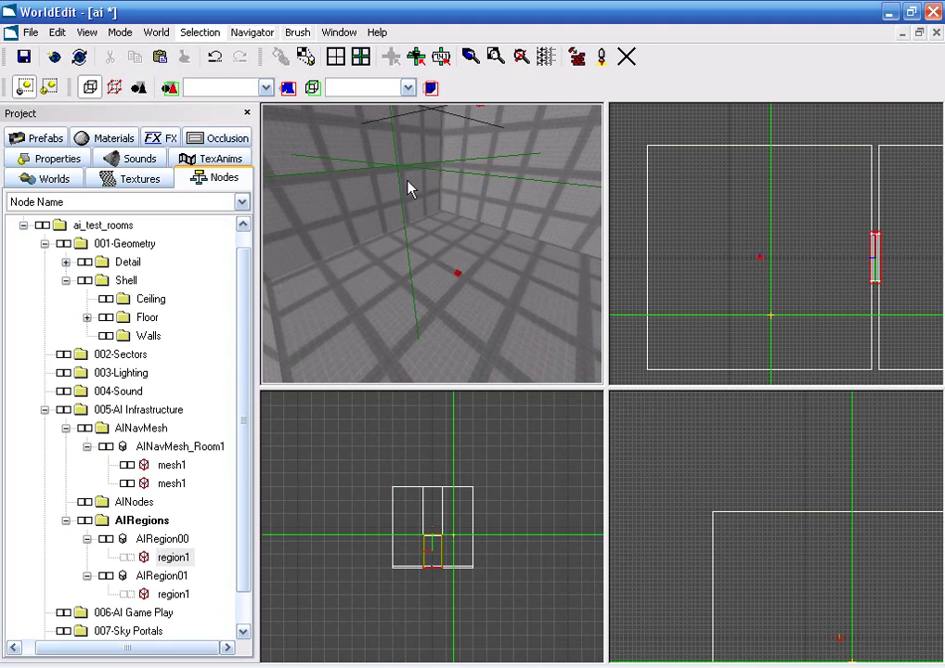
pyautogui.rightClick(395, 183)
pyautogui.click(691, 201)
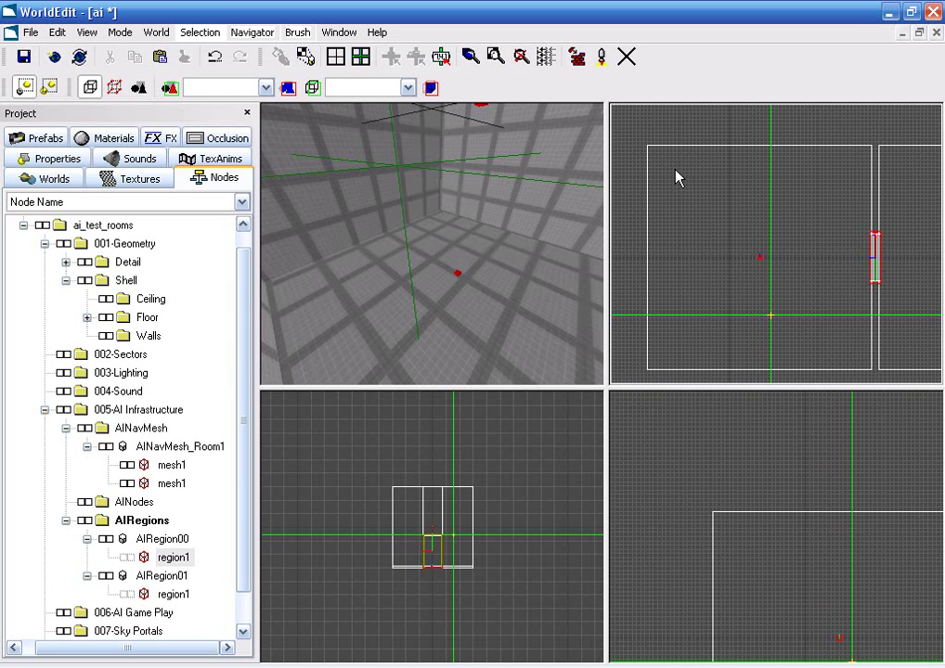
pyautogui.click(674, 170)
pyautogui.rightClick(676, 171)
pyautogui.moveTo(696, 183)
pyautogui.click(733, 179)
pyautogui.scroll(-3, 510, 292)
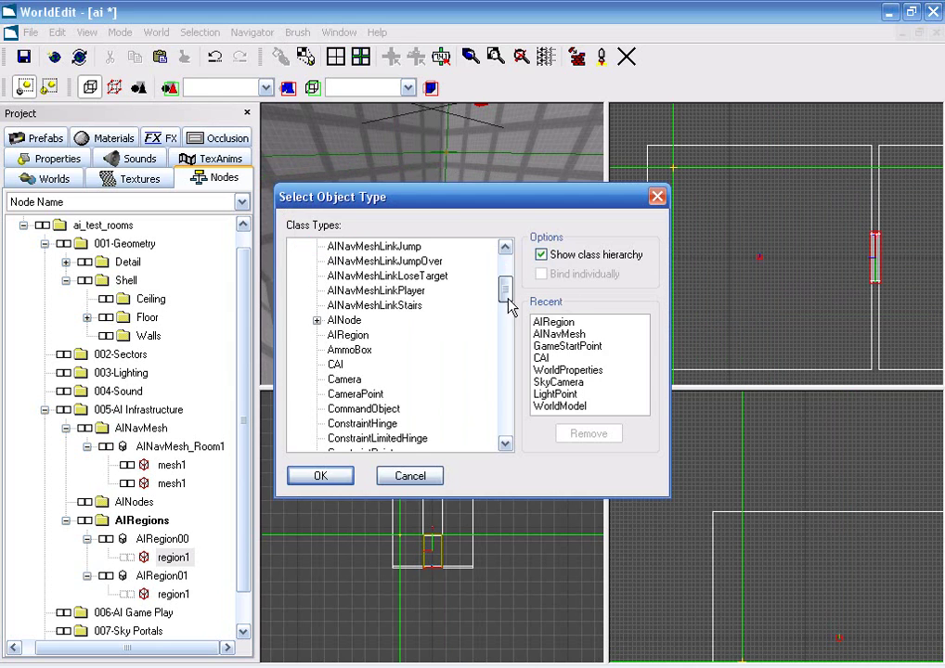
pyautogui.click(340, 367)
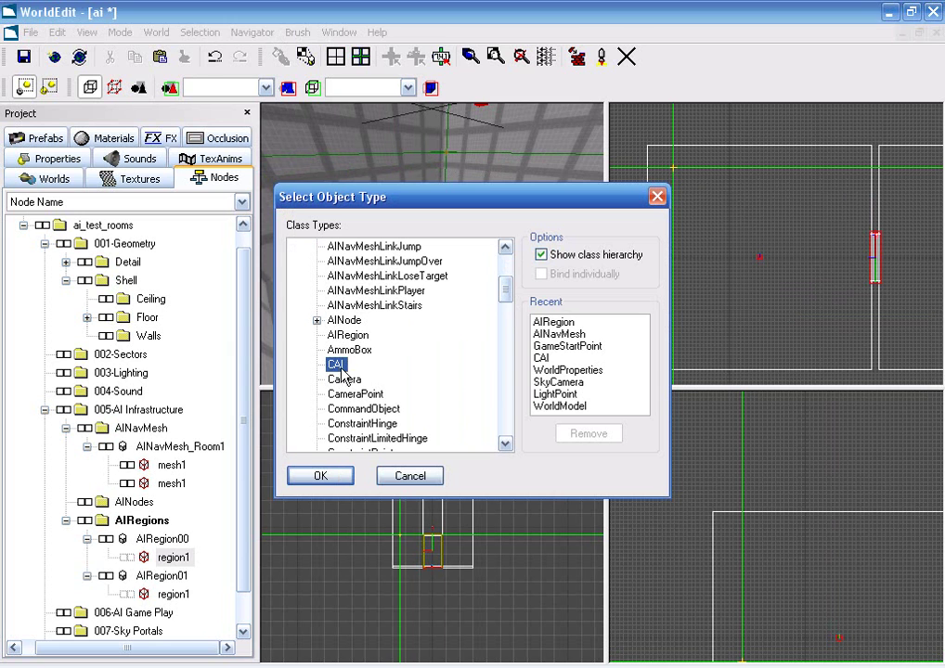
pyautogui.click(320, 476)
# - Set the CAI object's ModelTemplate to ATCSecurity and its GoalSet to Patrol
pyautogui.click(58, 159)
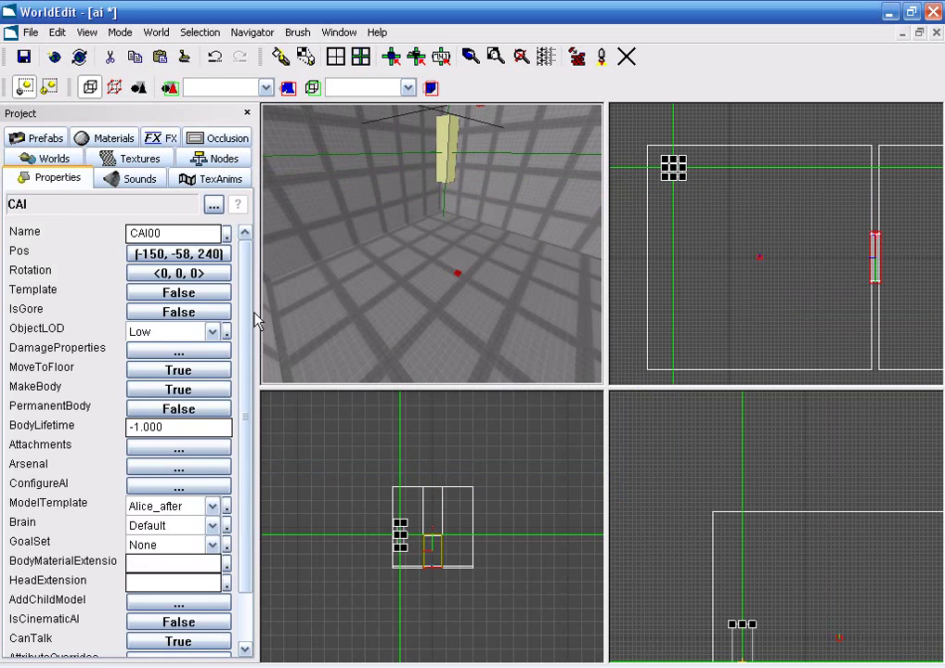
pyautogui.scroll(-1, 247, 374)
pyautogui.click(212, 448)
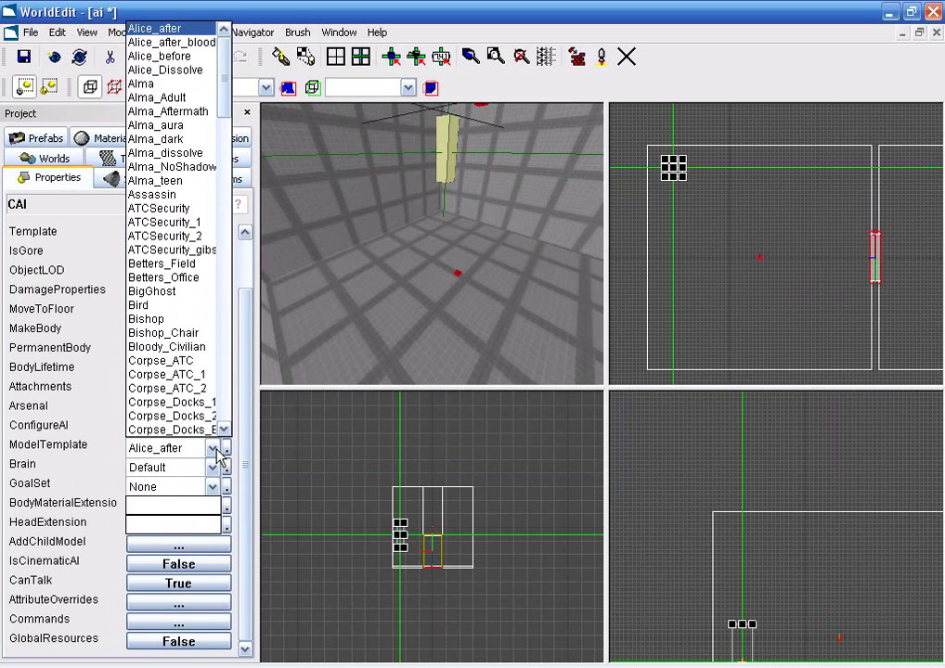
pyautogui.scroll(-2, 225, 112)
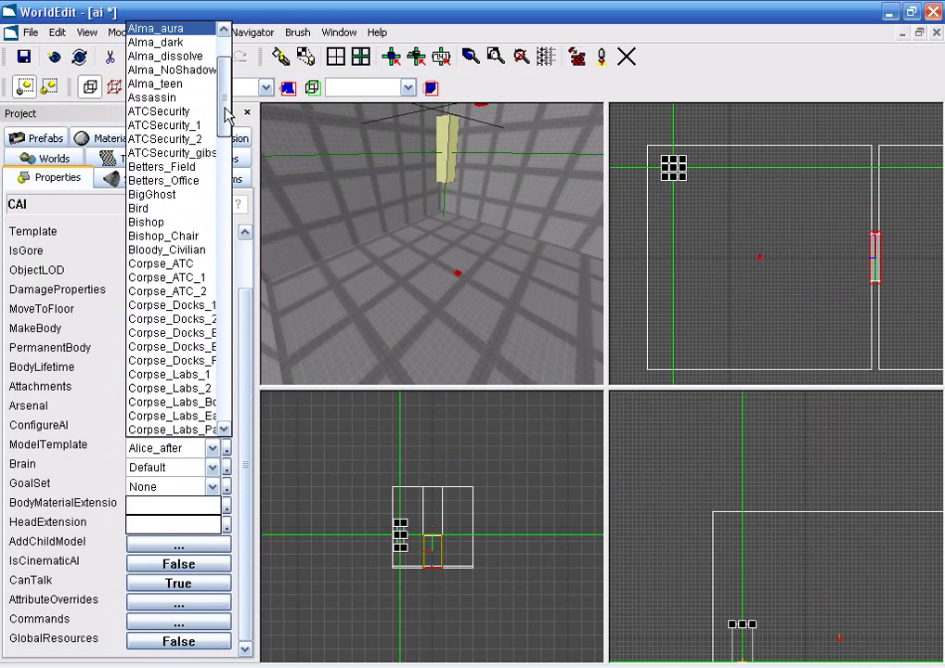
pyautogui.scroll(1, 227, 111)
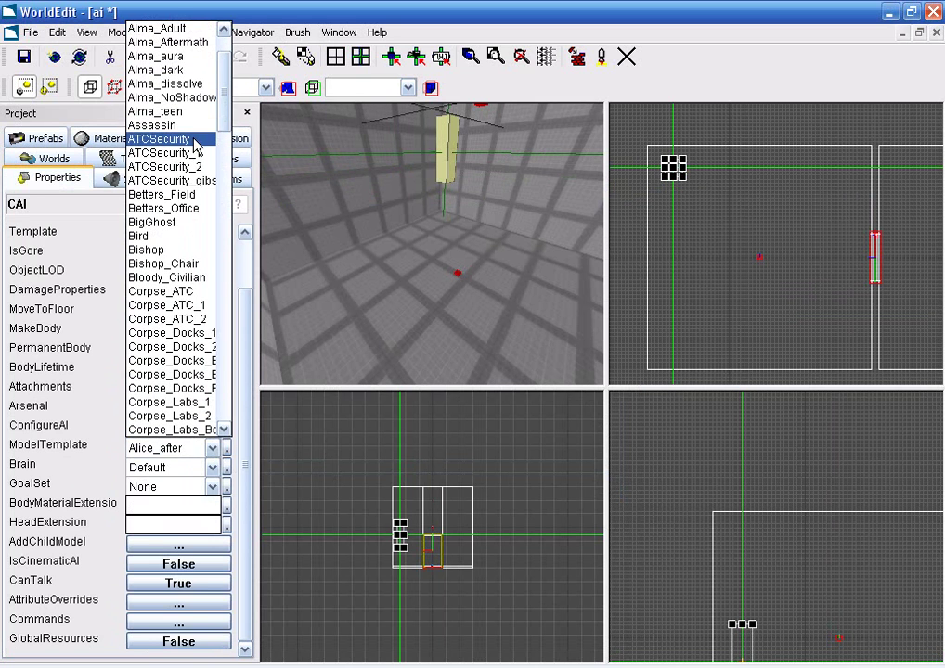
pyautogui.click(196, 139)
pyautogui.click(211, 488)
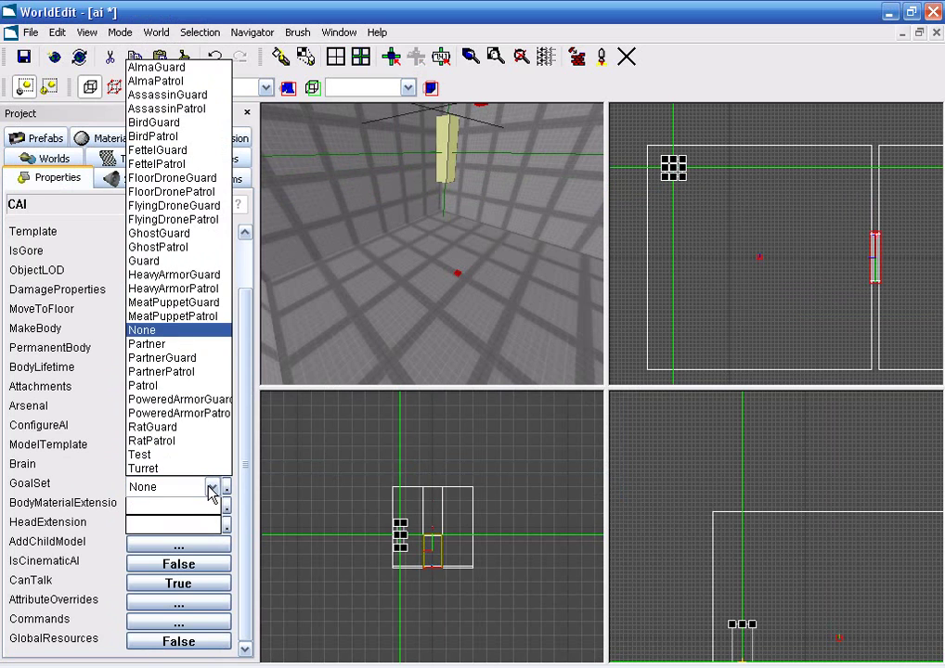
pyautogui.click(208, 386)
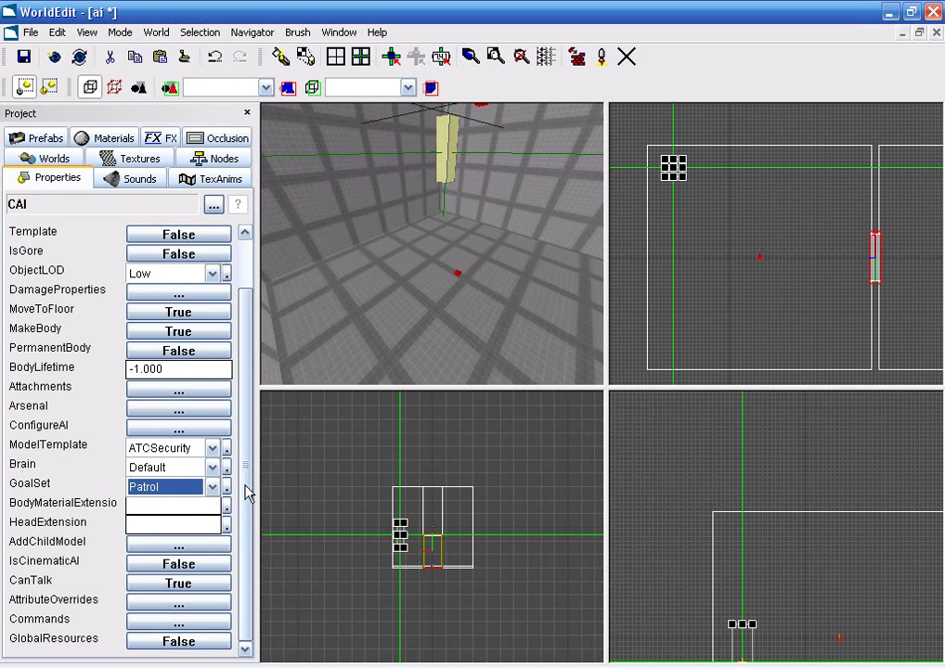
# - Review the InitialNode and BehaviorNode descriptions in the CAI object's ConfigureAI settings without changing anything
pyautogui.click(170, 433)
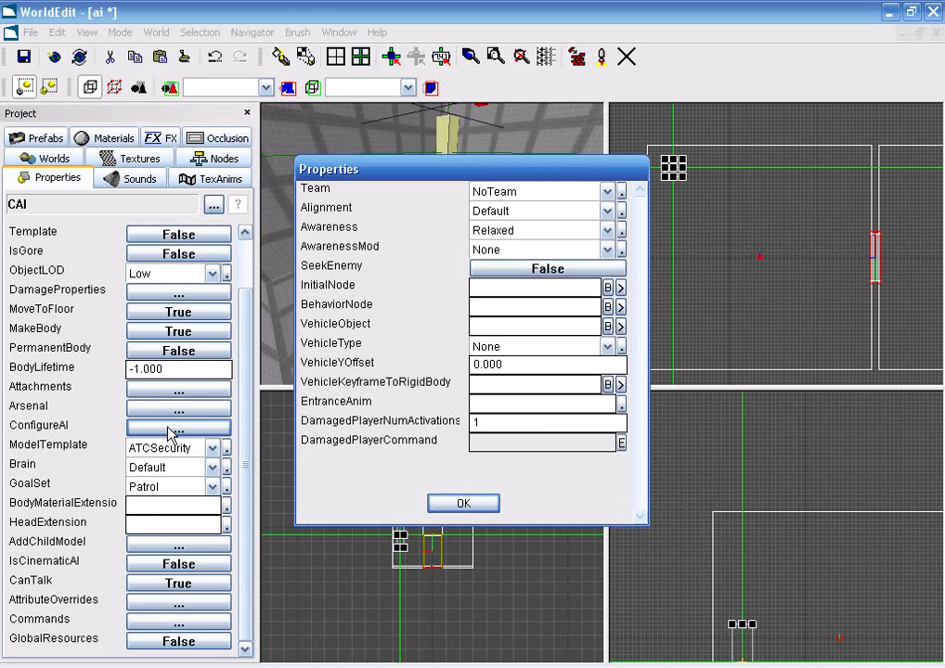
pyautogui.moveTo(350, 293)
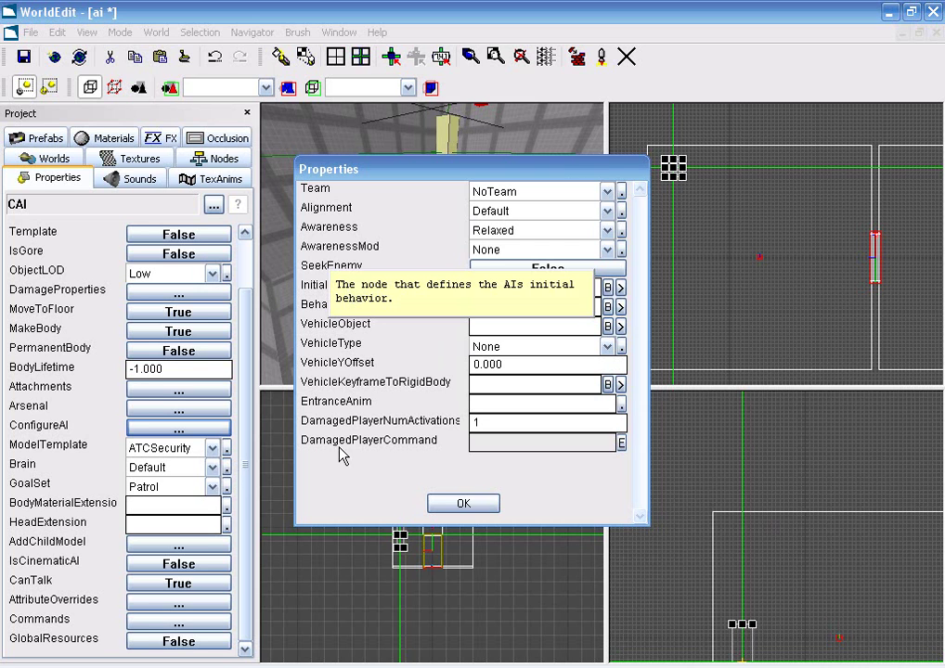
pyautogui.click(344, 526)
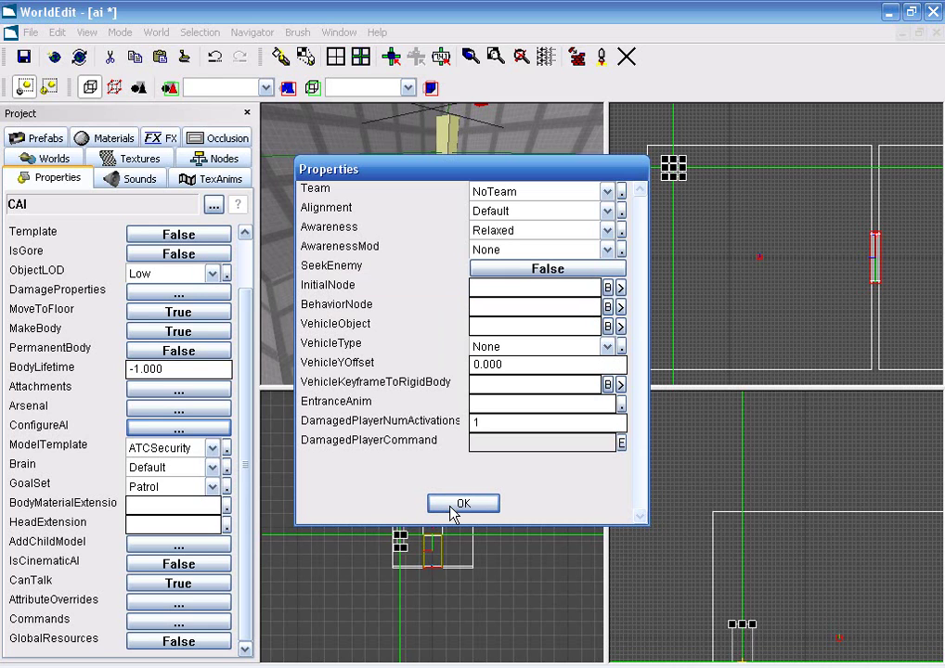
pyautogui.click(369, 306)
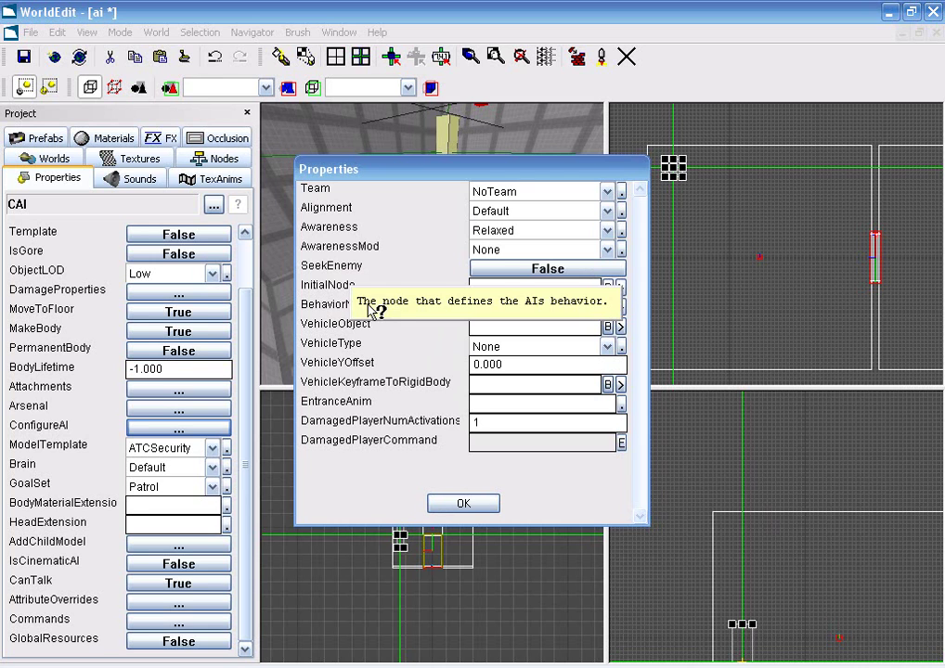
pyautogui.click(352, 497)
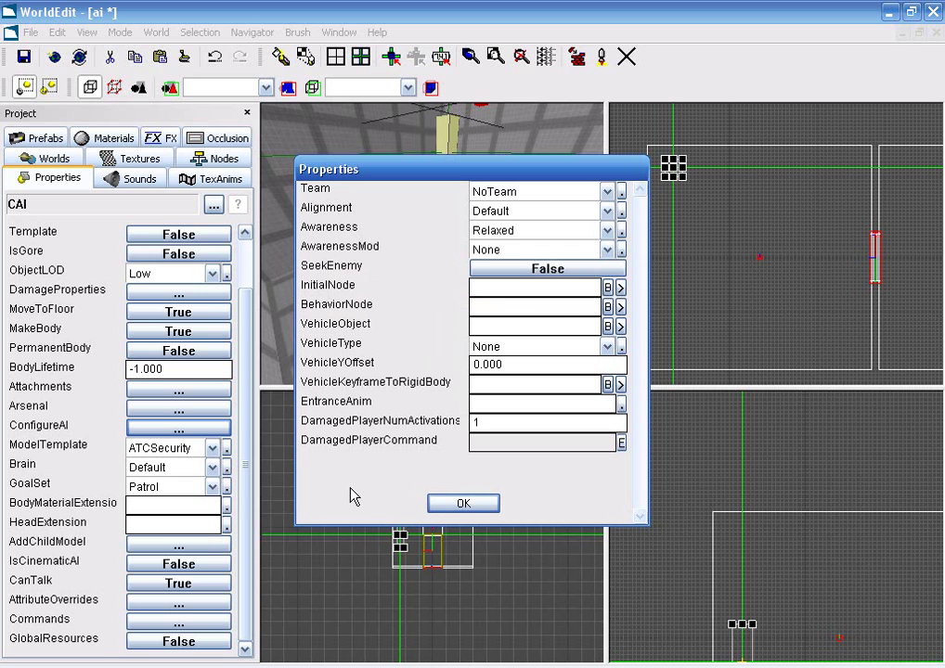
pyautogui.click(459, 503)
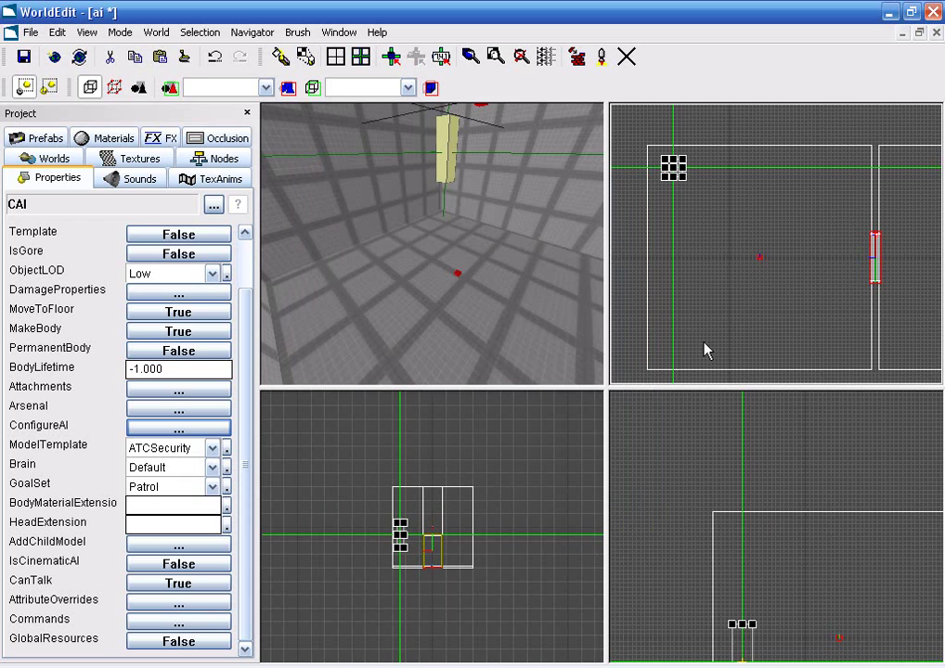
# - Place the marker in the first room's other corner away from the door wall and make AINodes the active container
pyautogui.click(676, 350)
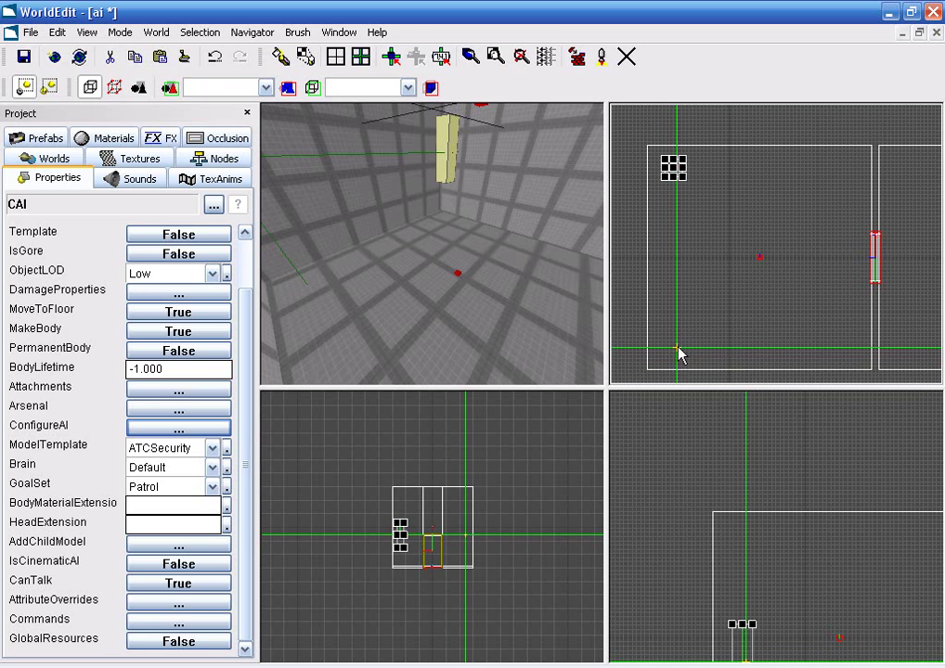
pyautogui.rightClick(679, 354)
pyautogui.press('Escape')
pyautogui.click(195, 161)
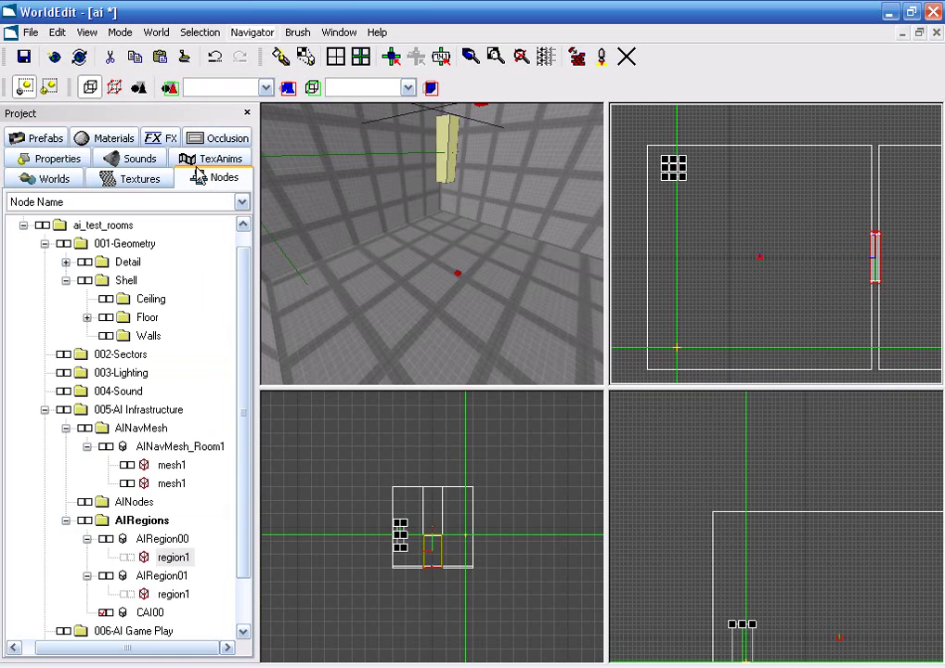
pyautogui.moveTo(239, 306); pyautogui.dragTo(238, 348)
pyautogui.click(75, 464)
pyautogui.click(156, 520)
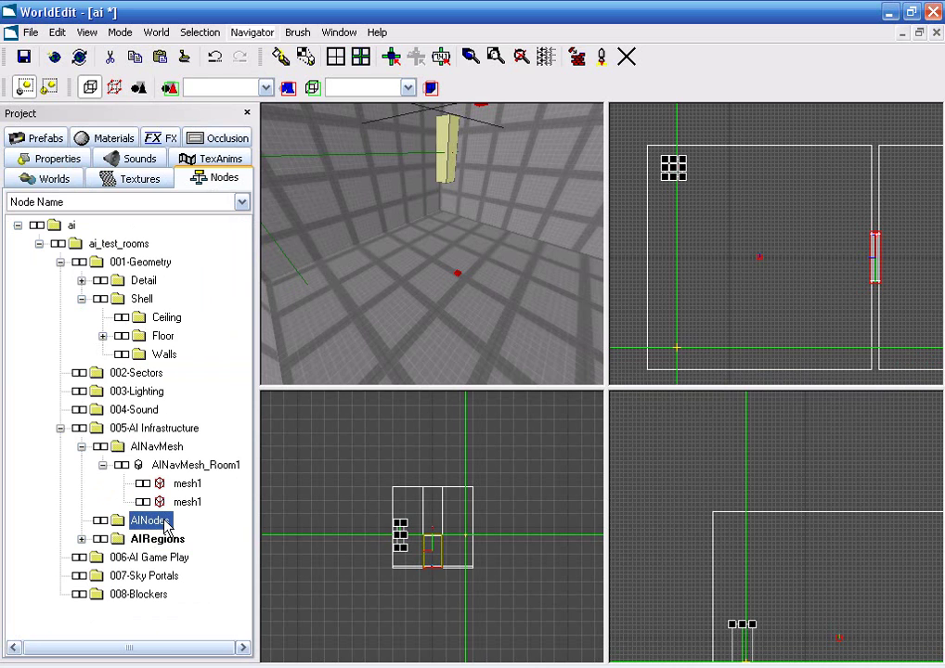
pyautogui.doubleClick(164, 525)
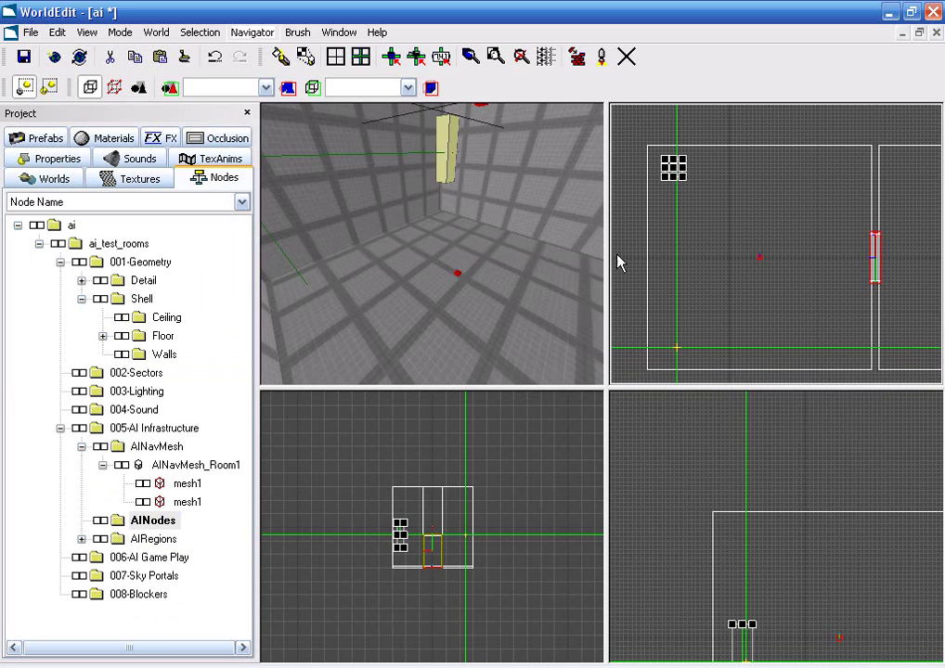
# - Add an AINodePatrol object at the marker, at about (-140, -58, -240)
pyautogui.rightClick(675, 353)
pyautogui.moveTo(705, 362)
pyautogui.click(784, 362)
pyautogui.moveTo(506, 253); pyautogui.dragTo(505, 295)
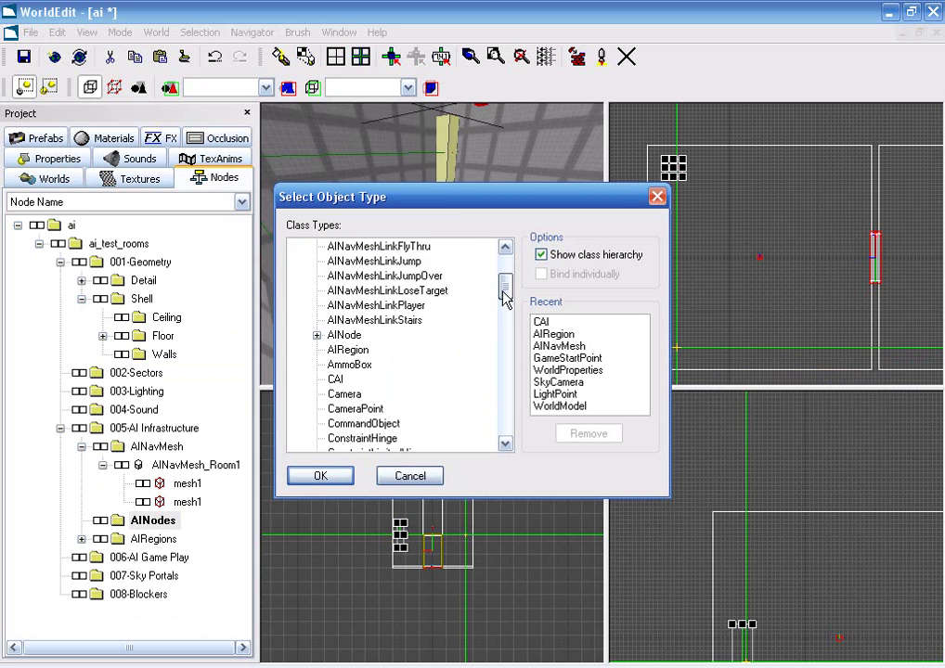
pyautogui.click(318, 338)
pyautogui.doubleClick(366, 411)
pyautogui.click(320, 475)
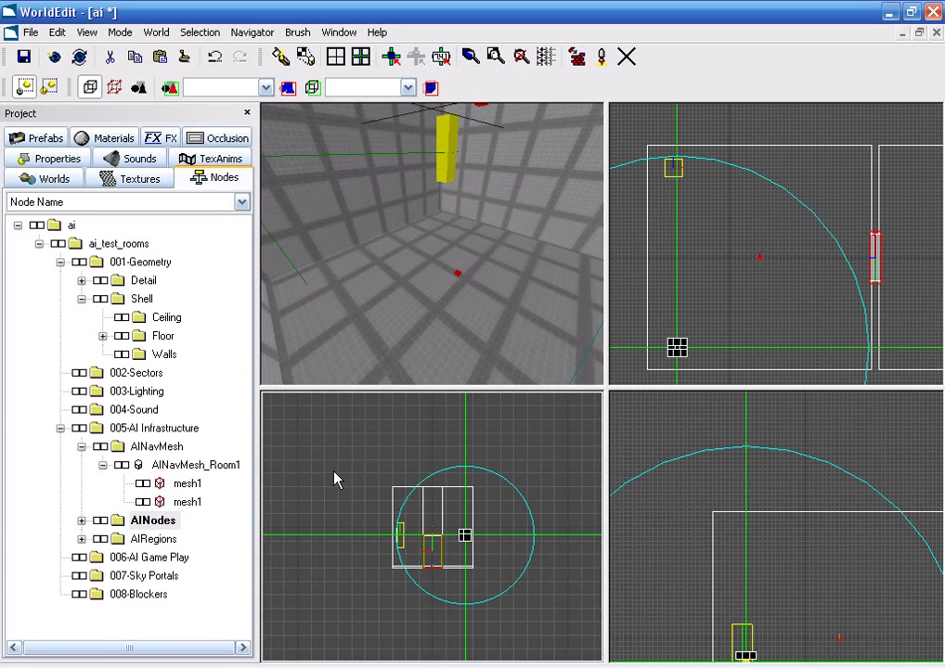
# - Set the first patrol node's Next property to AINodePatrol01, basing it on a copy of the node's own name
pyautogui.click(52, 159)
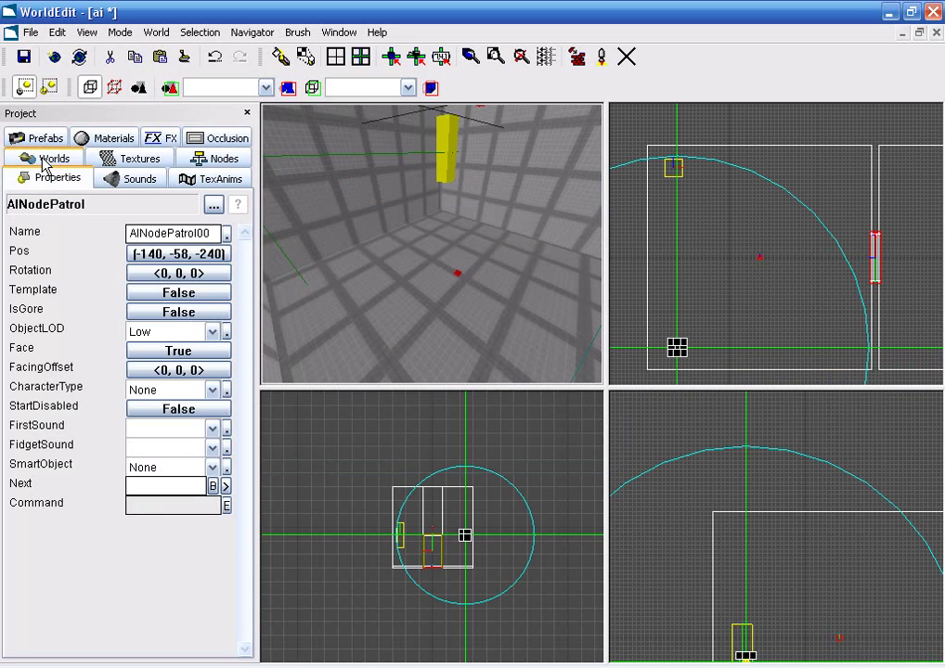
pyautogui.moveTo(212, 234); pyautogui.dragTo(189, 234)
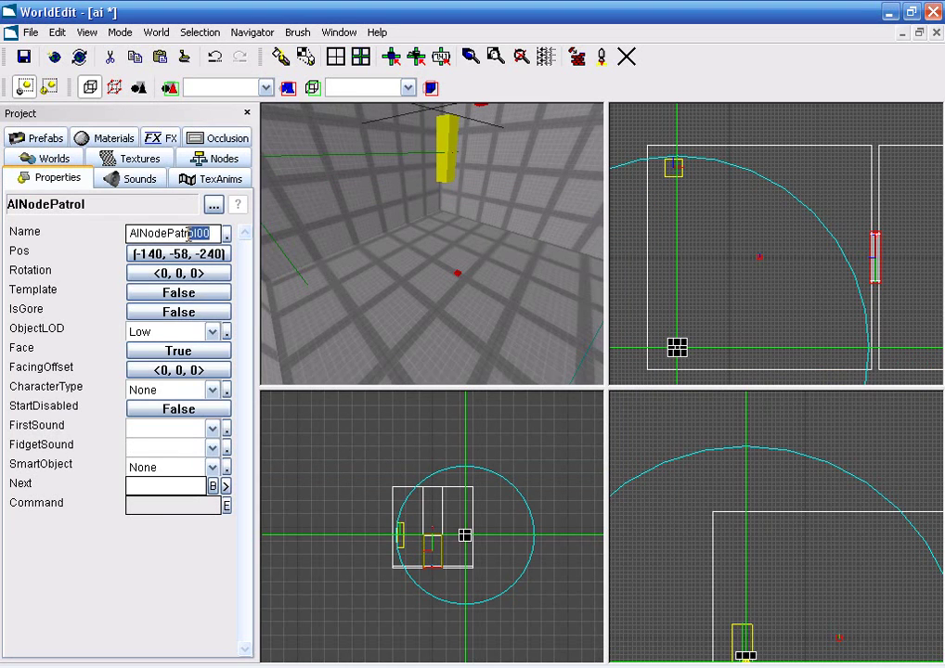
pyautogui.click(157, 234)
pyautogui.moveTo(211, 233); pyautogui.dragTo(122, 233)
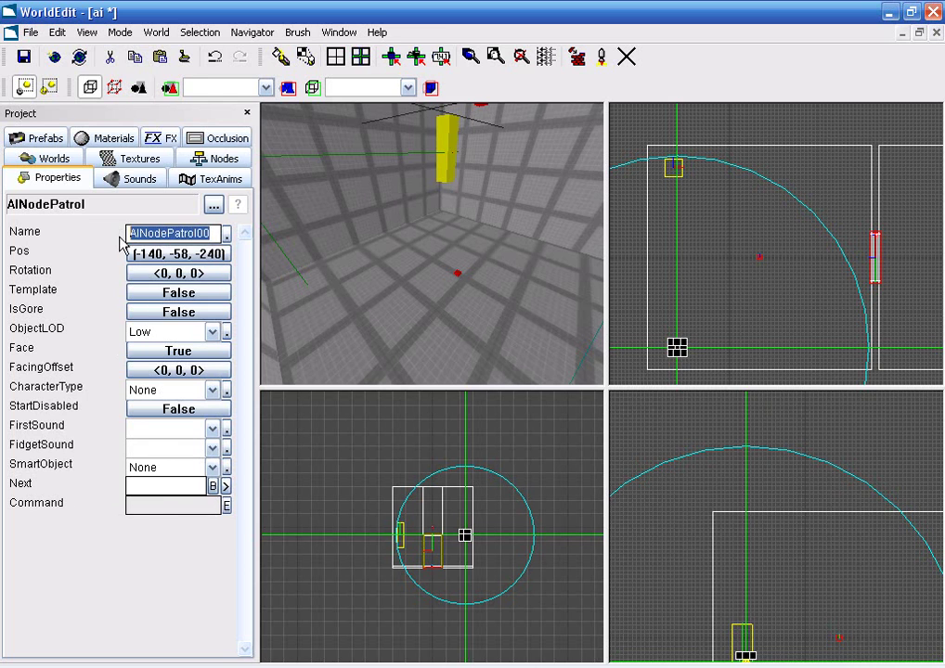
pyautogui.rightClick(143, 236)
pyautogui.click(170, 285)
pyautogui.click(160, 487)
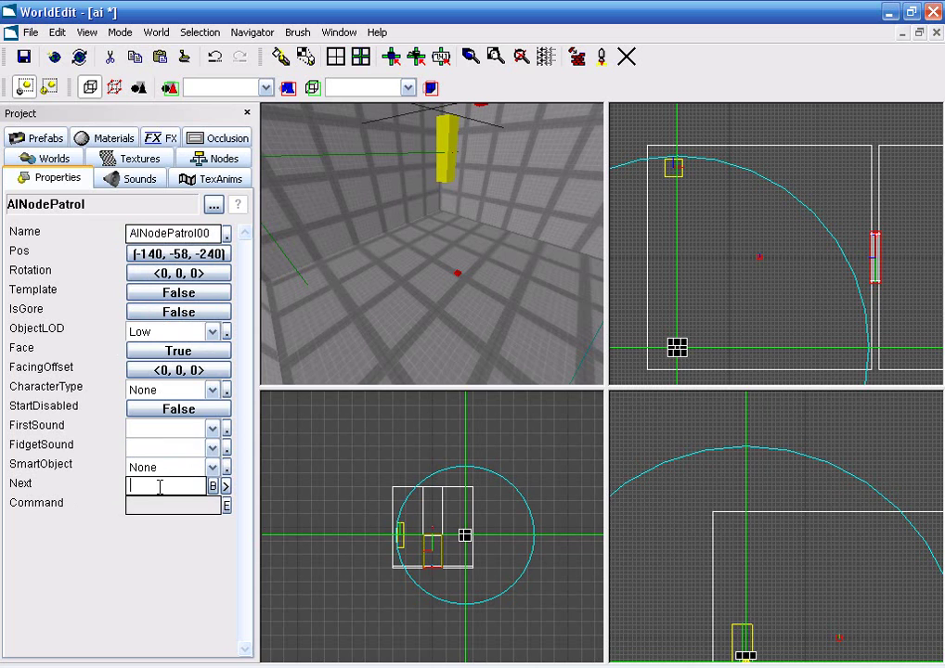
pyautogui.rightClick(160, 488)
pyautogui.click(194, 549)
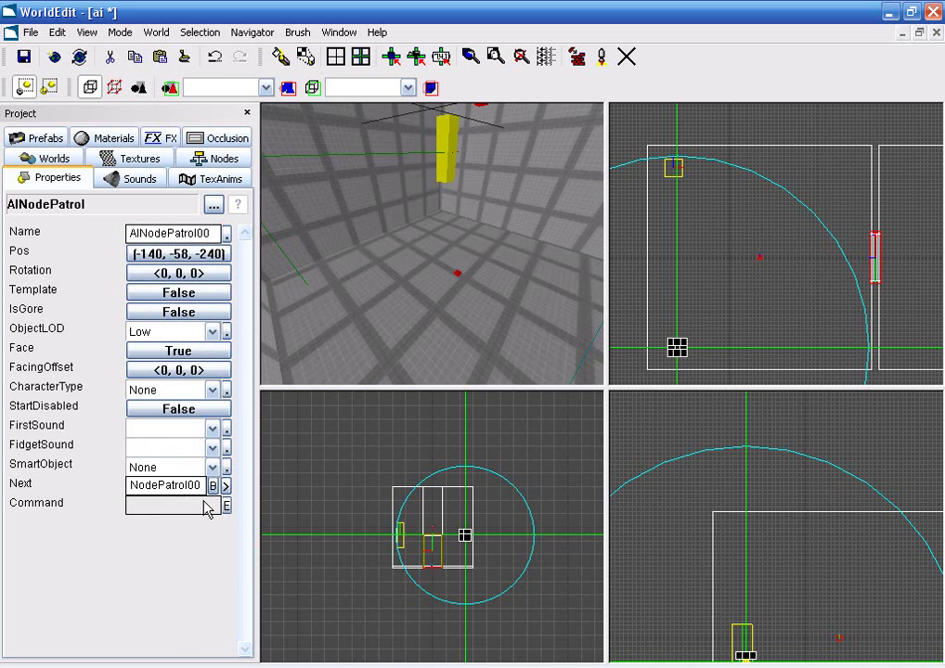
pyautogui.press('BackSpace')
pyautogui.write('1')
pyautogui.click(148, 466)
pyautogui.click(148, 467)
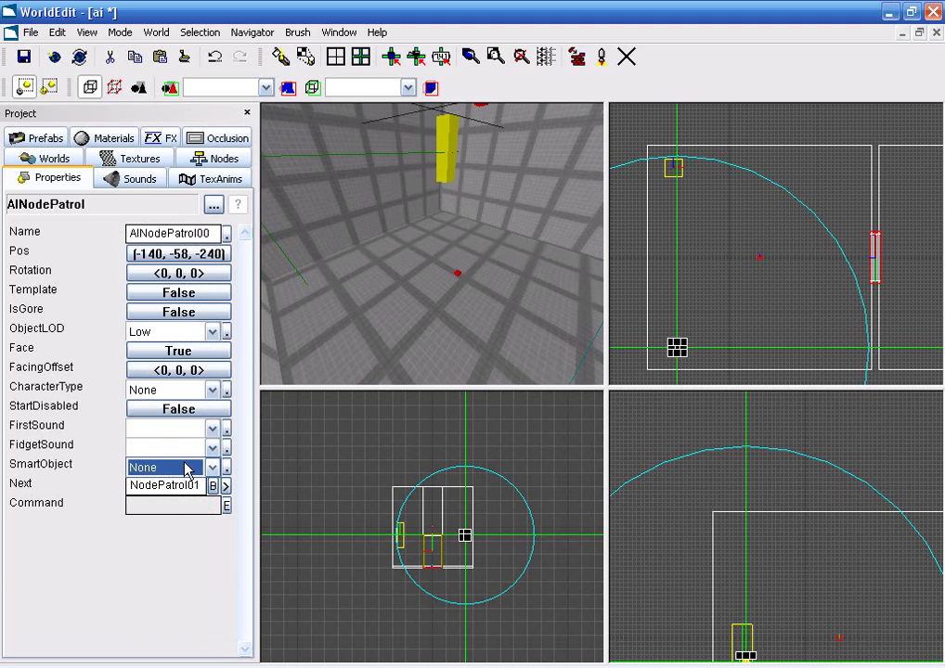
pyautogui.click(210, 430)
pyautogui.click(209, 430)
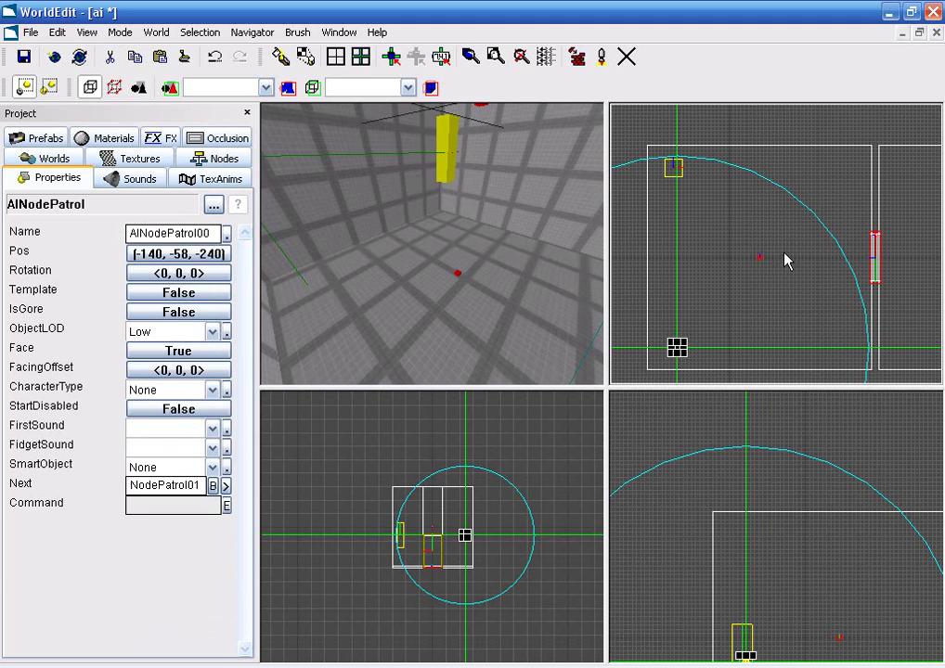
# - Paste a copy of the patrol node by the door wall at about (310, -58, -250) and set its Next to AINodePatrol02
pyautogui.click(844, 351)
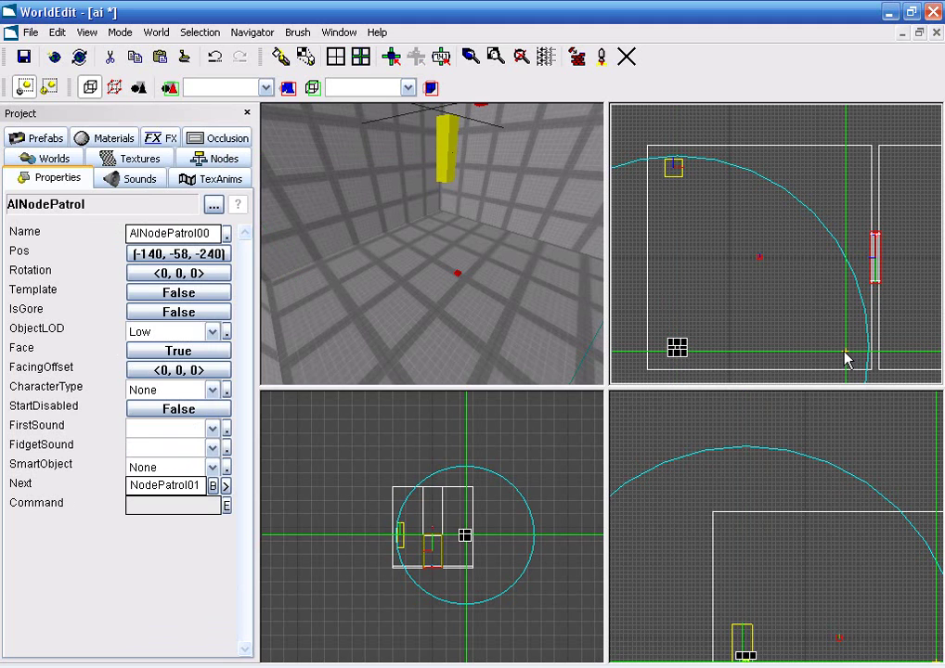
pyautogui.hotkey('ctrl', 'v')
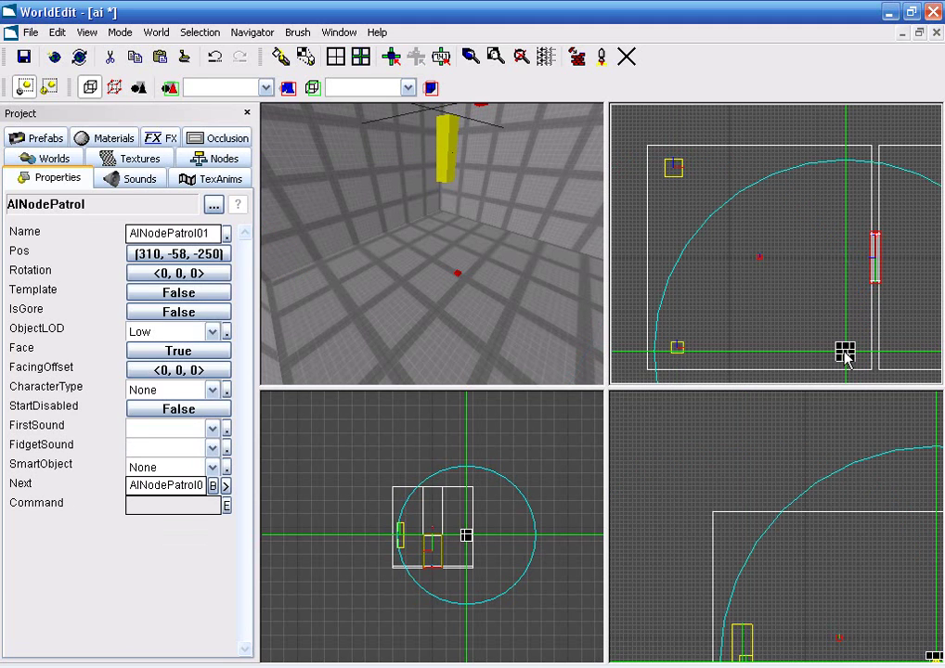
pyautogui.click(200, 485)
pyautogui.write('1')
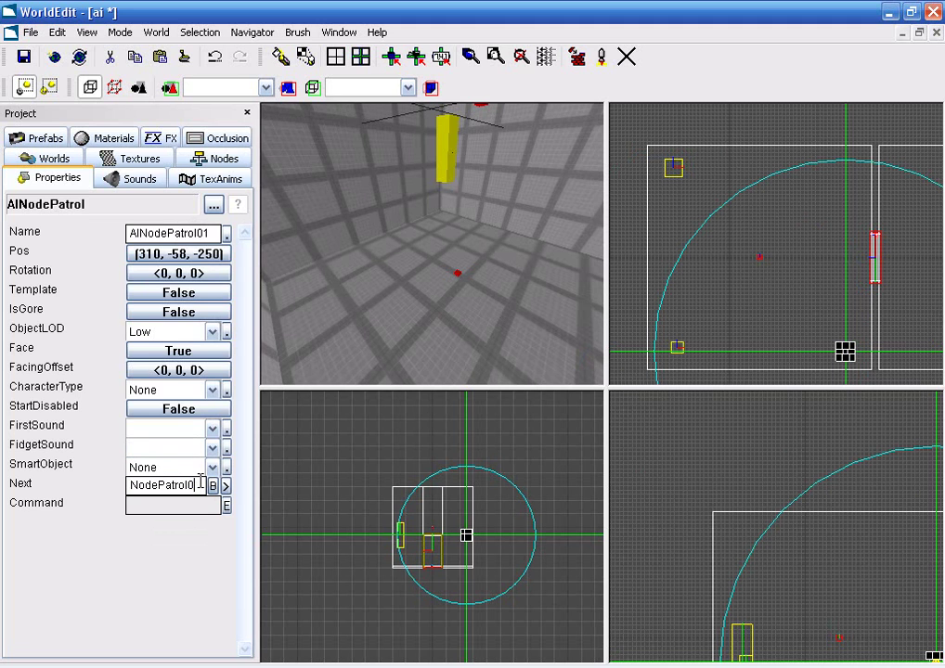
# - Paste another patrol node in the door wall's other corner at about (320, -58, 250) and set its Next to AINodePatrol03
pyautogui.click(848, 155)
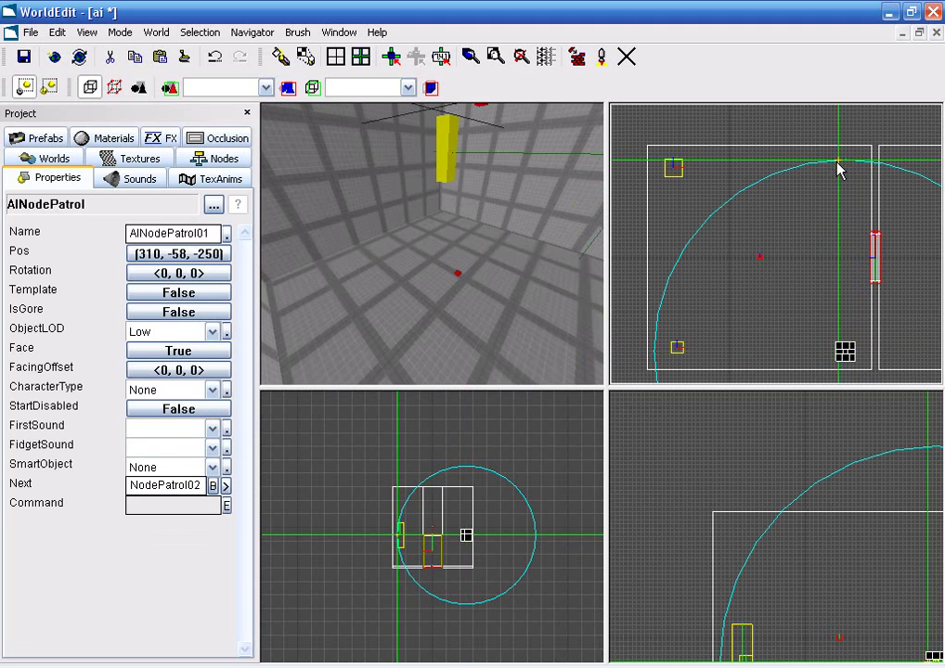
pyautogui.click(850, 163)
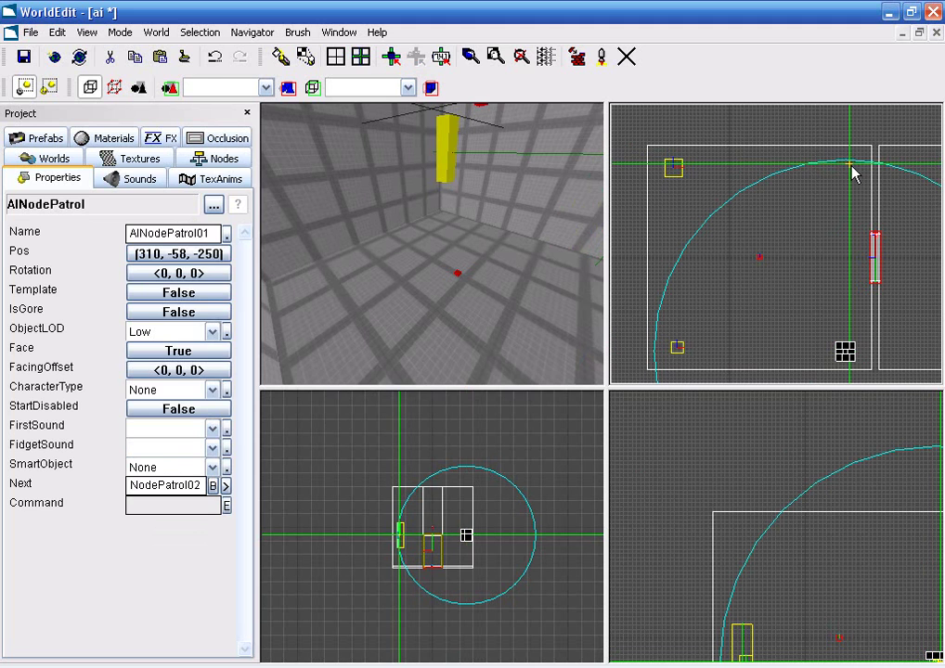
pyautogui.hotkey('ctrl', 'v')
pyautogui.moveTo(204, 484); pyautogui.dragTo(196, 484)
pyautogui.write('3')
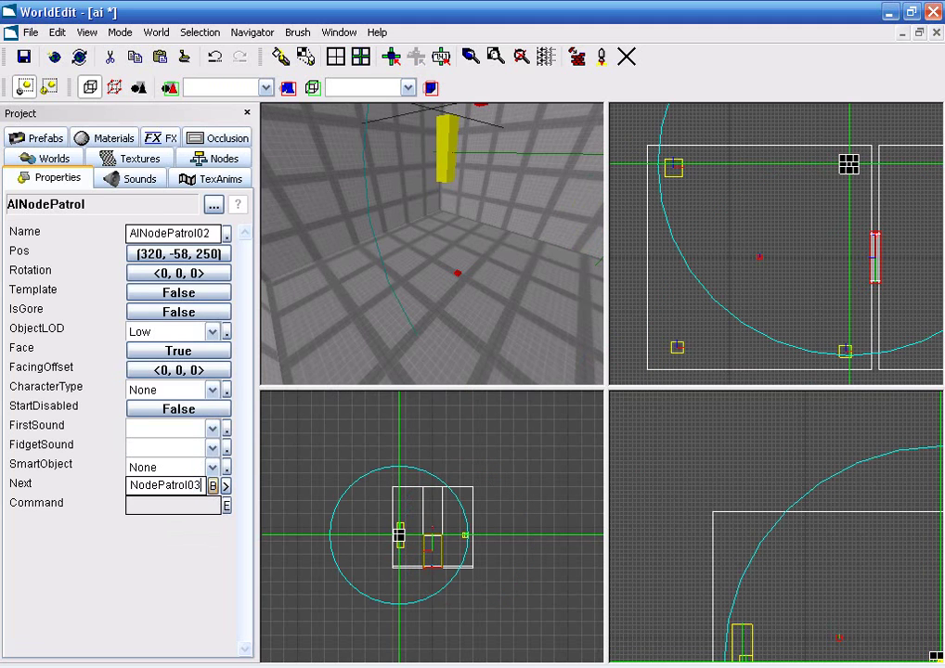
# - Paste a fourth patrol node near the room's centre at about (80, -58, -30) and set its Next to AINodePatrol00
pyautogui.click(759, 268)
pyautogui.rightClick(759, 269)
pyautogui.moveTo(781, 277)
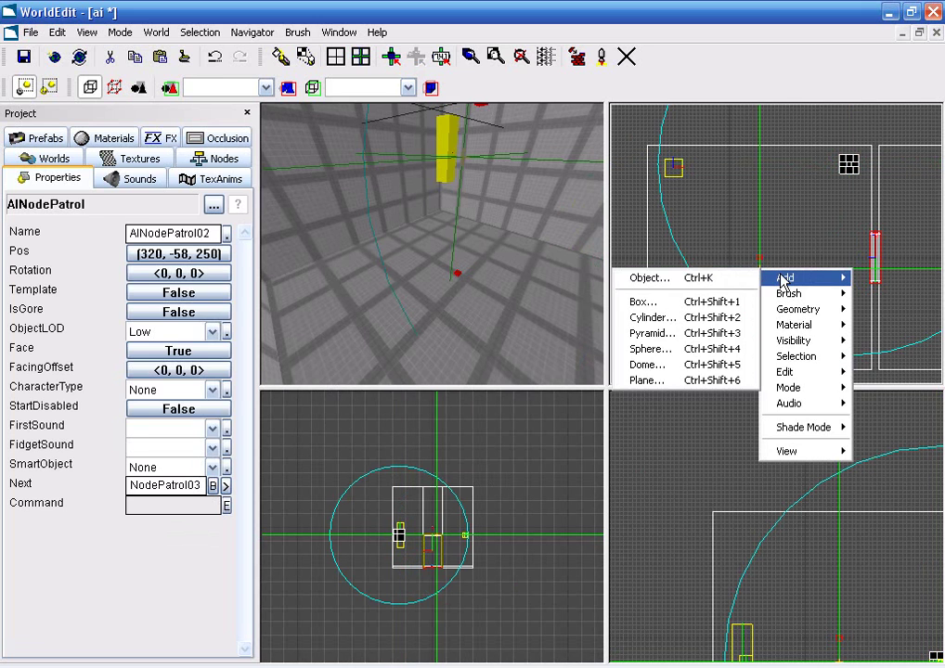
pyautogui.click(681, 276)
pyautogui.click(429, 475)
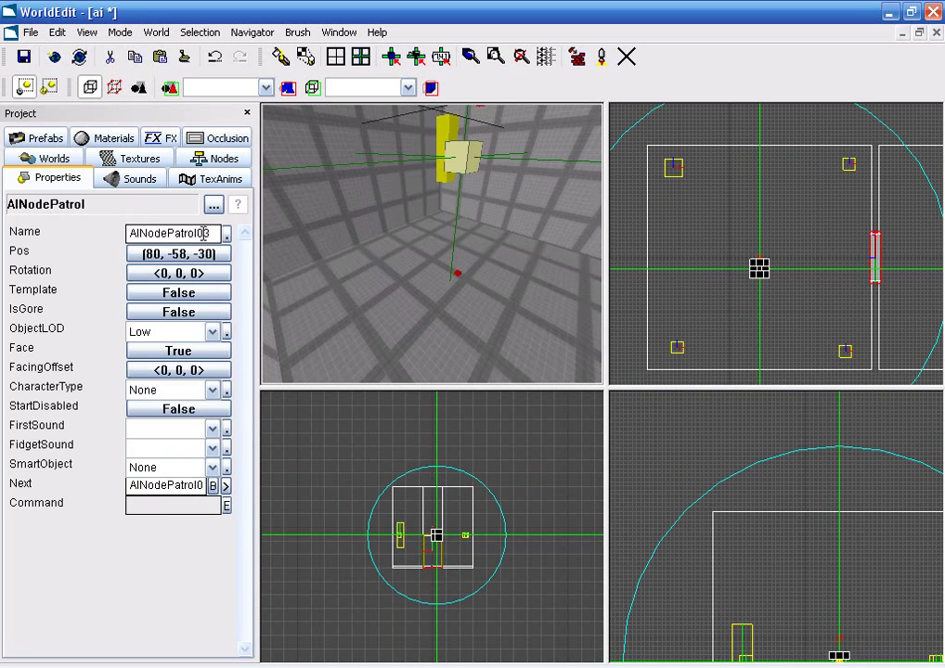
pyautogui.click(192, 485)
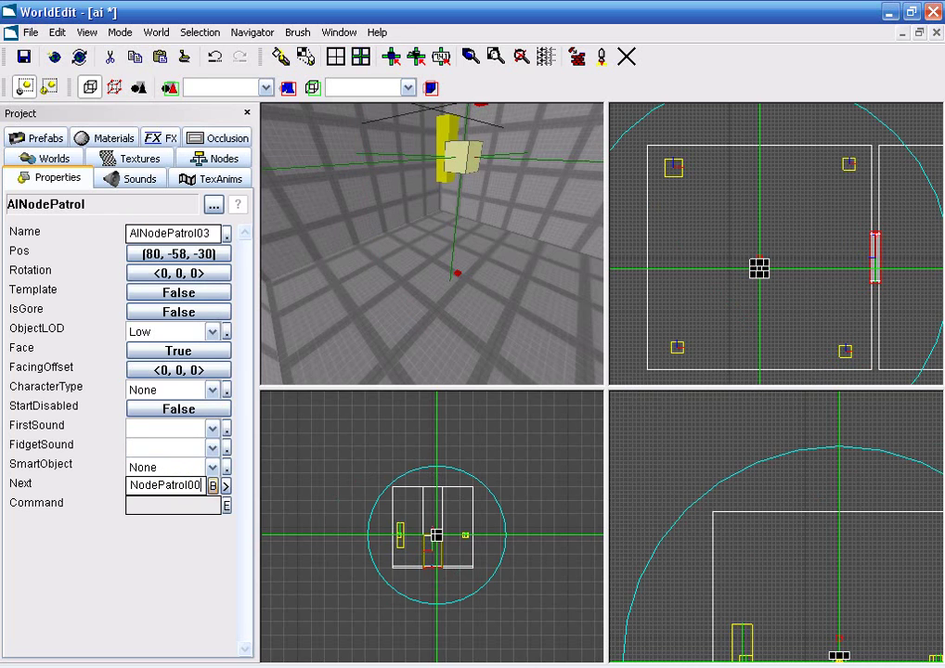
pyautogui.write('0')
pyautogui.press('Return')
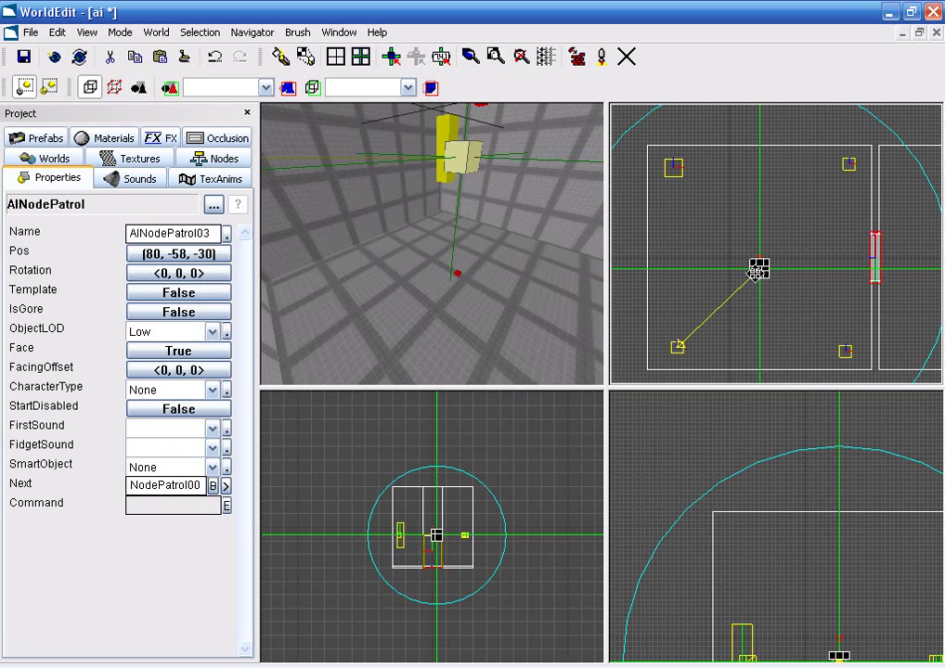
# - Examine the Next links of the four existing patrol nodes by selecting them in object mode
pyautogui.click(678, 357)
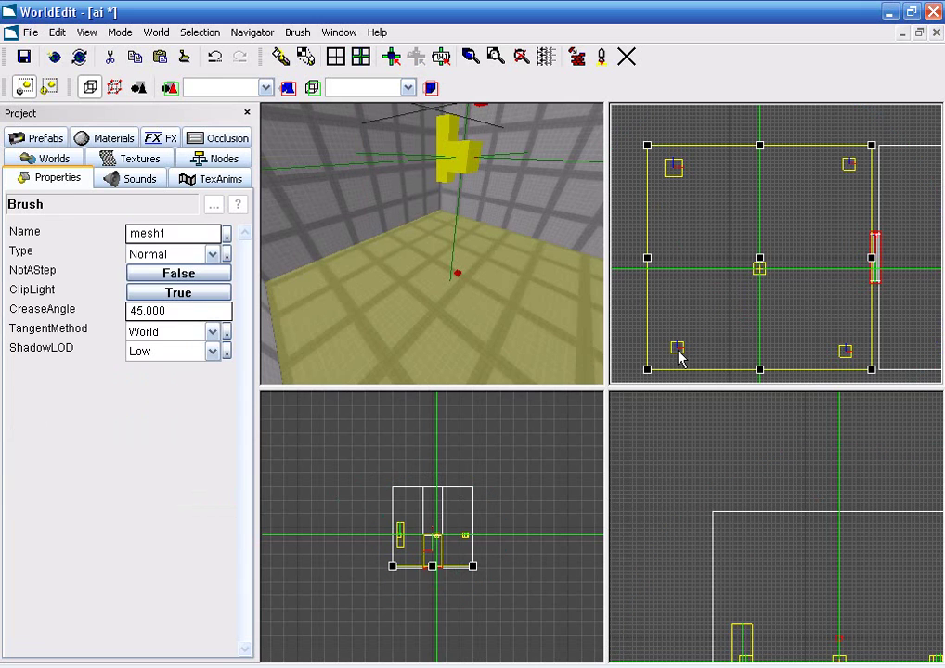
pyautogui.click(139, 87)
pyautogui.moveTo(675, 362); pyautogui.dragTo(848, 351)
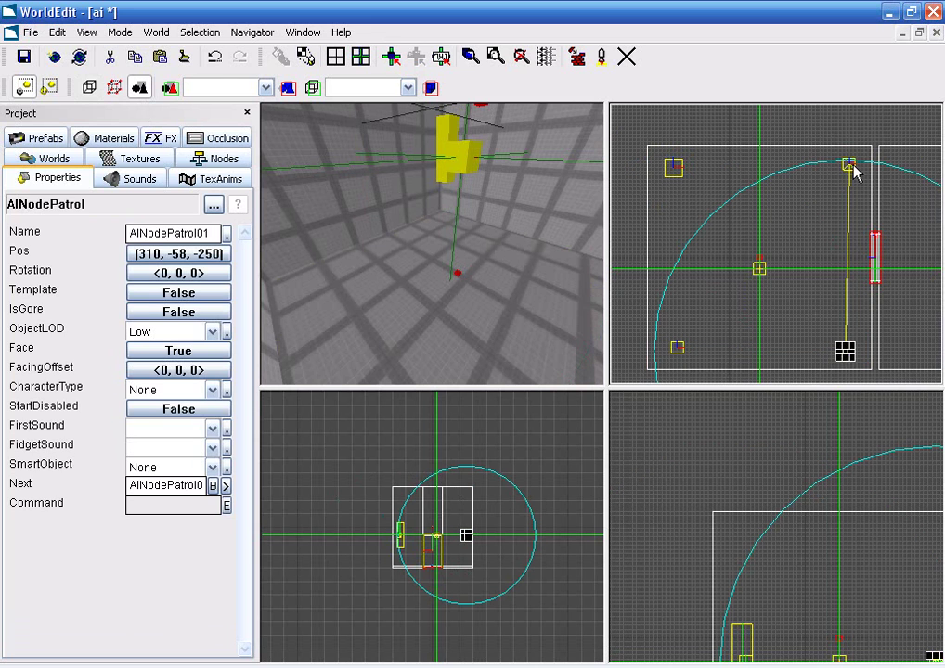
pyautogui.click(849, 166)
pyautogui.click(761, 269)
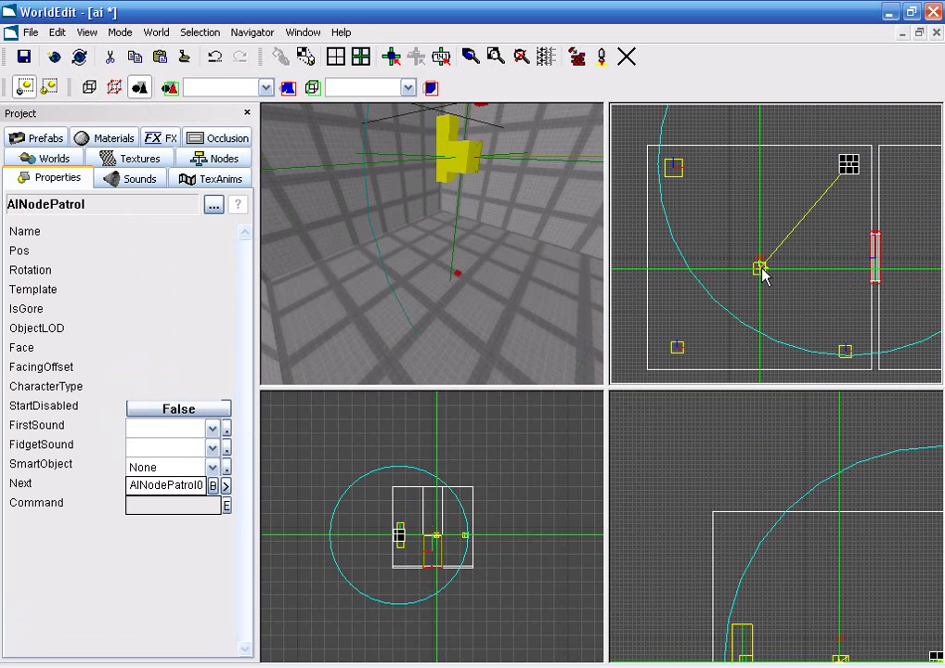
pyautogui.click(681, 346)
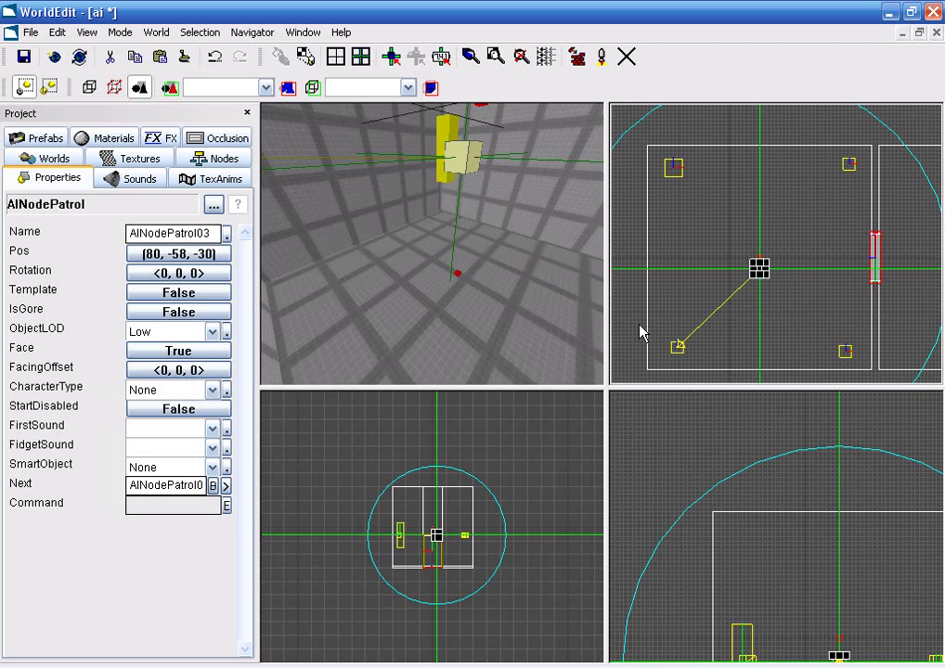
pyautogui.scroll(5, 676, 354)
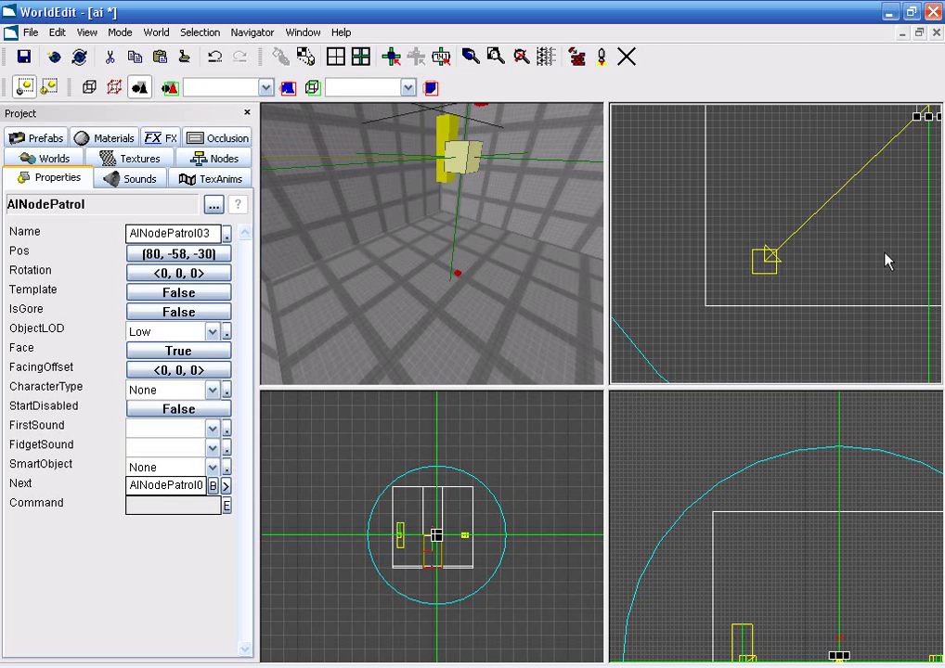
pyautogui.scroll(-3, 862, 308)
pyautogui.moveTo(862, 308); pyautogui.dragTo(777, 244, button='middle')
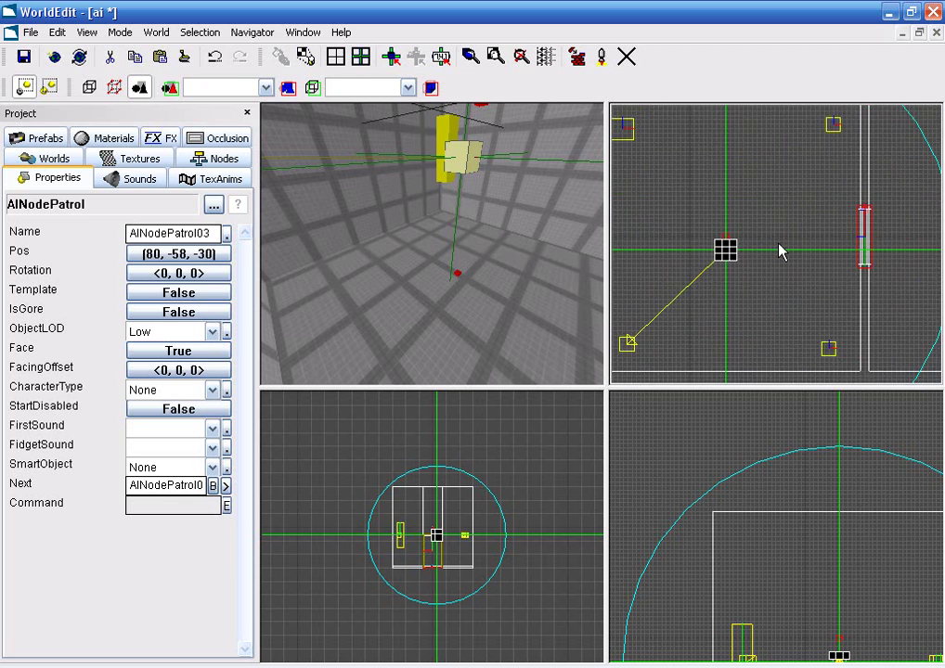
pyautogui.scroll(-1, 775, 245)
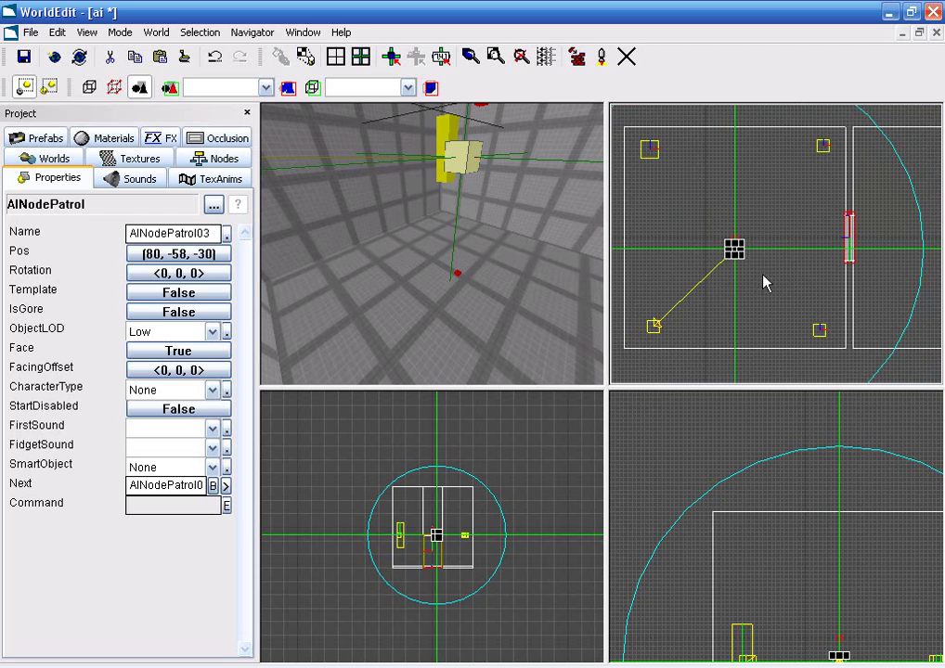
pyautogui.click(826, 151)
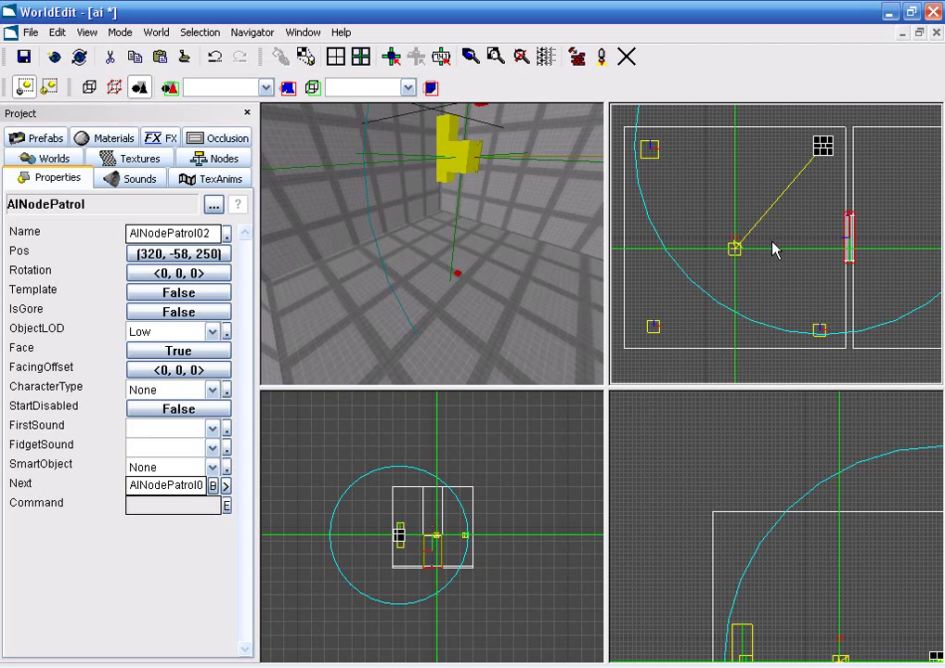
# - Set the Next property of the patrol node near the first room's centre to AINodePatrol04
pyautogui.moveTo(739, 258); pyautogui.dragTo(671, 275, button='middle')
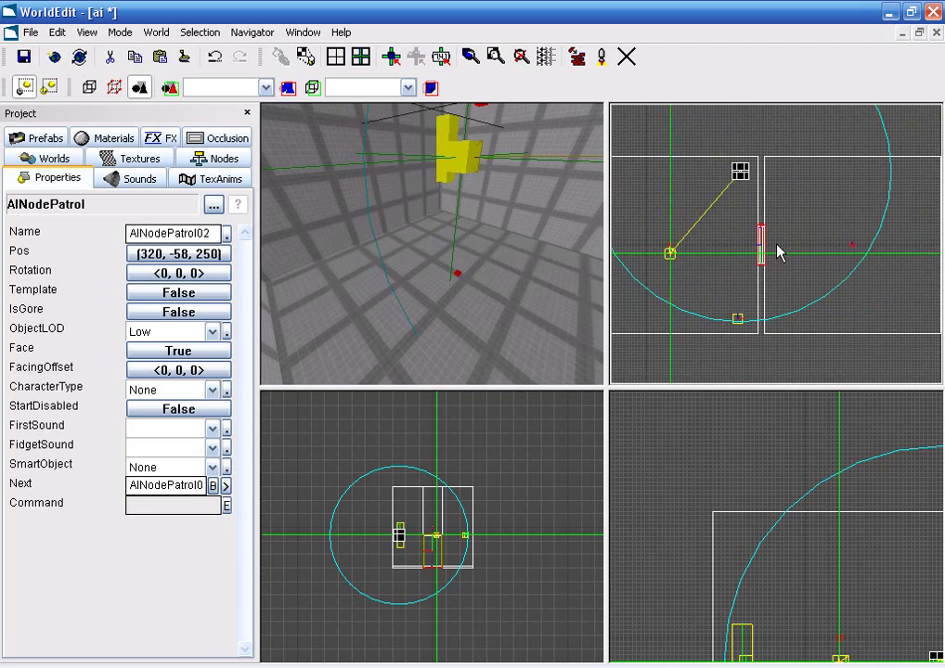
pyautogui.scroll(-1, 765, 243)
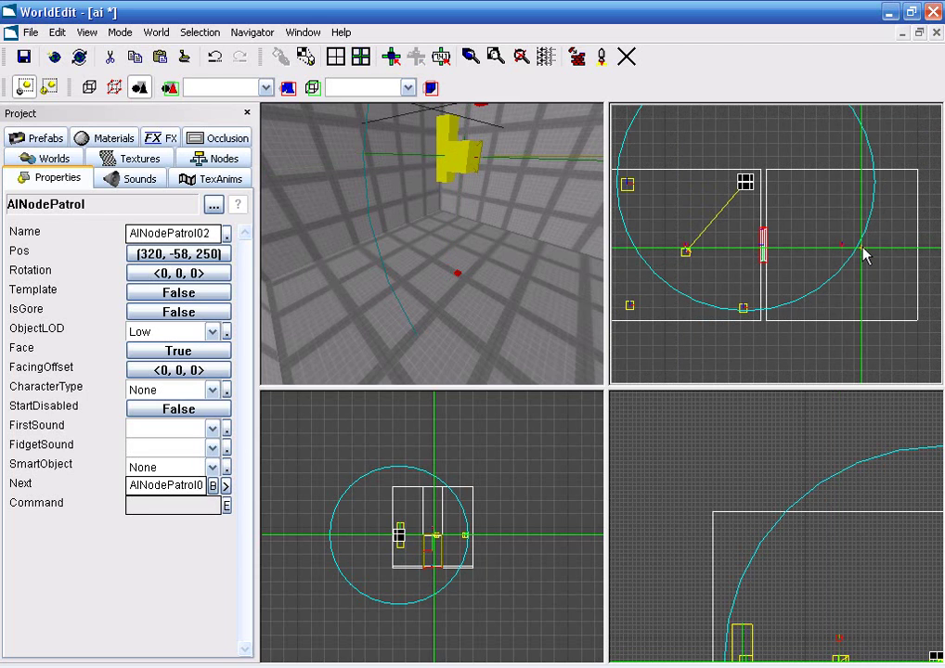
pyautogui.moveTo(203, 486); pyautogui.dragTo(197, 485)
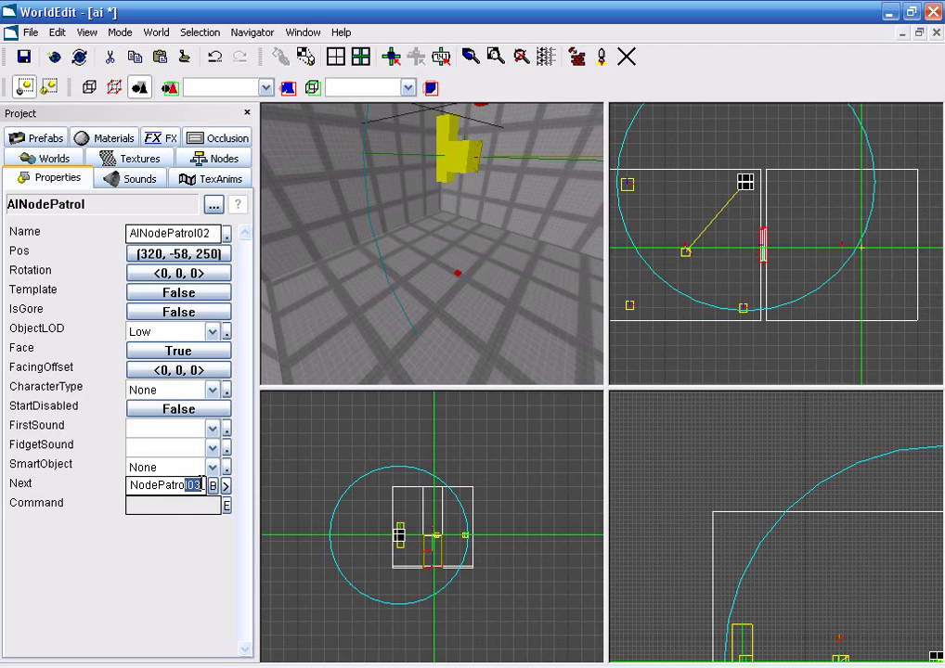
pyautogui.click(686, 253)
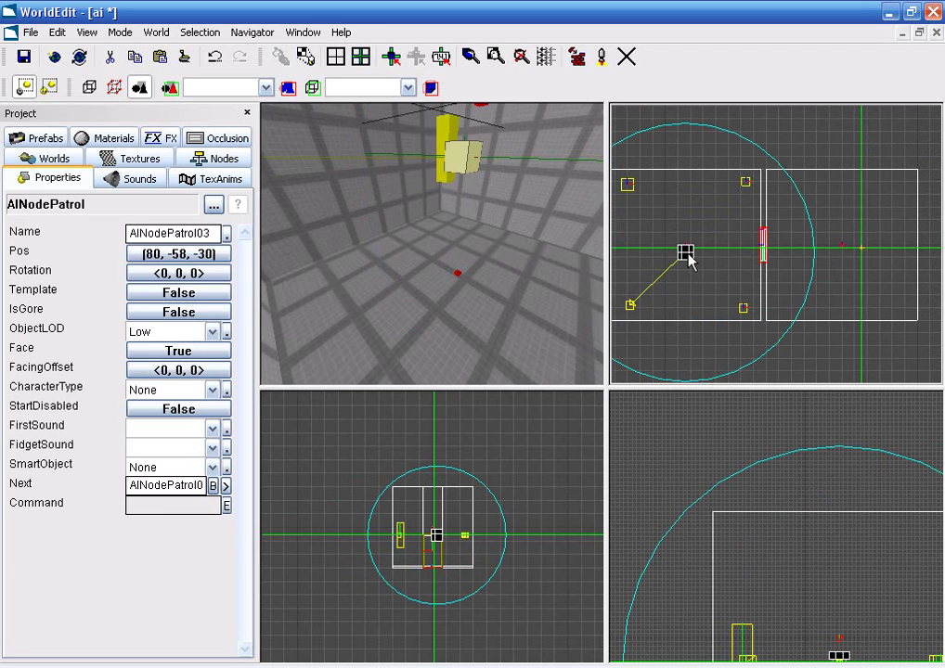
pyautogui.moveTo(174, 485); pyautogui.dragTo(198, 485)
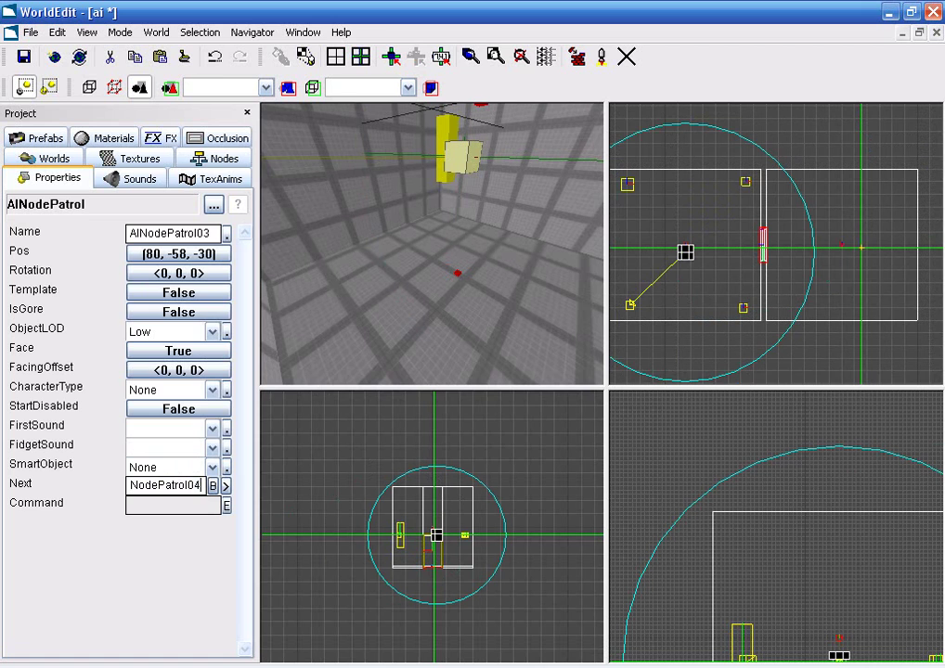
# - Paste a fifth patrol node in the second room at about (780, -58, -10) and set its Next to AINodePatrol00
pyautogui.click(847, 244)
pyautogui.click(686, 252)
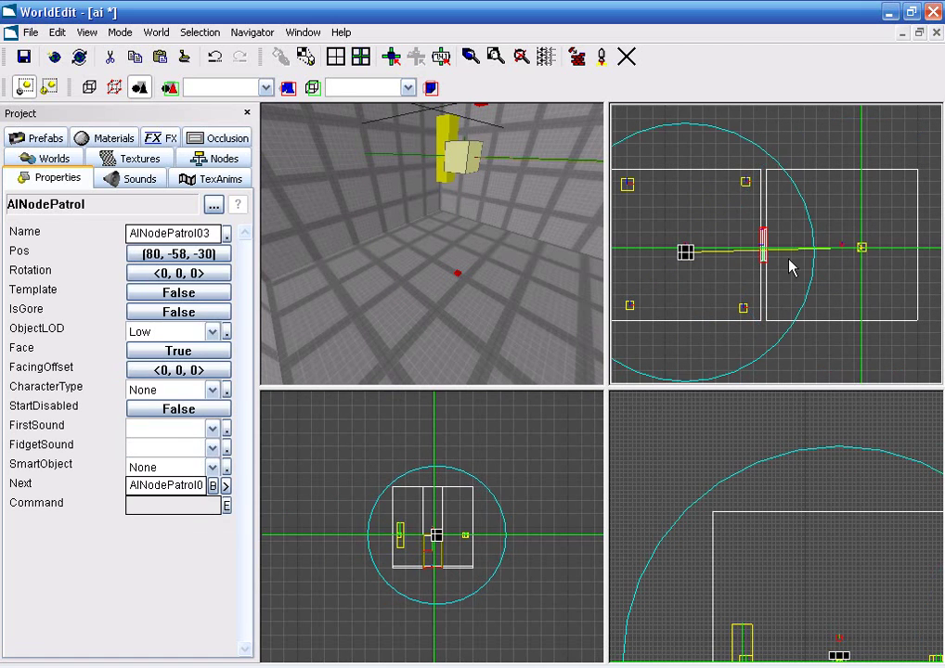
pyautogui.click(862, 250)
pyautogui.click(200, 484)
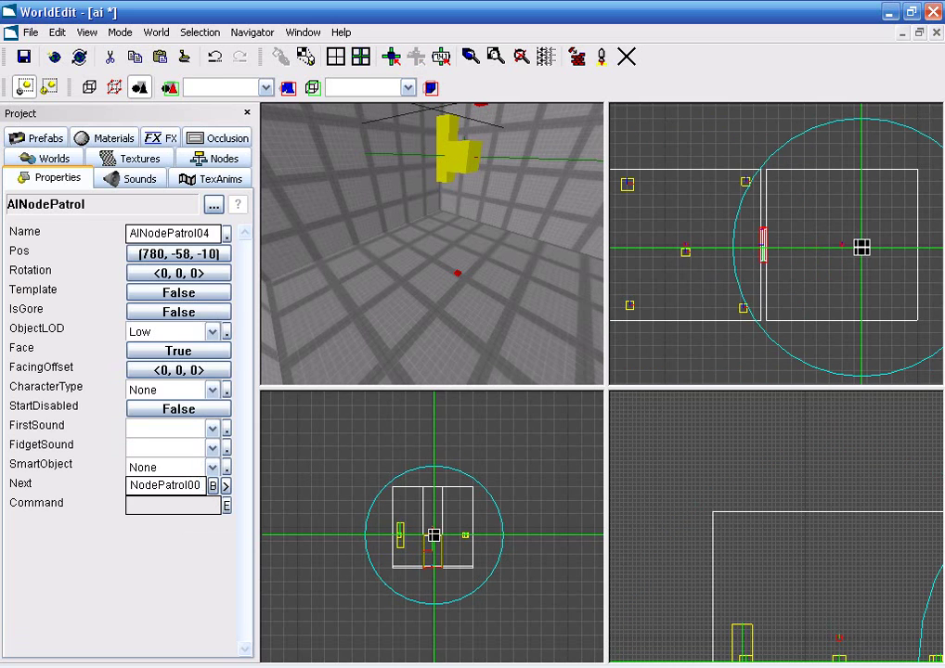
pyautogui.press('Return')
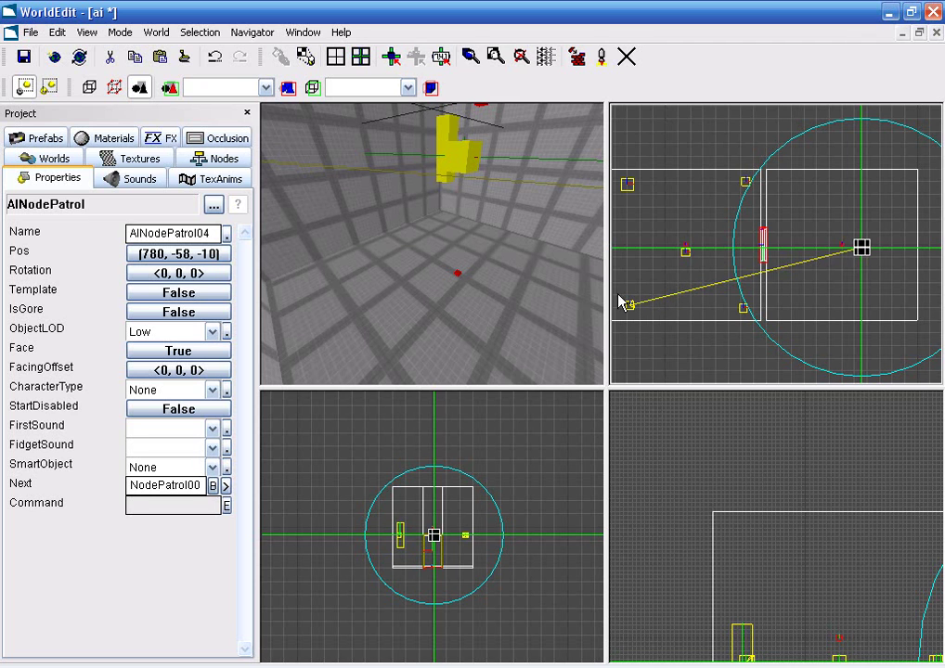
# - Make AINavMesh_Room1 the active container in the node tree
pyautogui.moveTo(509, 317); pyautogui.dragTo(441, 325, button='right')
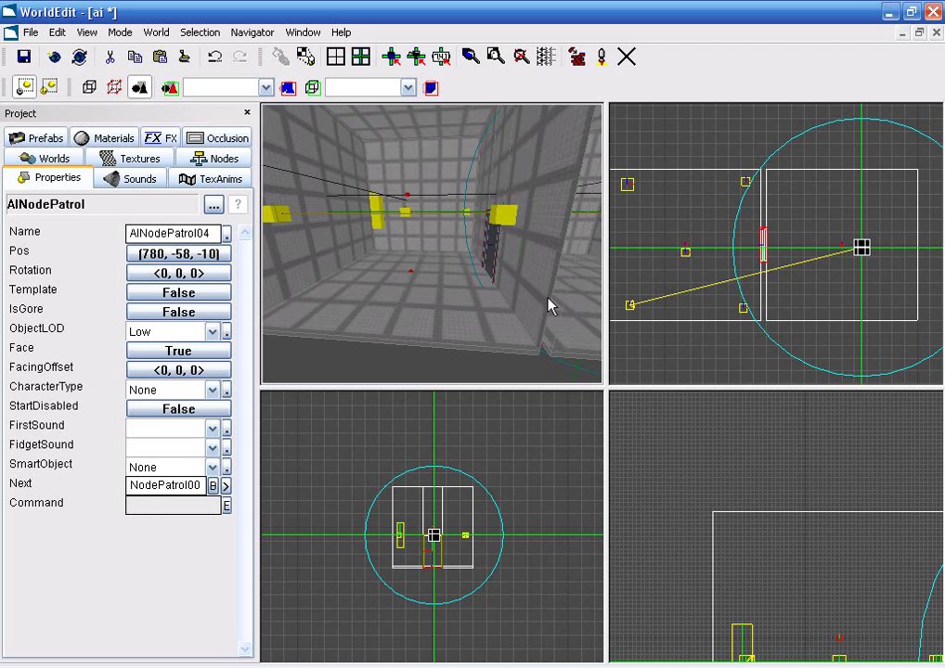
pyautogui.click(232, 160)
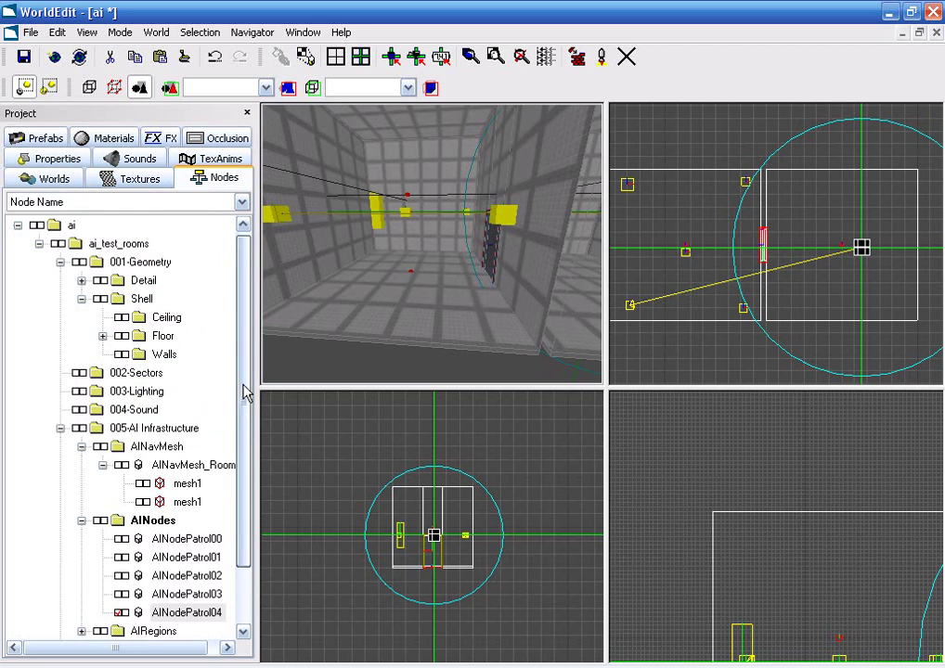
pyautogui.scroll(-2, 181, 424)
pyautogui.click(190, 409)
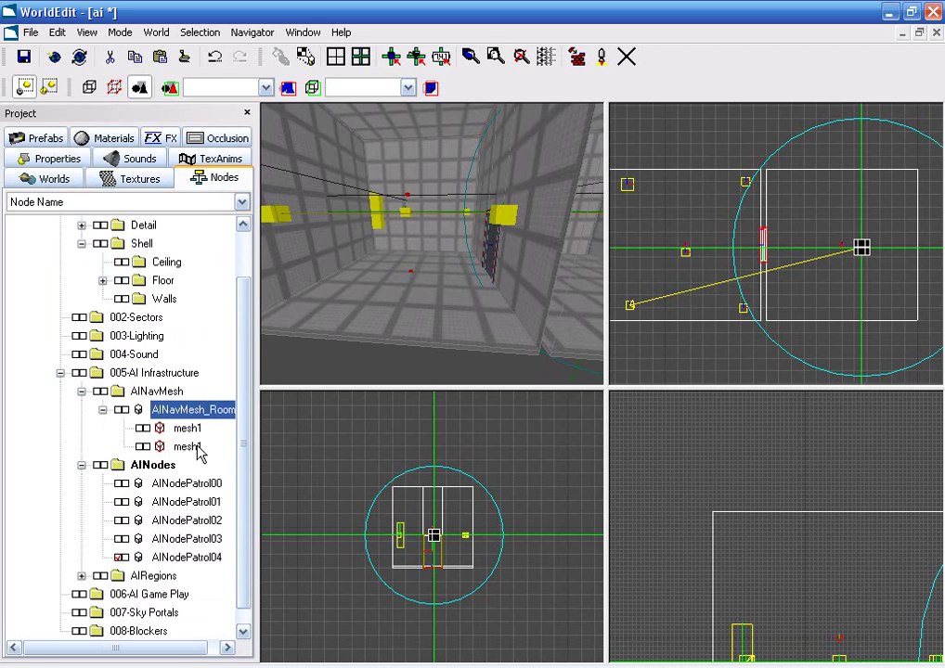
pyautogui.click(211, 647)
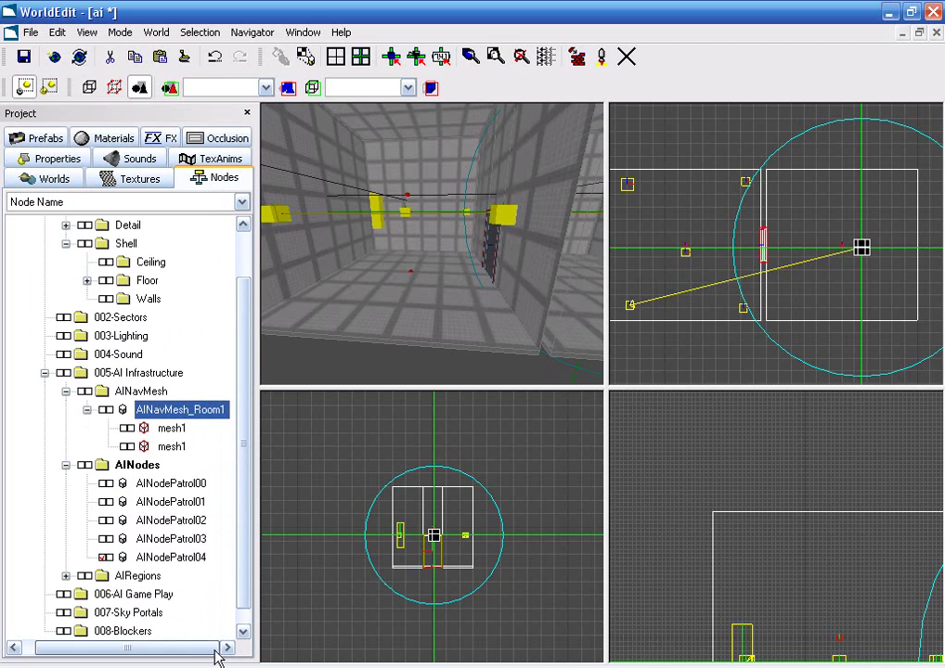
pyautogui.doubleClick(191, 410)
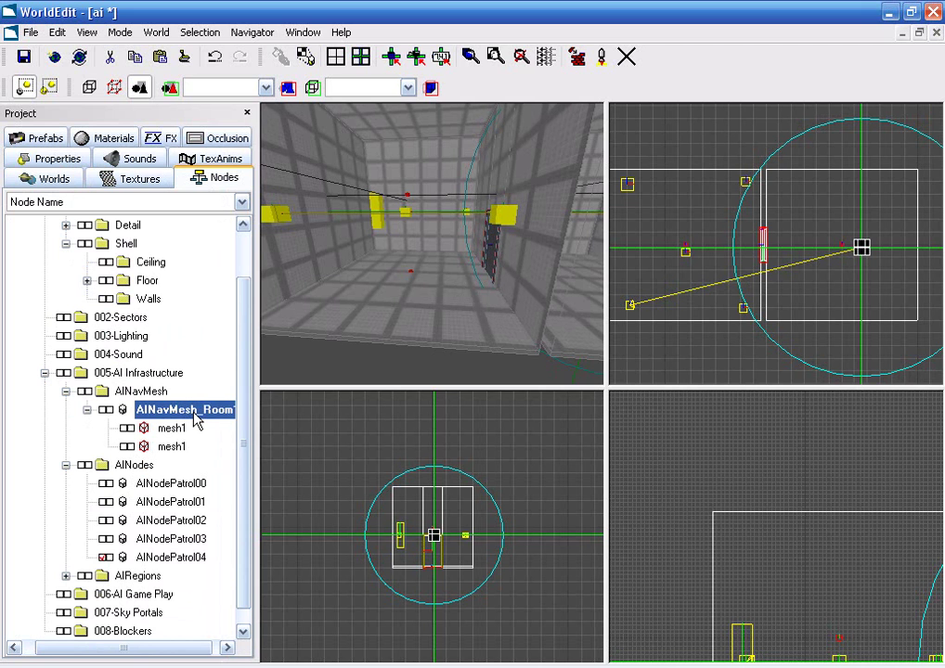
# - Pull the door-side edges of both rooms' navigation mesh brushes back from the wall by about the wall's thickness
pyautogui.click(466, 270)
pyautogui.moveTo(522, 283); pyautogui.dragTo(531, 310, button='right')
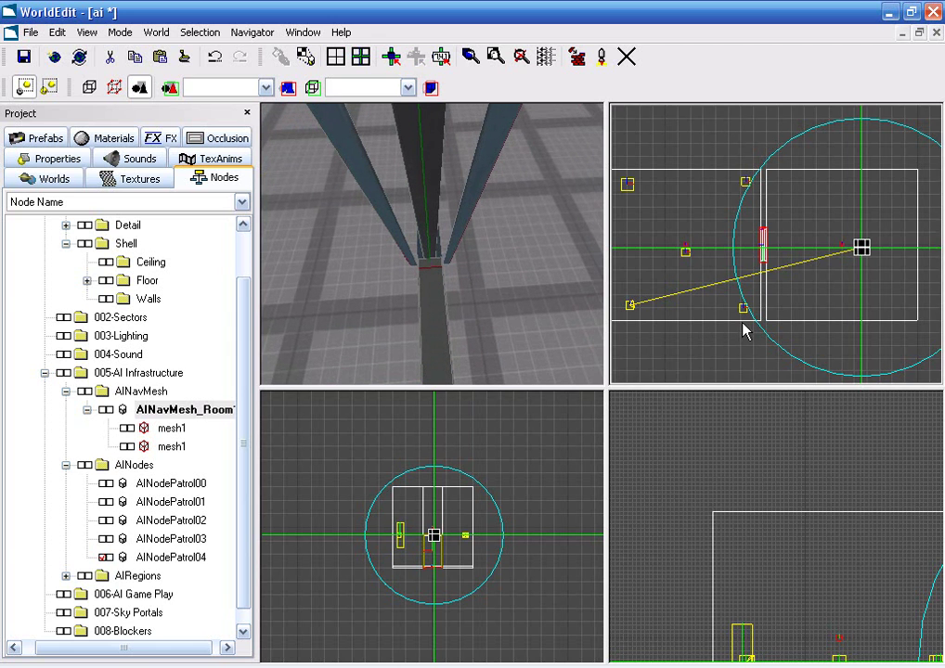
pyautogui.scroll(5, 742, 331)
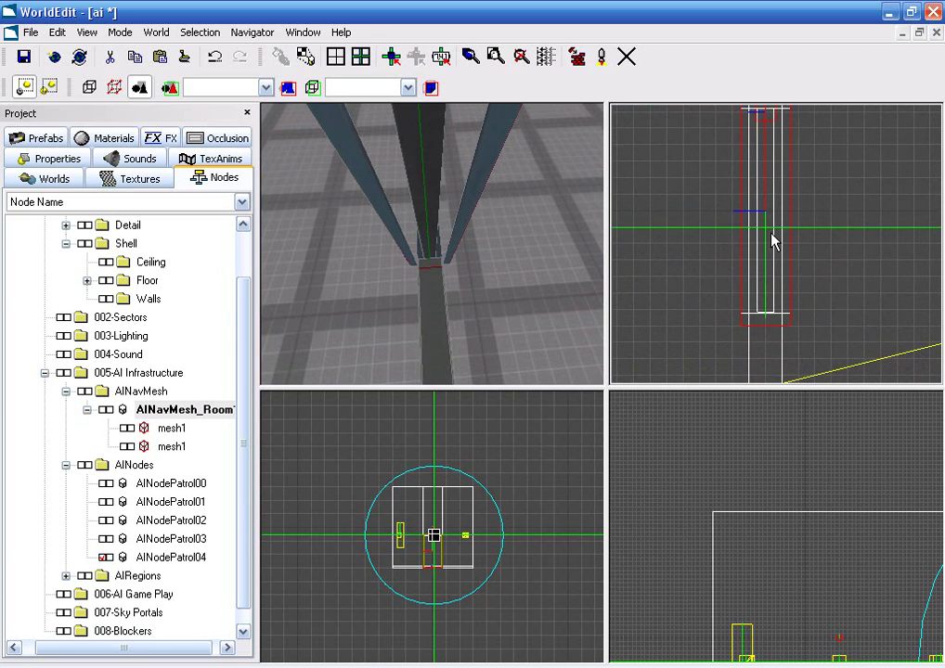
pyautogui.moveTo(771, 276); pyautogui.dragTo(765, 307, button='right')
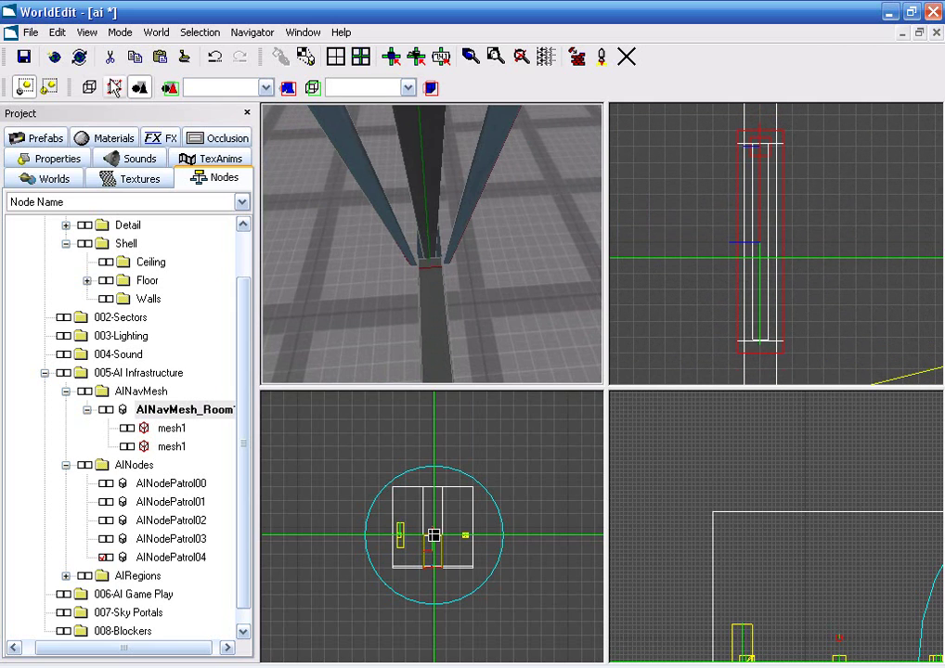
pyautogui.click(89, 86)
pyautogui.click(369, 275)
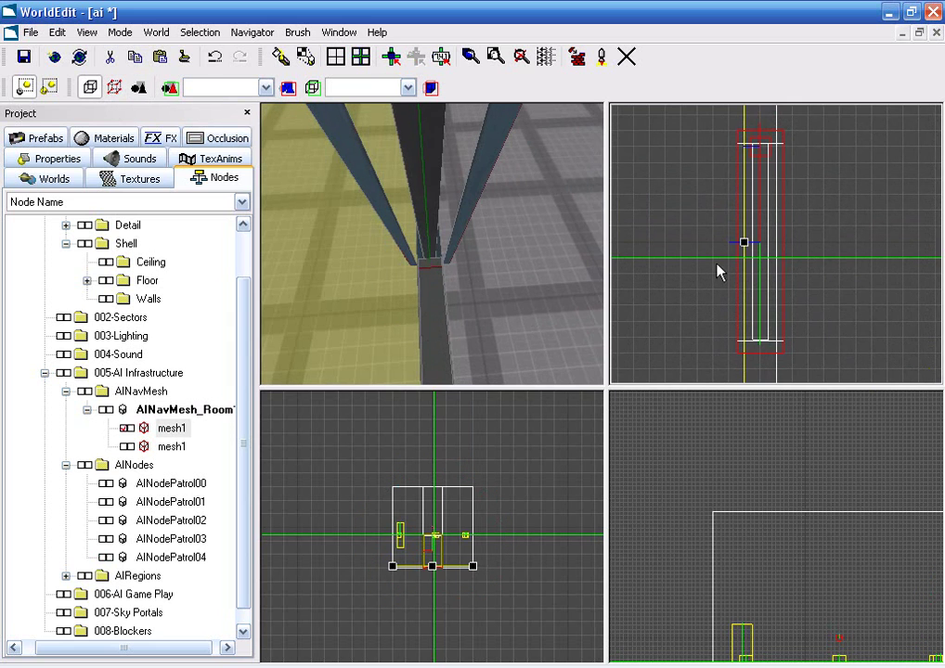
pyautogui.moveTo(745, 243); pyautogui.dragTo(714, 241)
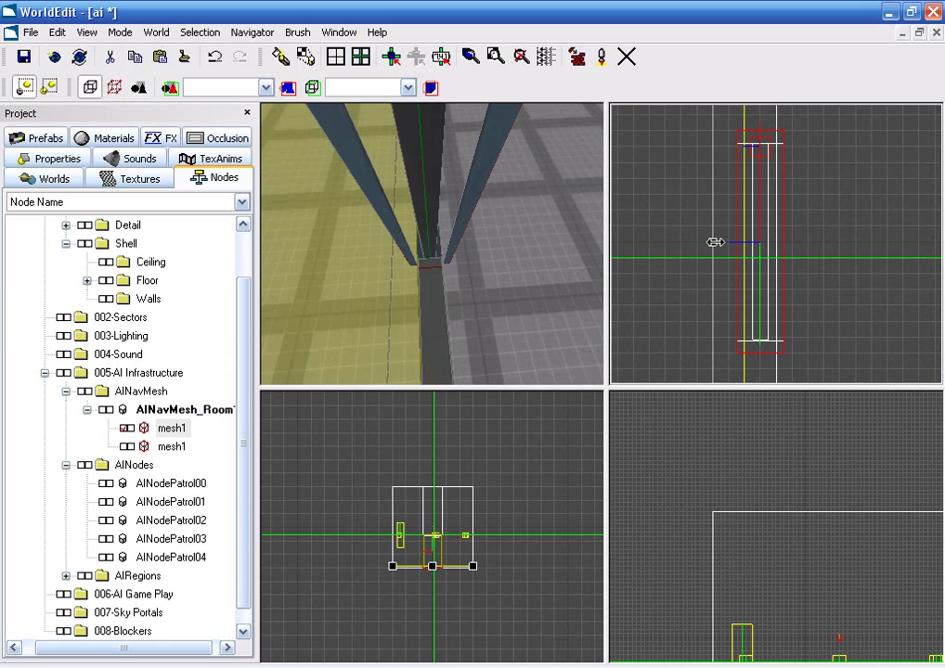
pyautogui.click(529, 289)
pyautogui.moveTo(775, 240); pyautogui.dragTo(807, 243)
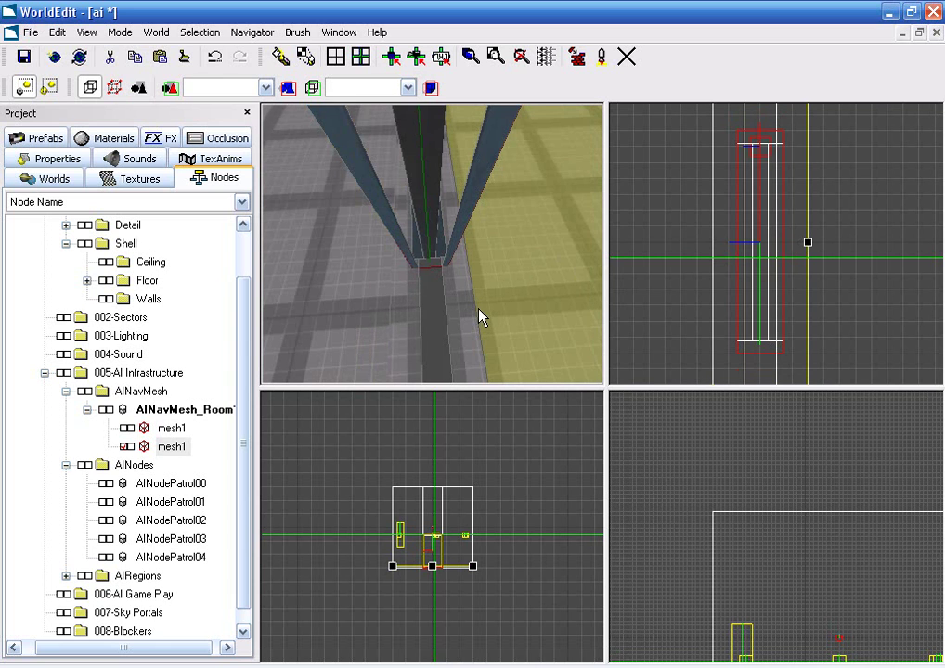
# - Draw a rectangular floor brush through the doorway, spanning the gap between the two navigation mesh brushes at the door frame's width
pyautogui.scroll(-1, 712, 283)
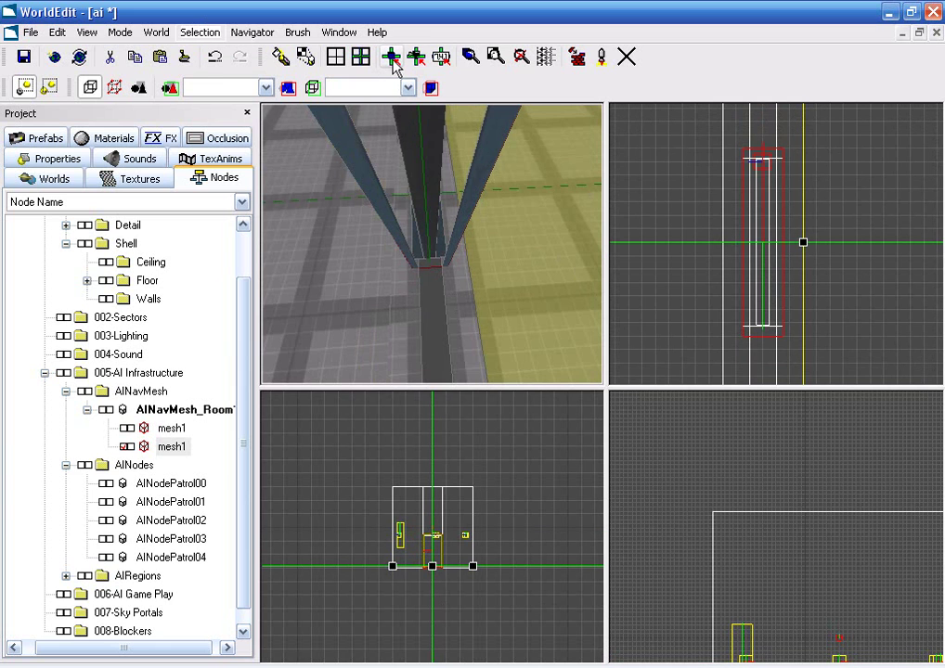
pyautogui.moveTo(455, 278); pyautogui.dragTo(396, 252, button='right')
pyautogui.scroll(2, 696, 291)
pyautogui.scroll(-1, 722, 192)
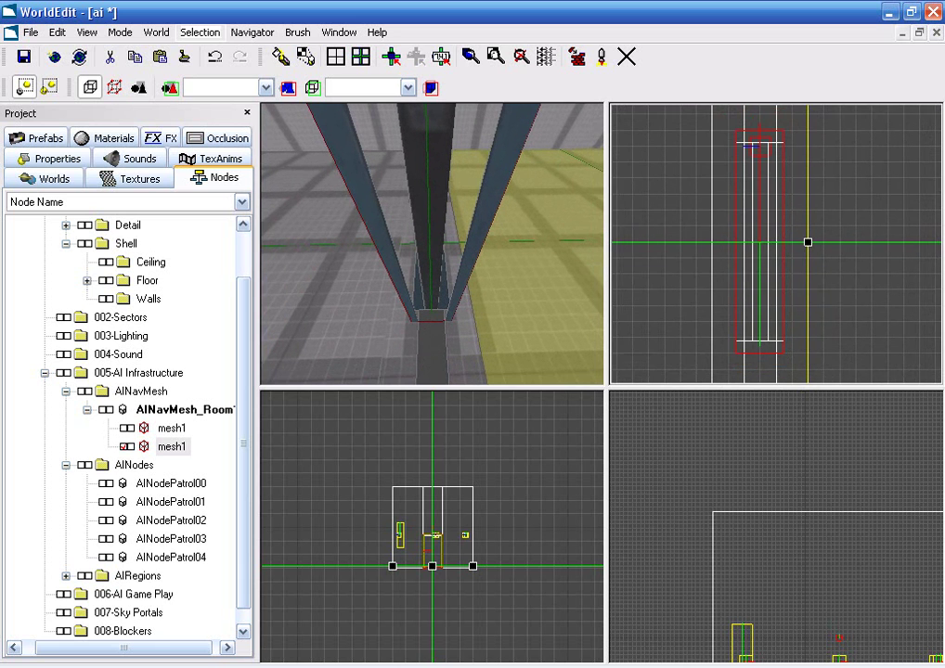
pyautogui.click(114, 87)
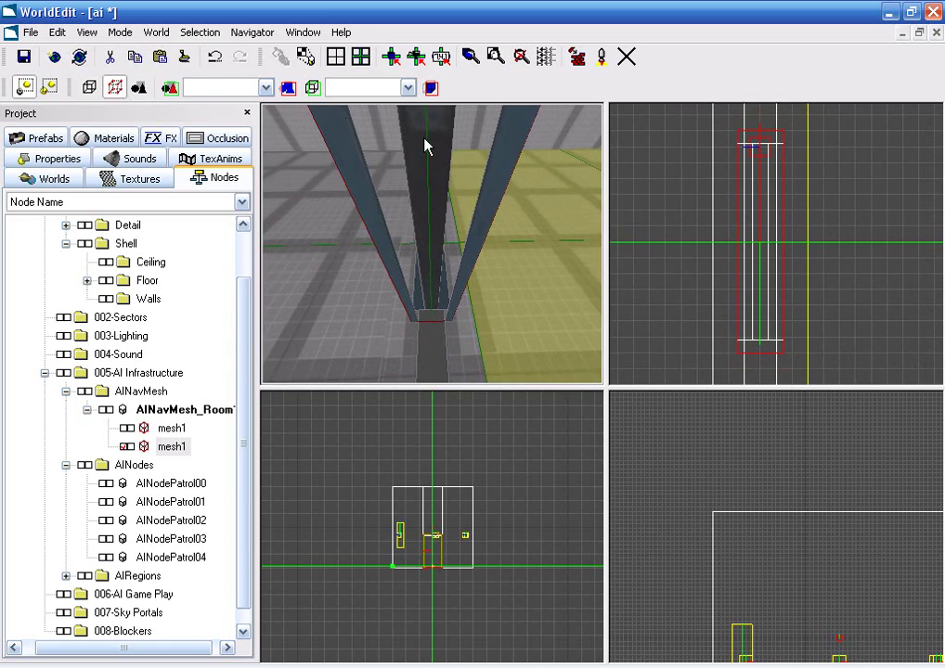
pyautogui.click(712, 132)
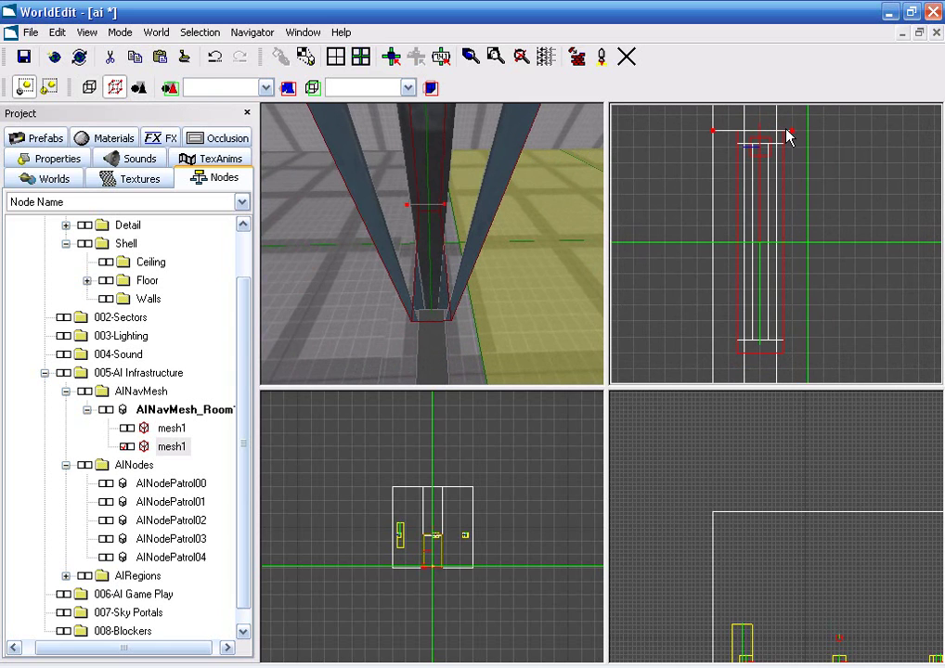
pyautogui.click(807, 133)
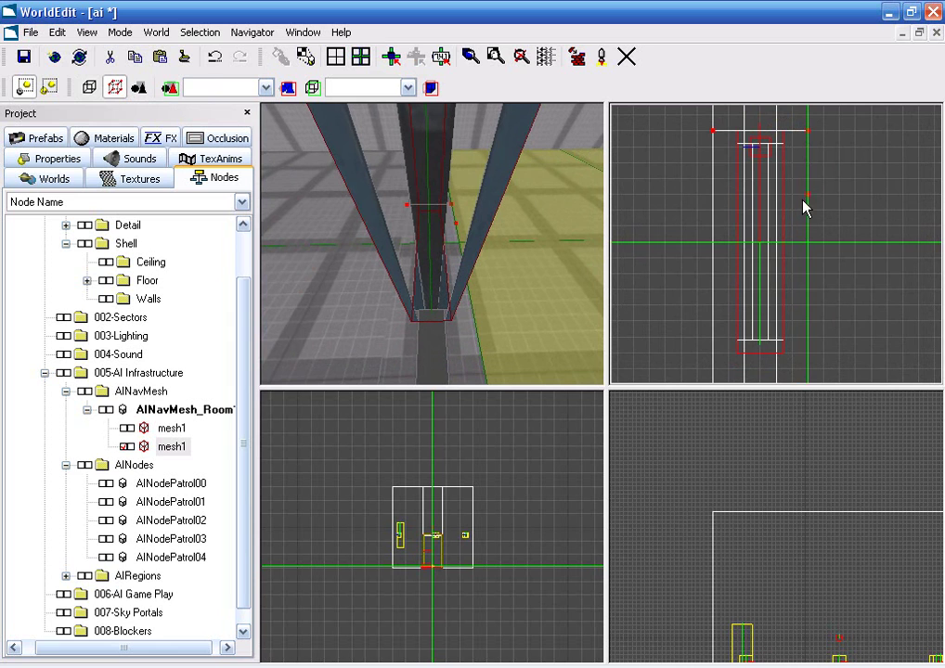
pyautogui.click(805, 355)
pyautogui.click(720, 356)
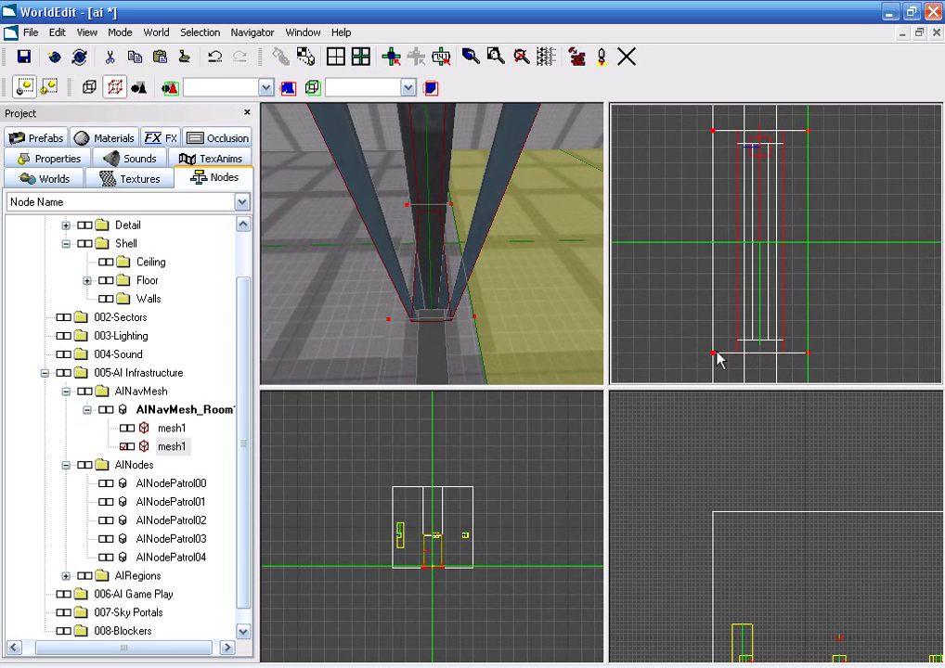
pyautogui.click(714, 137)
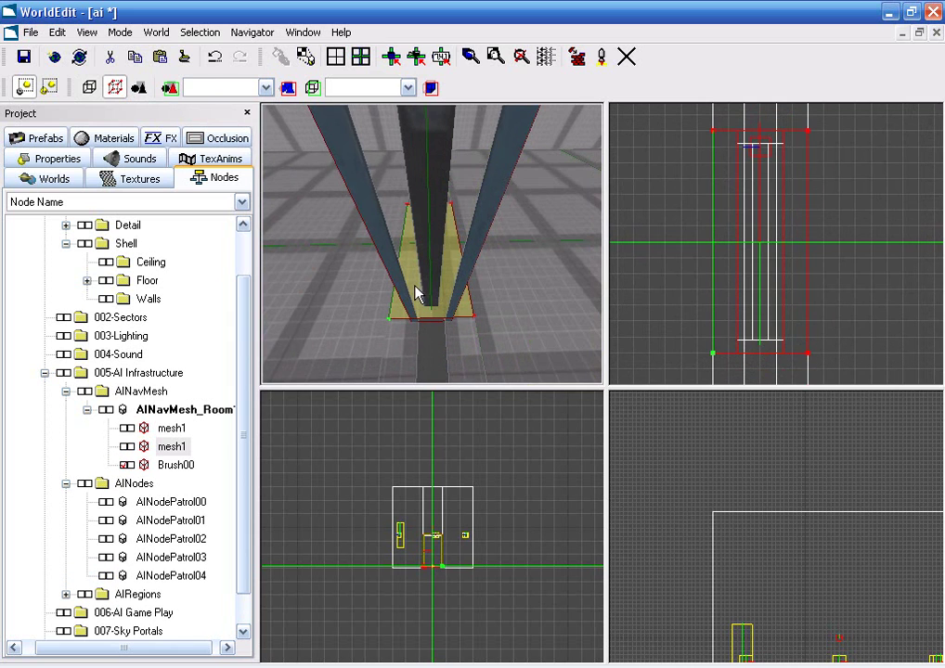
pyautogui.moveTo(415, 320)
pyautogui.mouseDown(button='right')
pyautogui.moveTo(416, 306)
pyautogui.moveTo(438, 306)
pyautogui.moveTo(354, 305)
pyautogui.mouseUp(button='right')
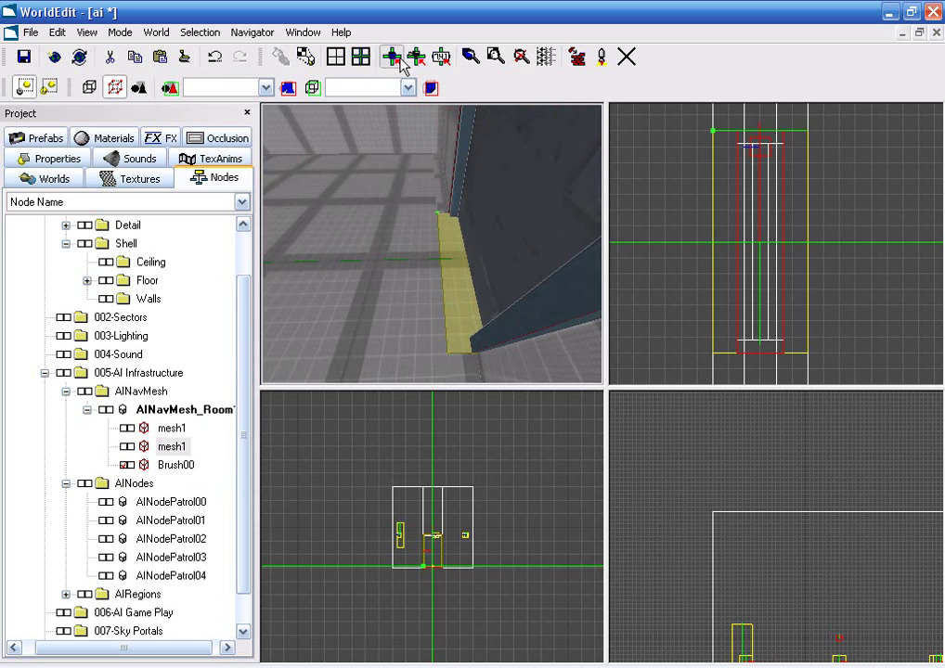
# - Bind the doorway floor brush to a new AINavMeshLinkDoor object
pyautogui.click(517, 348)
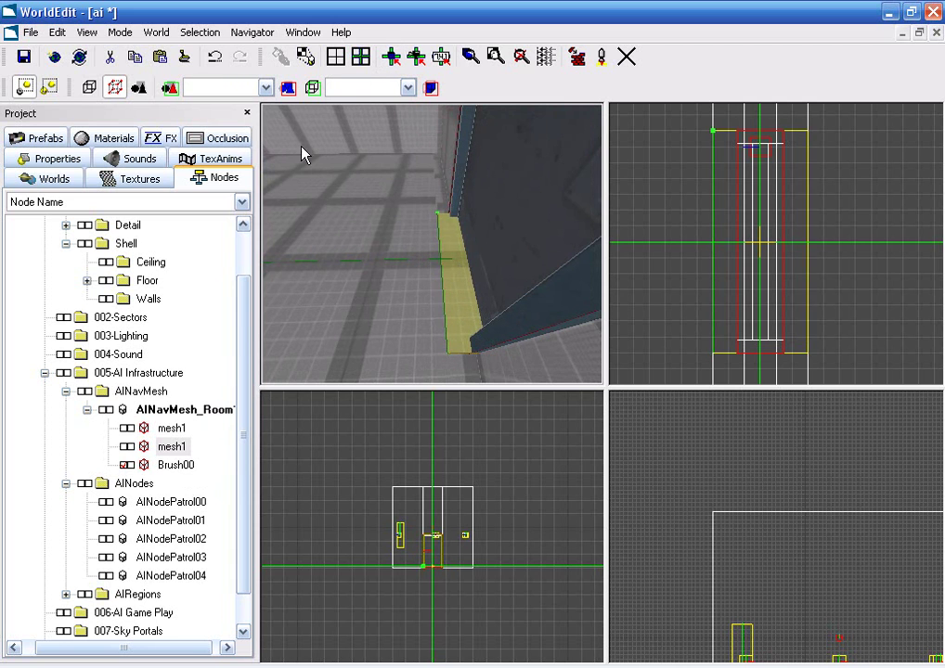
pyautogui.click(90, 86)
pyautogui.rightClick(553, 290)
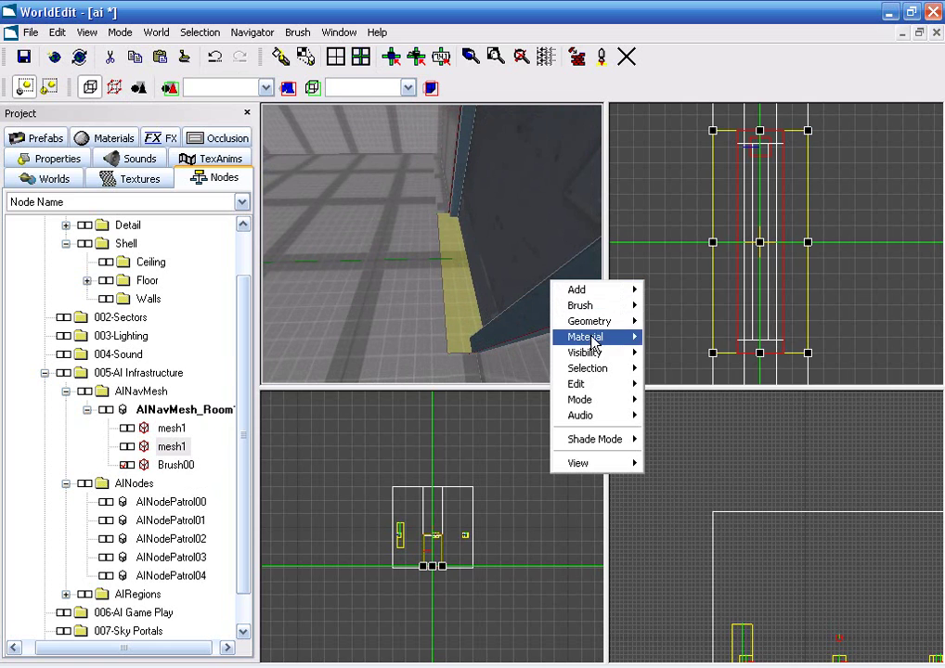
pyautogui.moveTo(601, 372)
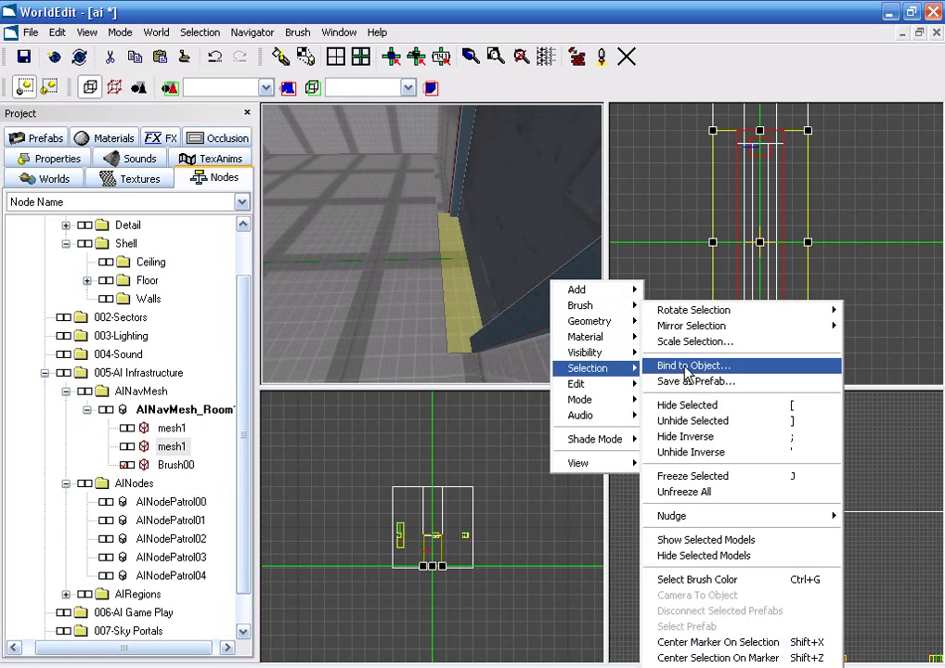
pyautogui.click(717, 365)
pyautogui.moveTo(511, 269)
pyautogui.mouseDown()
pyautogui.moveTo(507, 284)
pyautogui.moveTo(504, 273)
pyautogui.mouseUp()
pyautogui.click(373, 305)
pyautogui.click(332, 477)
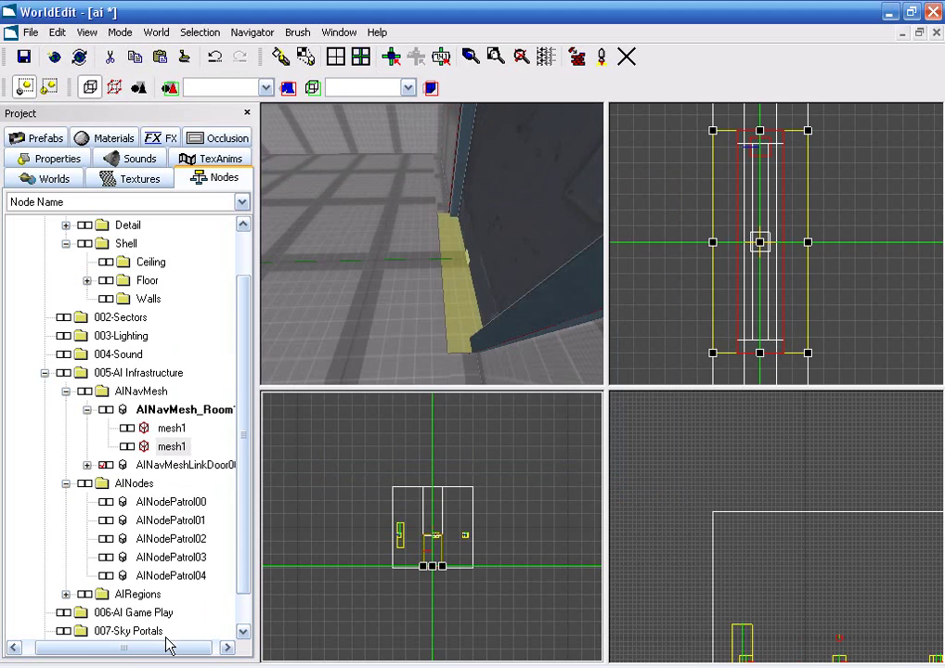
# - Add an AINavMeshLink object on the floor beside the doorway, inside the AINavMesh_Room1 container
pyautogui.moveTo(174, 655); pyautogui.dragTo(196, 653)
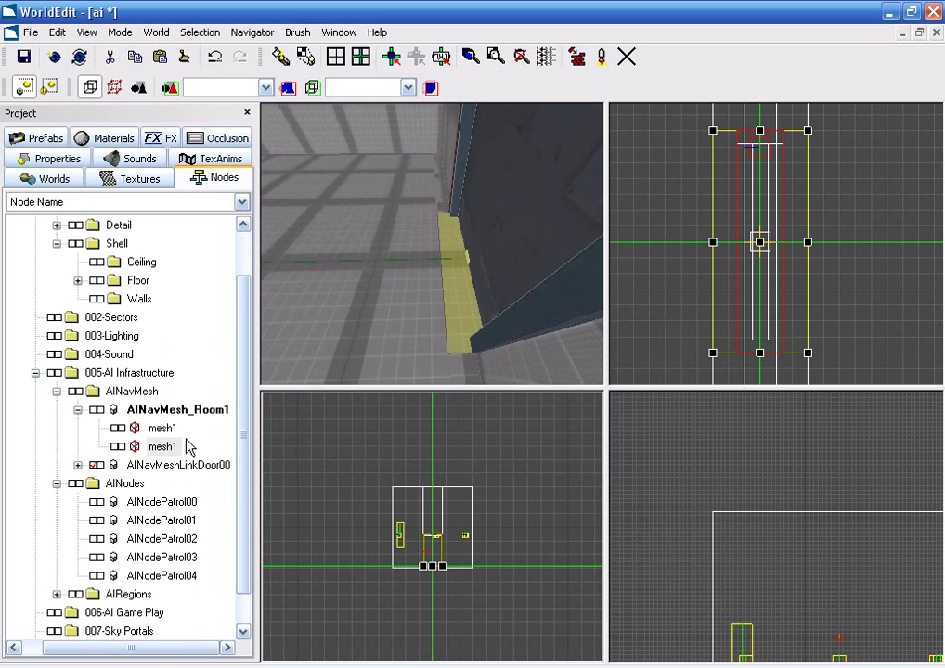
pyautogui.click(191, 411)
pyautogui.click(408, 238)
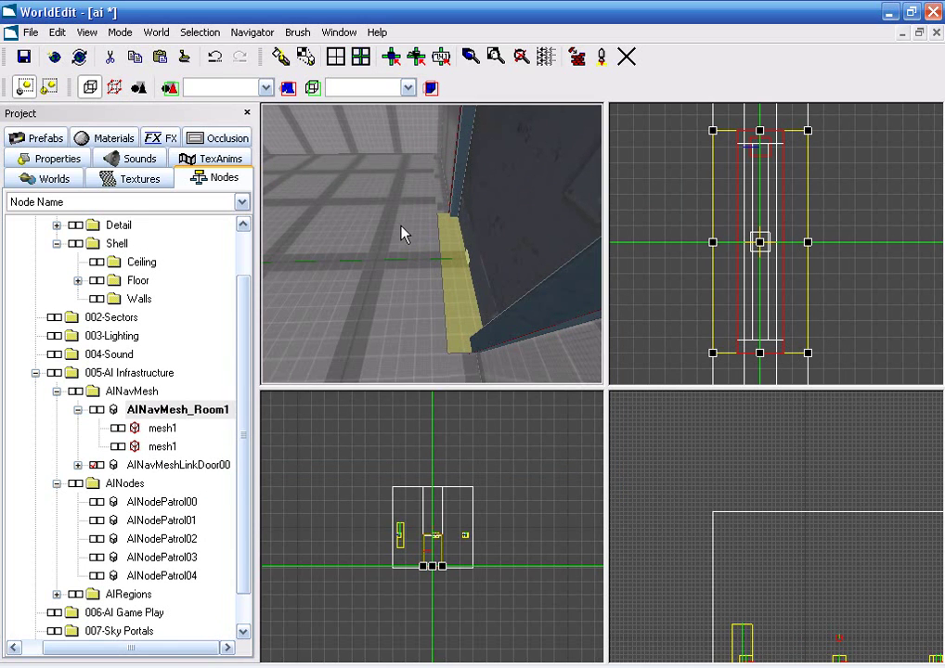
pyautogui.click(663, 233)
pyautogui.press('m')
pyautogui.rightClick(419, 245)
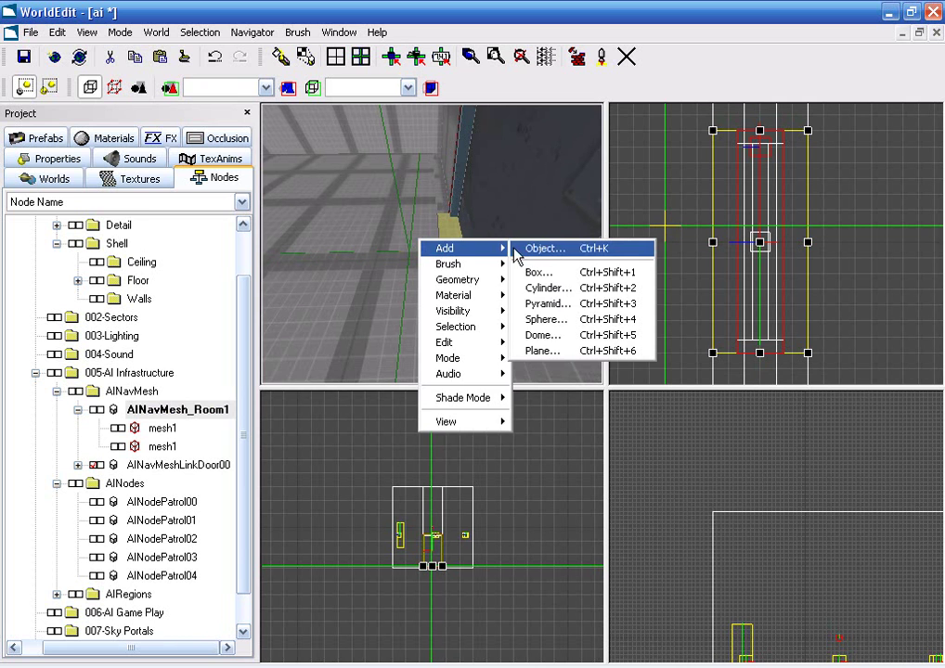
pyautogui.click(554, 249)
pyautogui.click(387, 291)
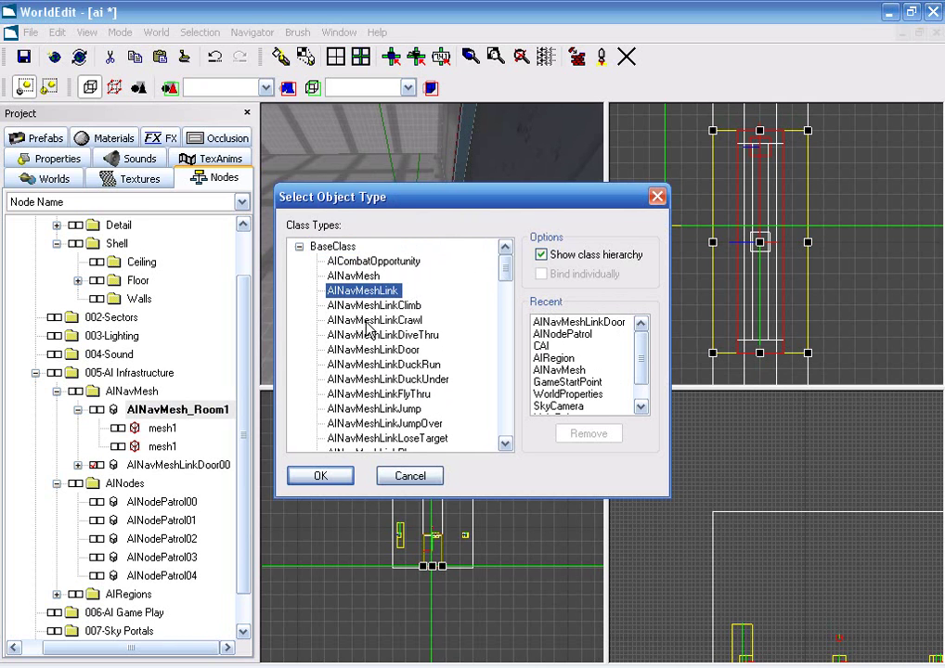
pyautogui.click(335, 476)
# - Parent AINavMeshLinkDoor00 to AINavMeshLink00 in the node tree and expand the branch down to its brush
pyautogui.click(176, 483)
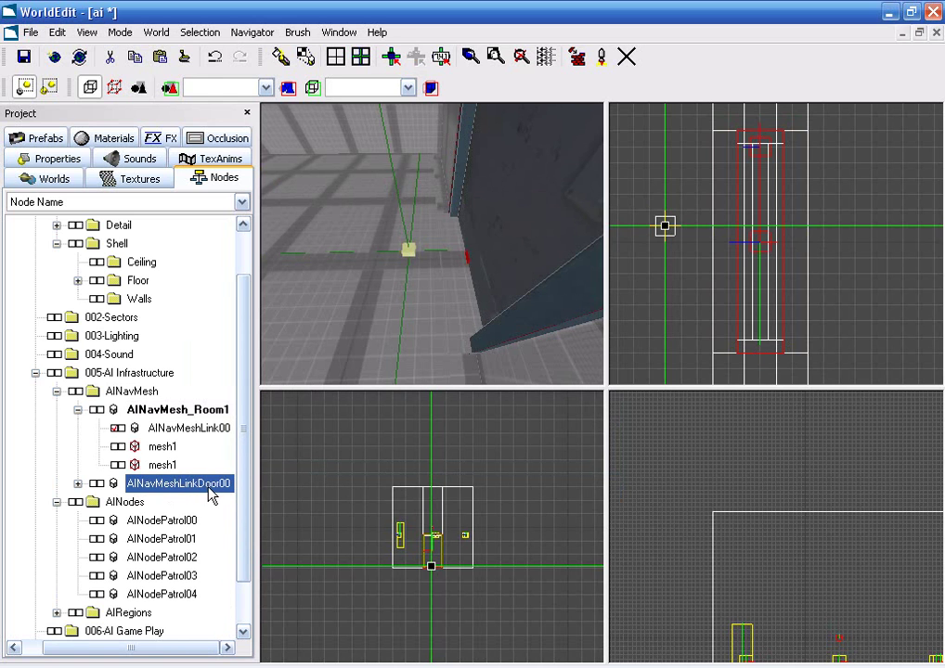
pyautogui.click(181, 432)
pyautogui.moveTo(181, 432); pyautogui.dragTo(181, 434)
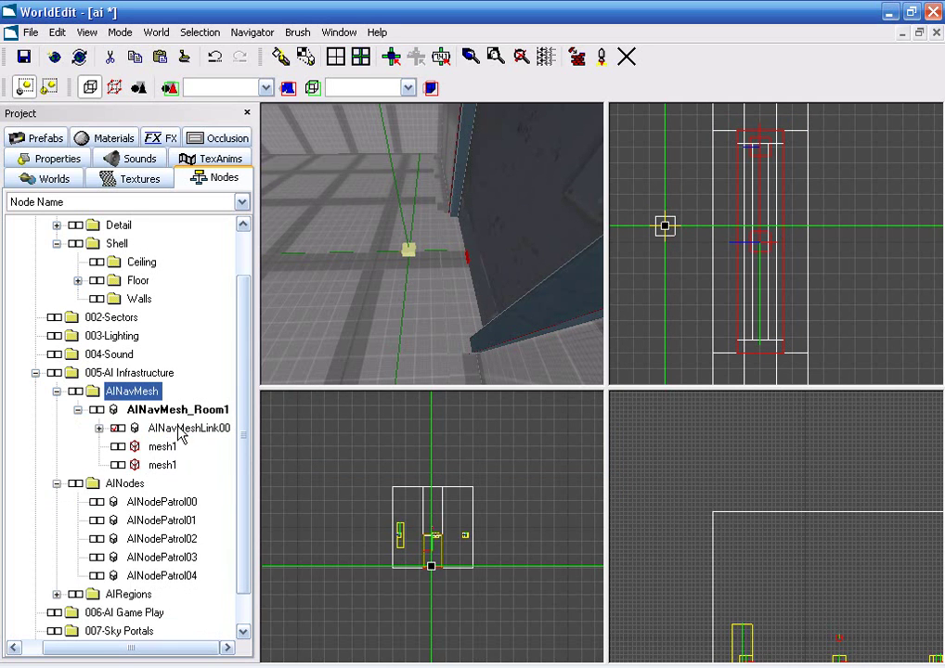
pyautogui.click(99, 429)
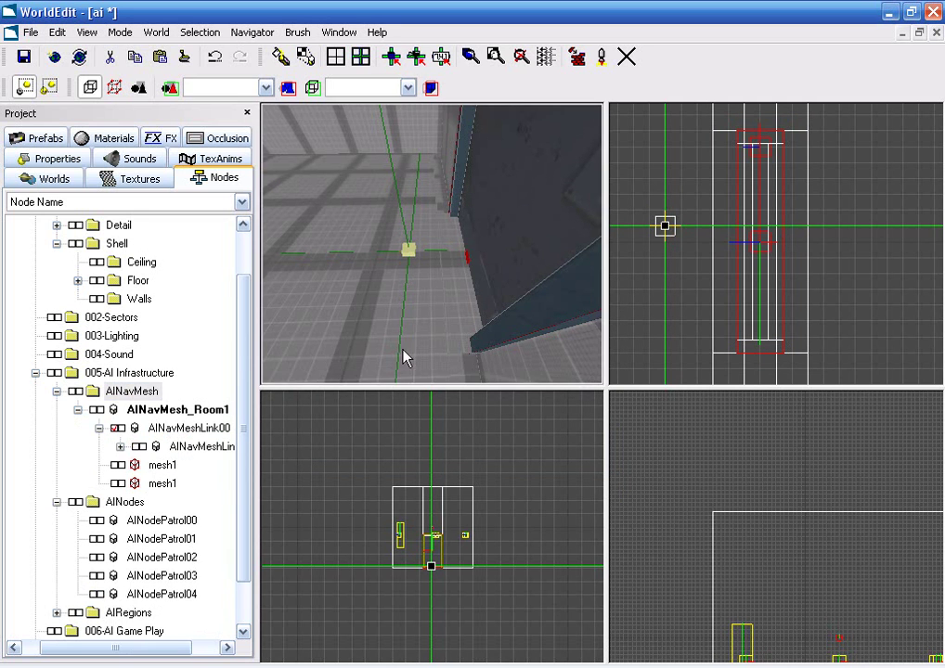
pyautogui.click(156, 446)
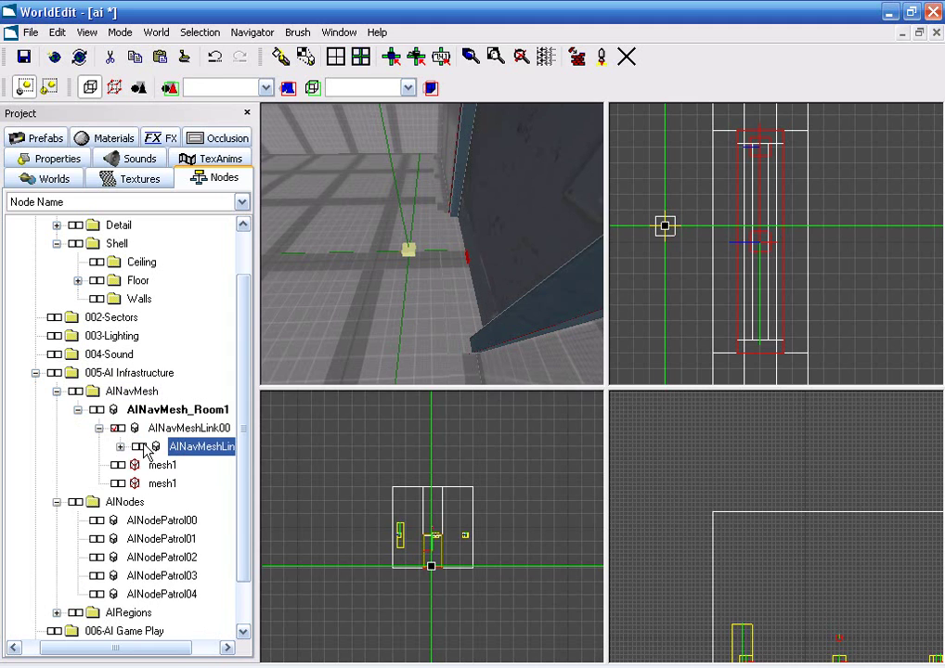
pyautogui.click(119, 446)
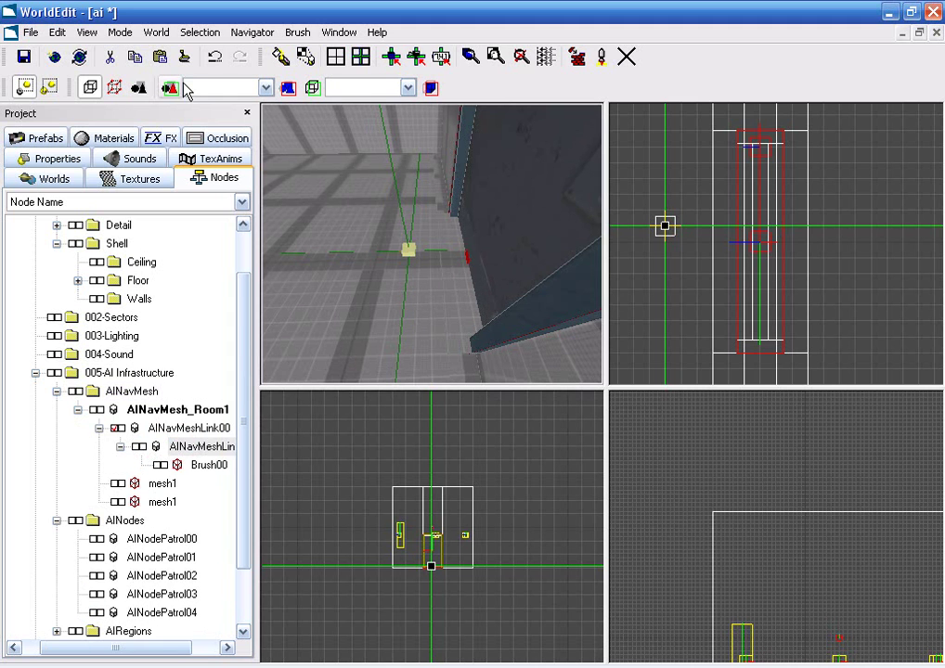
# - Select the AINavMeshLinkDoor object and review its RequiredAwareness, MinEnabledAwareness and MaxEnabledAwareness options
pyautogui.click(138, 88)
pyautogui.click(466, 261)
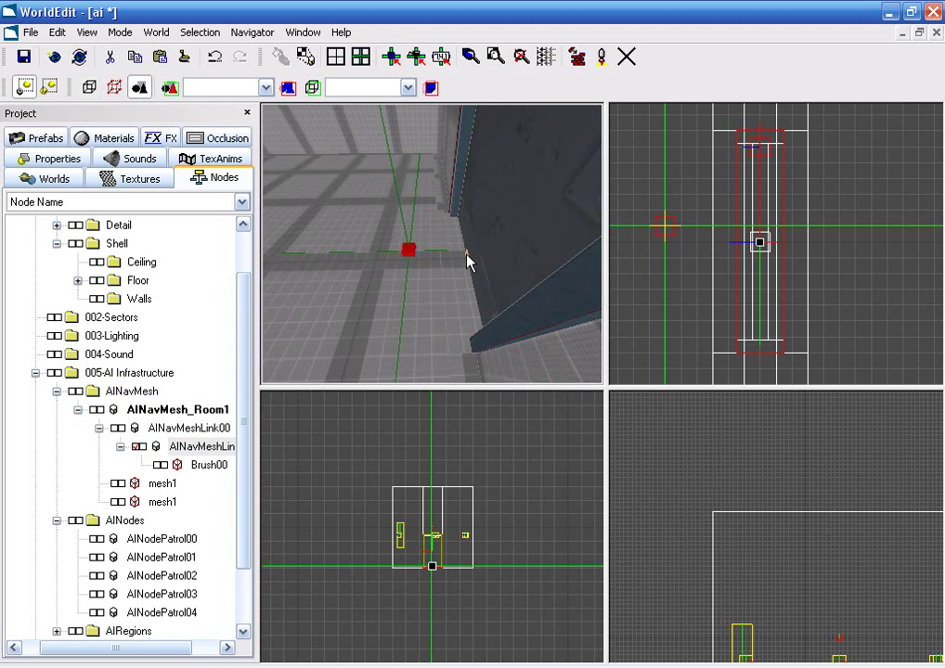
pyautogui.click(51, 158)
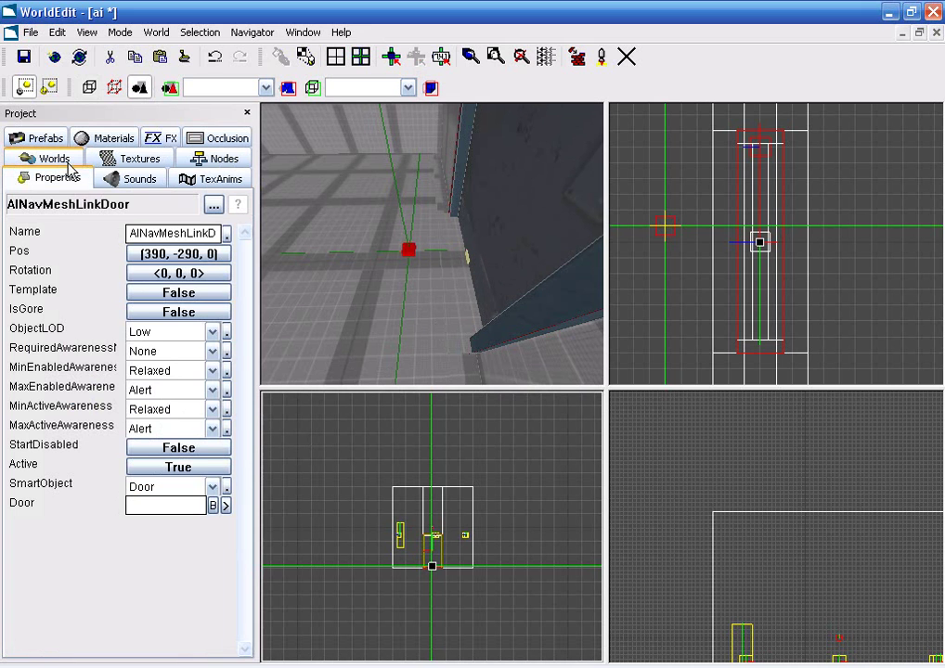
pyautogui.click(102, 356)
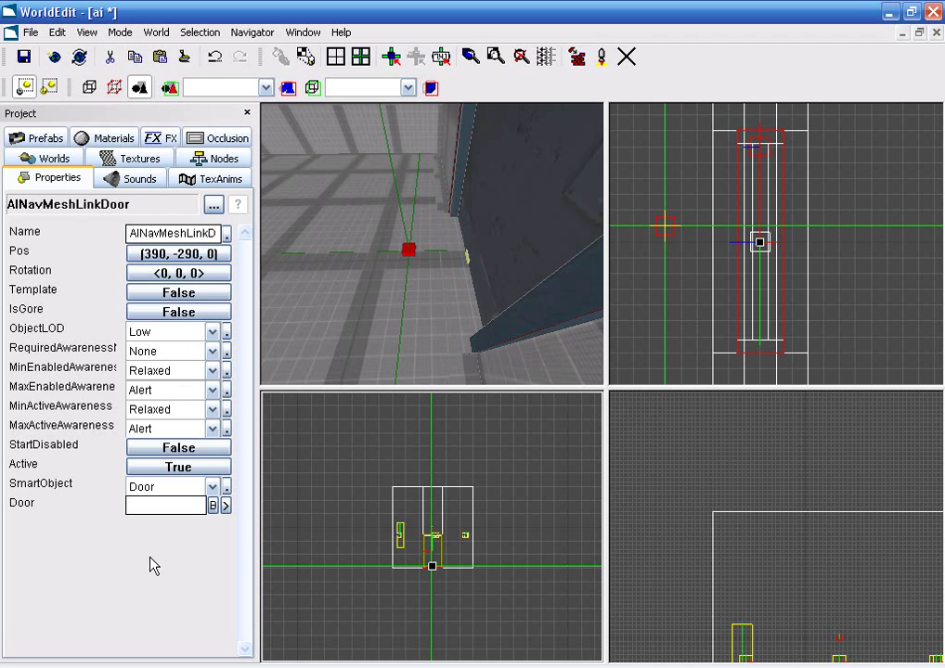
pyautogui.click(146, 356)
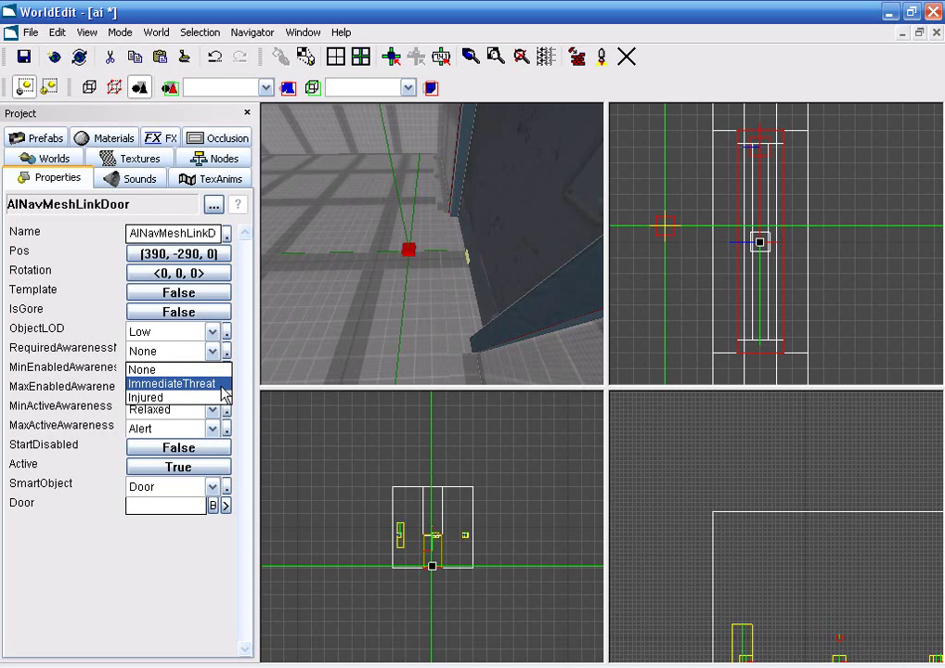
pyautogui.click(137, 540)
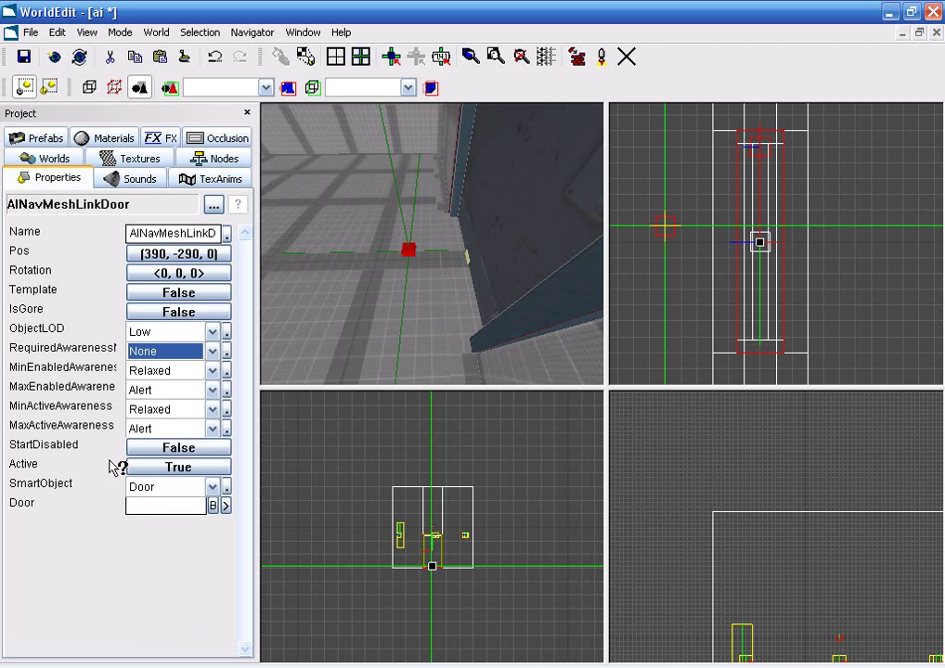
pyautogui.click(149, 371)
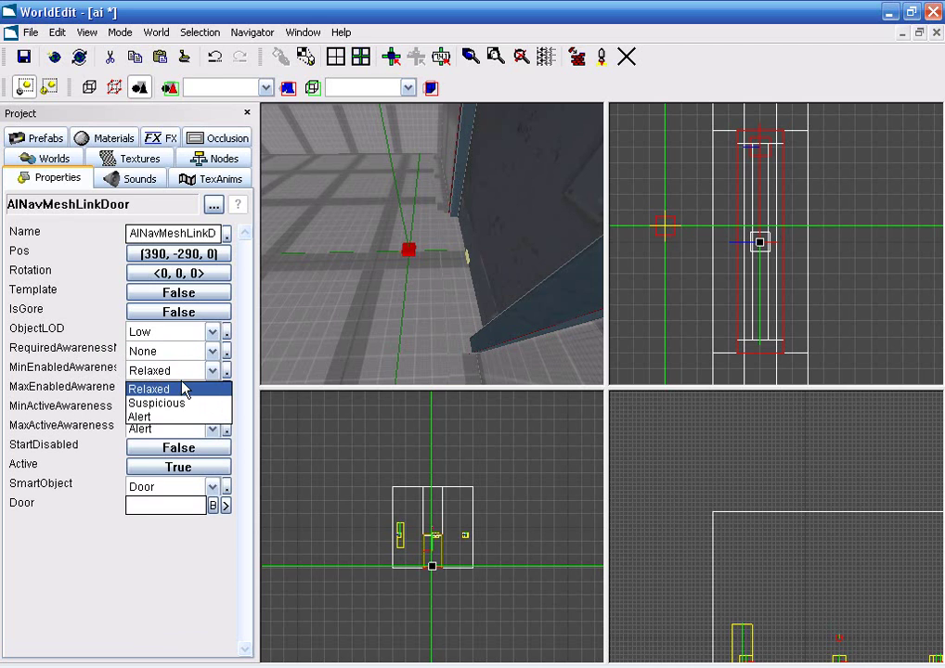
pyautogui.click(185, 390)
pyautogui.click(204, 389)
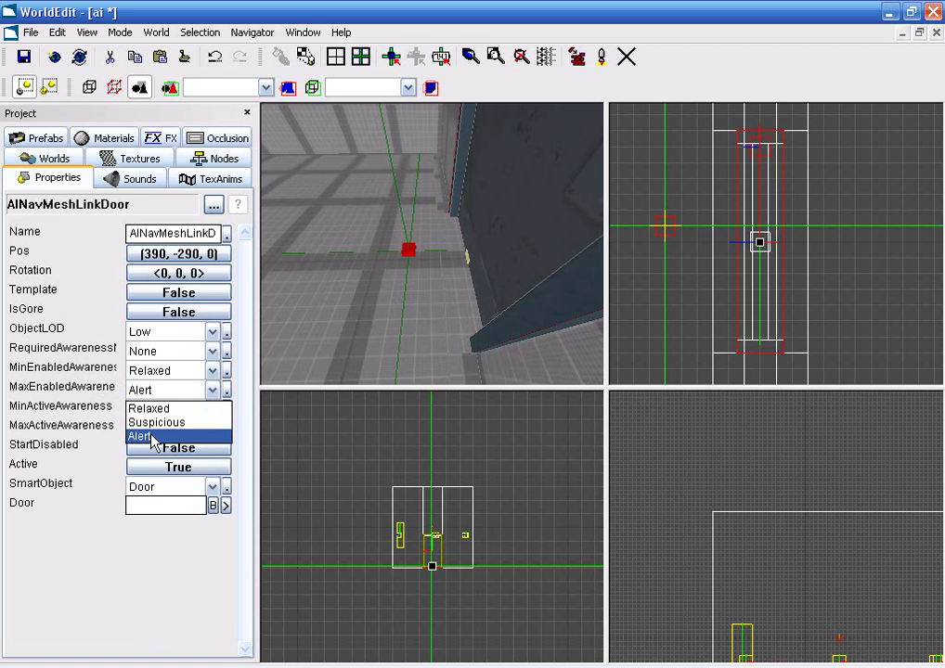
pyautogui.click(163, 543)
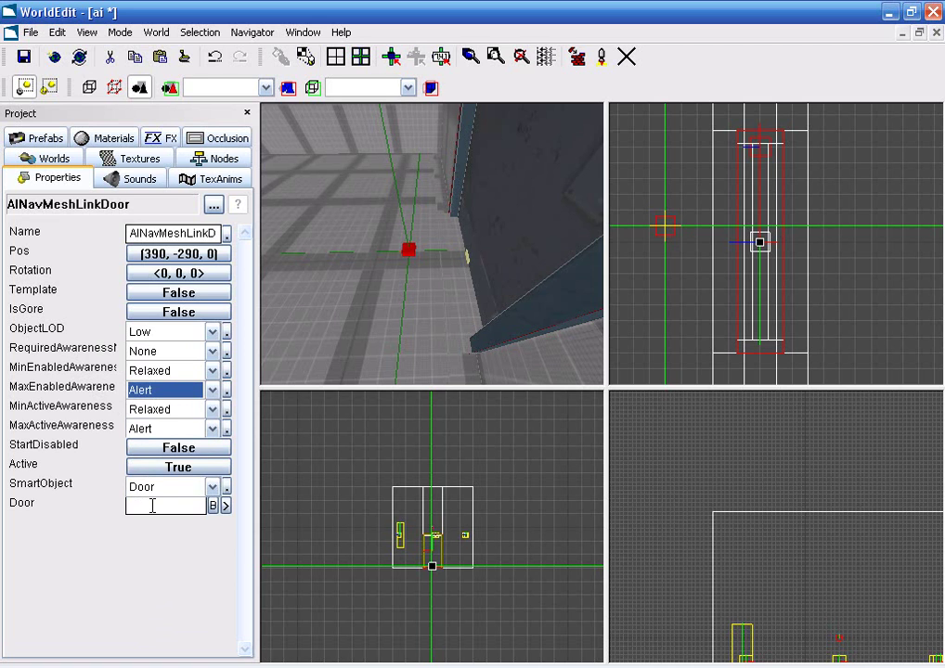
# - Review the door link's SmartObject options and read the help text for its Door property
pyautogui.click(186, 488)
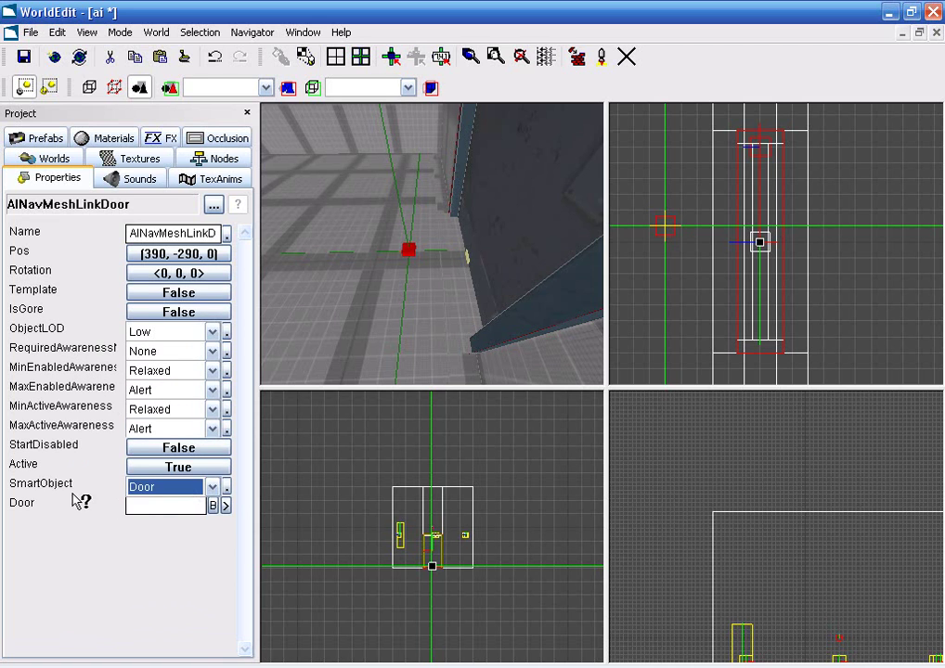
pyautogui.click(156, 489)
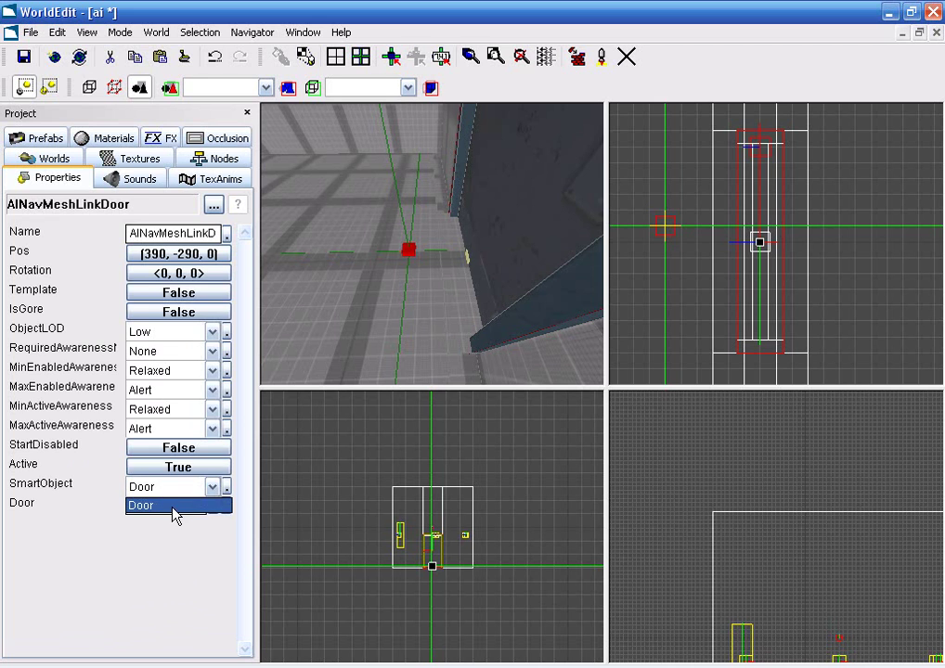
pyautogui.click(173, 506)
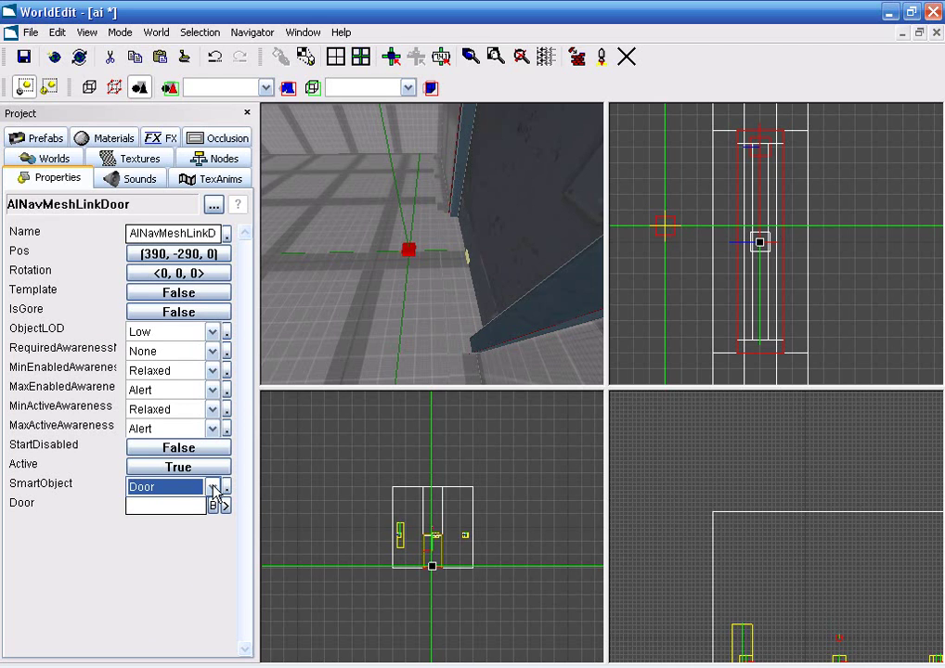
pyautogui.click(213, 488)
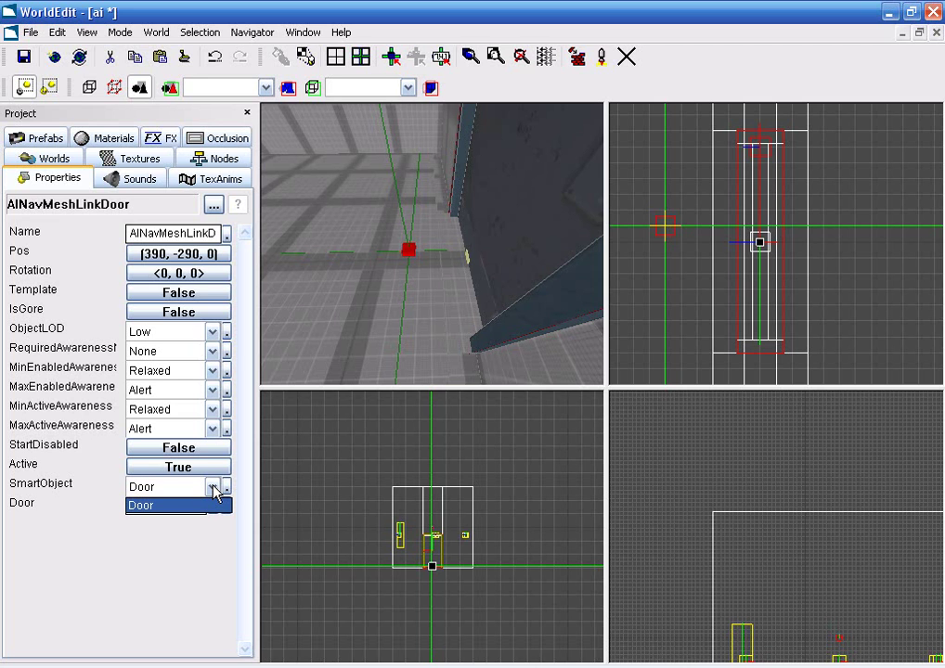
pyautogui.click(213, 489)
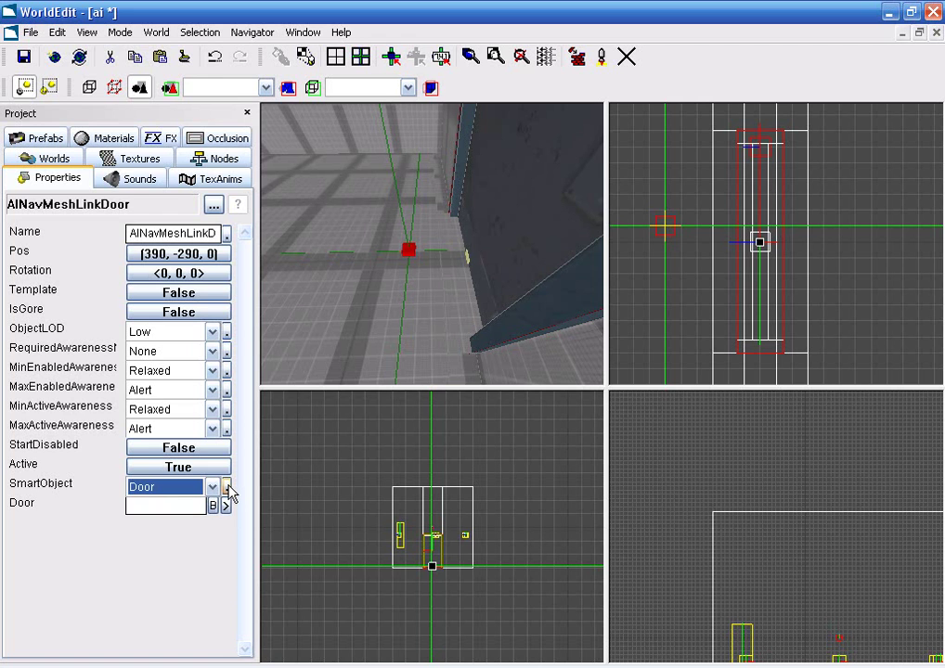
pyautogui.click(29, 510)
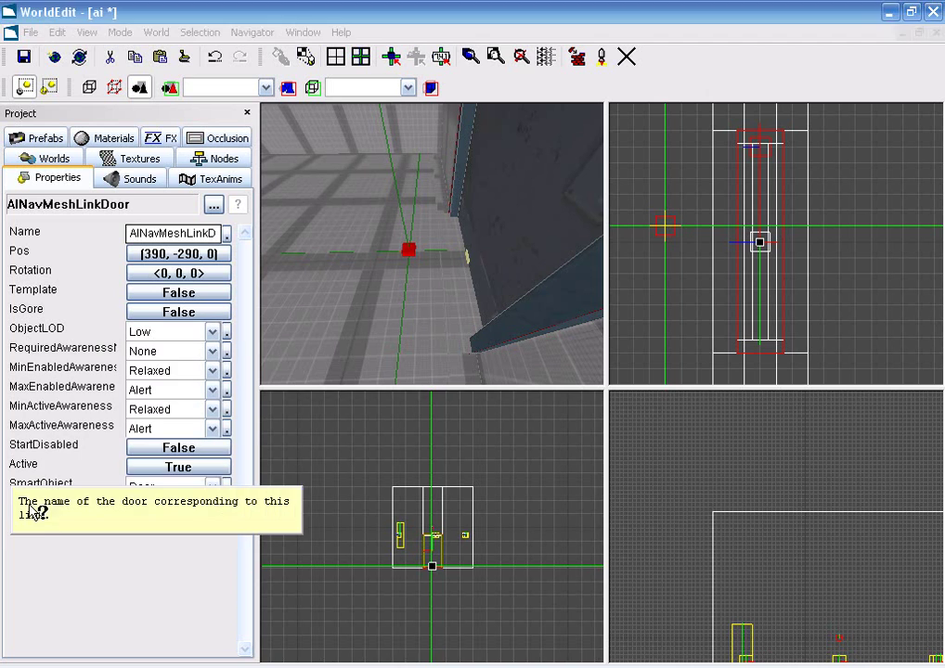
pyautogui.click(26, 511)
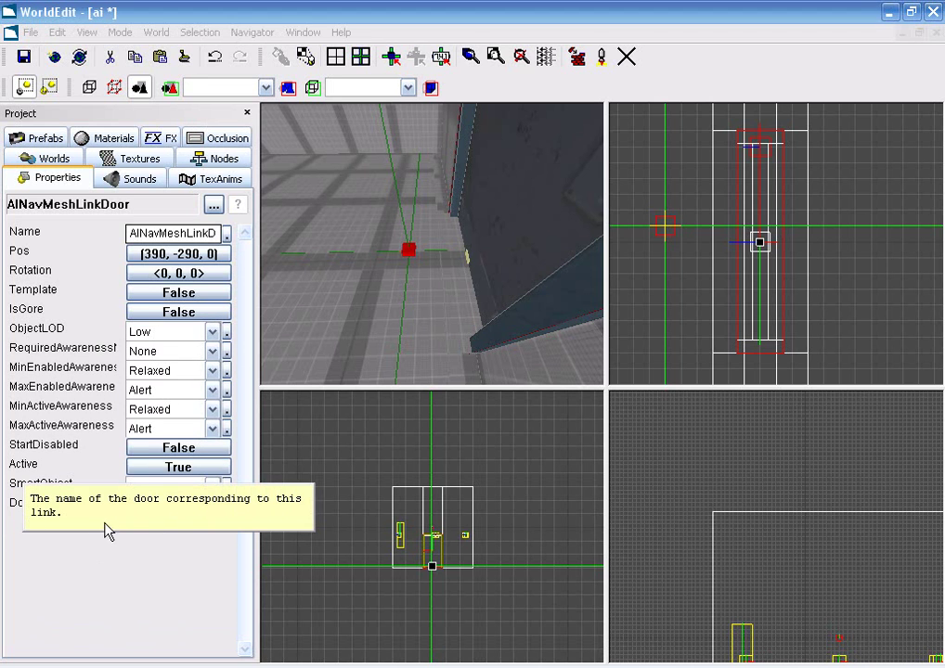
pyautogui.click(78, 552)
# - Set the door link's Door property to the rotating door door_industrial02_Blue00.Door_WM
pyautogui.click(212, 506)
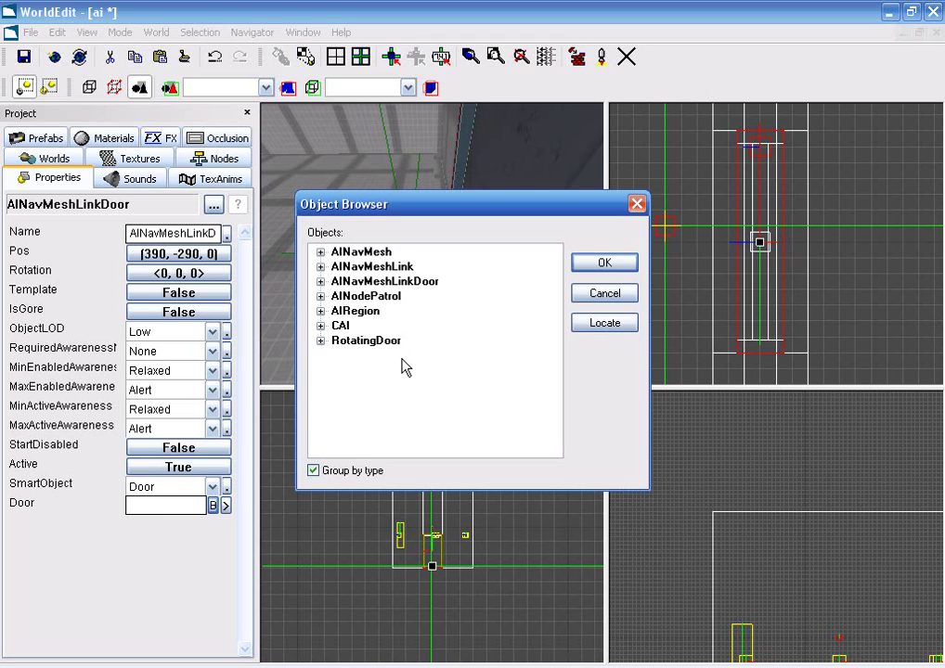
pyautogui.click(320, 341)
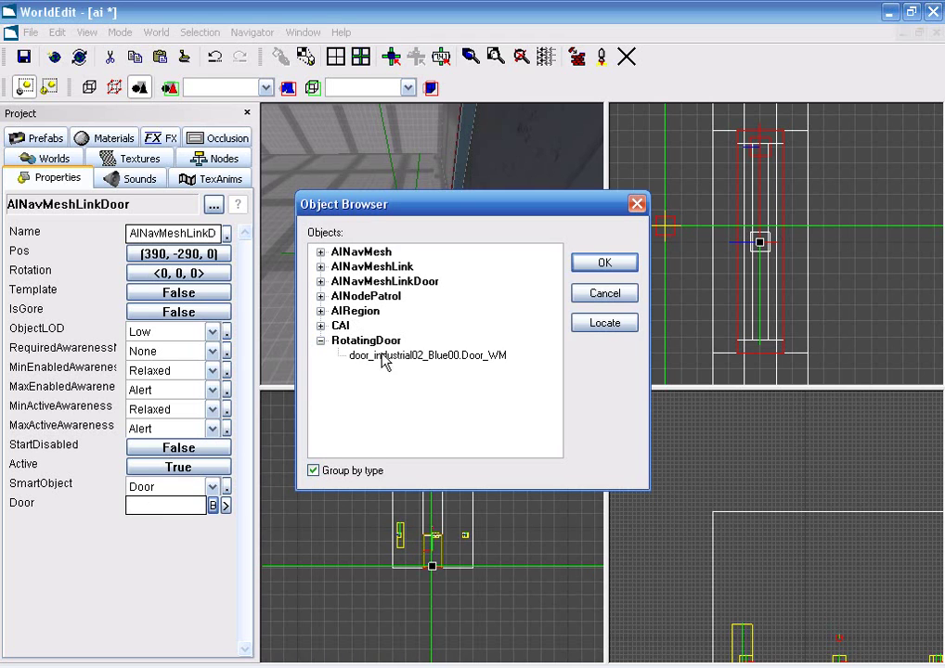
pyautogui.click(397, 358)
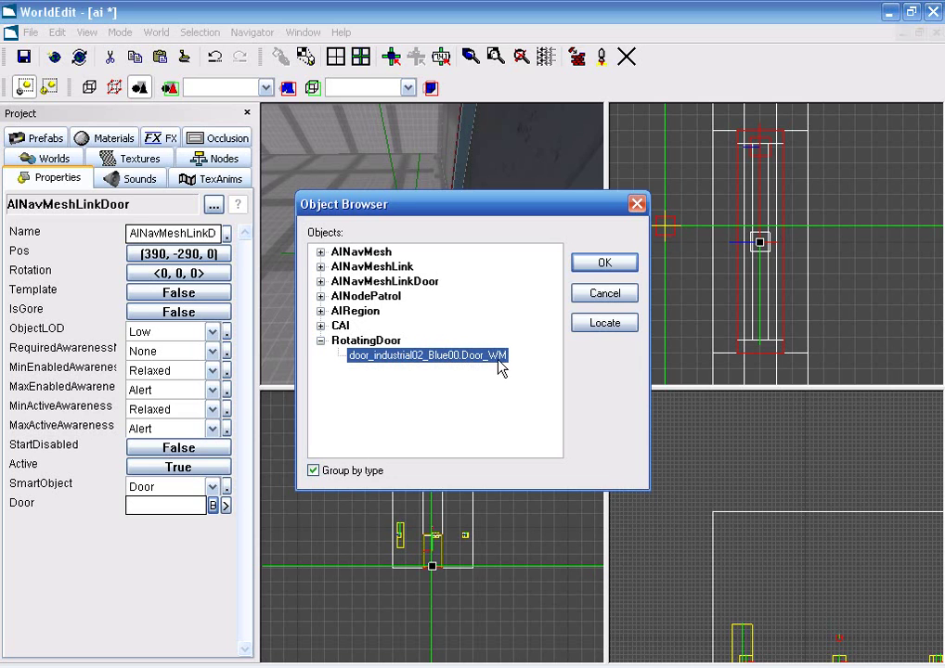
pyautogui.click(605, 263)
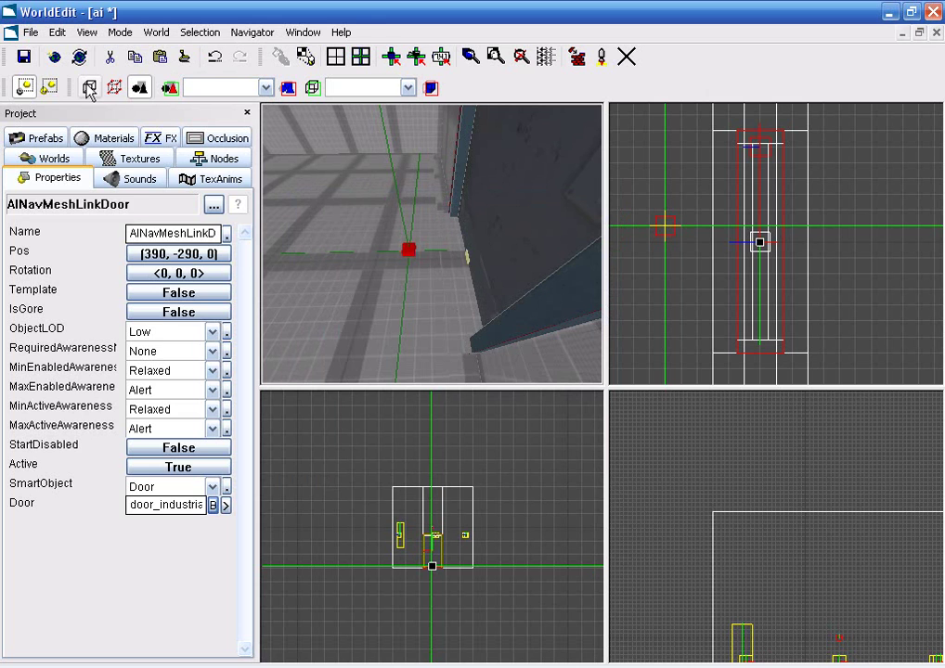
# - Inspect the properties of the brush bound to the door link
pyautogui.click(91, 88)
pyautogui.click(464, 291)
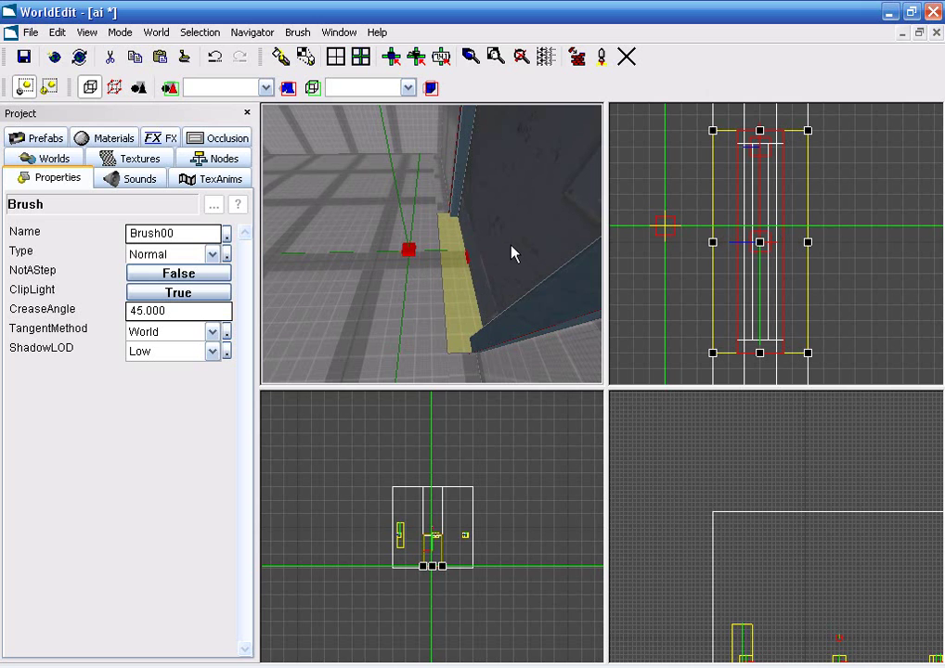
pyautogui.click(444, 251)
# - Set the ATCSecurity AI's InitialNode to AINodePatrol00 in its ConfigureAI properties
pyautogui.moveTo(443, 252)
pyautogui.mouseDown(button='right')
pyautogui.moveTo(408, 227)
pyautogui.moveTo(353, 242)
pyautogui.moveTo(427, 280)
pyautogui.moveTo(399, 278)
pyautogui.moveTo(363, 178)
pyautogui.mouseUp(button='right')
pyautogui.click(139, 87)
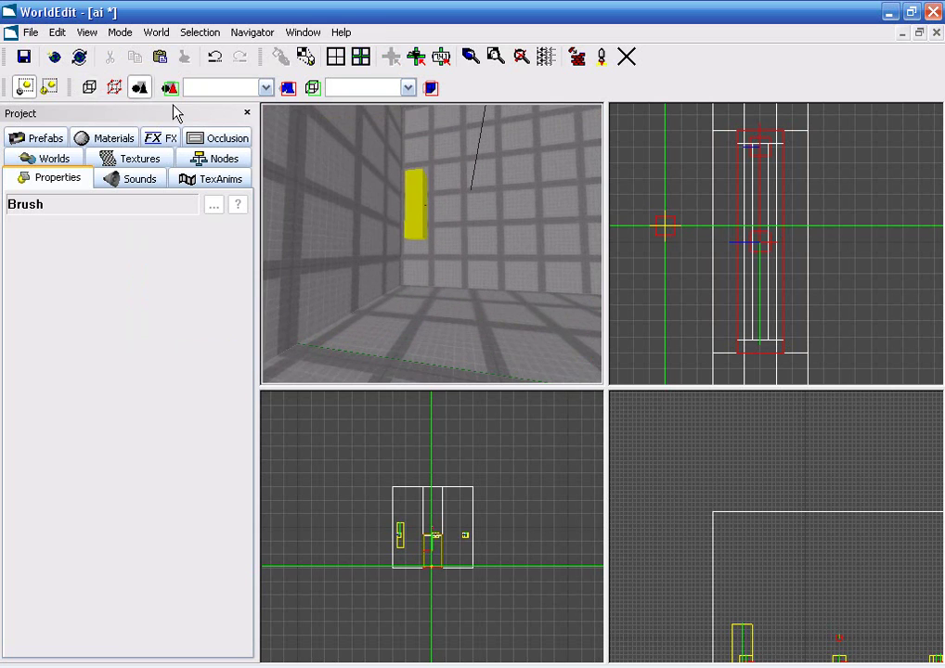
pyautogui.click(423, 219)
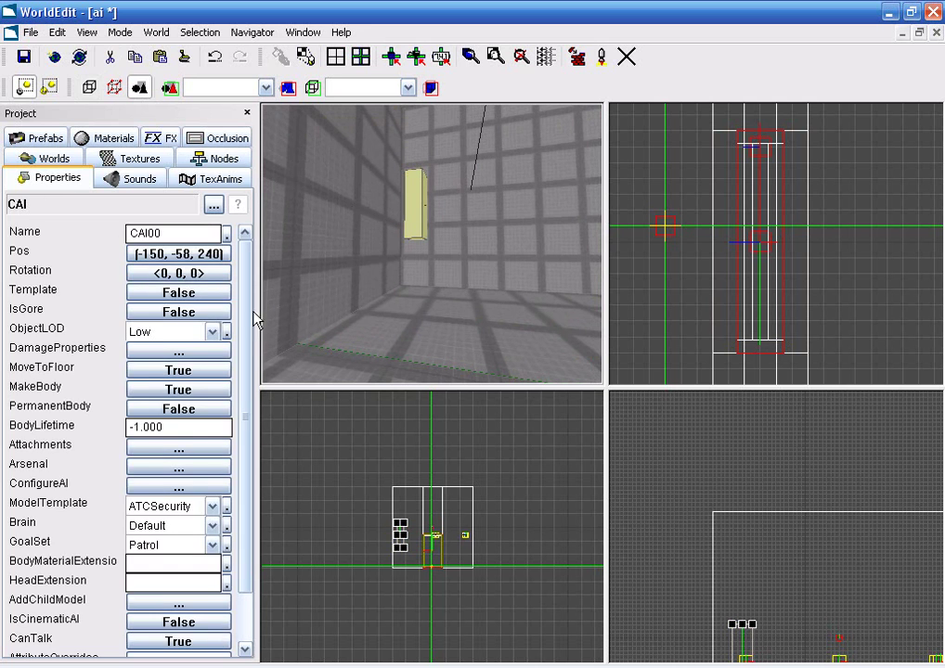
pyautogui.scroll(-1, 244, 406)
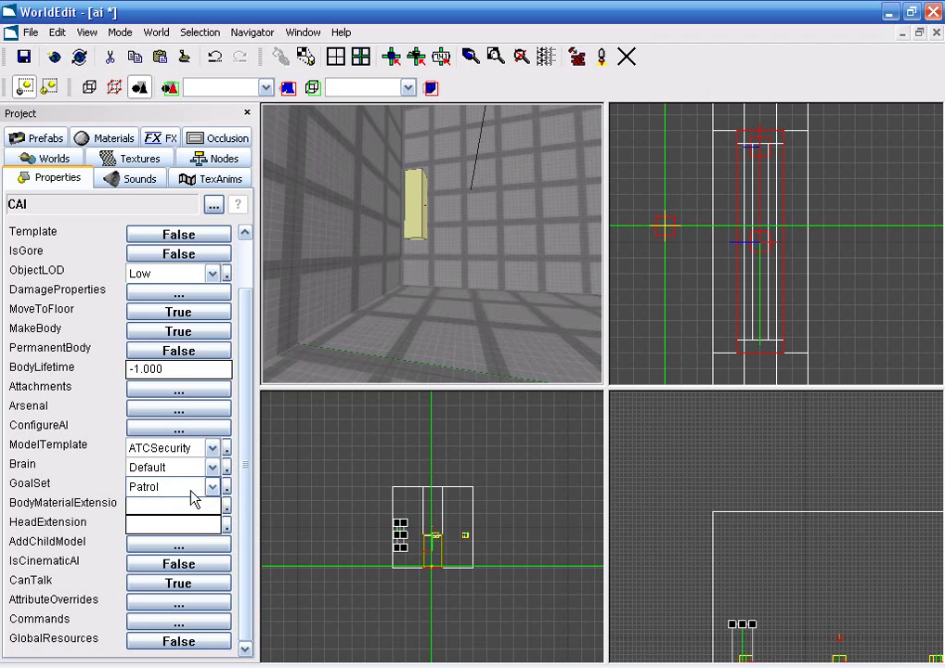
pyautogui.click(185, 429)
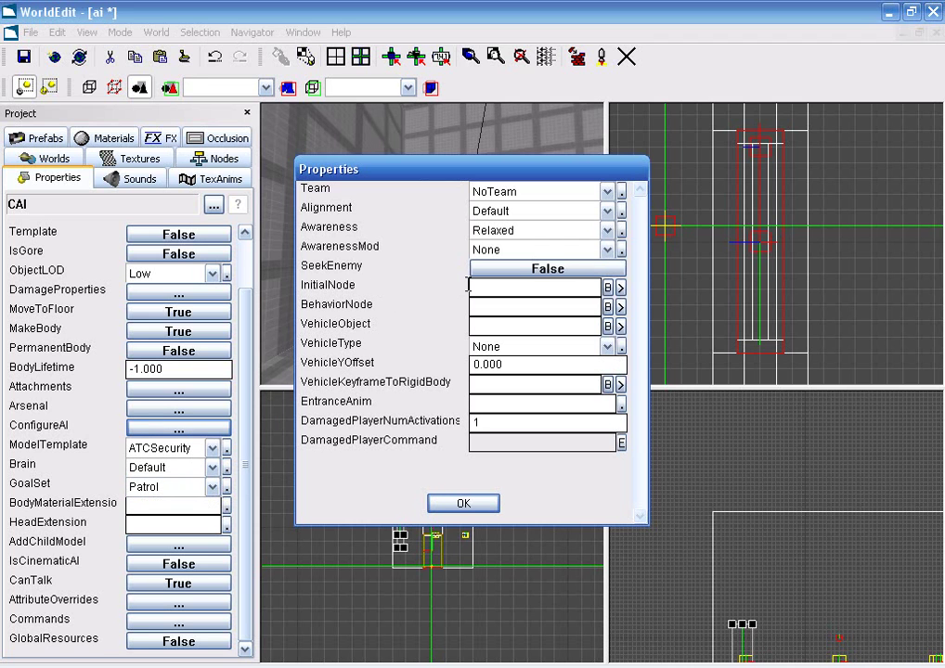
pyautogui.click(608, 289)
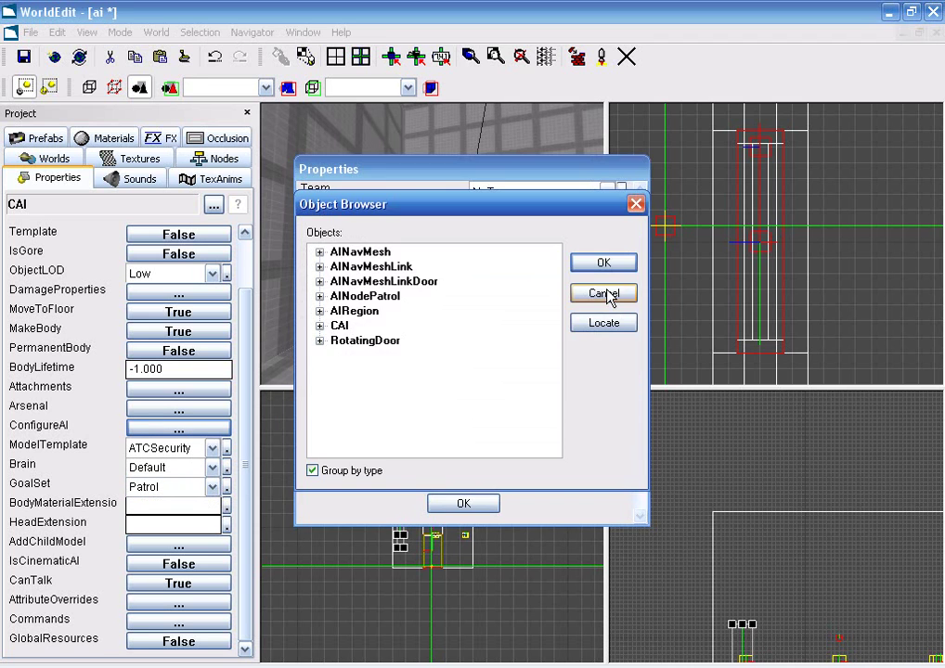
pyautogui.click(319, 296)
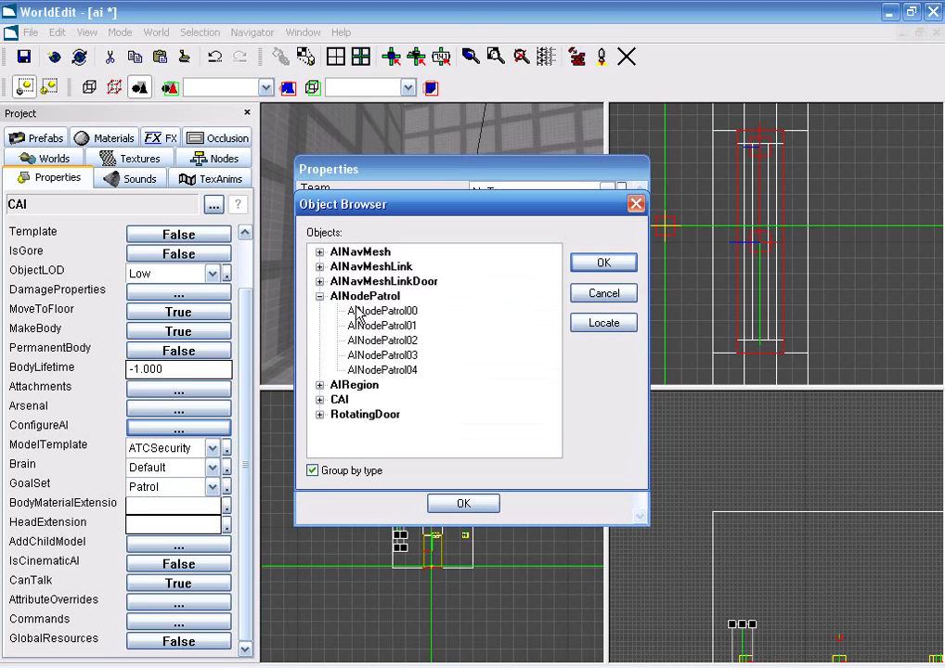
pyautogui.click(353, 312)
pyautogui.click(598, 264)
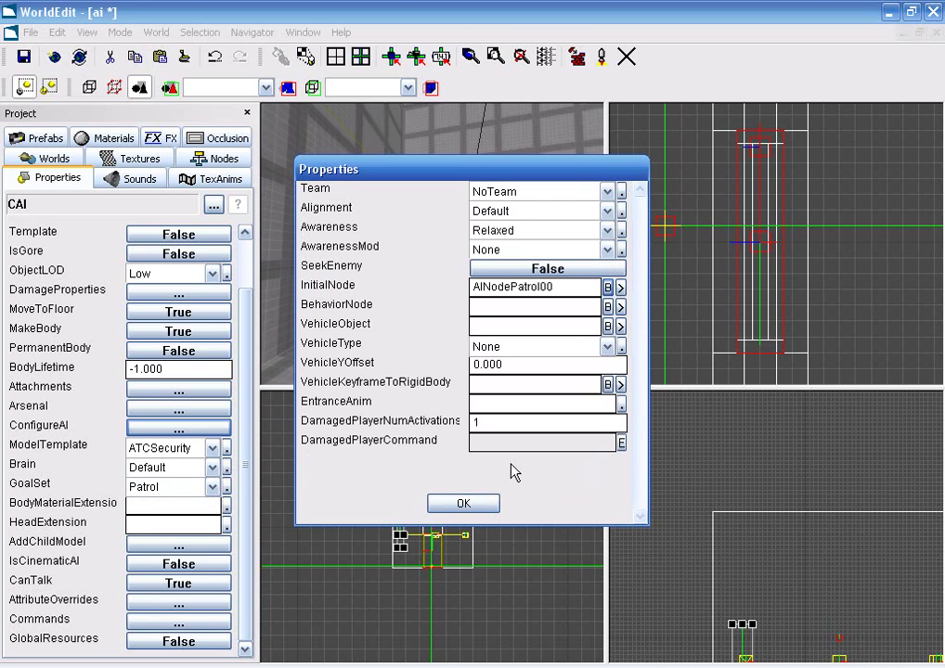
pyautogui.click(474, 503)
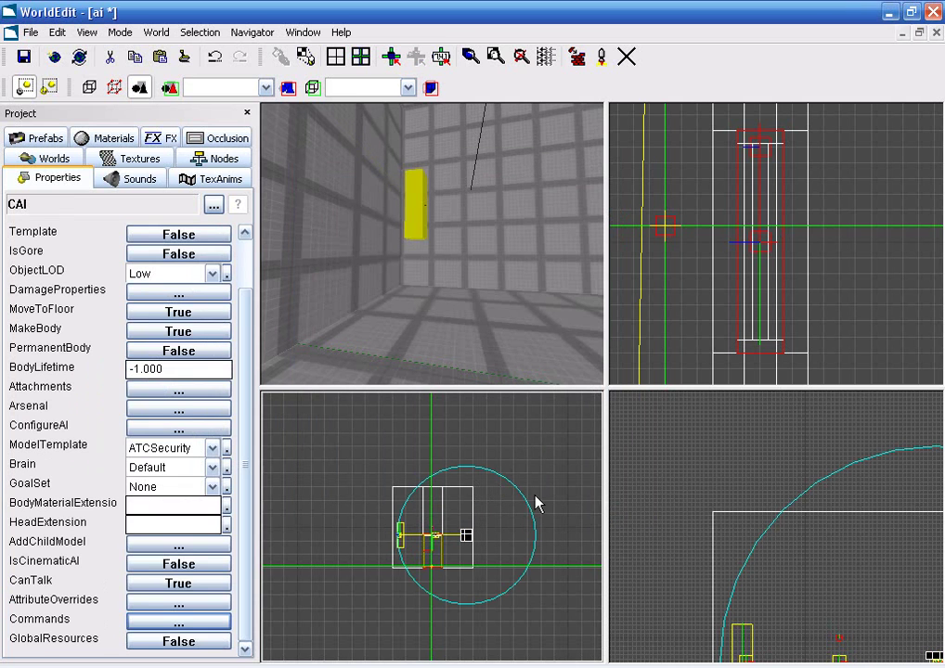
# - Review the Team and Alignment options in the ConfigureAI properties of the other AI, whose GoalSet is None
pyautogui.click(165, 432)
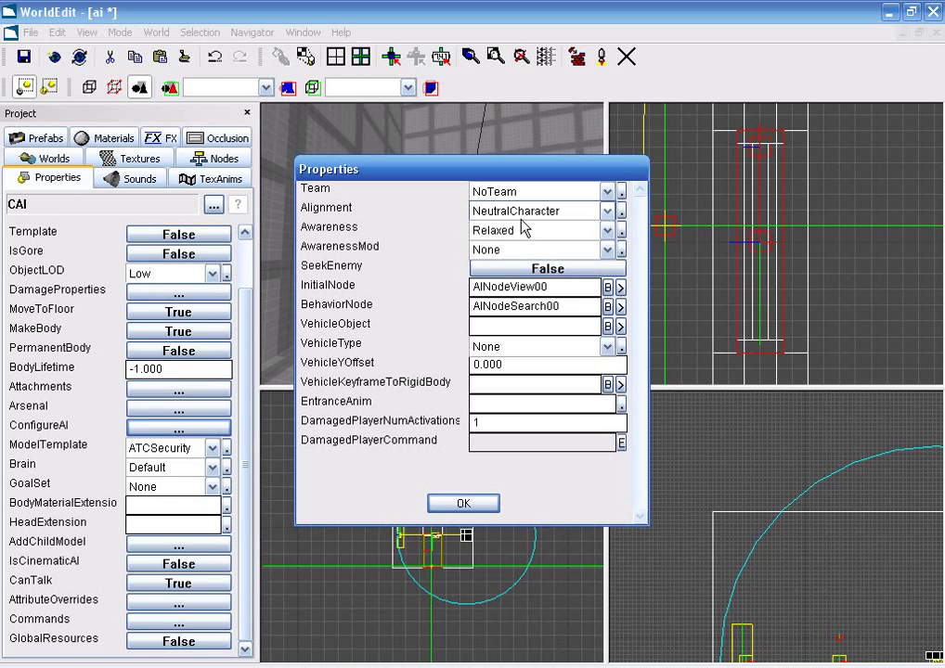
pyautogui.click(535, 192)
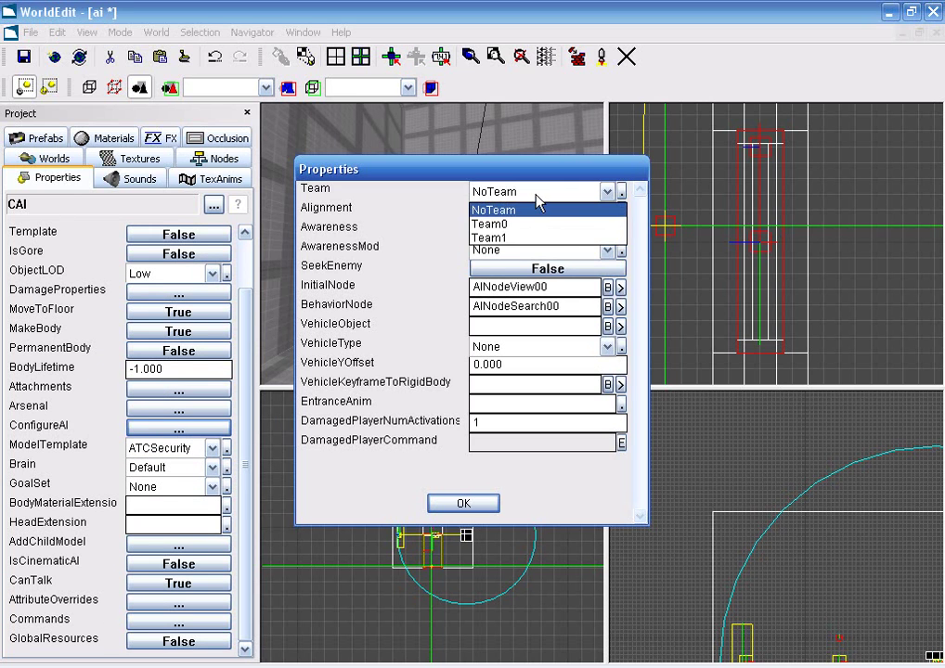
pyautogui.click(535, 196)
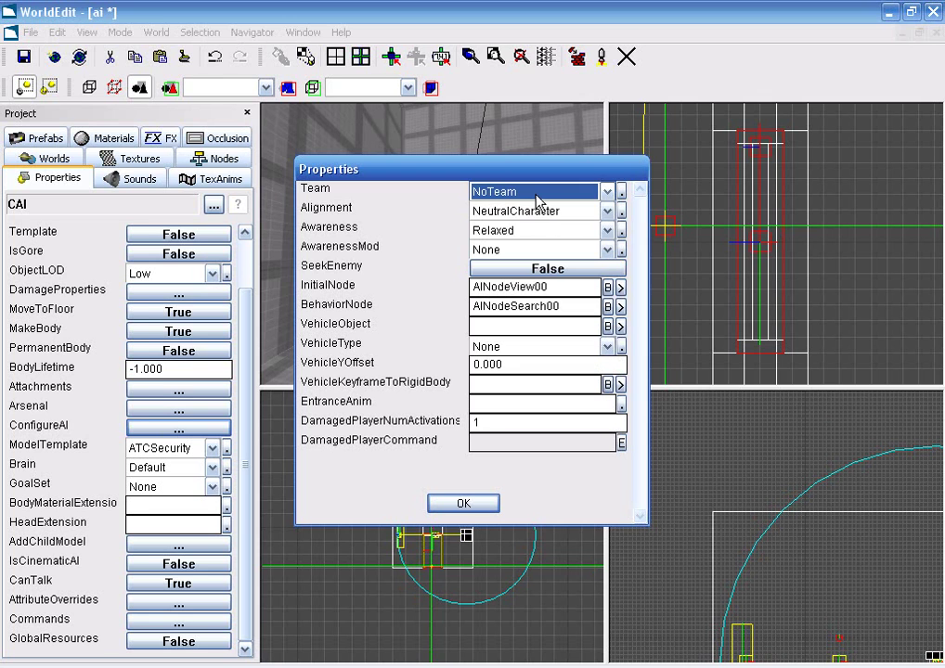
pyautogui.click(536, 195)
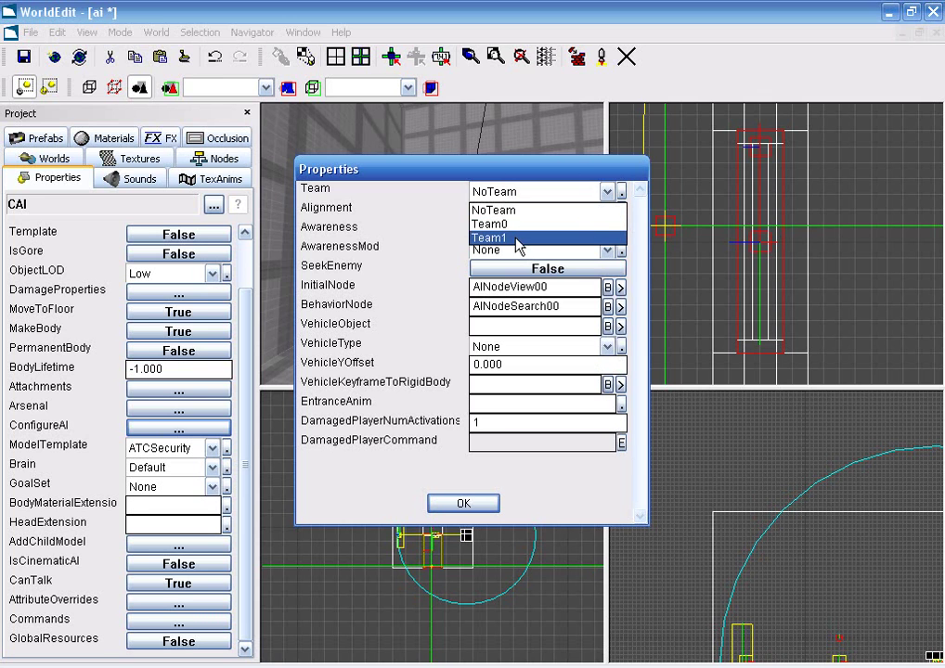
pyautogui.click(499, 209)
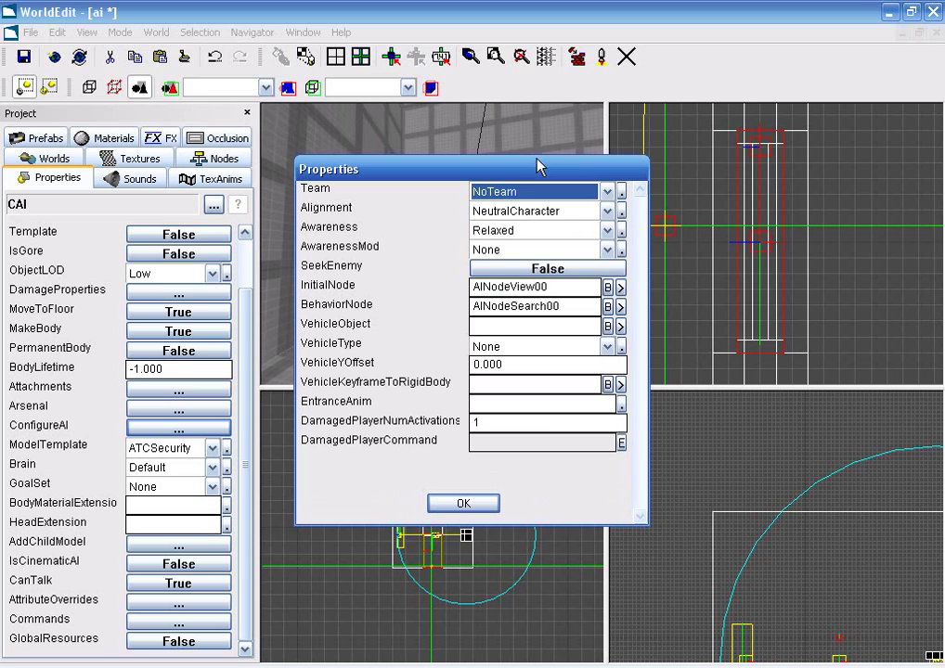
pyautogui.click(501, 213)
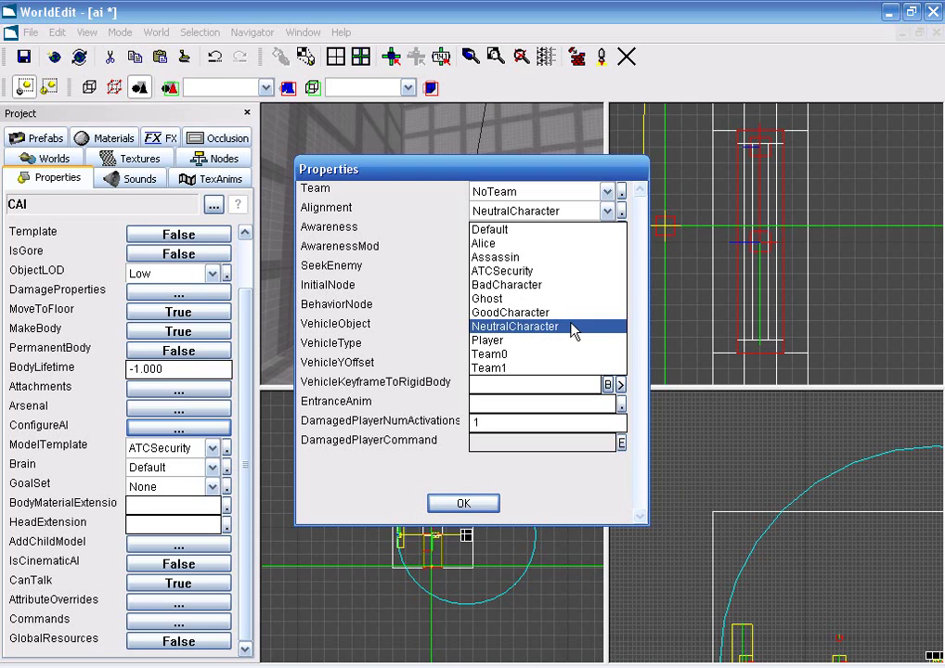
pyautogui.click(571, 328)
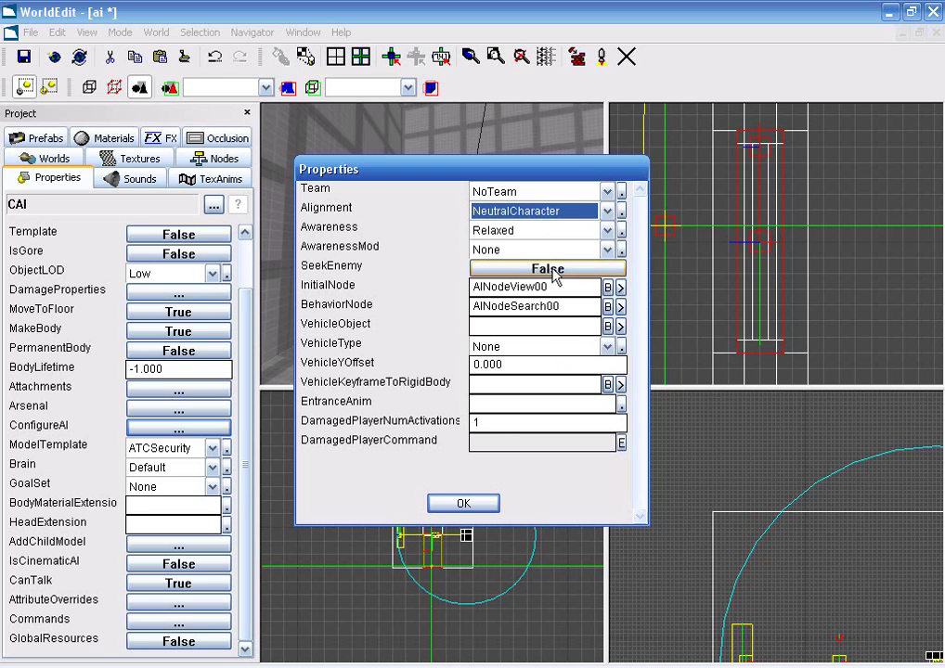
pyautogui.click(462, 503)
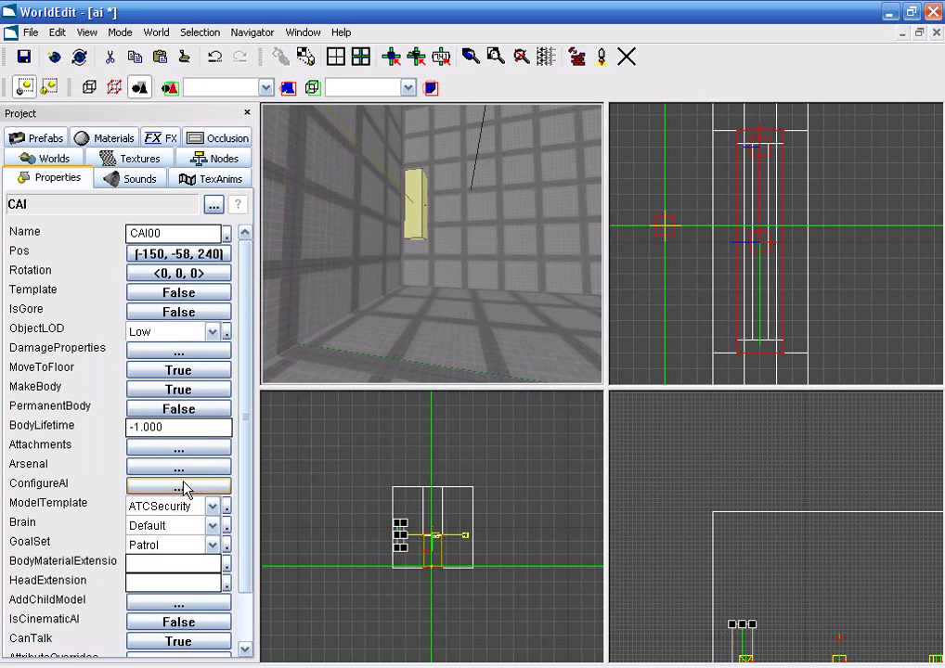
# - Check the patrolling AI's InitialNode setting and inspect its Arsenal weapon options
pyautogui.click(181, 483)
pyautogui.moveTo(554, 286); pyautogui.dragTo(470, 287)
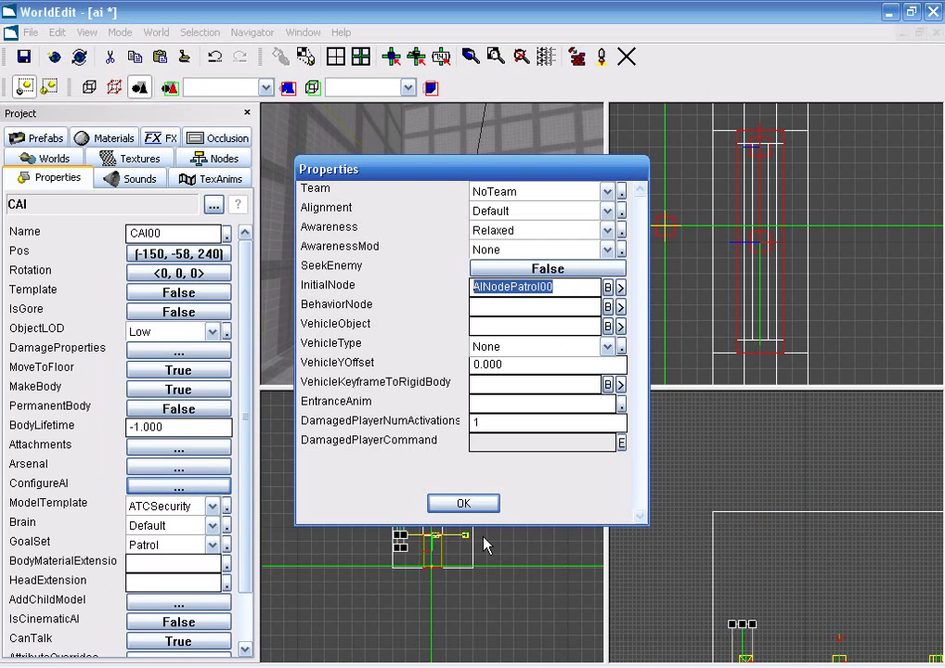
pyautogui.click(463, 503)
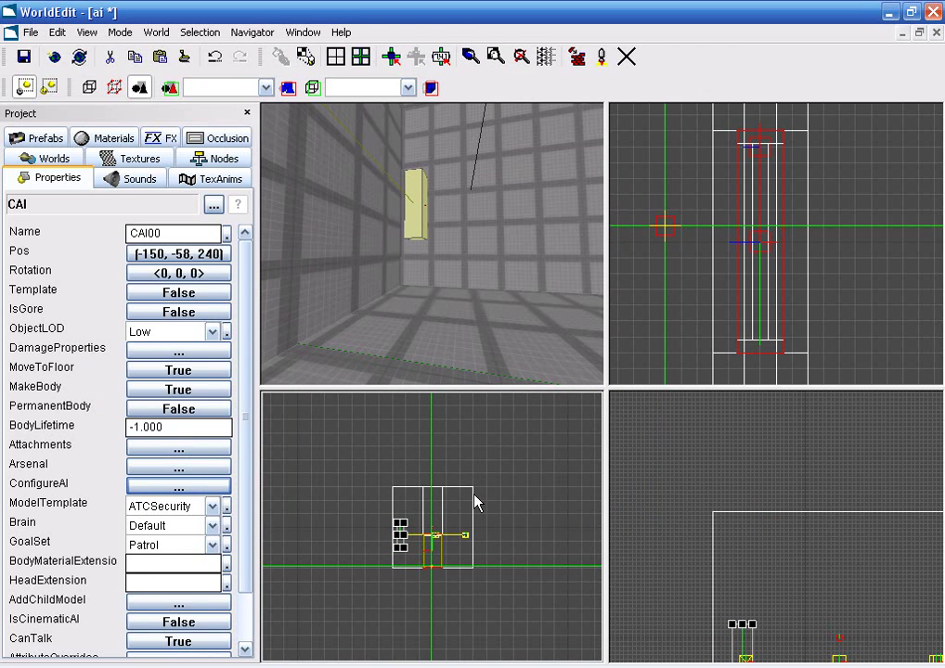
pyautogui.click(190, 467)
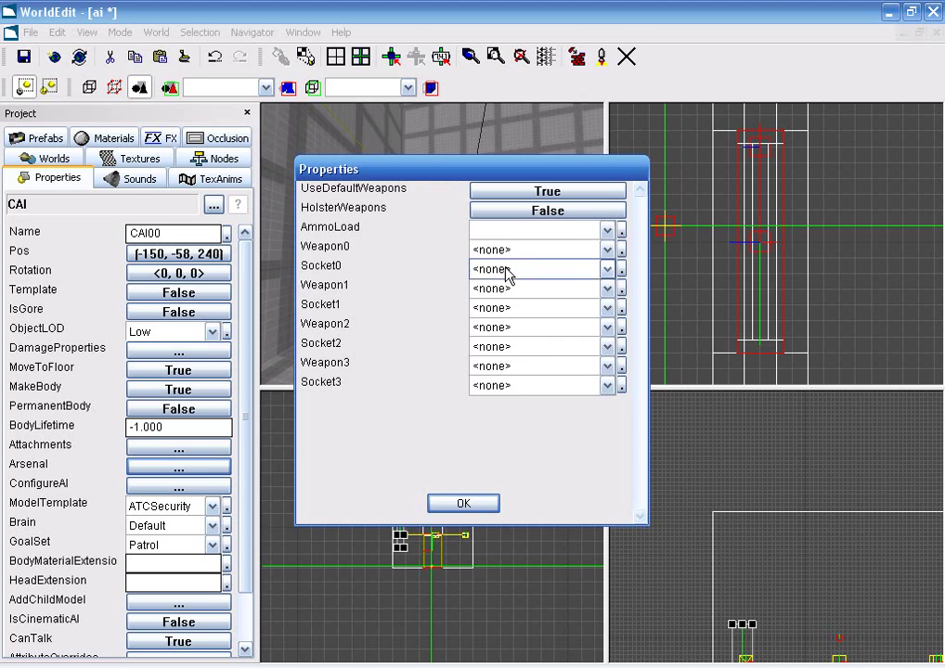
pyautogui.click(466, 505)
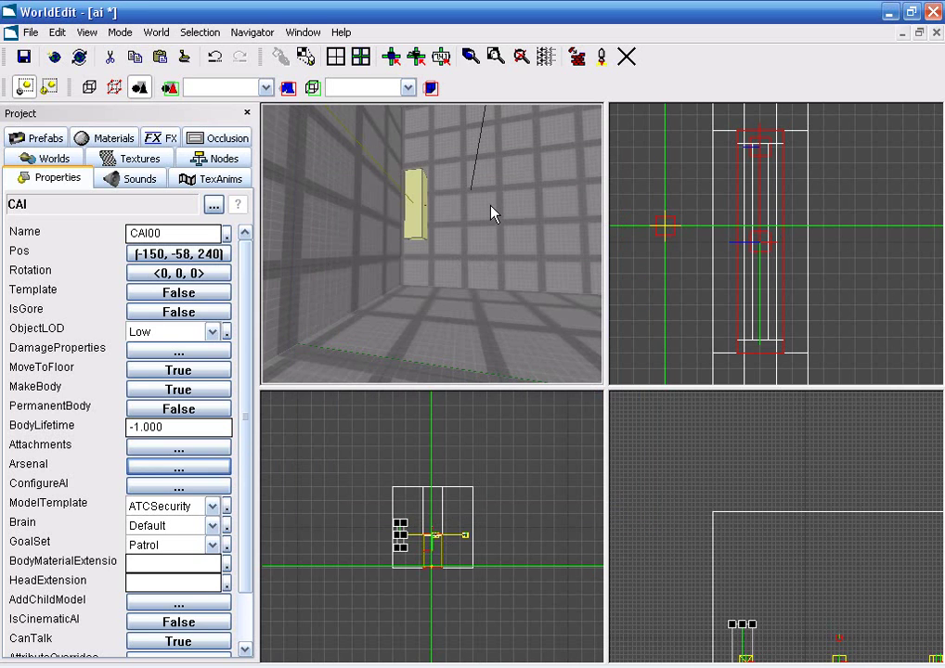
# - Collapse the Shell node under 001-Geometry and make 002-Sectors the active node
pyautogui.scroll(-5, 834, 272)
pyautogui.scroll(-3, 780, 252)
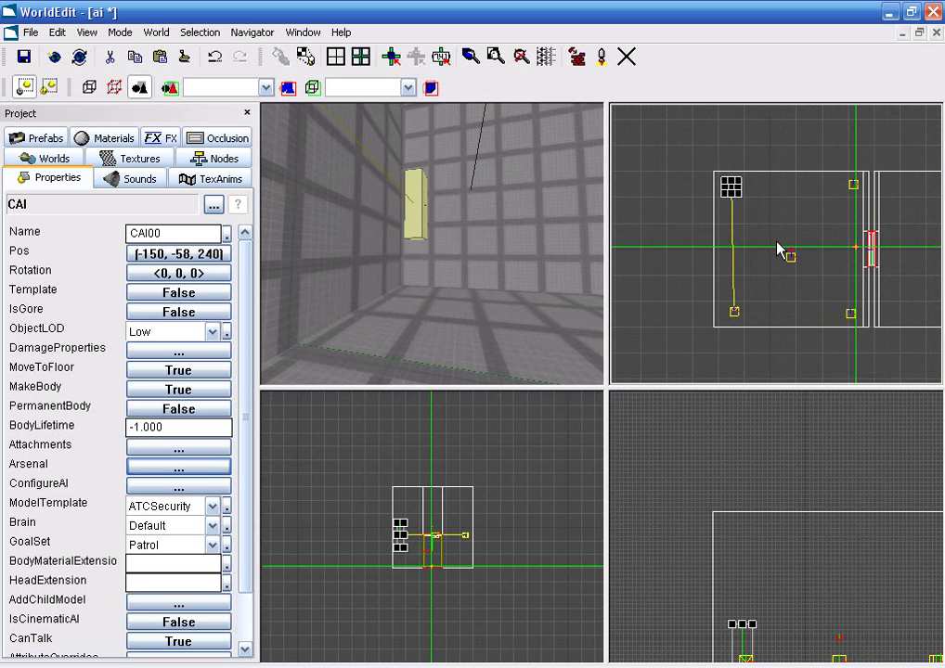
pyautogui.scroll(4, 777, 250)
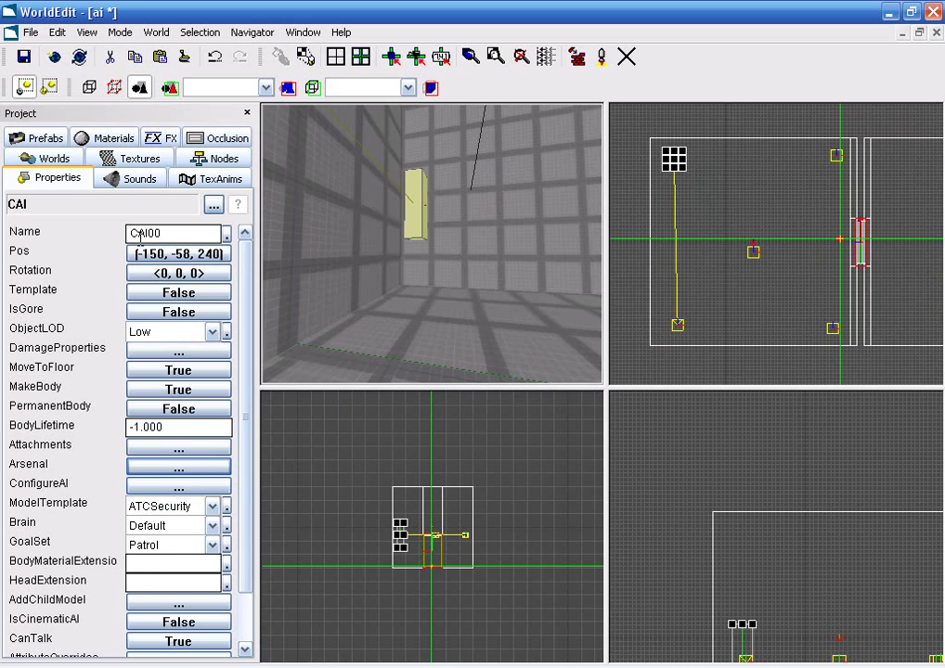
pyautogui.click(215, 158)
pyautogui.scroll(2, 167, 372)
pyautogui.click(61, 355)
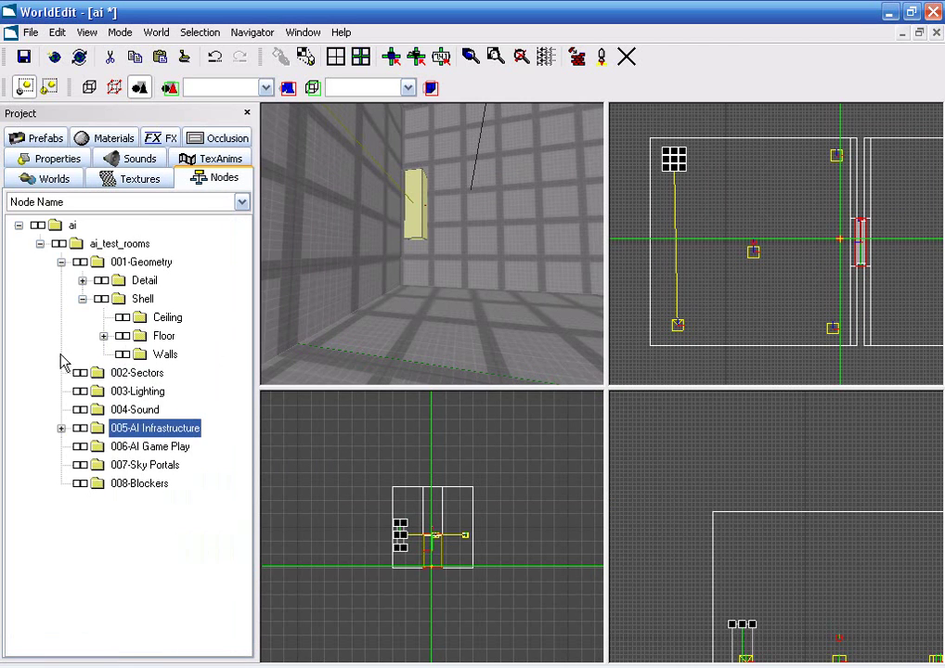
pyautogui.click(82, 299)
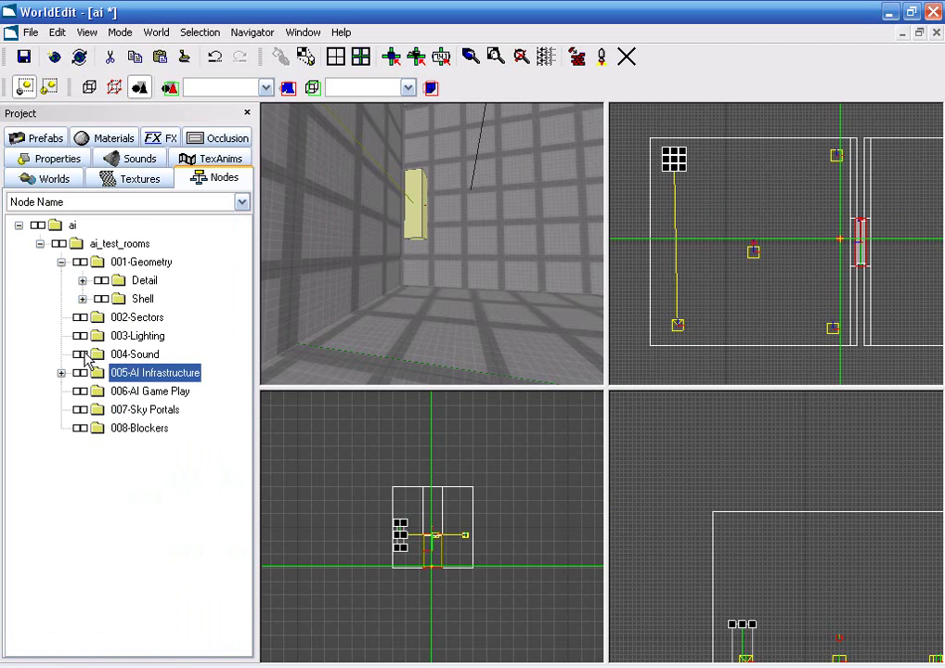
pyautogui.click(129, 320)
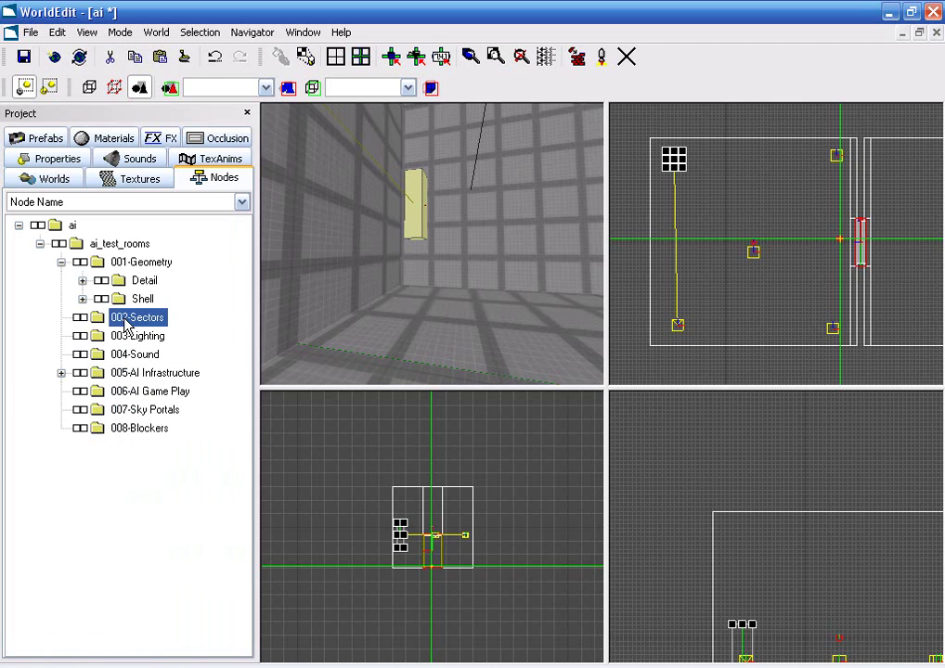
pyautogui.doubleClick(129, 319)
# - Draw a rectangular sector brush over the first room's full footprint and fit its height to the room
pyautogui.click(657, 160)
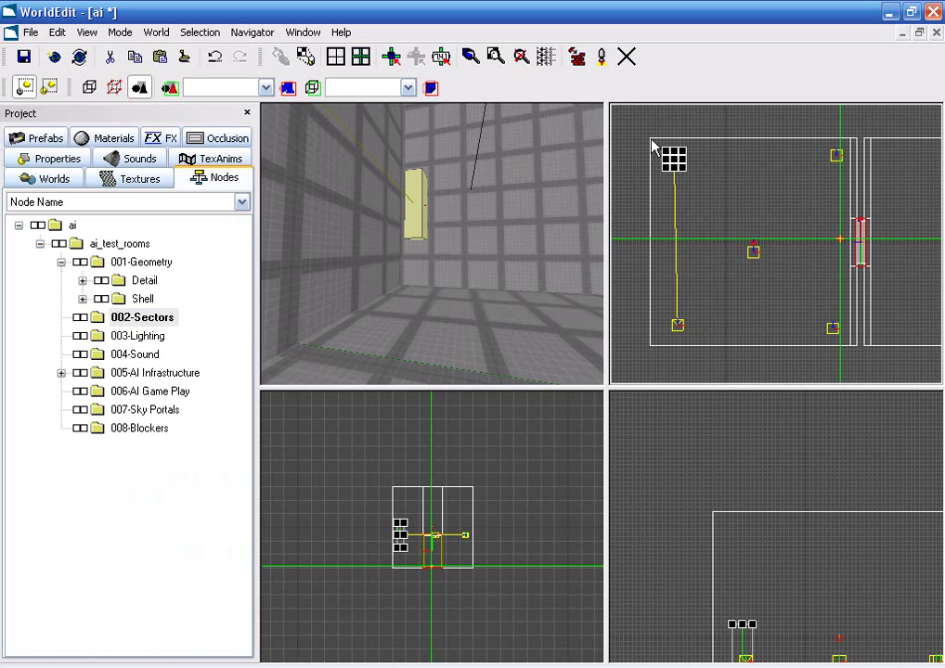
pyautogui.click(90, 87)
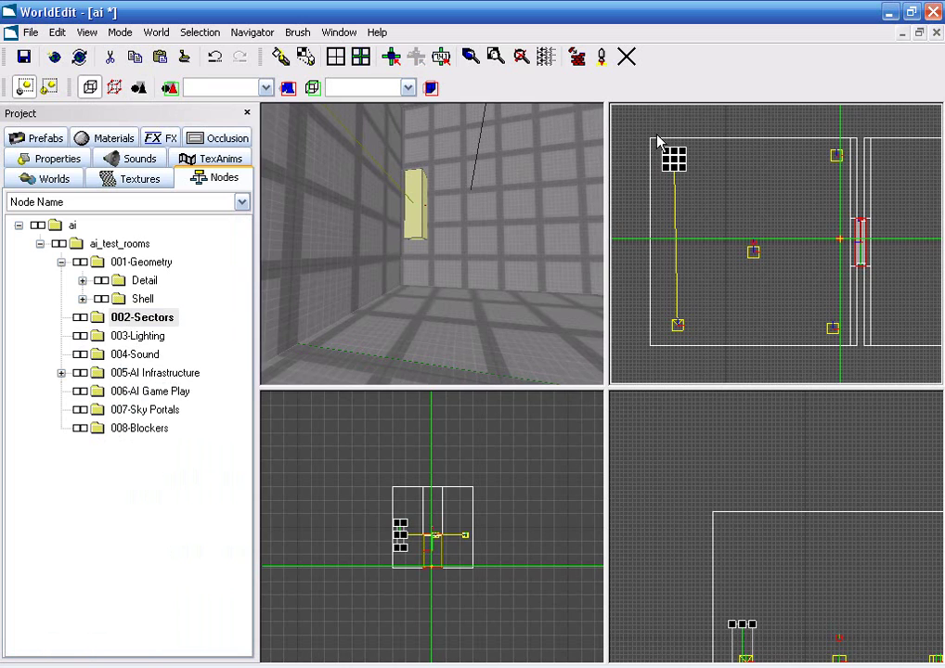
pyautogui.moveTo(653, 139)
pyautogui.mouseDown()
pyautogui.moveTo(661, 321)
pyautogui.moveTo(653, 353)
pyautogui.moveTo(842, 357)
pyautogui.moveTo(857, 348)
pyautogui.mouseUp()
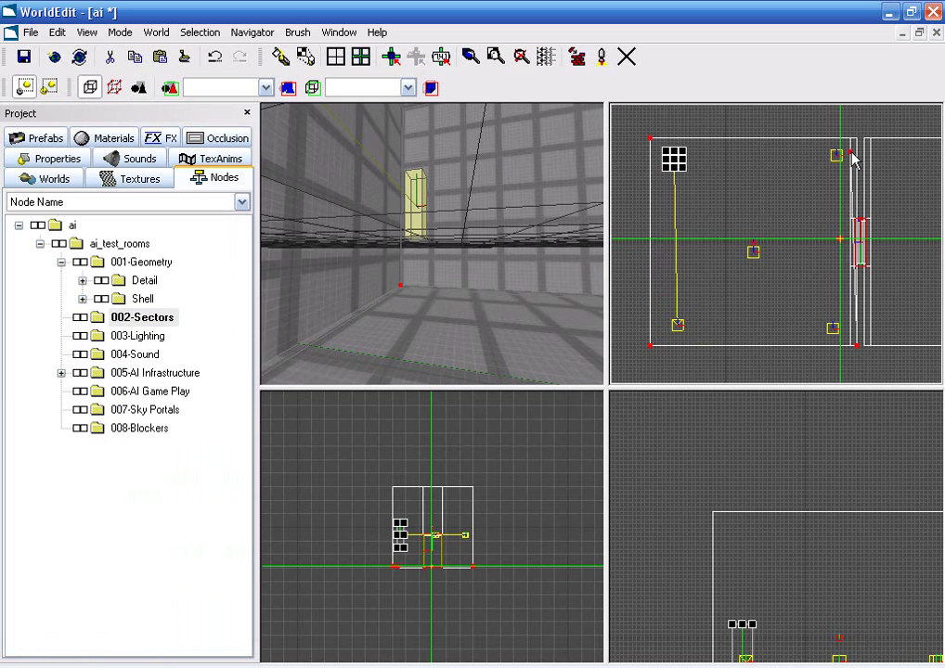
pyautogui.click(651, 141)
pyautogui.click(331, 406)
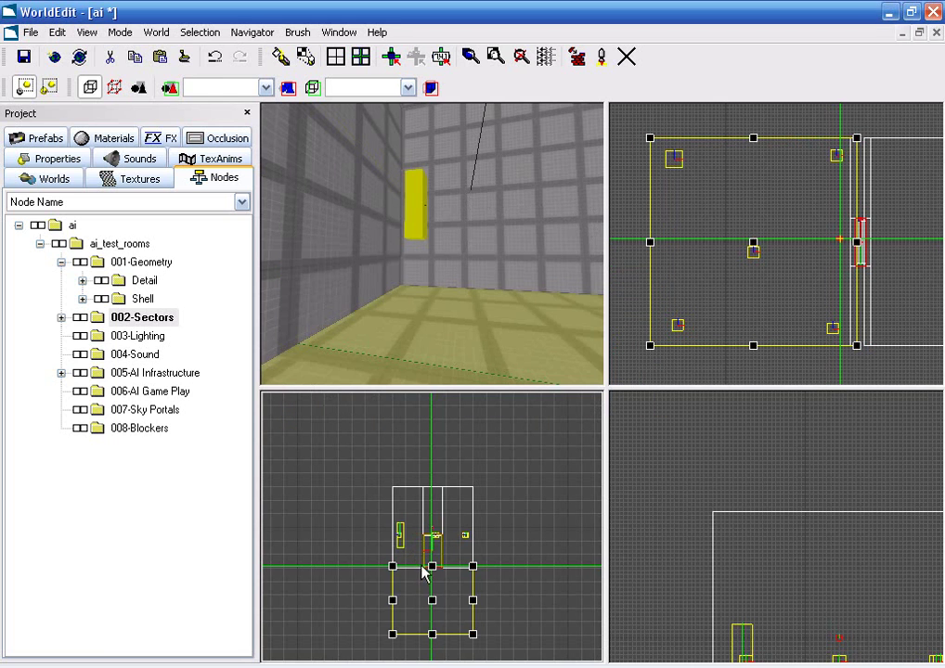
pyautogui.moveTo(432, 635); pyautogui.dragTo(433, 569)
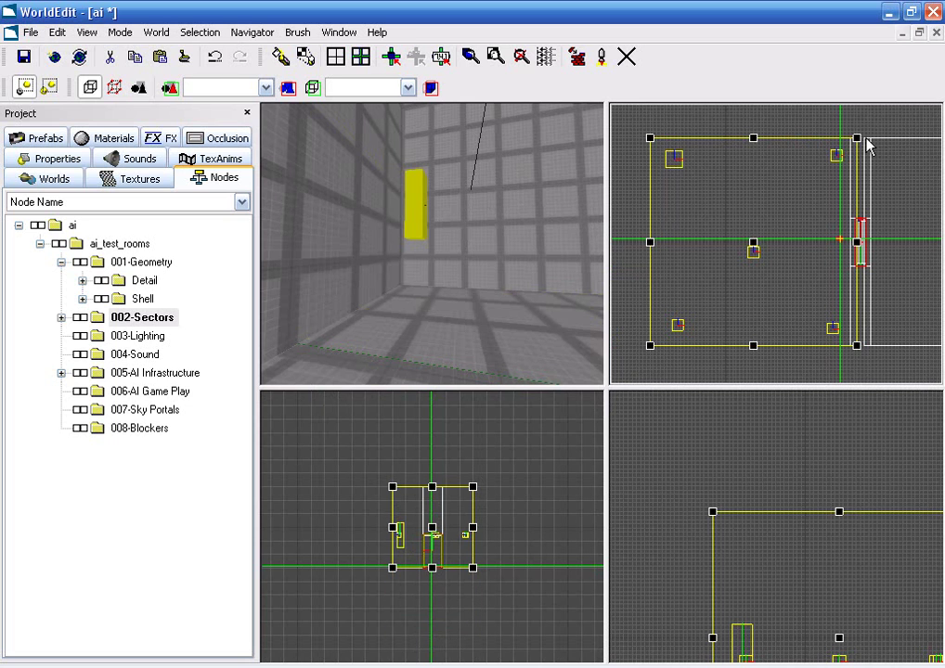
# - Place a matching copy of the sector brush over the second room, aligned with that room's wall corner
pyautogui.press('m')
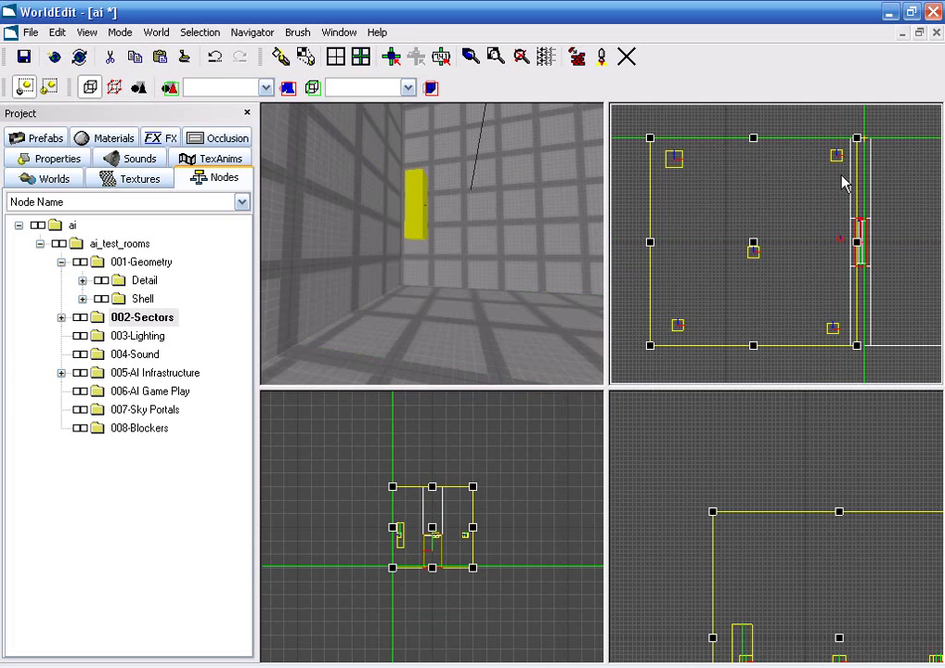
pyautogui.press('m')
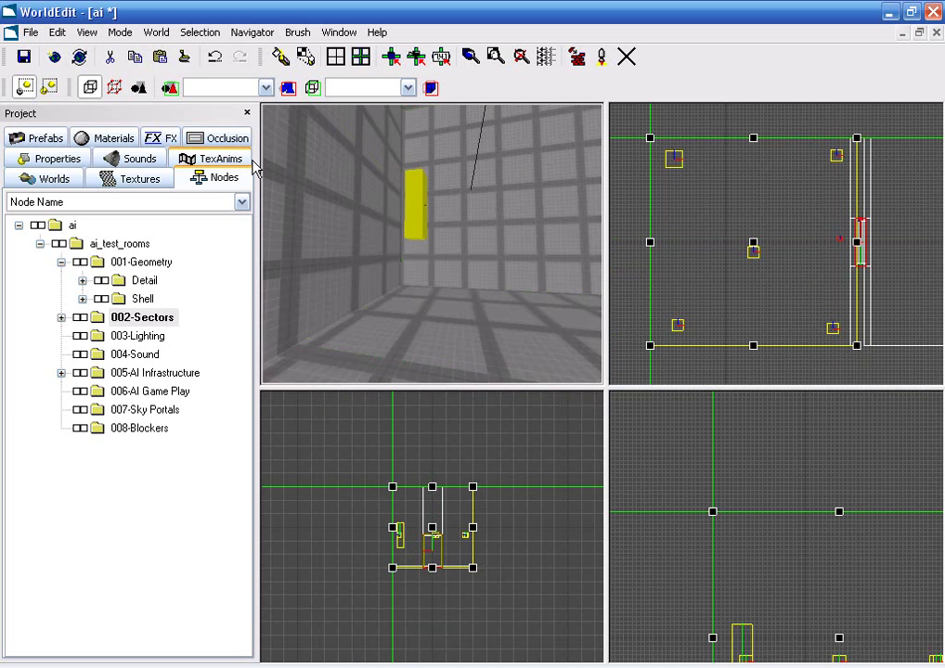
pyautogui.moveTo(371, 223); pyautogui.dragTo(455, 246, button='right')
pyautogui.moveTo(753, 242)
pyautogui.mouseDown()
pyautogui.moveTo(894, 332)
pyautogui.moveTo(894, 247)
pyautogui.moveTo(931, 241)
pyautogui.moveTo(801, 242)
pyautogui.mouseUp()
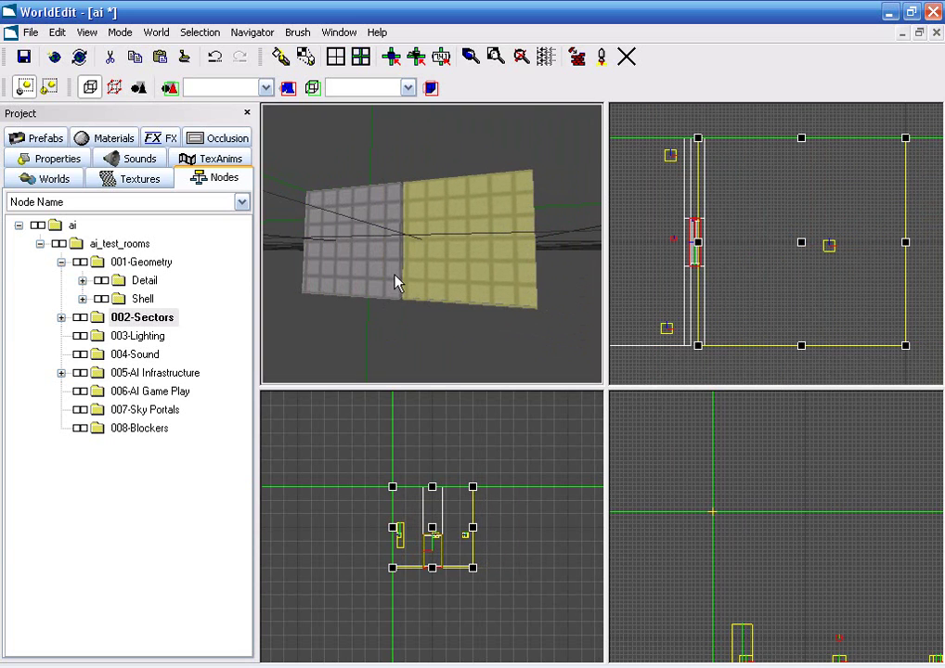
# - Select both room-sized brushes, set their Type to Sector, and save the world
pyautogui.keyDown('ctrl'); pyautogui.click(369, 280); pyautogui.keyUp('ctrl')
pyautogui.click(51, 159)
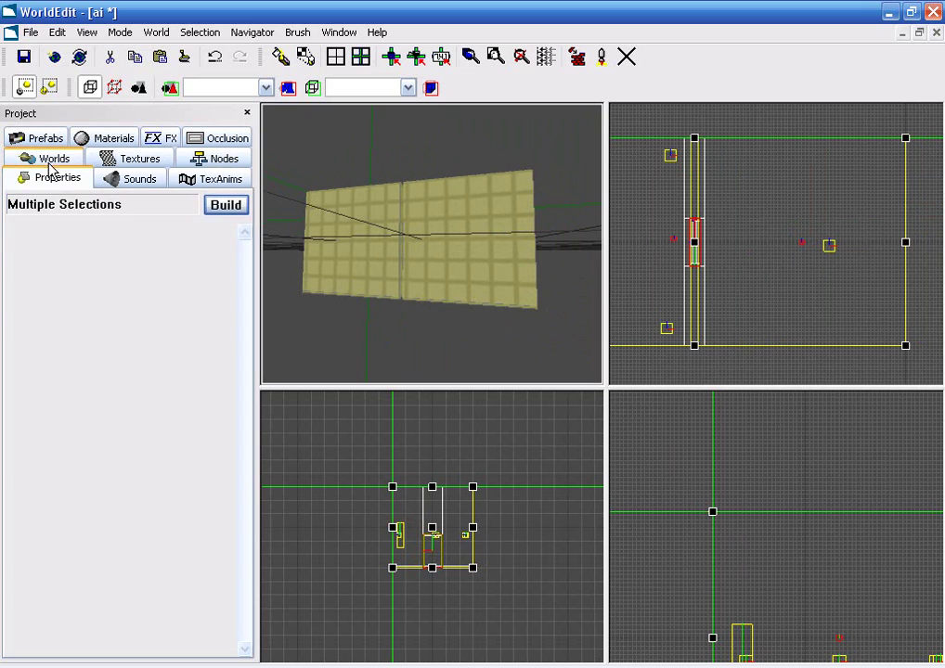
pyautogui.click(210, 206)
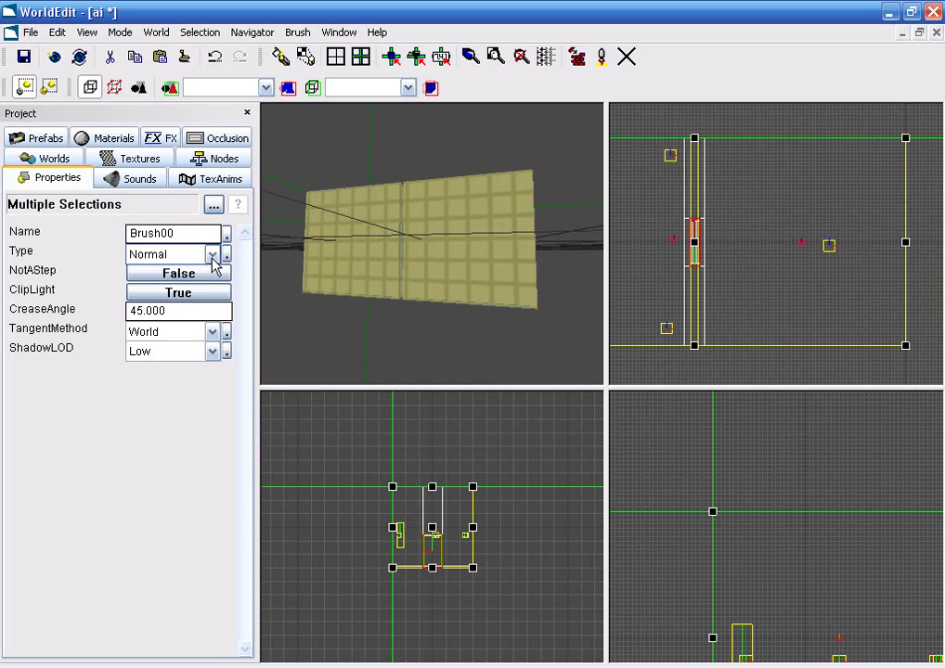
pyautogui.click(213, 256)
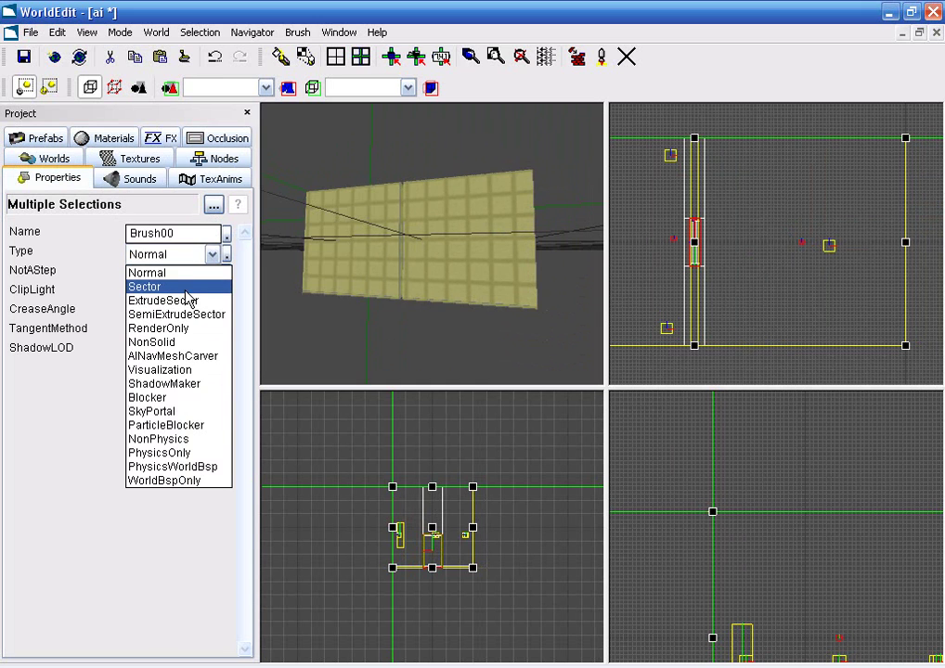
pyautogui.click(185, 289)
pyautogui.click(423, 309)
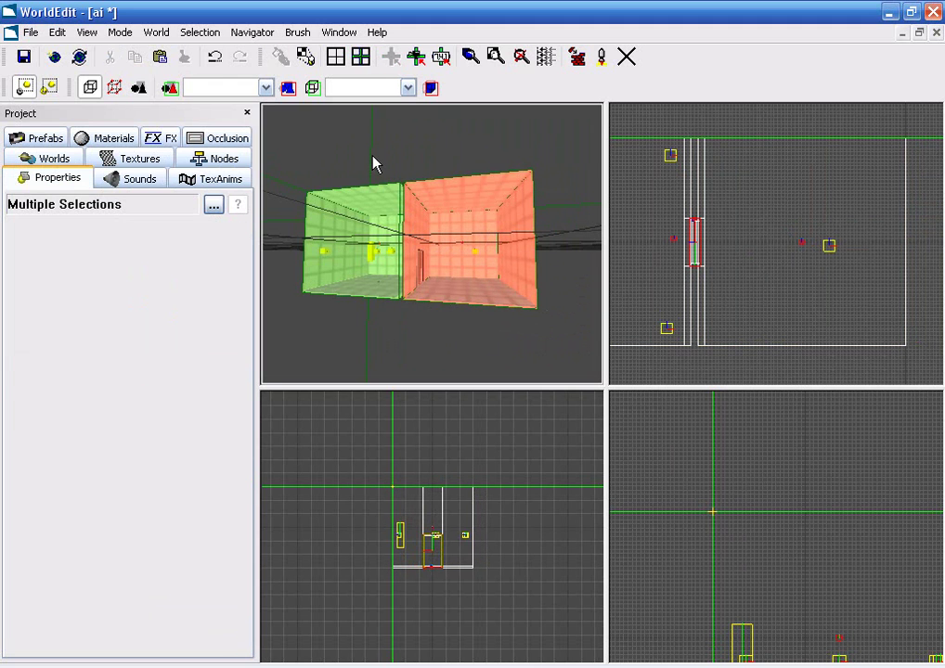
pyautogui.hotkey('ctrl', 's')
# - Add a WorldProperties object inside the second room
pyautogui.moveTo(438, 371); pyautogui.dragTo(425, 268)
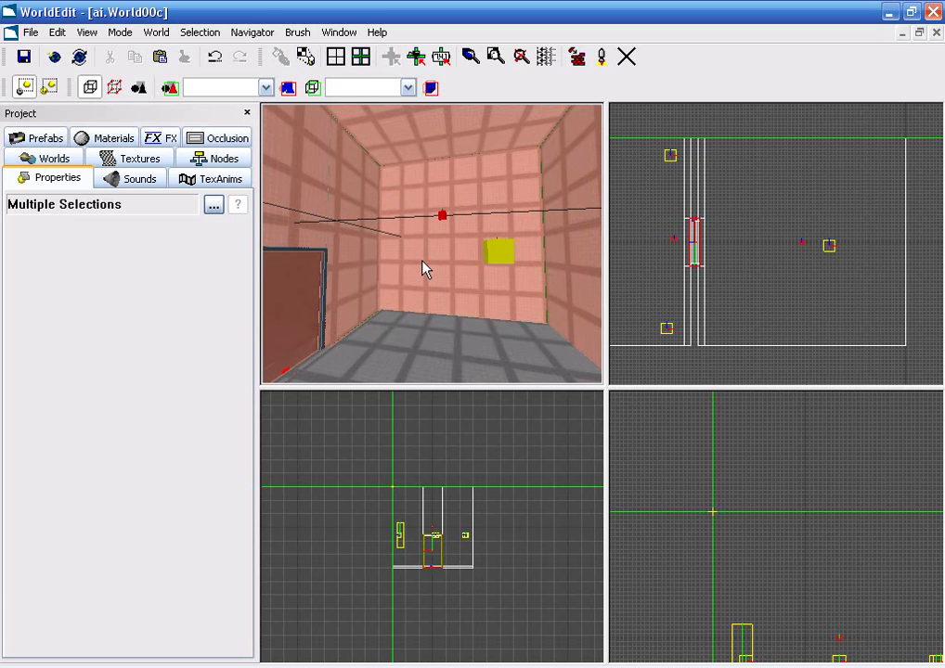
pyautogui.rightClick(426, 268)
pyautogui.moveTo(483, 270)
pyautogui.click(548, 270)
pyautogui.moveTo(504, 269); pyautogui.dragTo(422, 440)
pyautogui.click(358, 439)
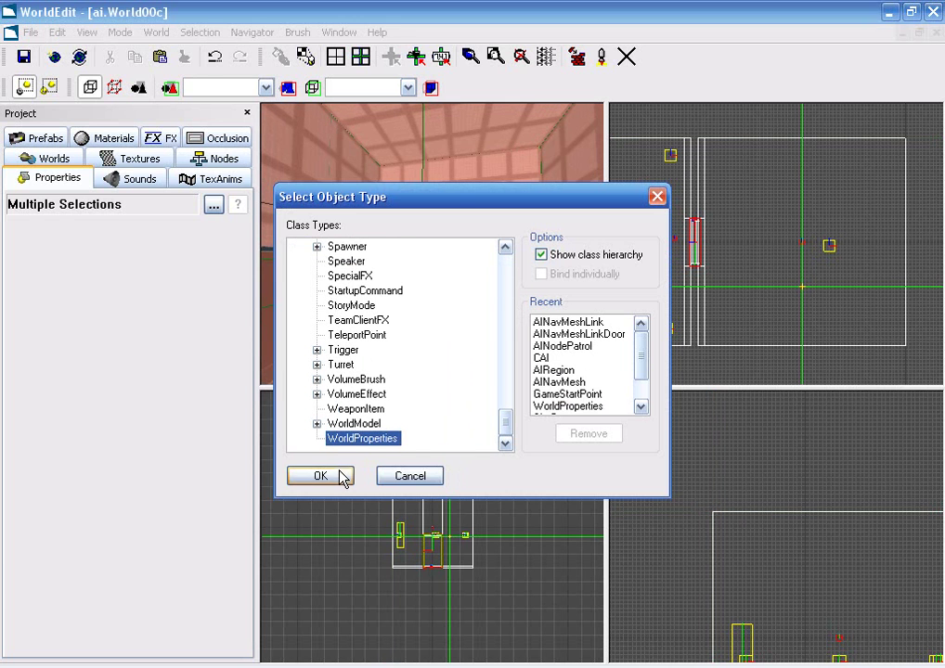
pyautogui.click(343, 477)
# - Set the WorldProperties AmbientLight to a dark grey of RGB 46, 46, 46
pyautogui.click(216, 472)
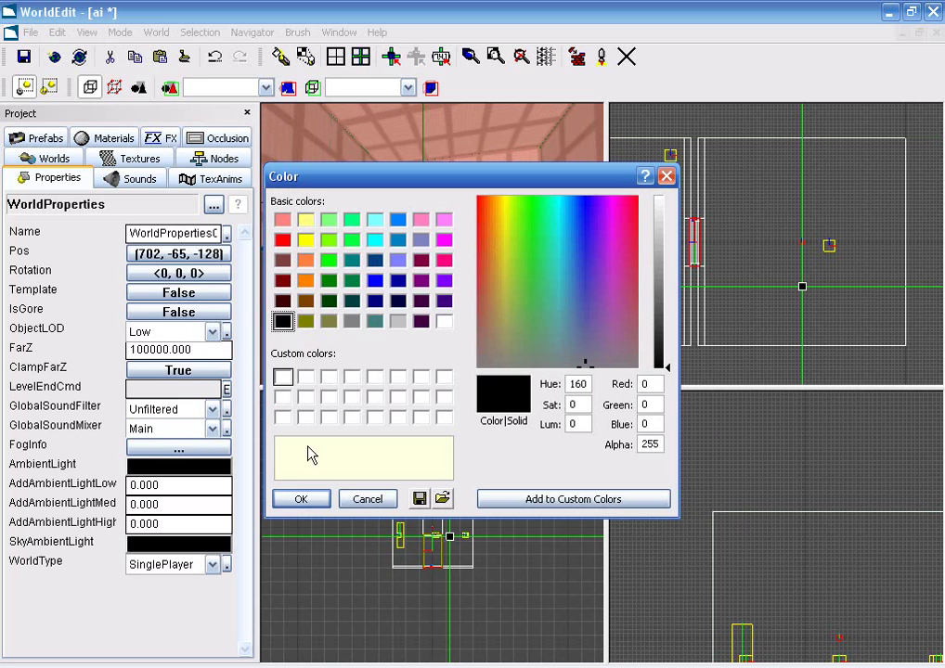
pyautogui.moveTo(666, 366); pyautogui.dragTo(666, 335)
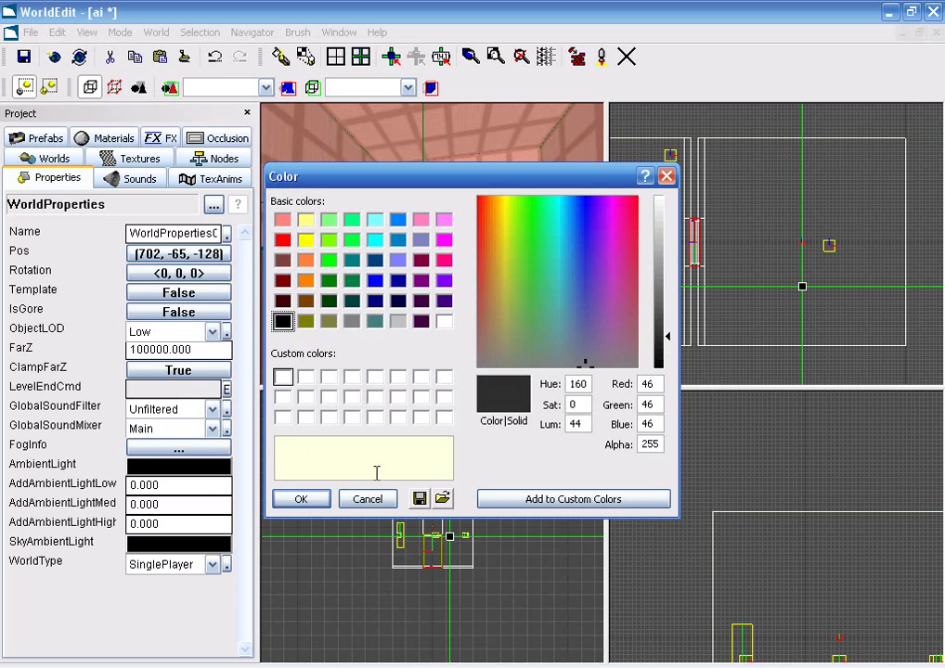
pyautogui.click(304, 501)
# - Add a GameStartPoint object in the second room, near the WorldProperties object
pyautogui.click(536, 308)
pyautogui.rightClick(536, 308)
pyautogui.click(557, 307)
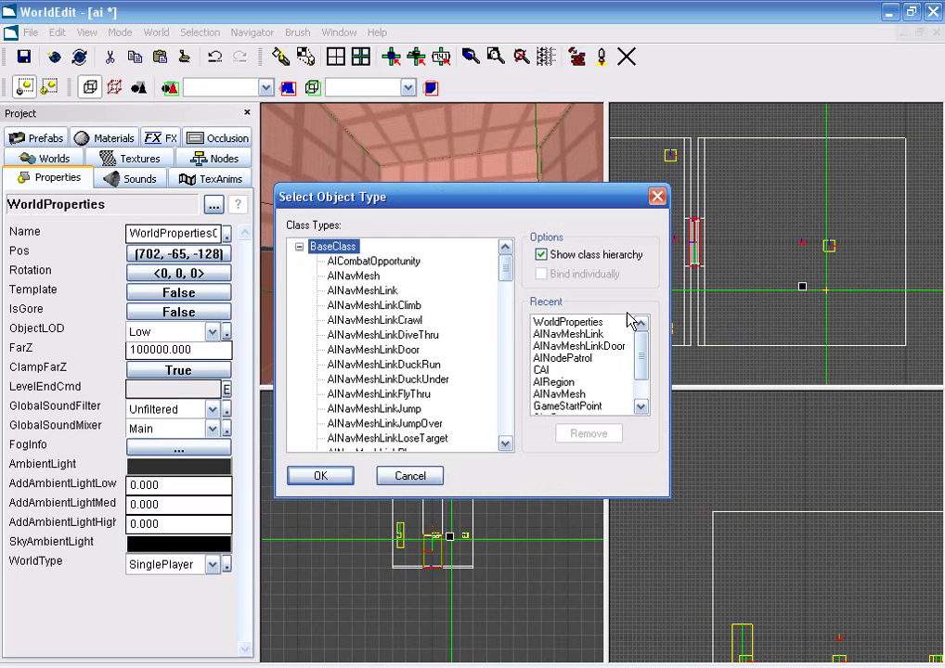
pyautogui.moveTo(504, 278); pyautogui.dragTo(504, 327)
pyautogui.click(362, 365)
pyautogui.click(320, 475)
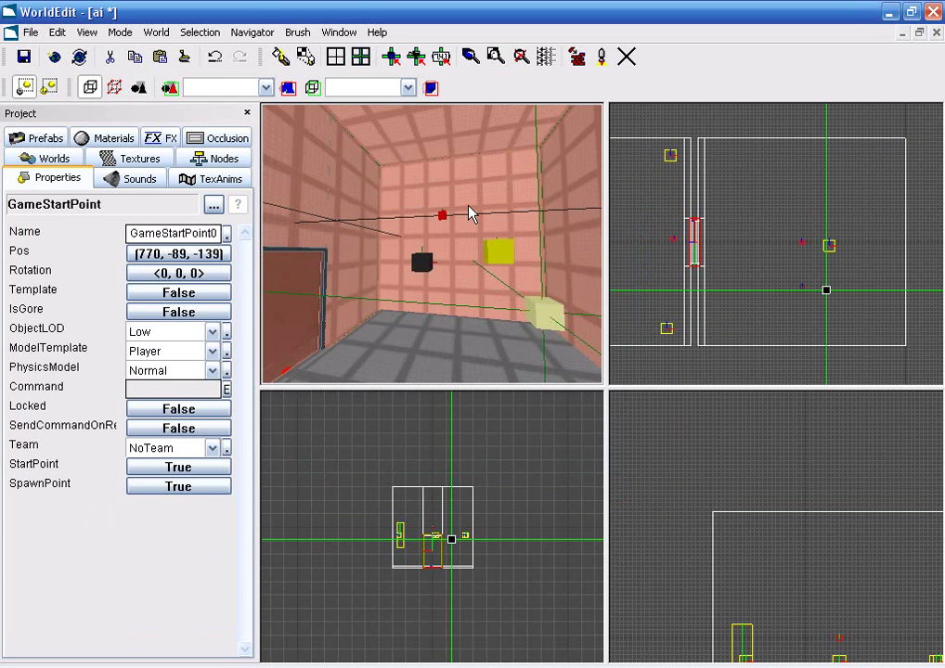
# - Centre the marker on the second room's sector brush, raise it near the ceiling, and add a LightPoint at (700, 200, 0)
pyautogui.click(408, 191)
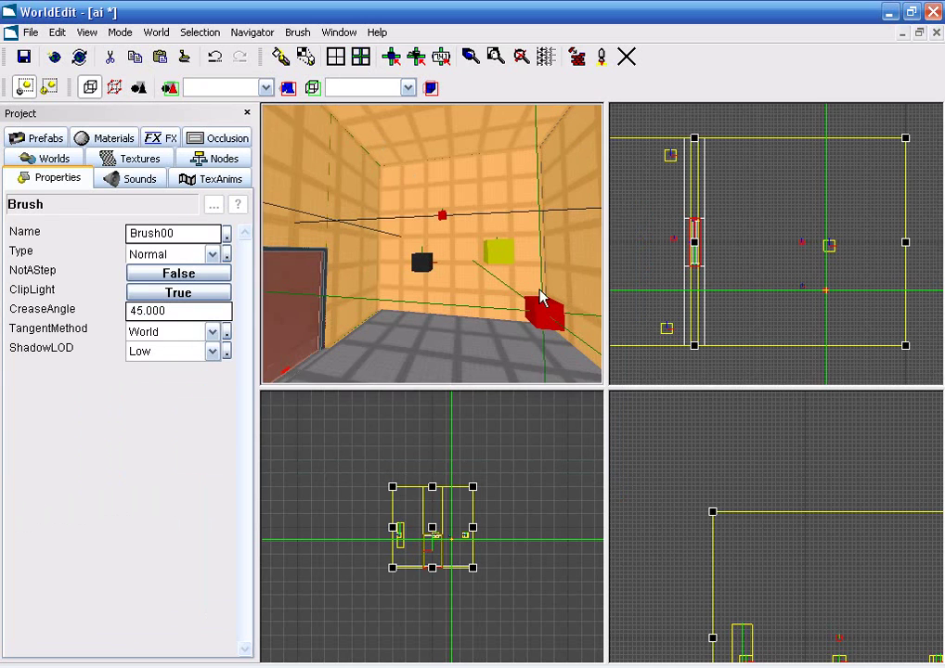
pyautogui.moveTo(520, 279)
pyautogui.mouseDown(button='right')
pyautogui.moveTo(520, 307)
pyautogui.moveTo(440, 239)
pyautogui.mouseUp(button='right')
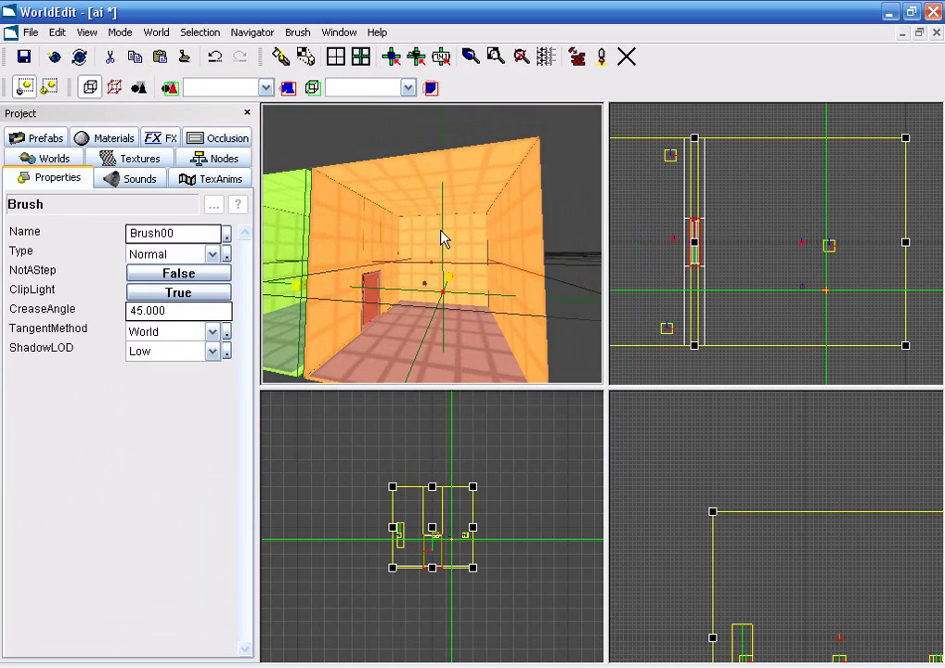
pyautogui.press('Down')
pyautogui.click(391, 59)
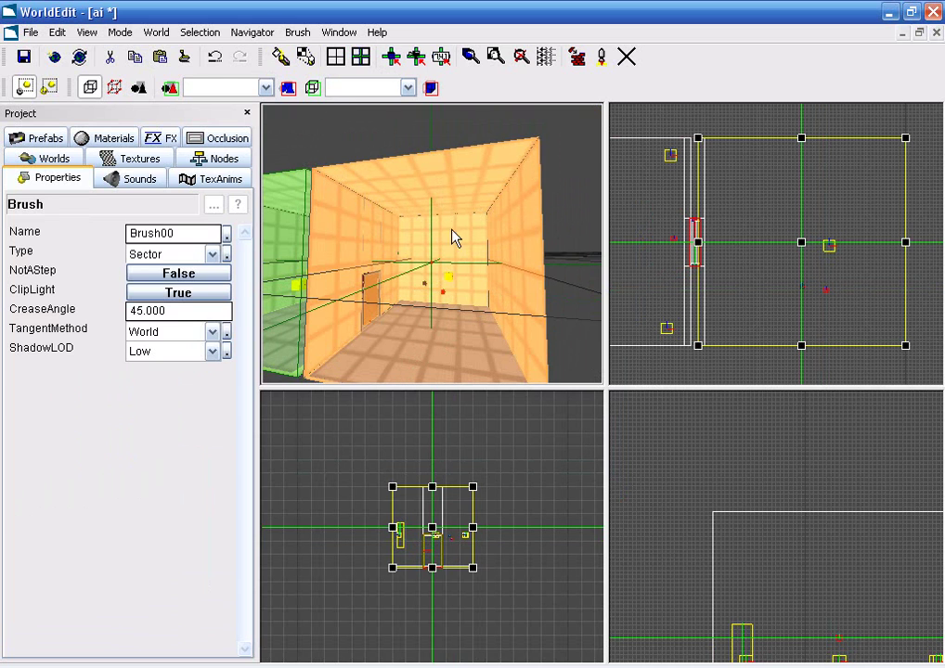
pyautogui.rightClick(432, 503)
pyautogui.moveTo(515, 515)
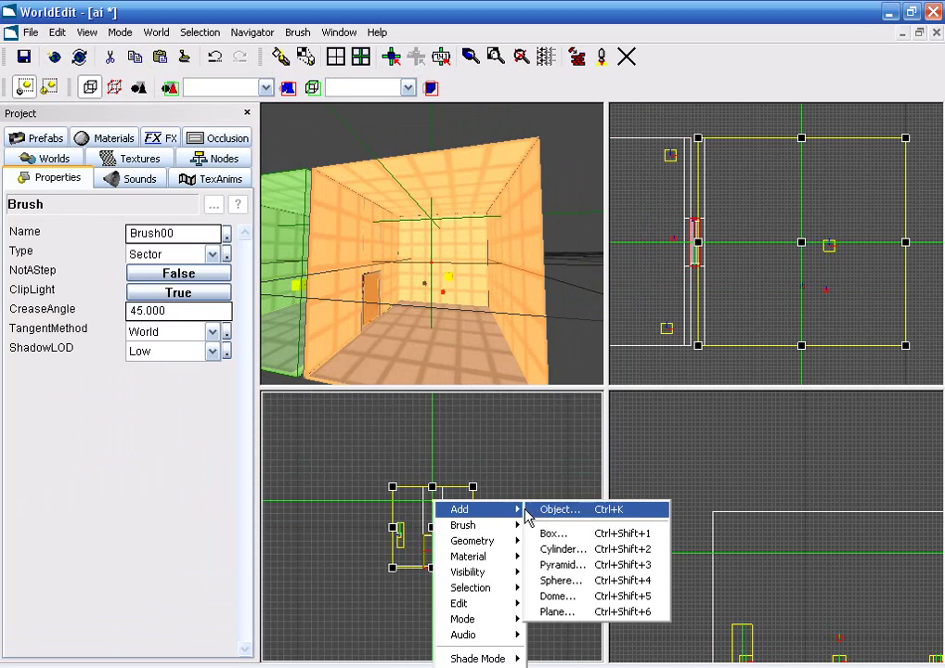
pyautogui.click(557, 509)
pyautogui.moveTo(509, 269); pyautogui.dragTo(464, 356)
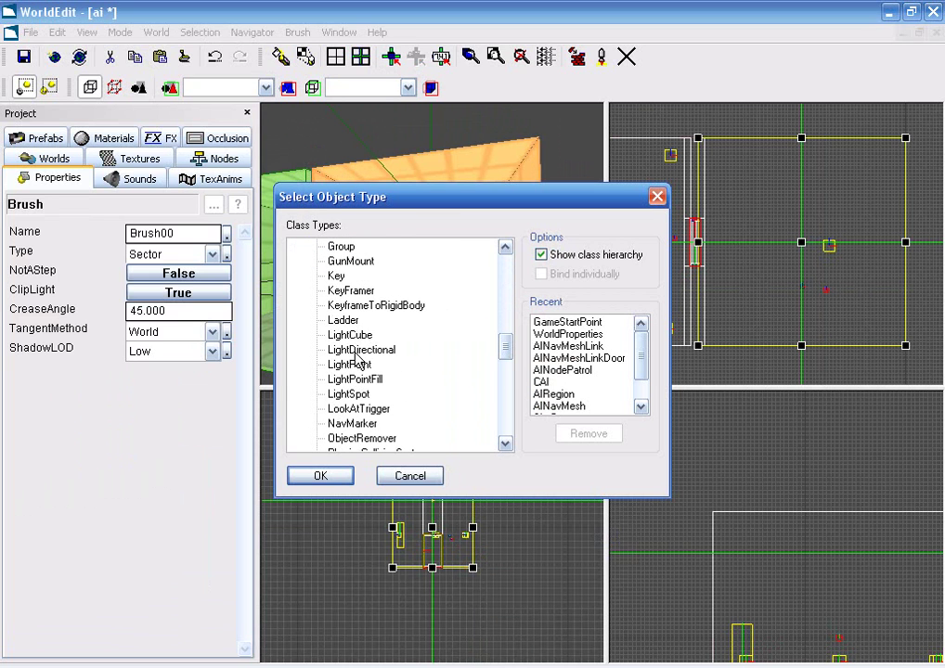
pyautogui.doubleClick(351, 365)
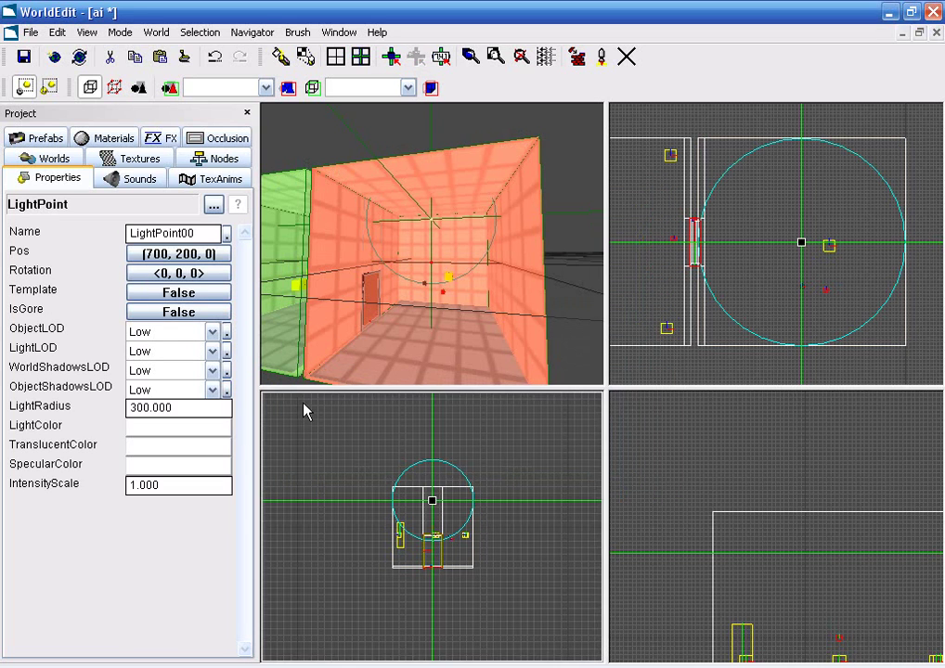
# - Try LightRadius values of 800, 600 and 500 on the new point light, and settle on 550
pyautogui.doubleClick(189, 407)
pyautogui.write('800')
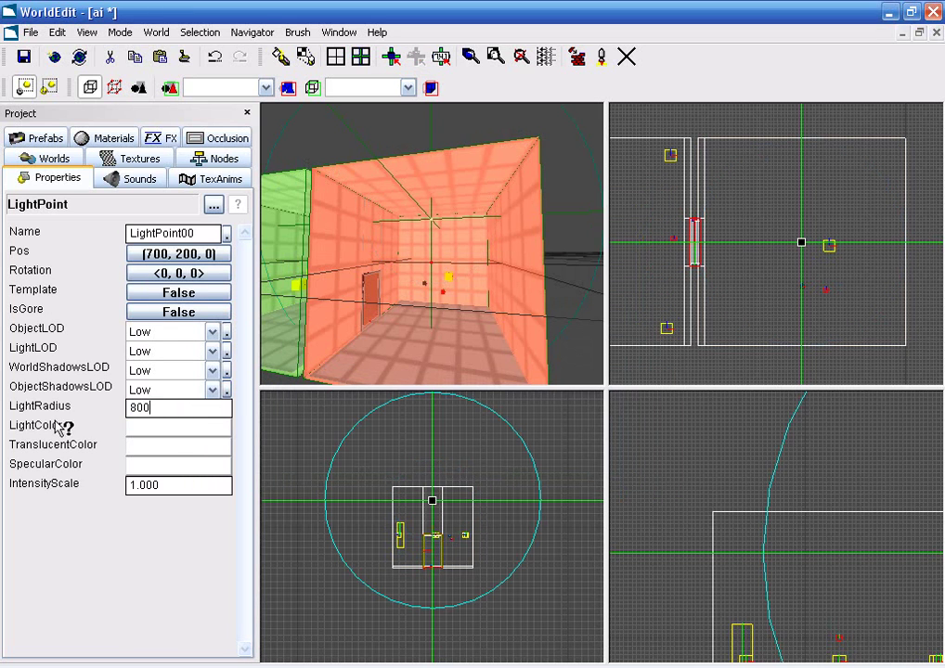
pyautogui.doubleClick(167, 407)
pyautogui.write('600')
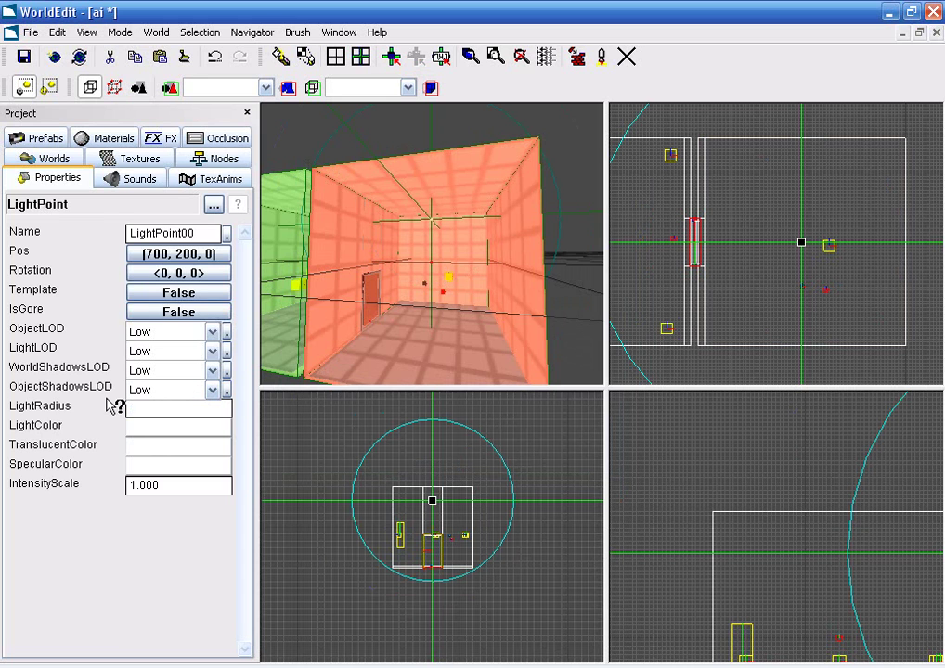
pyautogui.write('500')
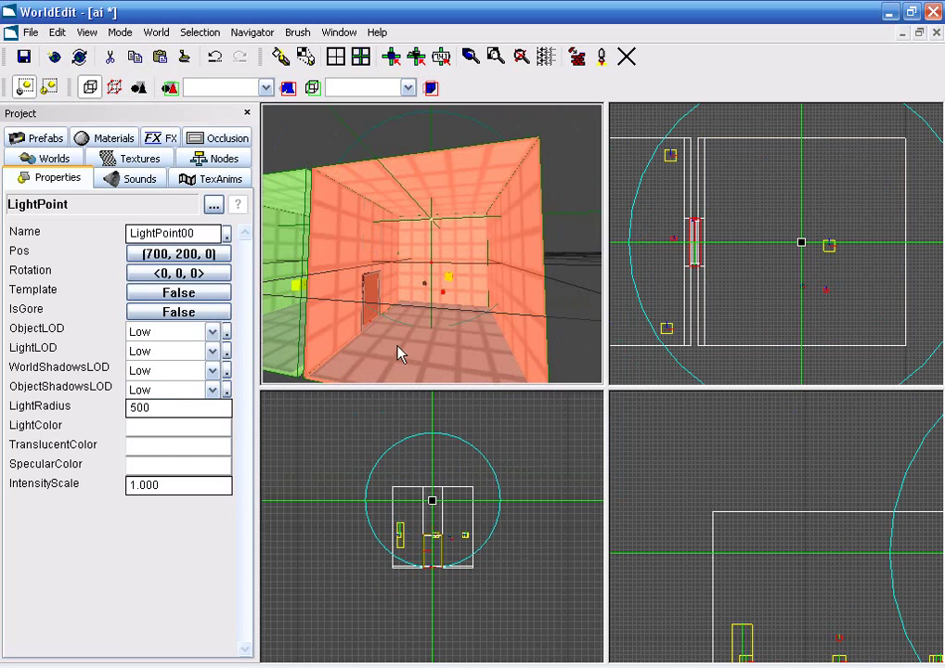
pyautogui.keyDown('shift'); pyautogui.click(136, 409); pyautogui.keyUp('shift')
pyautogui.write('50')
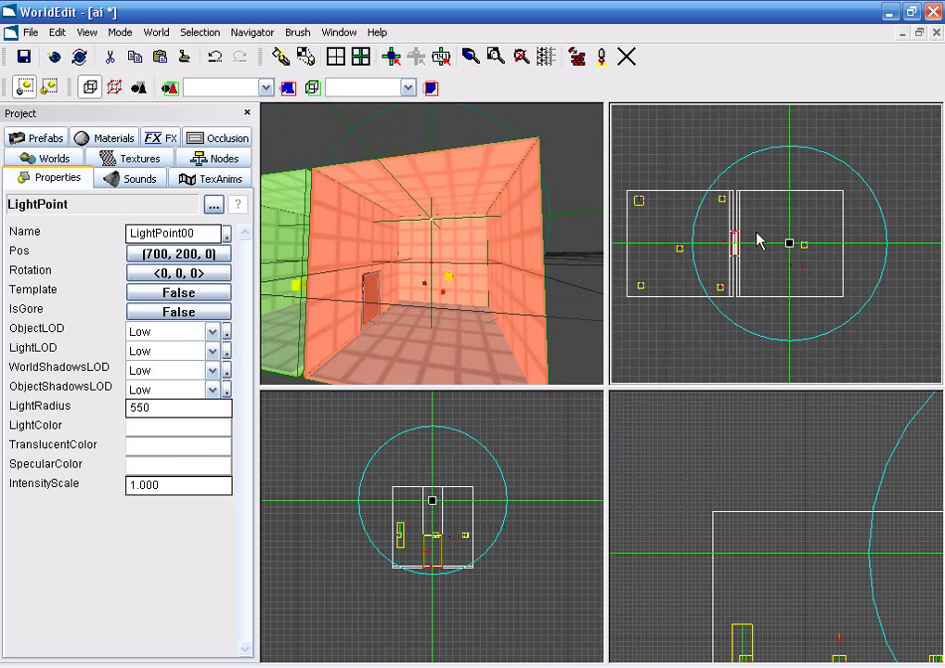
# - Place a second LightPoint with radius 550 at the centre of the first room, at (70, 200, 0)
pyautogui.scroll(-2, 759, 239)
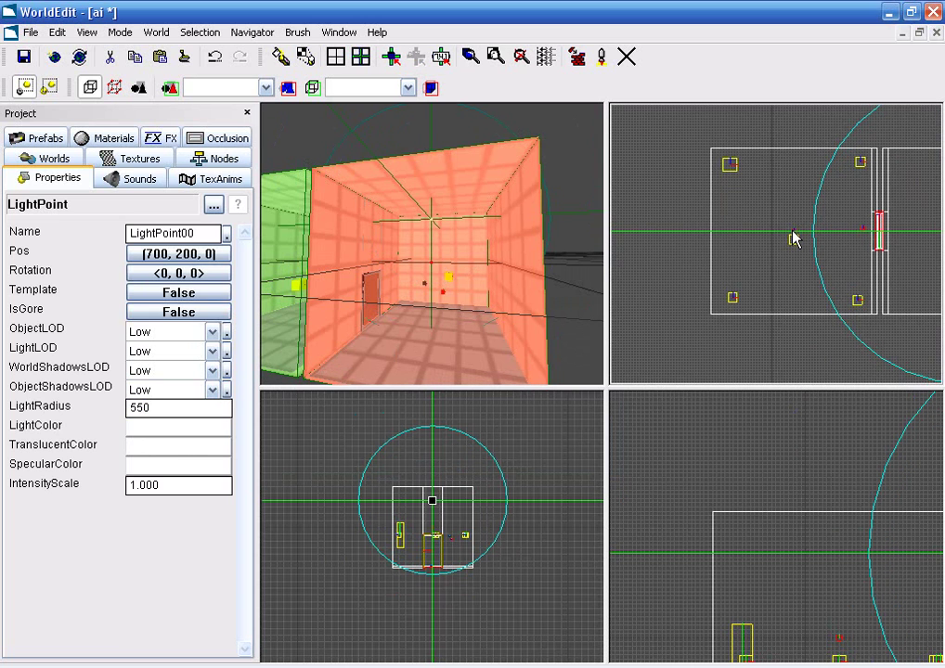
pyautogui.press('m')
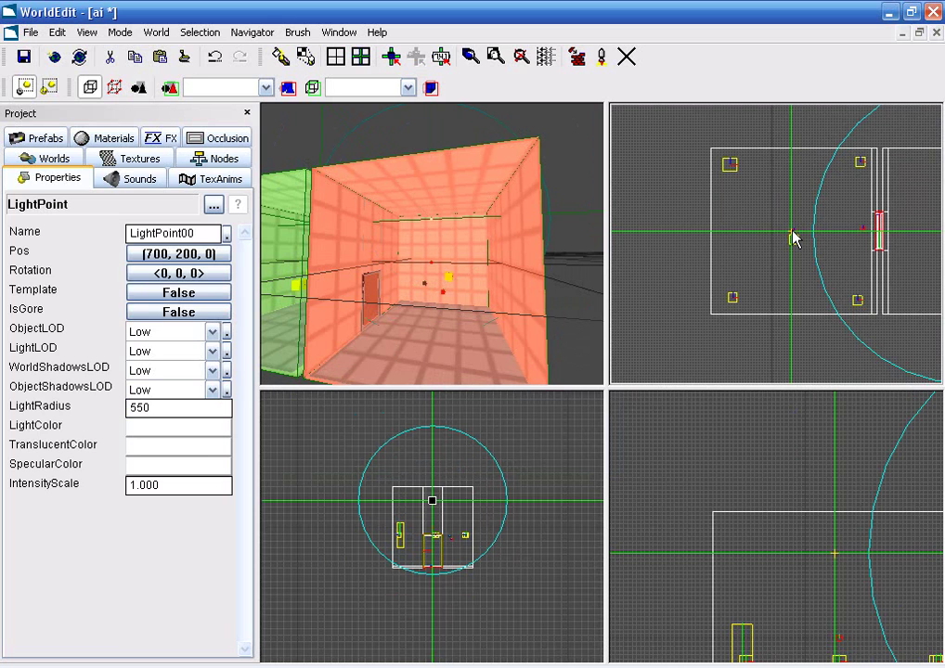
pyautogui.hotkey('ctrl', 'k')
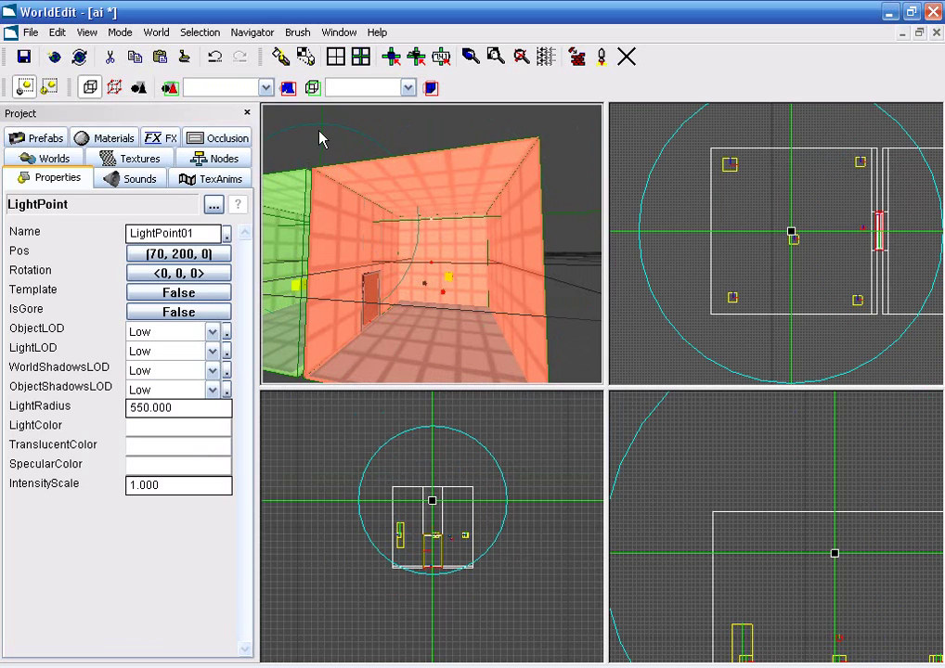